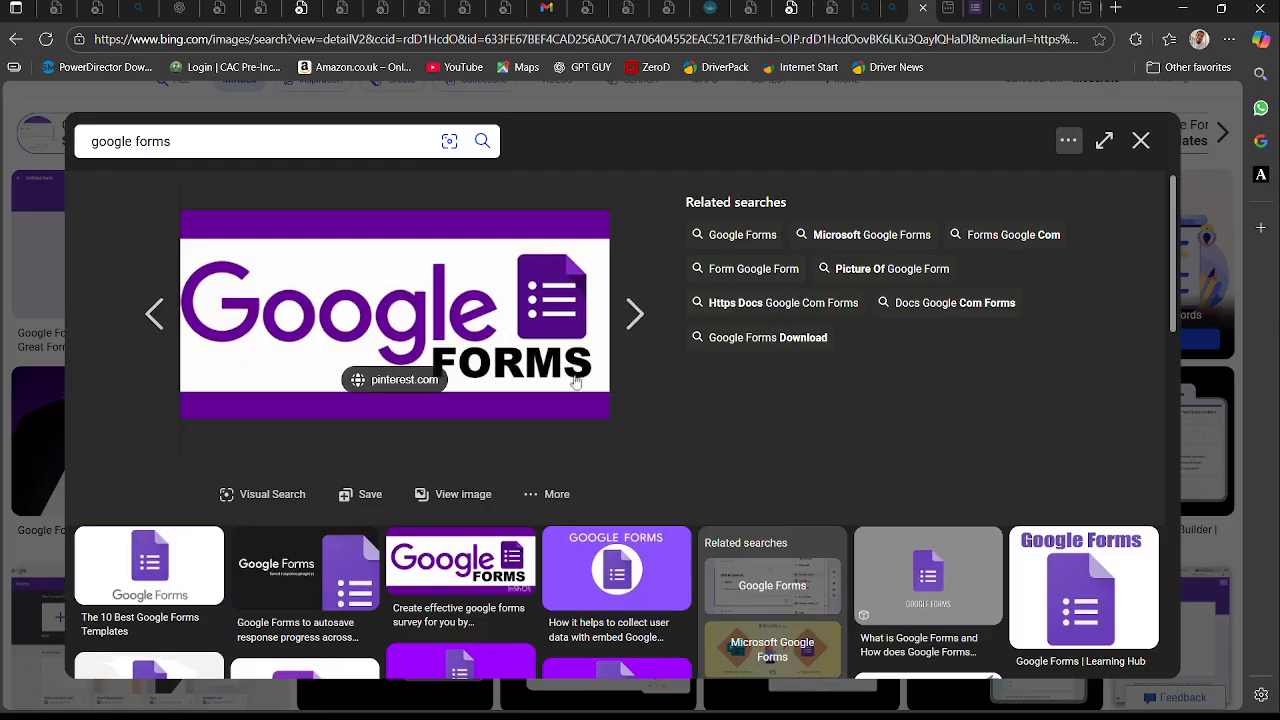
click(490, 560)
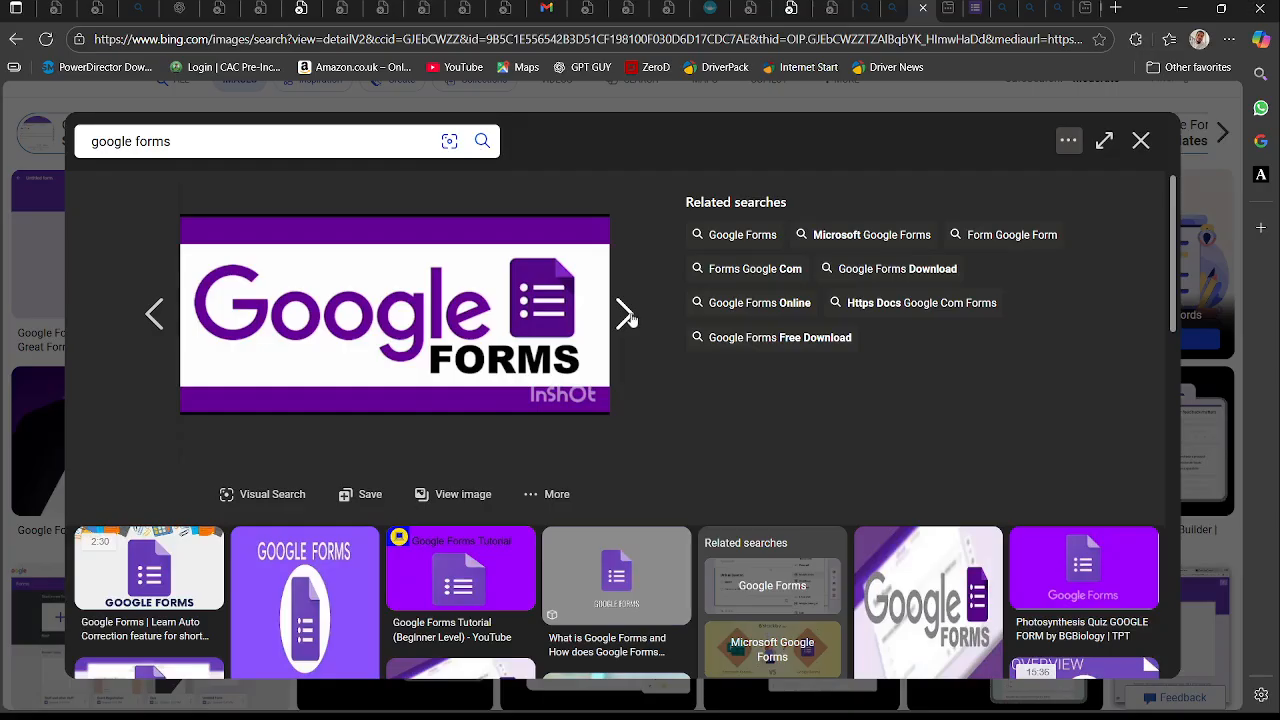
scroll(628, 320, down, 2)
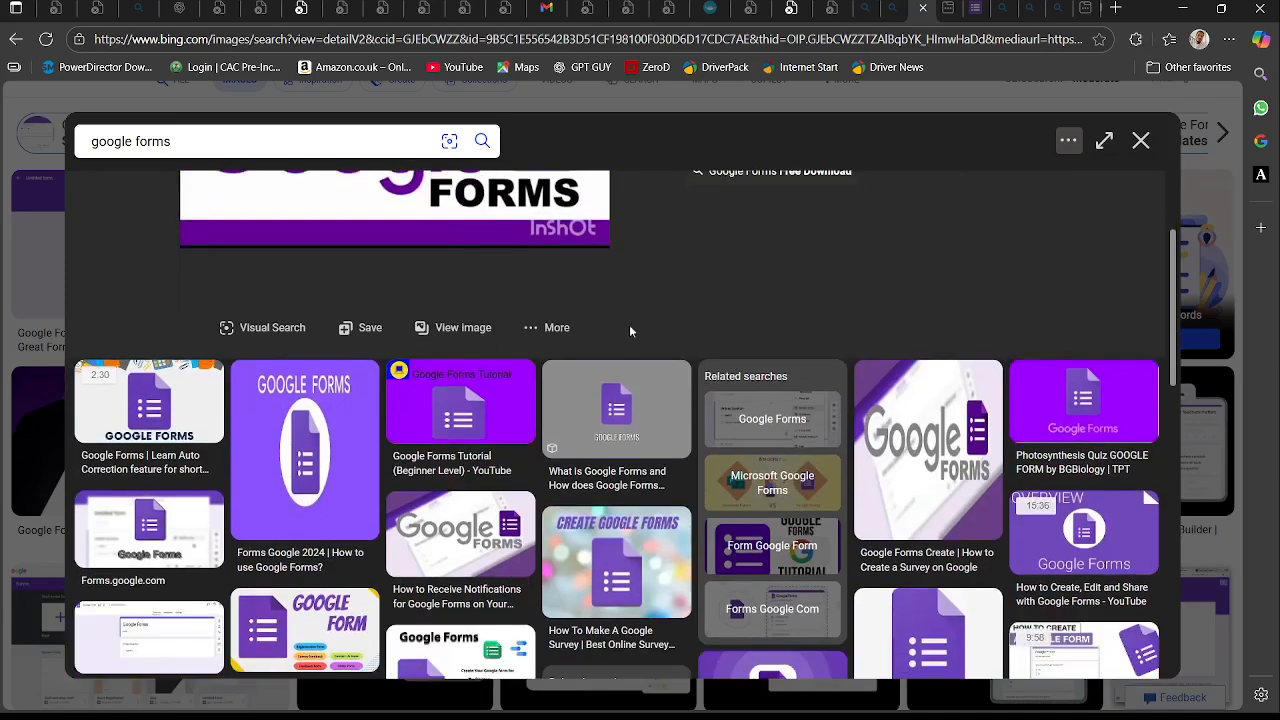
scroll(629, 327, down, 1)
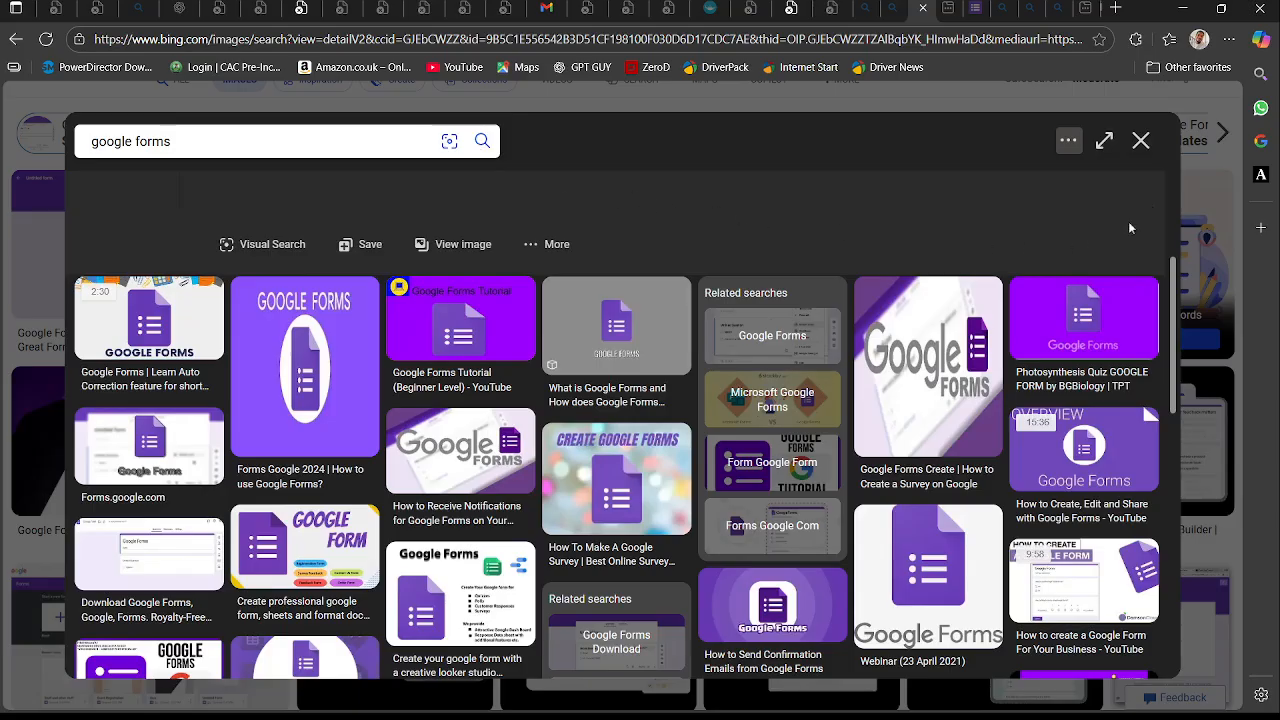
- Close the image preview, search the web for "forms.google.com" and show results of all types
click(1140, 141)
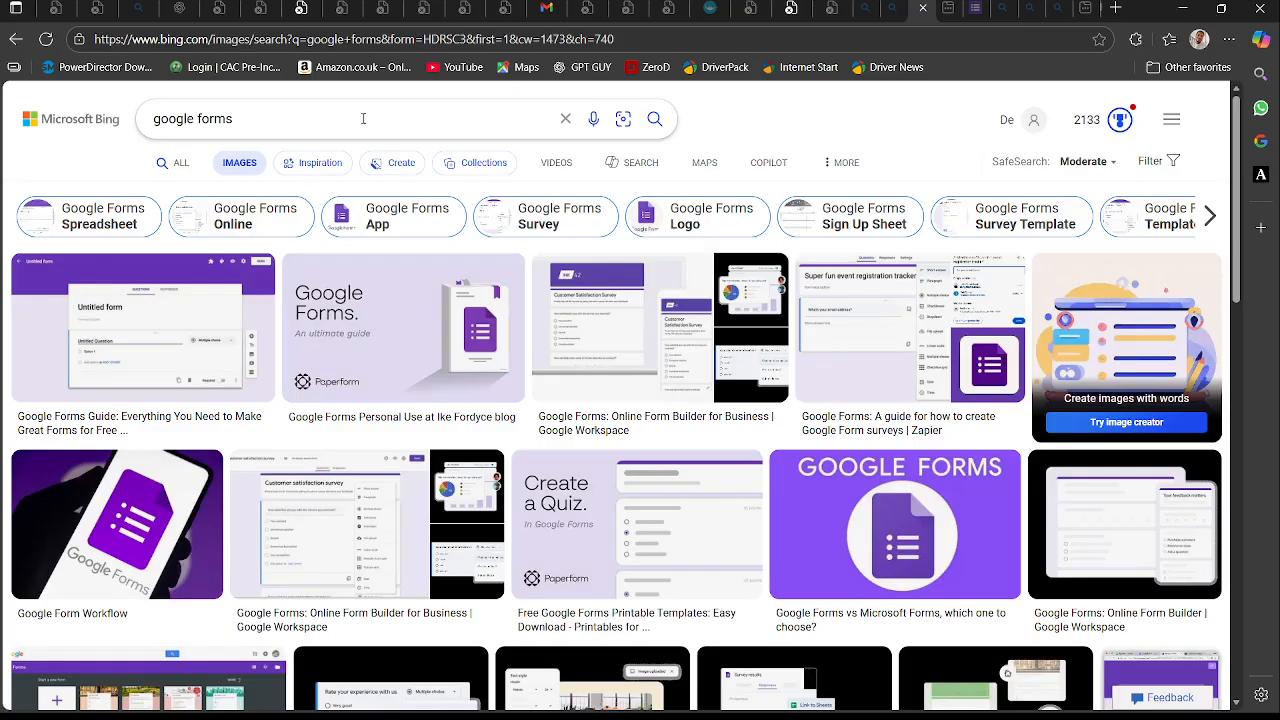
drag(363, 118, 151, 120)
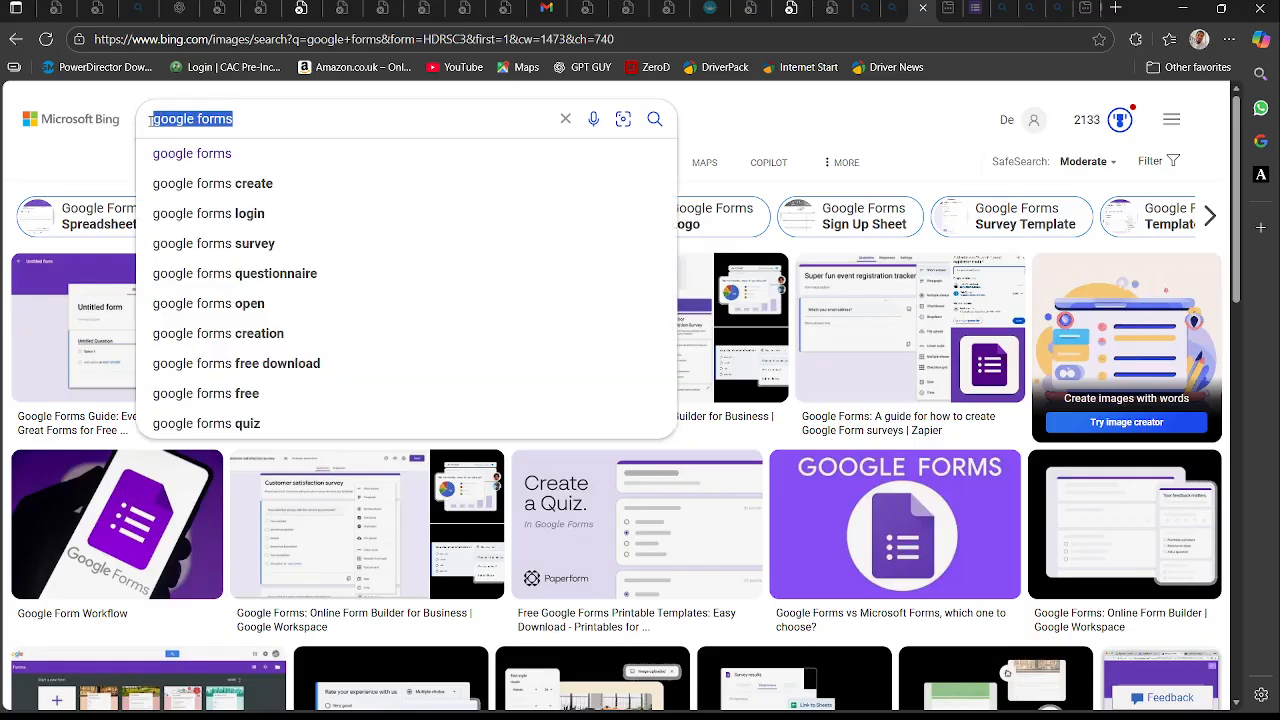
text(forms)
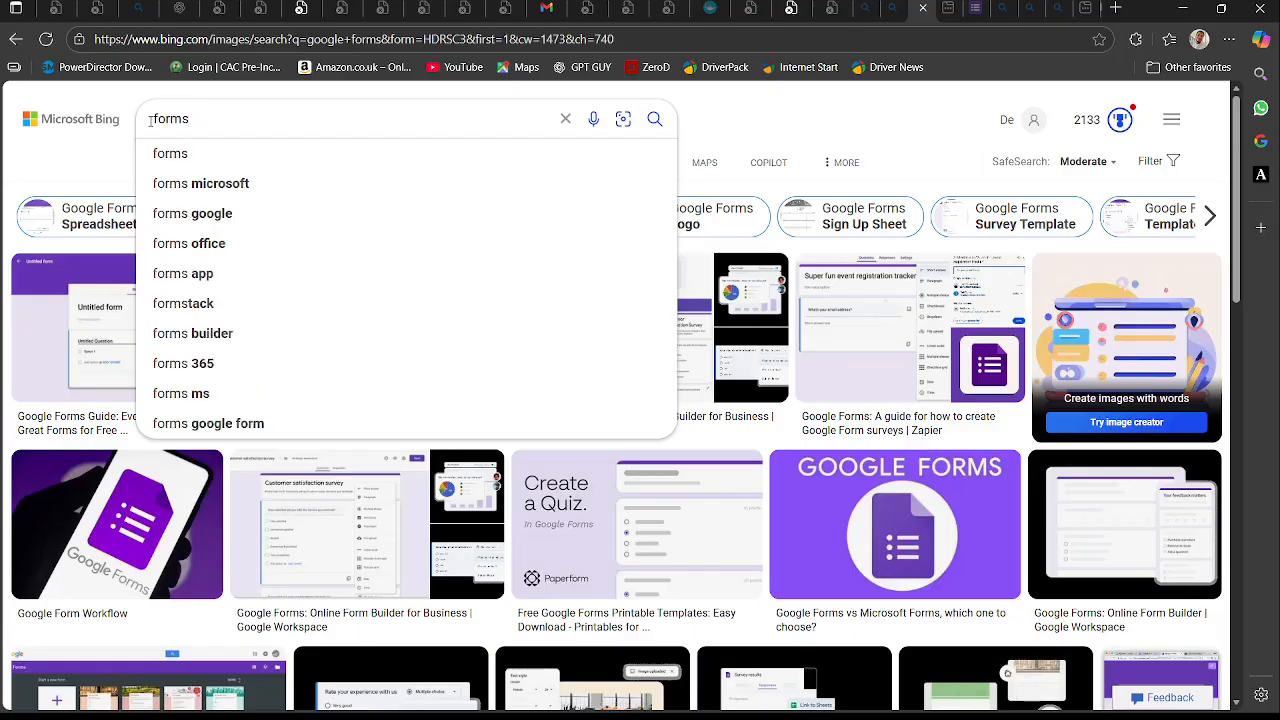
text(.goo)
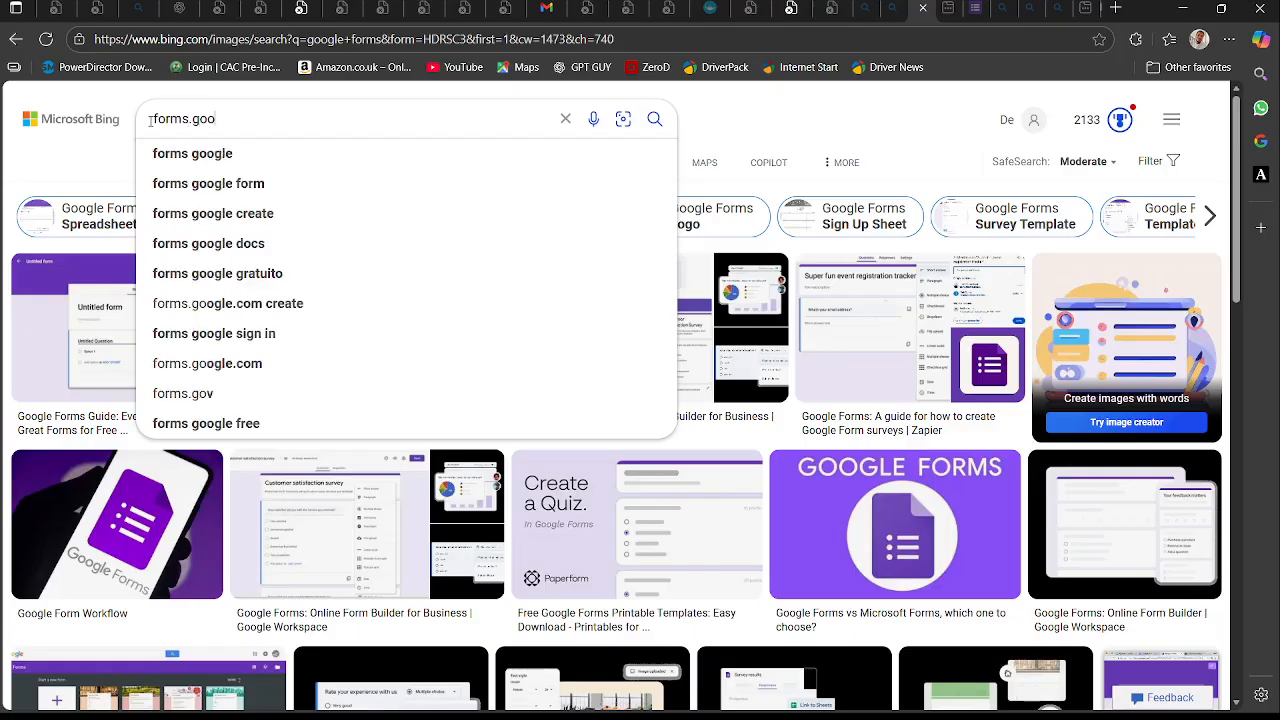
text(gle.)
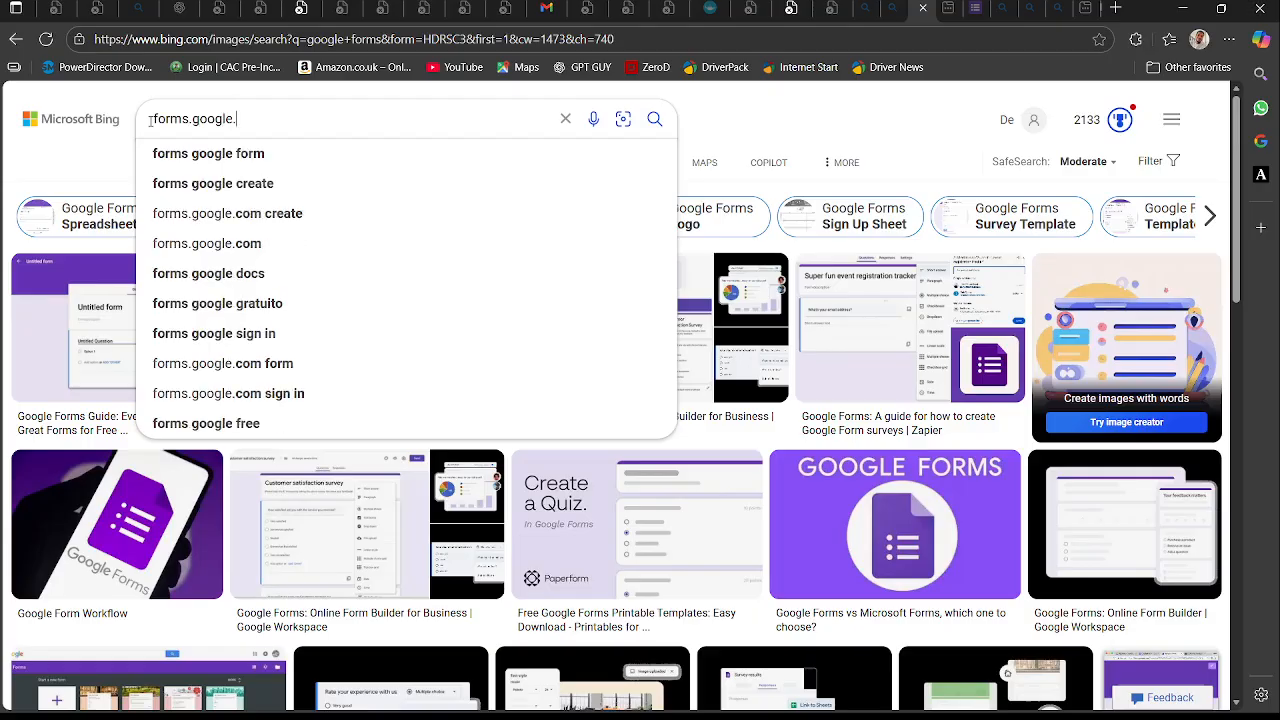
text(com)
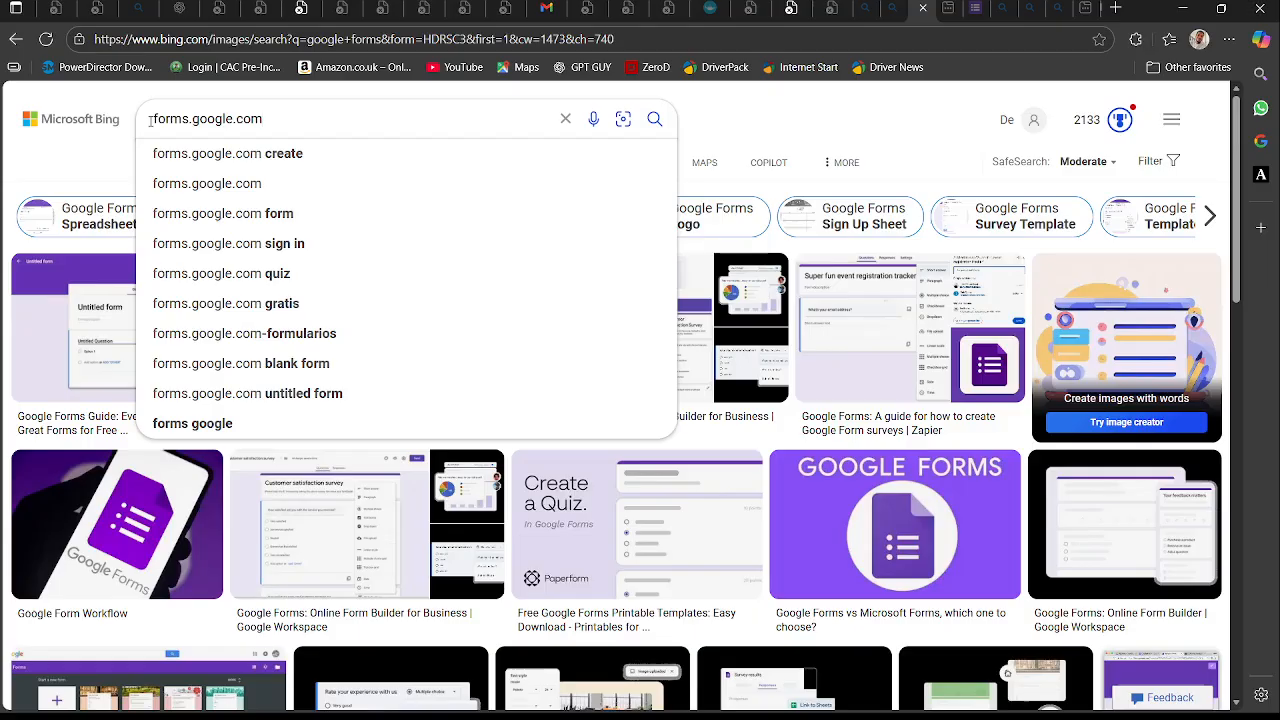
key(Return)
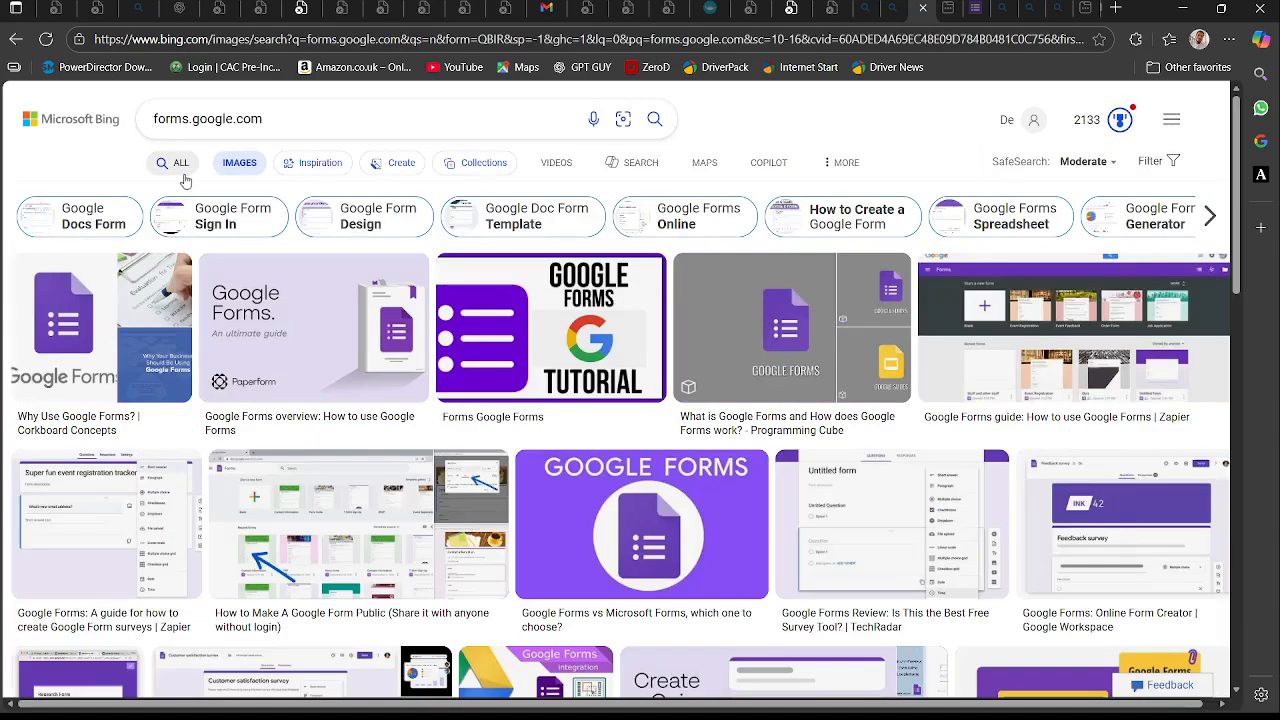
click(182, 172)
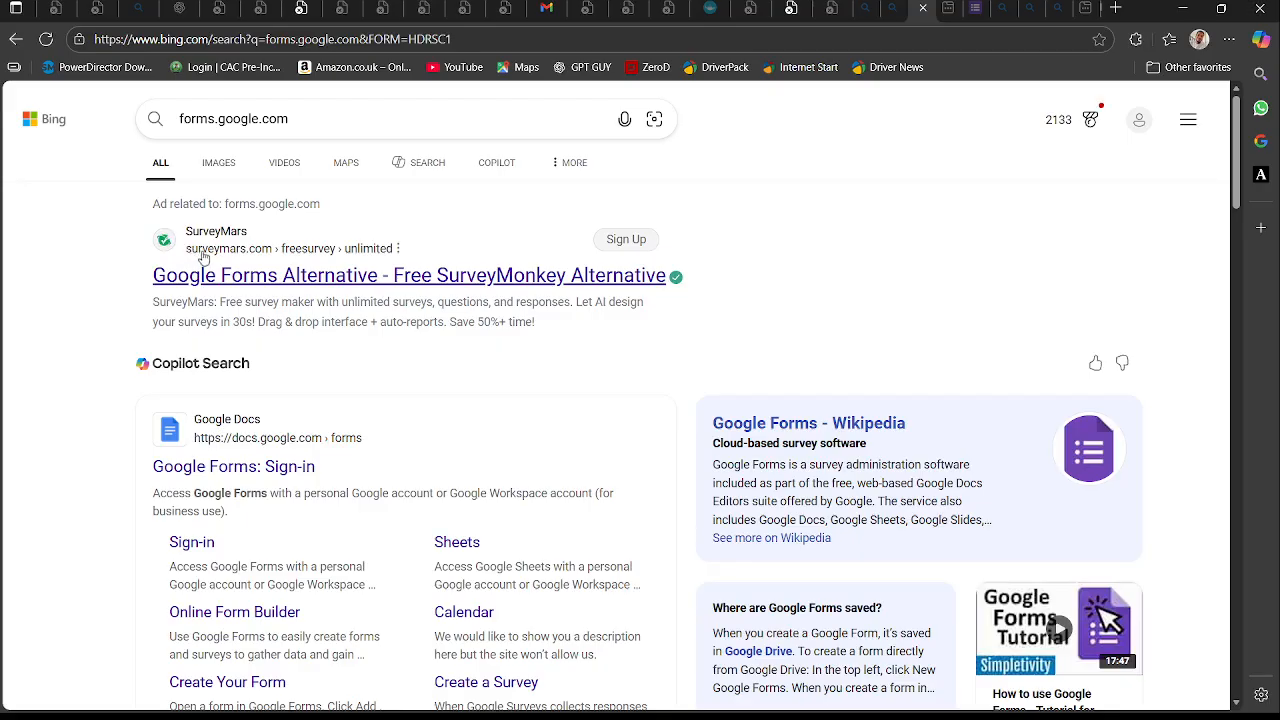
- Open the Google Forms sign-in result and create a new blank form
scroll(203, 268, down, 1)
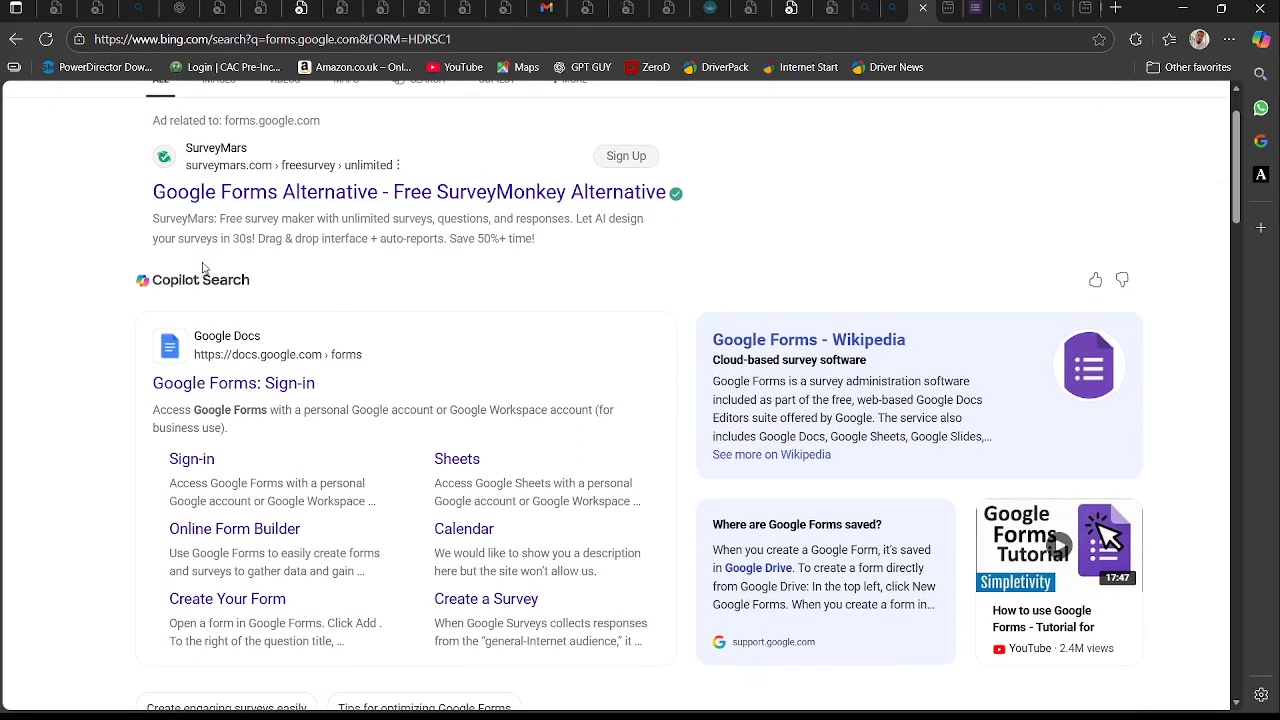
scroll(203, 272, down, 1)
scroll(203, 271, down, 1)
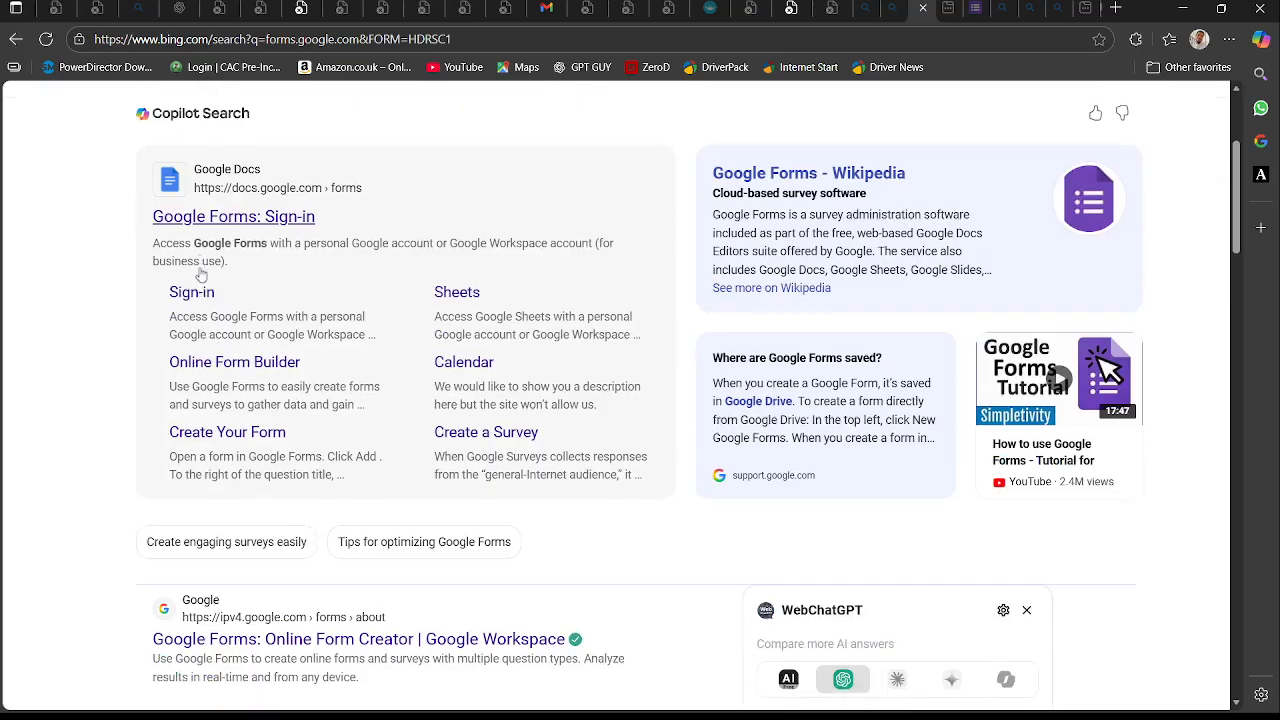
click(198, 222)
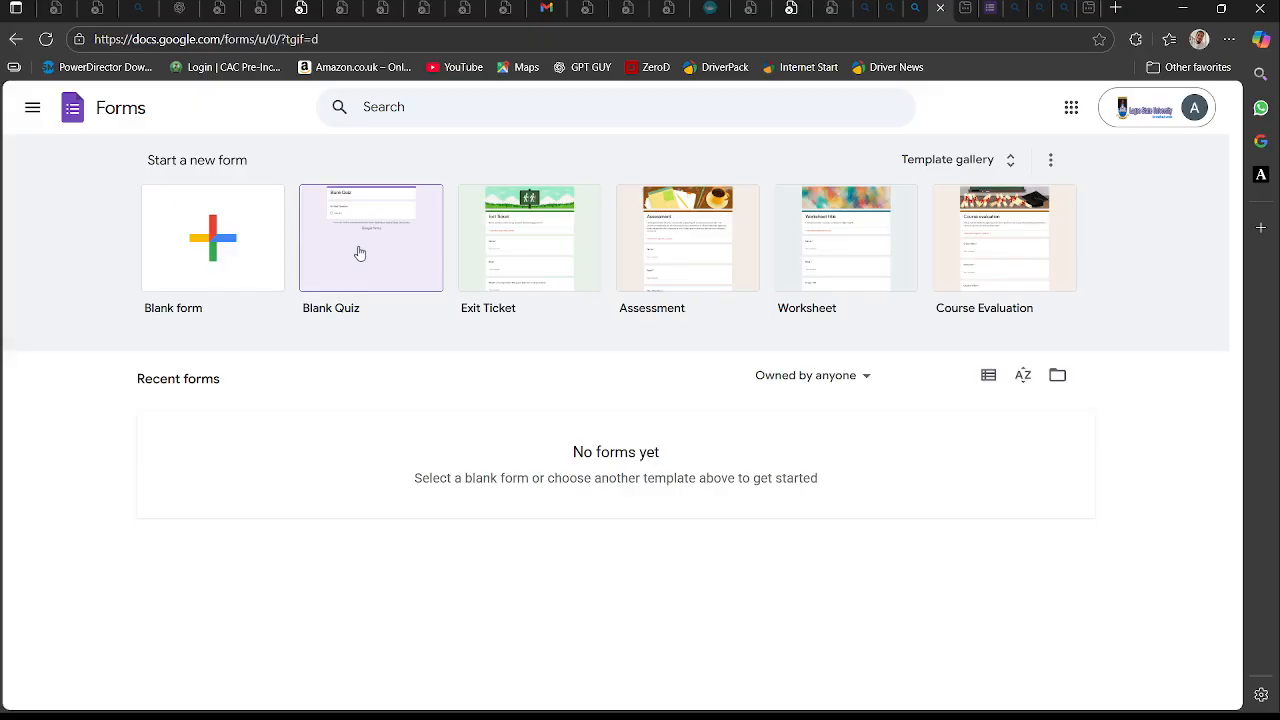
click(256, 248)
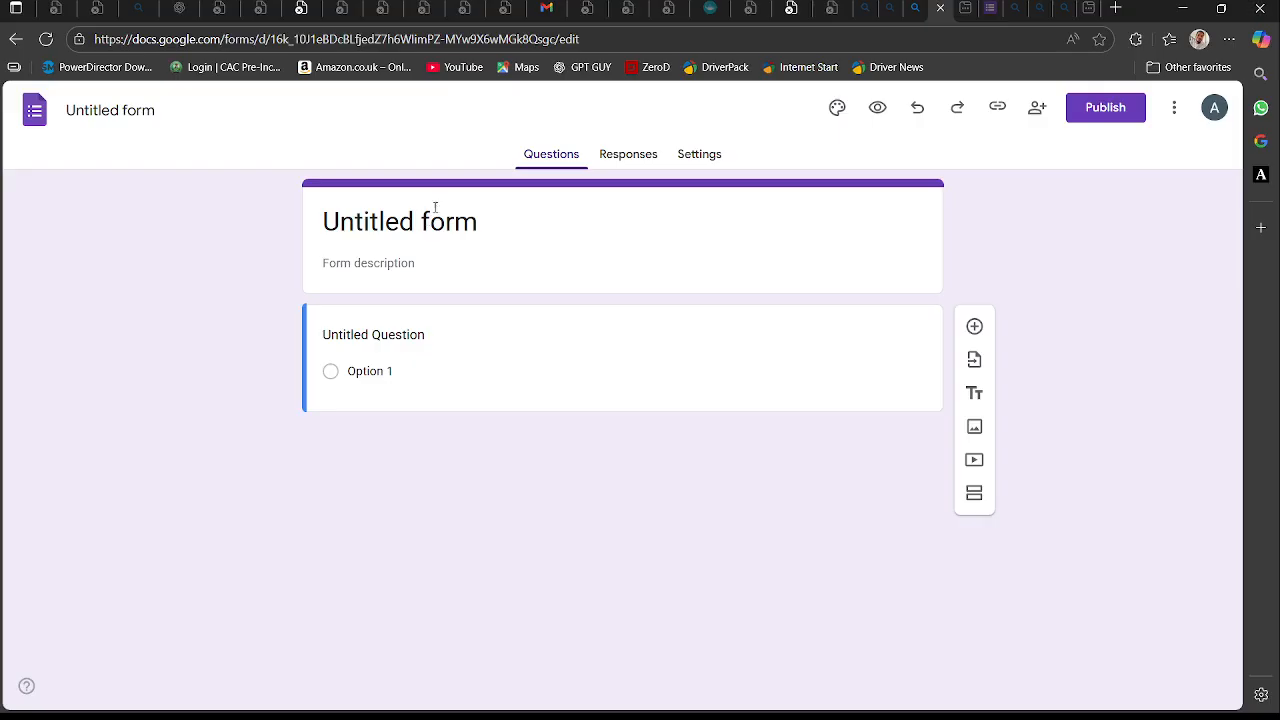
- Set the form title to "ICT TEST 2" and decline the Google Forms tour
click(441, 231)
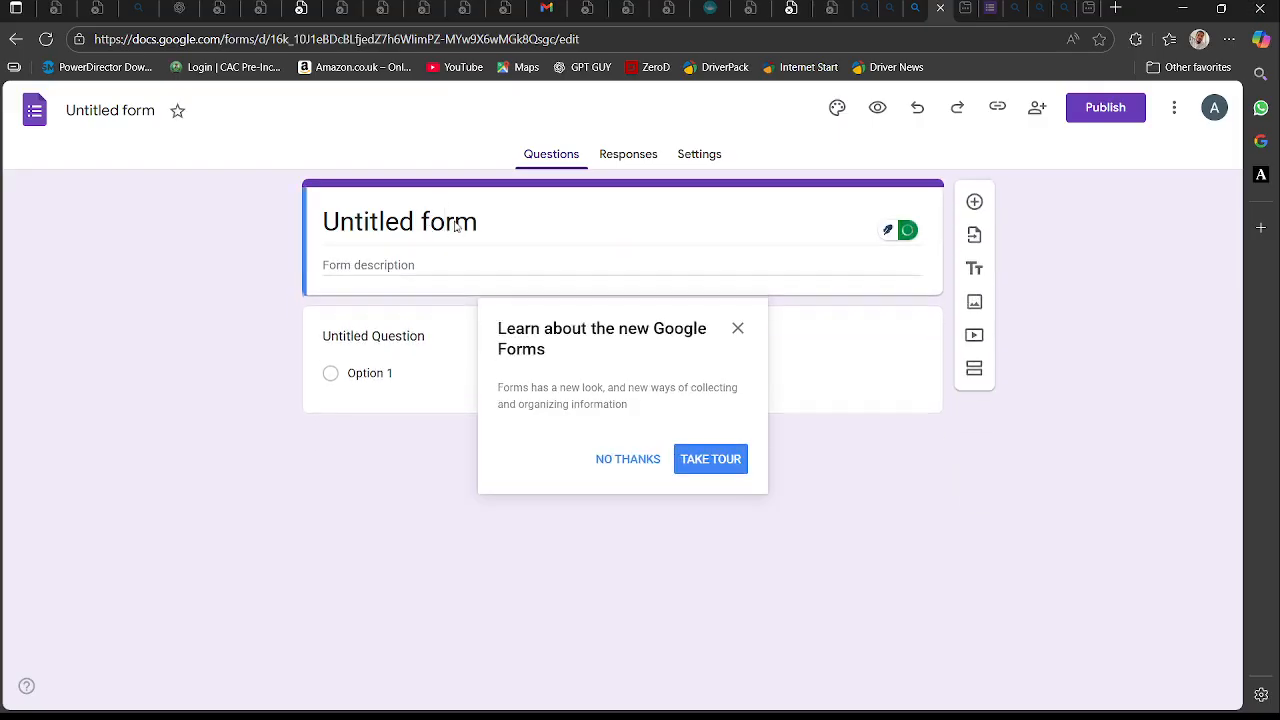
key(ctrl+a)
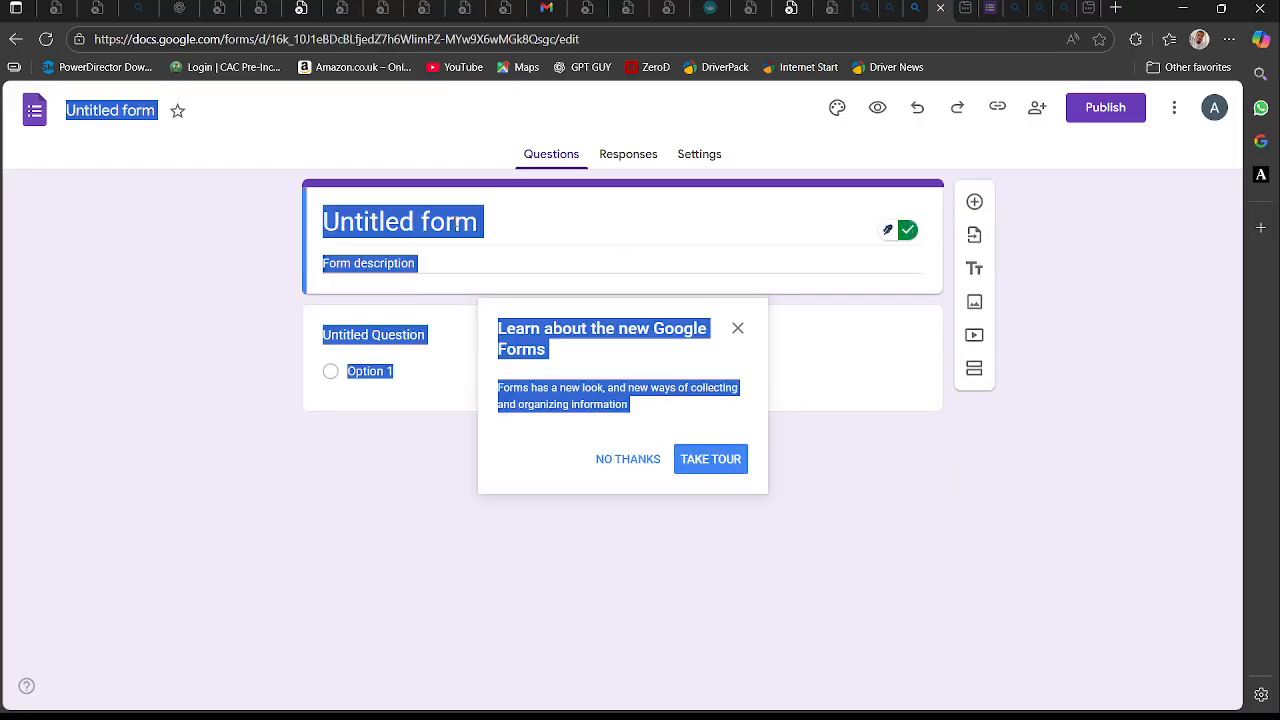
click(455, 226)
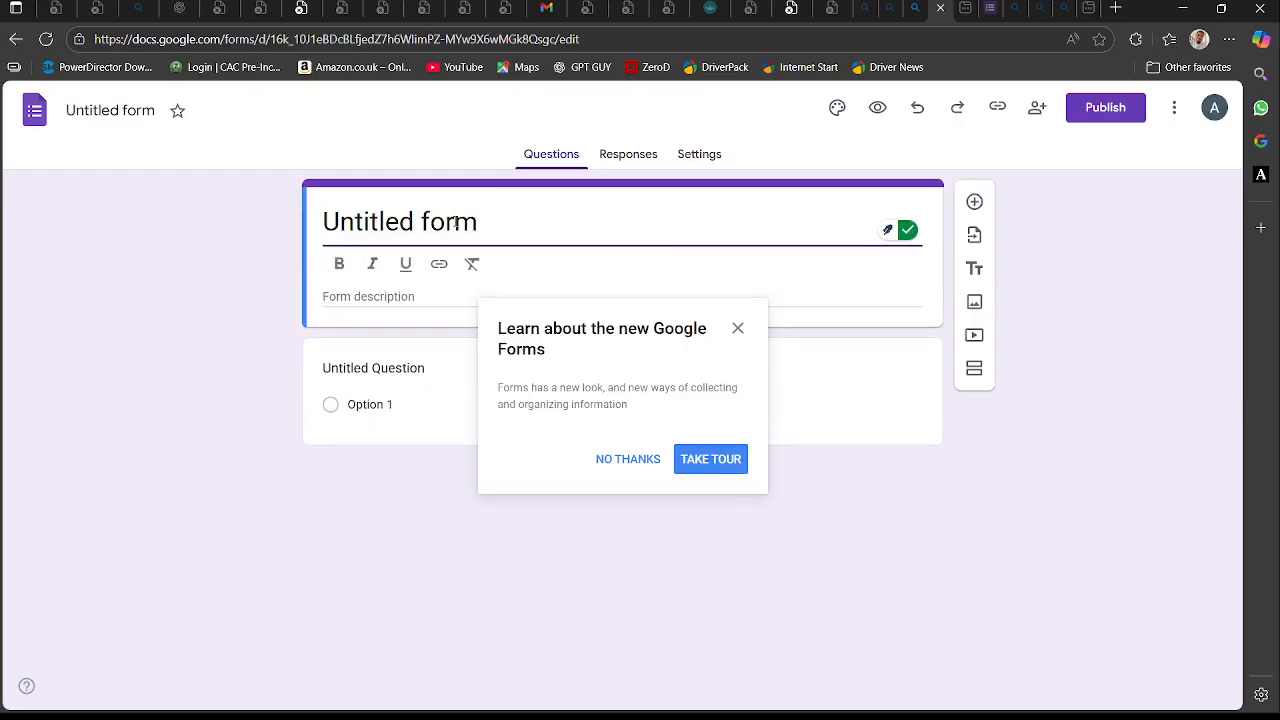
drag(480, 222, 320, 232)
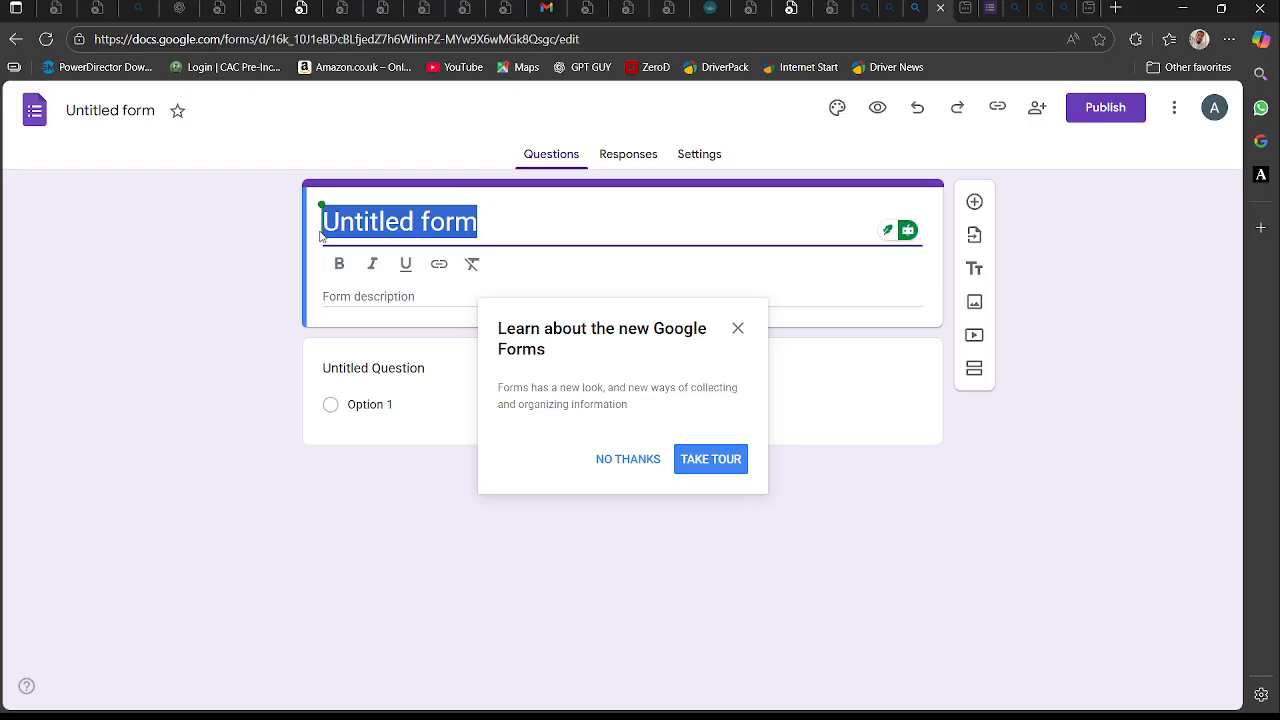
text(ICT)
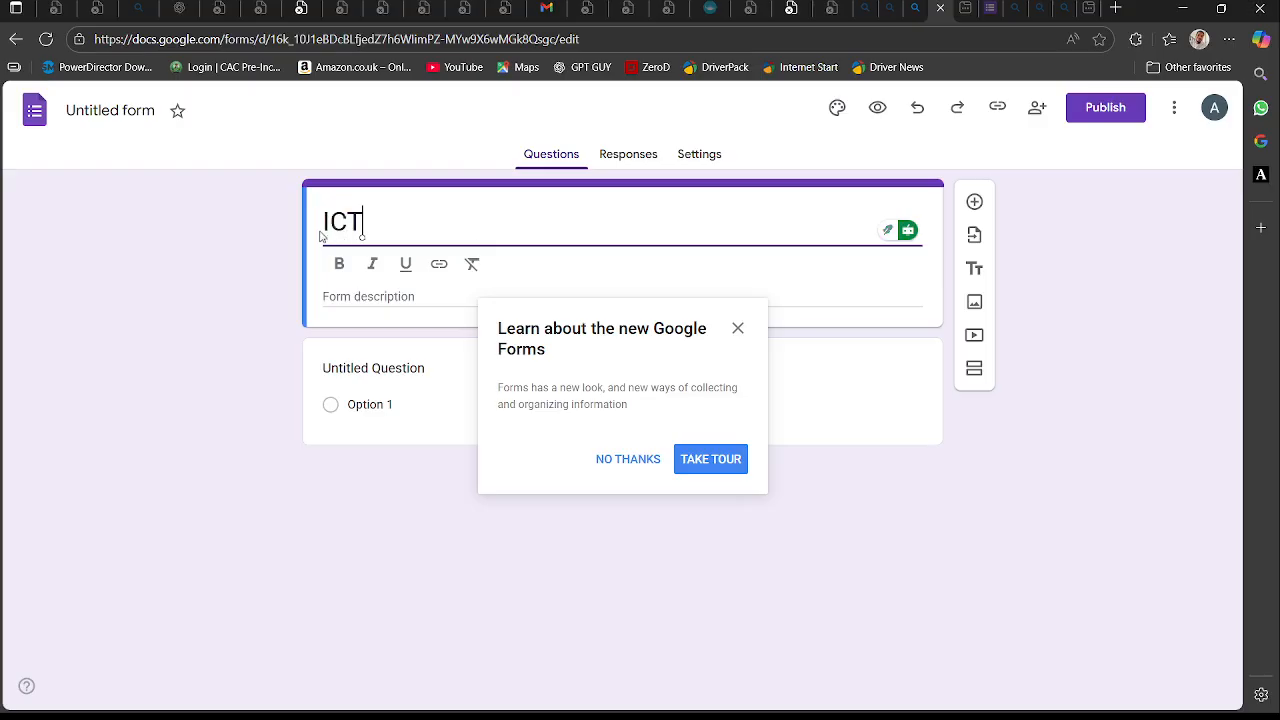
text( TEST 2)
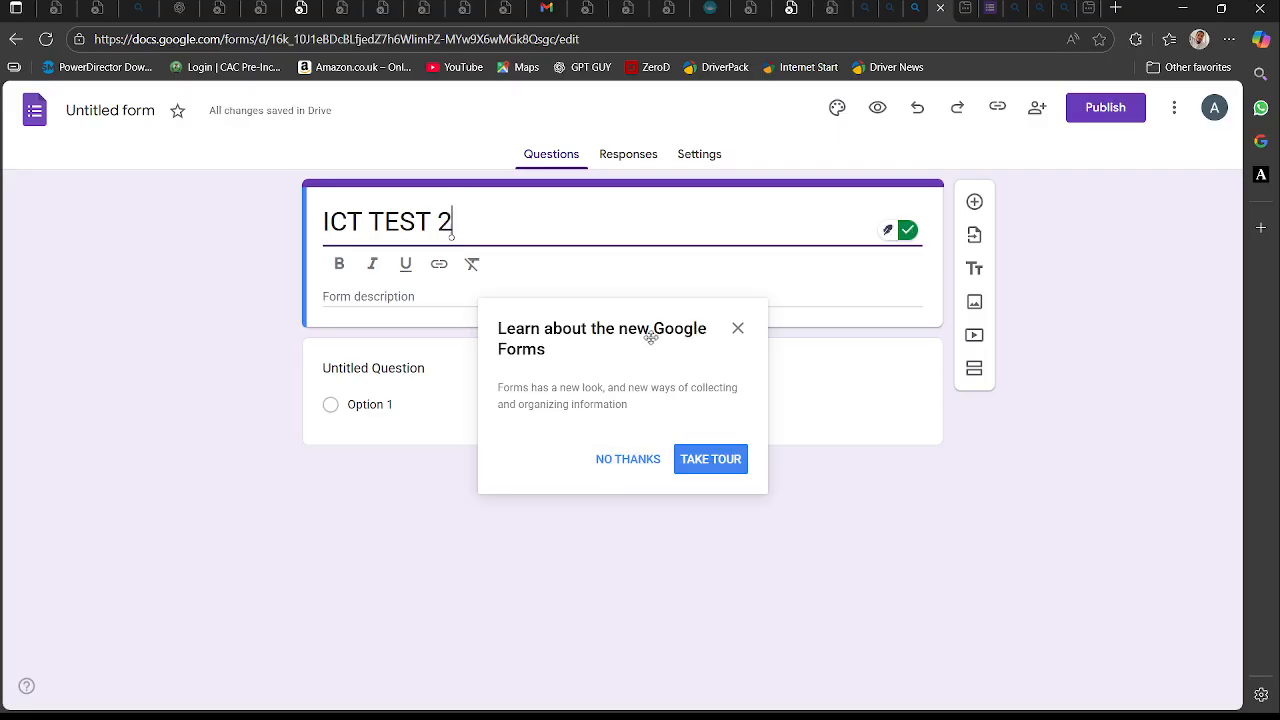
click(619, 462)
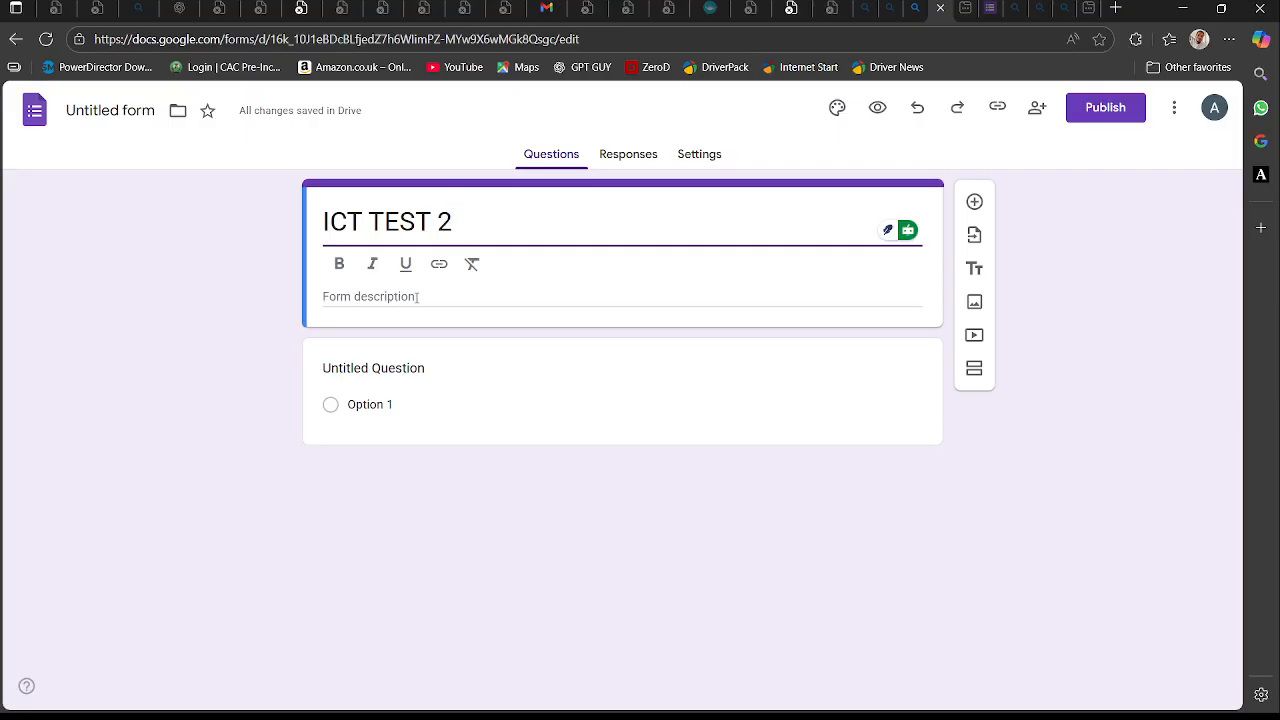
- Enter the form description "This quiz aims to assess your understanding on the modules covered so far in our class"
click(417, 296)
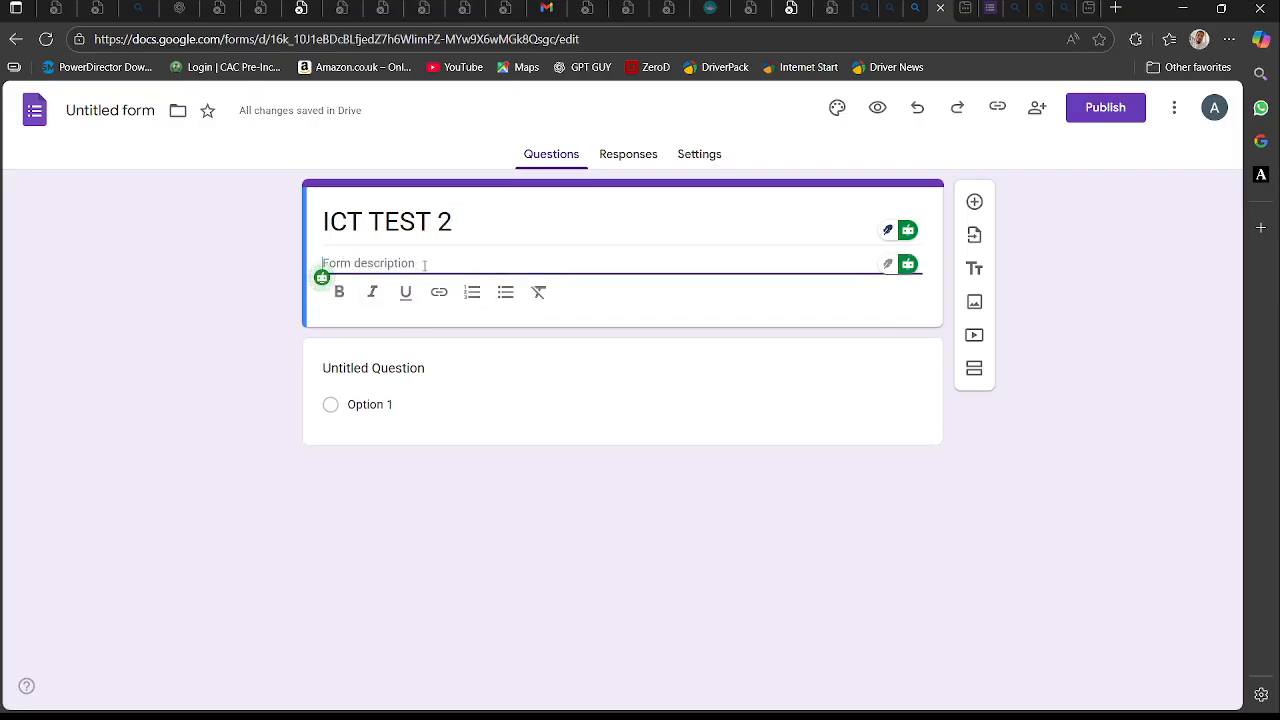
text(This )
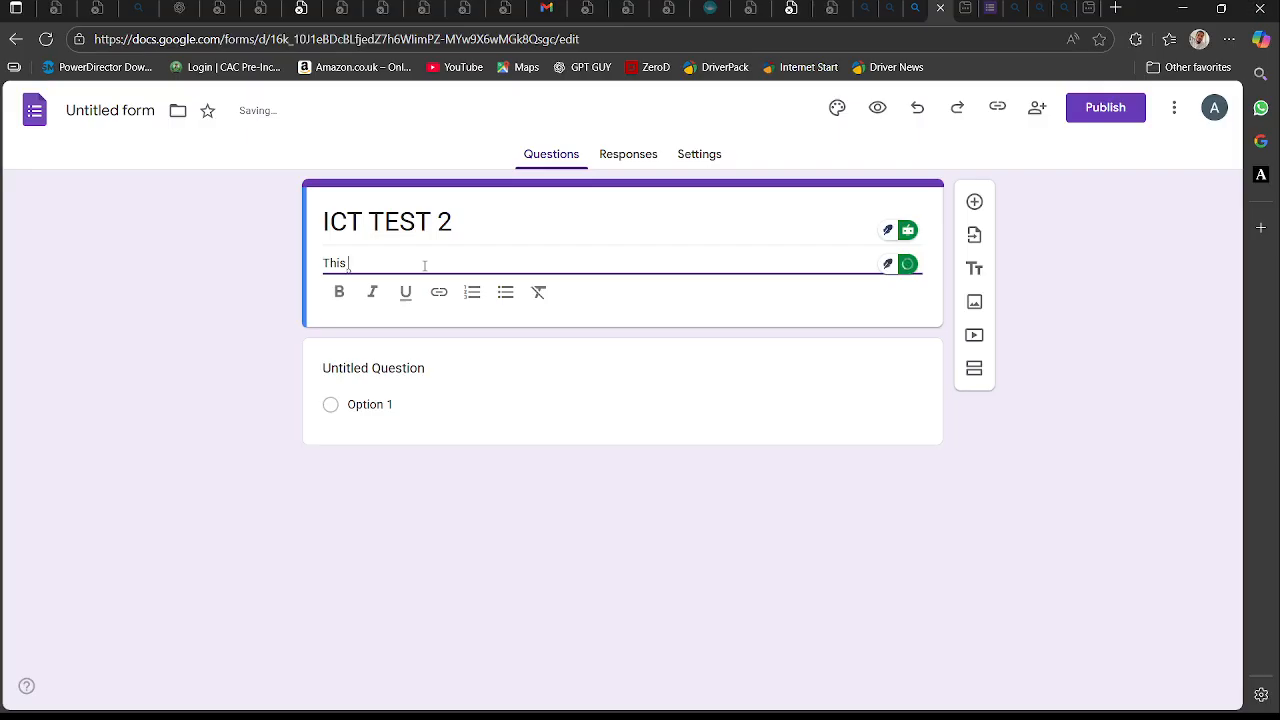
text(quiz aims to)
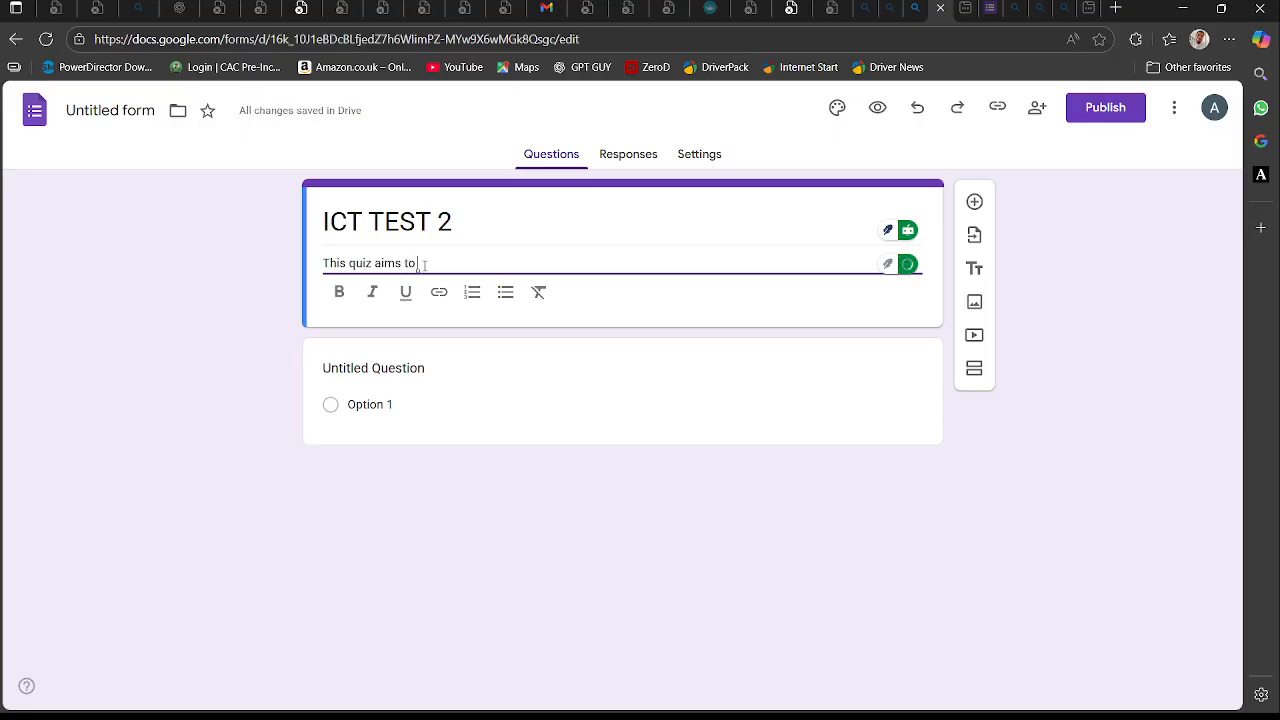
text( assess your understa)
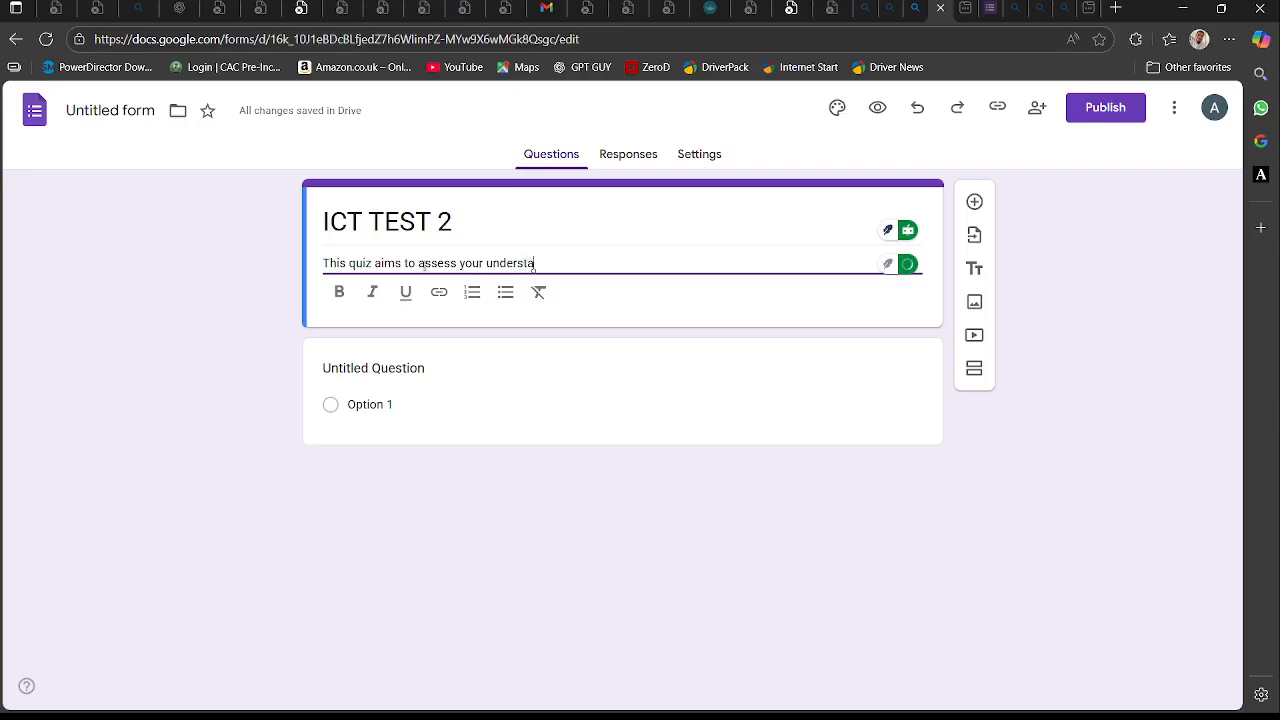
text(nding on the)
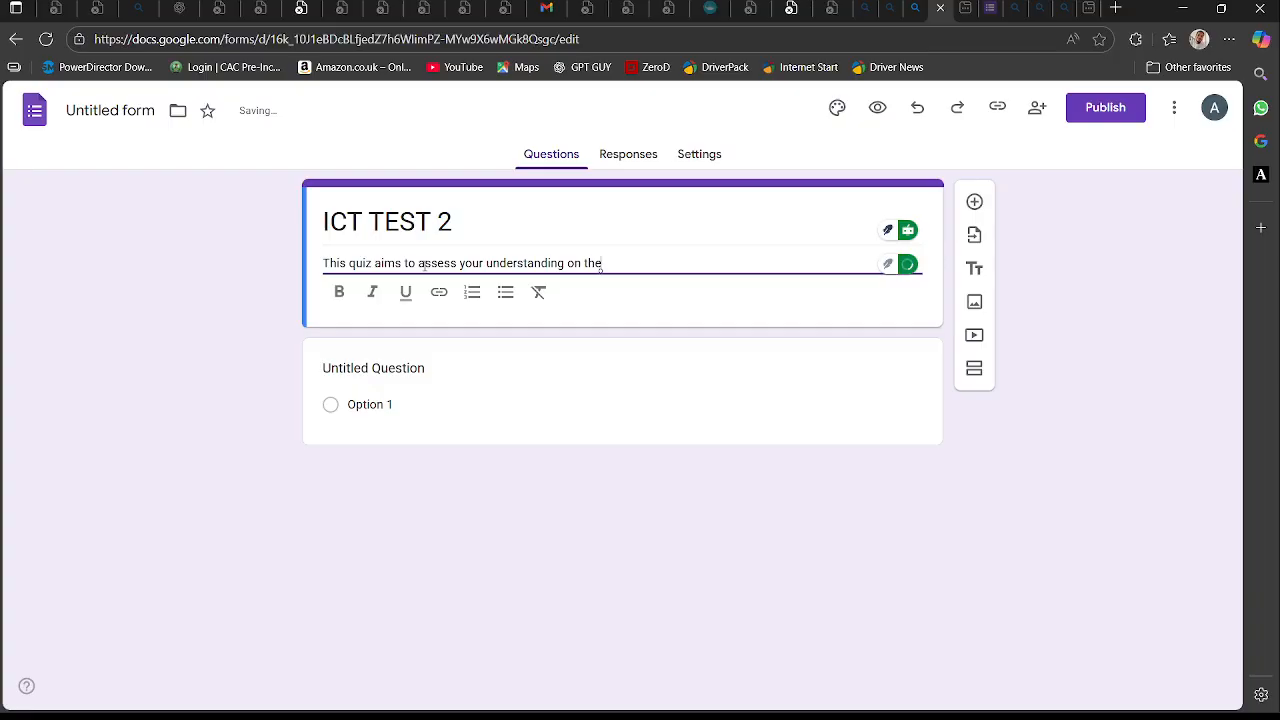
text( modu)
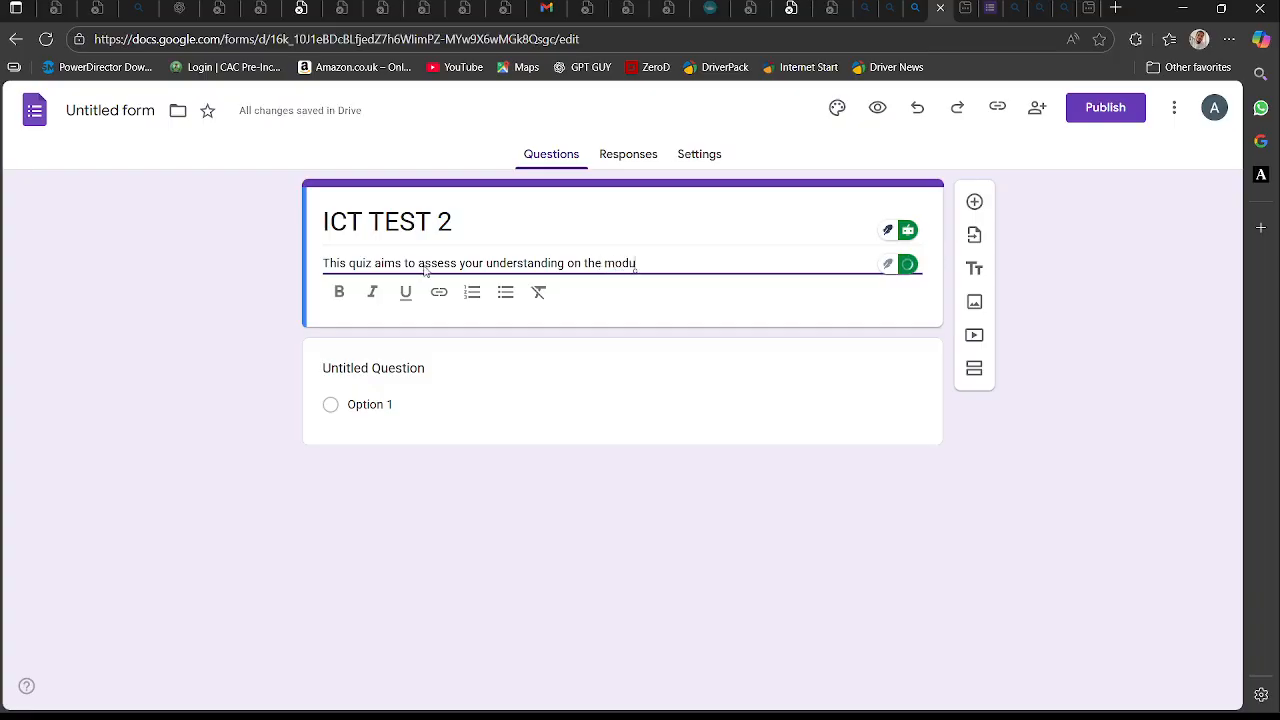
text(le)
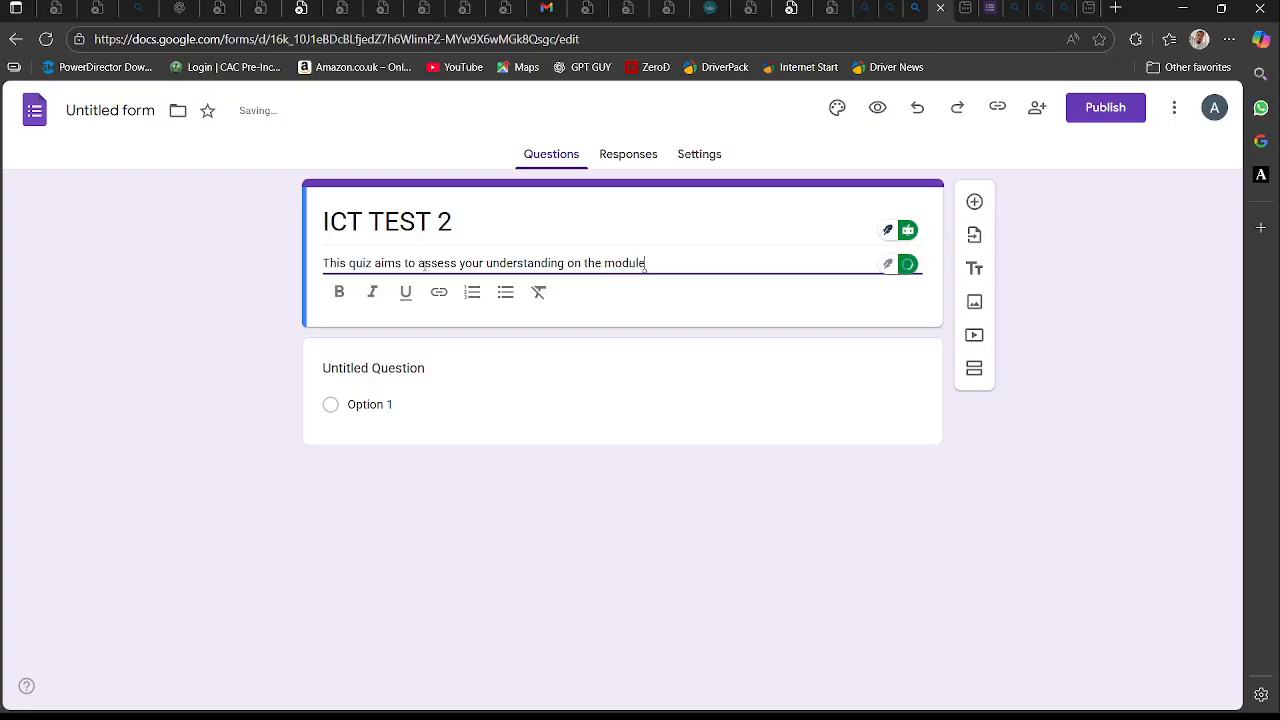
text(s cover)
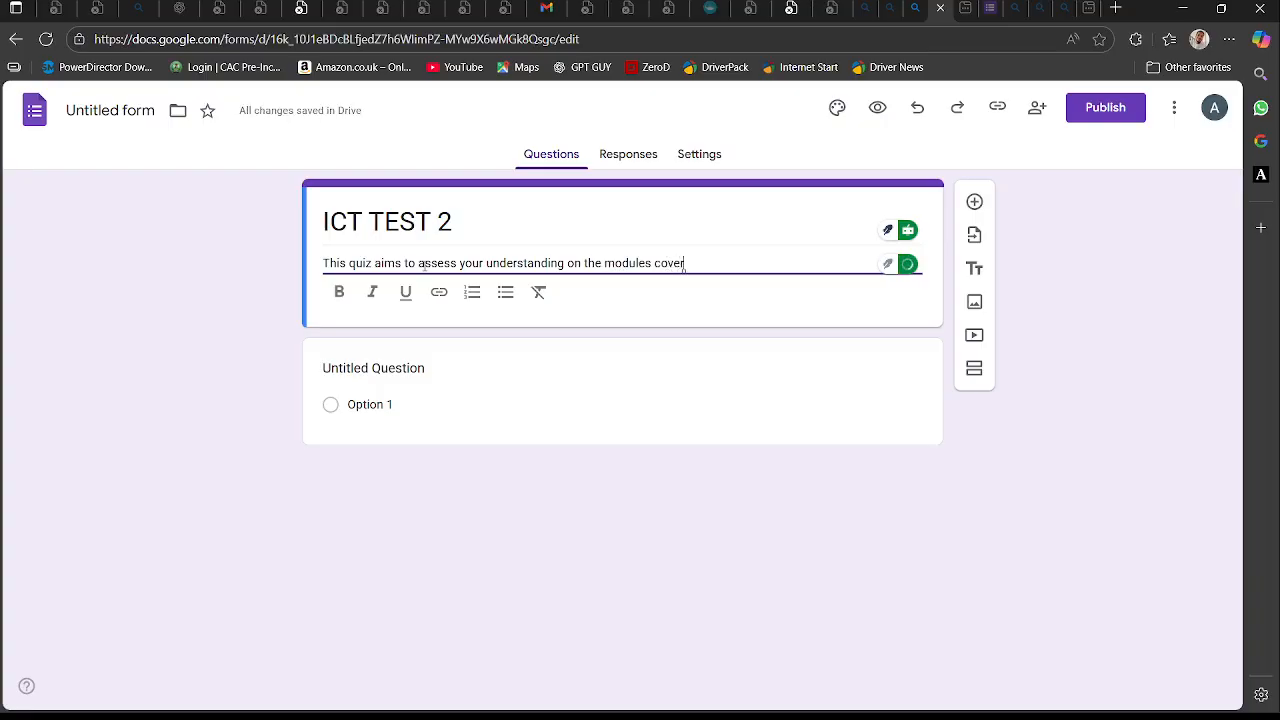
text(ed so far in our class)
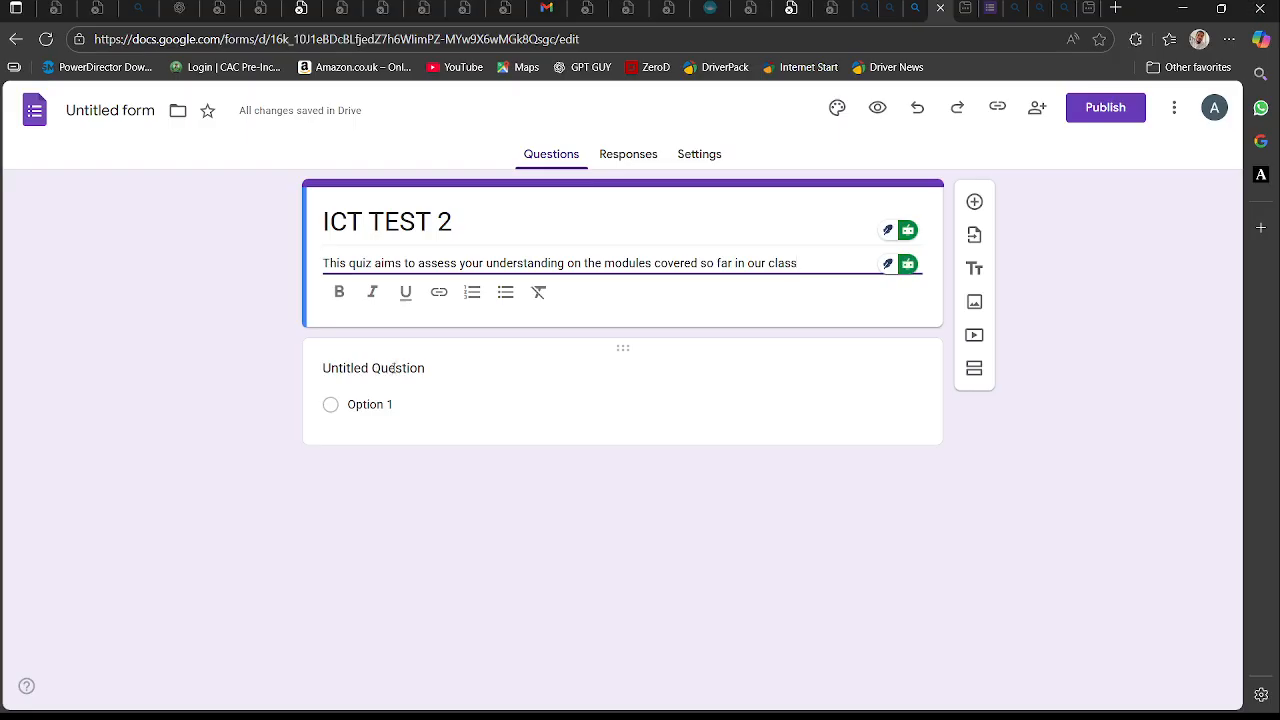
- Enter "What is a computer?" as the first question and set its type to multiple choice
click(394, 368)
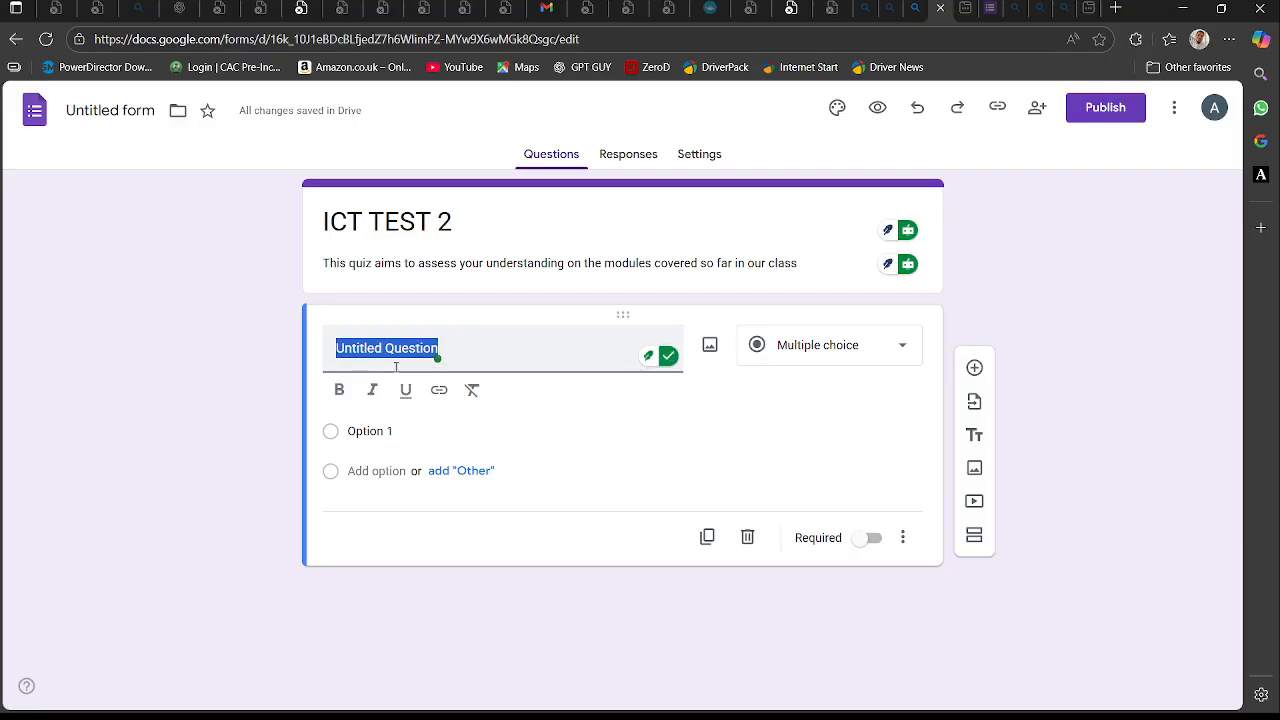
text(Wha)
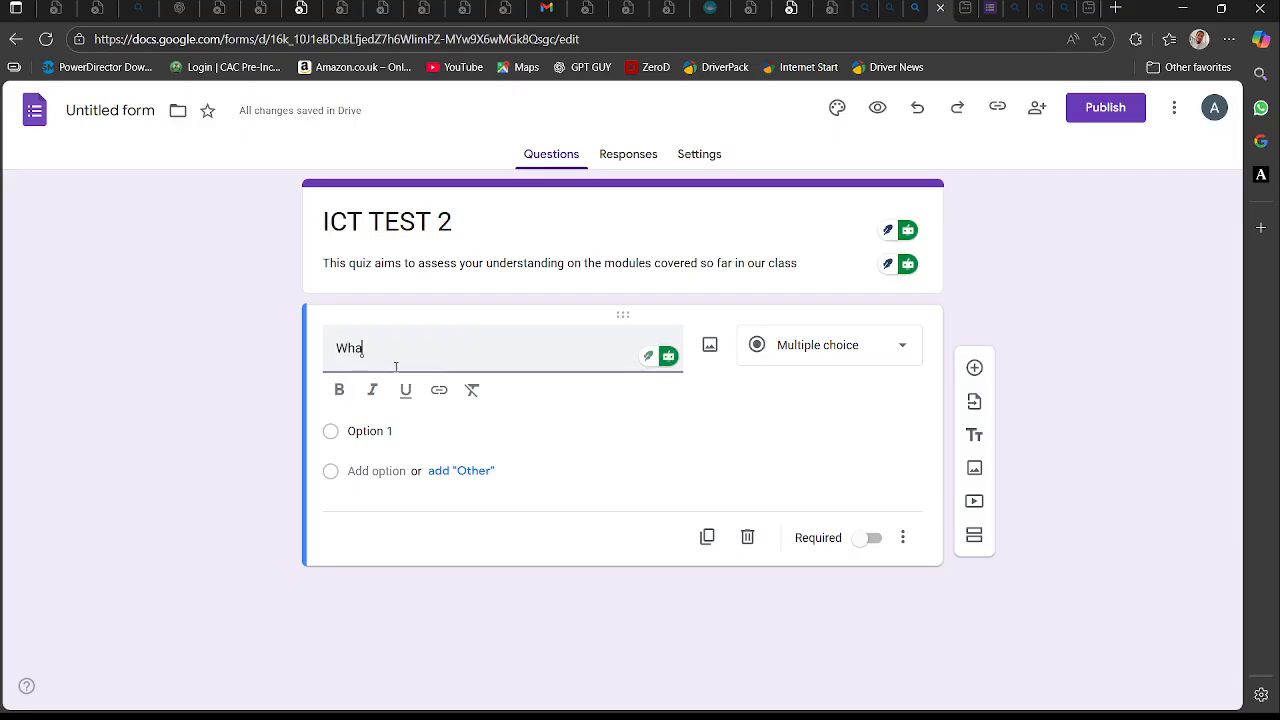
text(t is a computer)
click(902, 350)
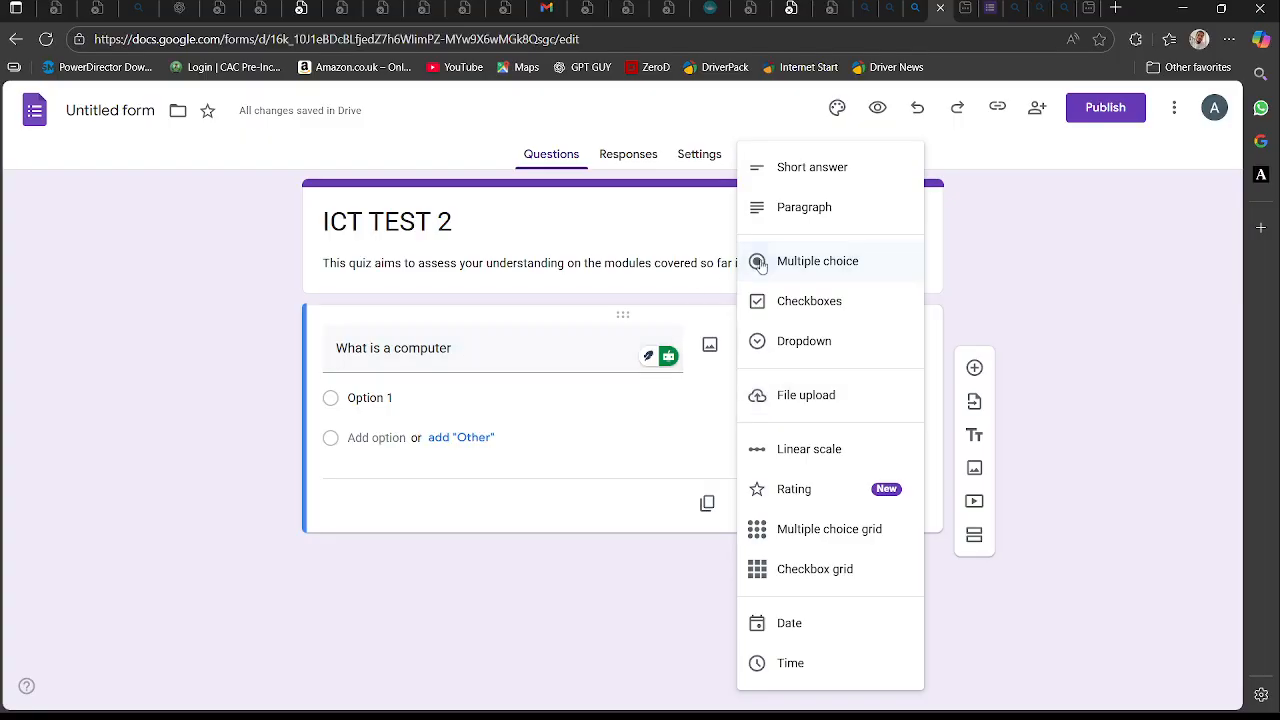
click(812, 264)
click(460, 348)
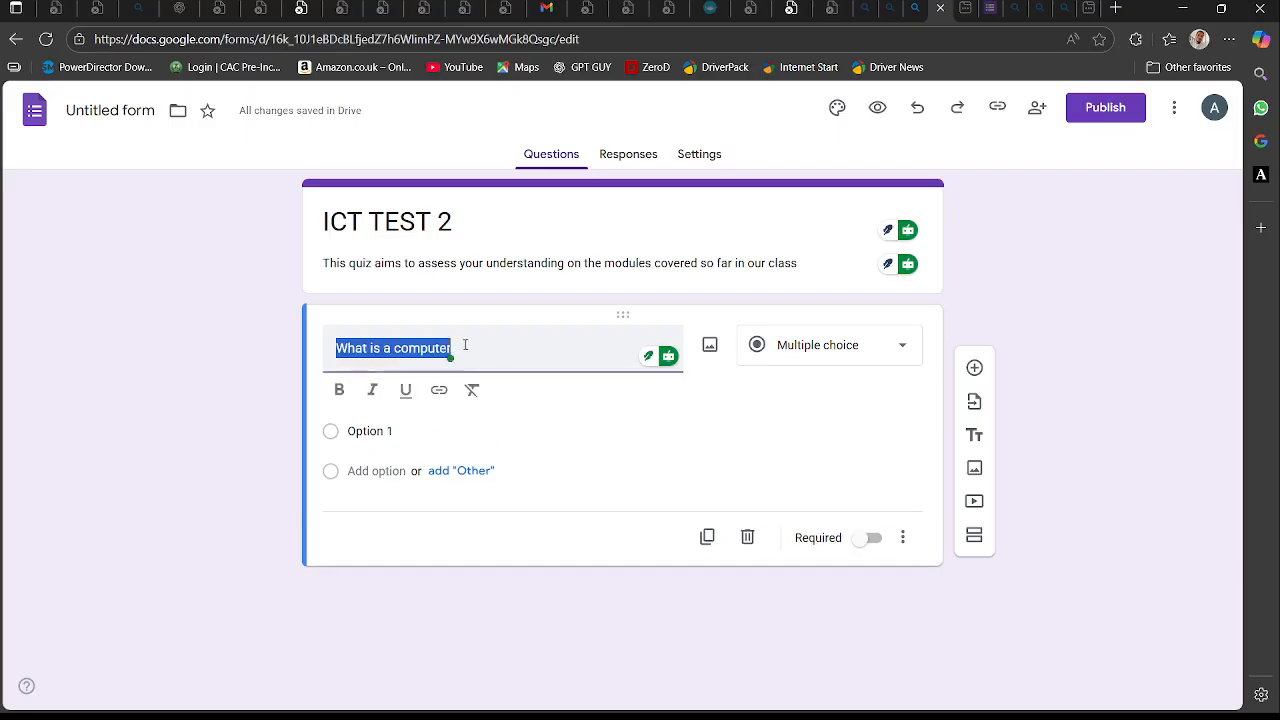
click(464, 345)
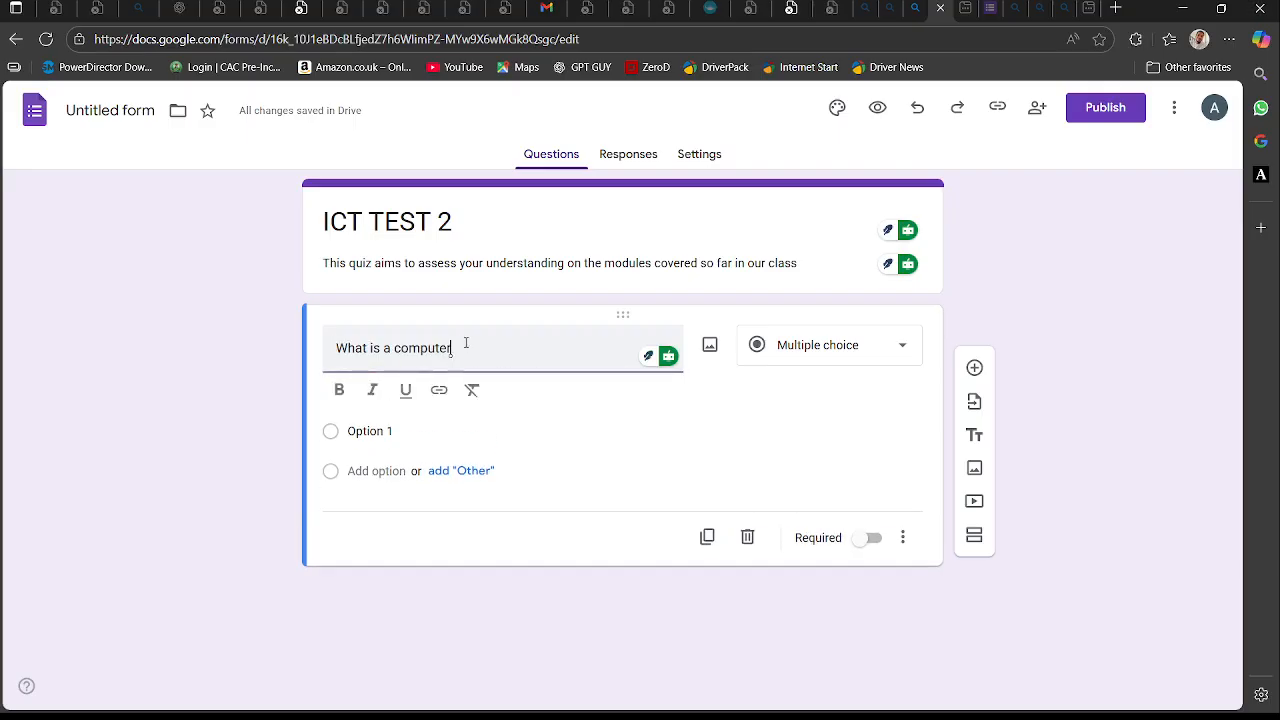
text(?)
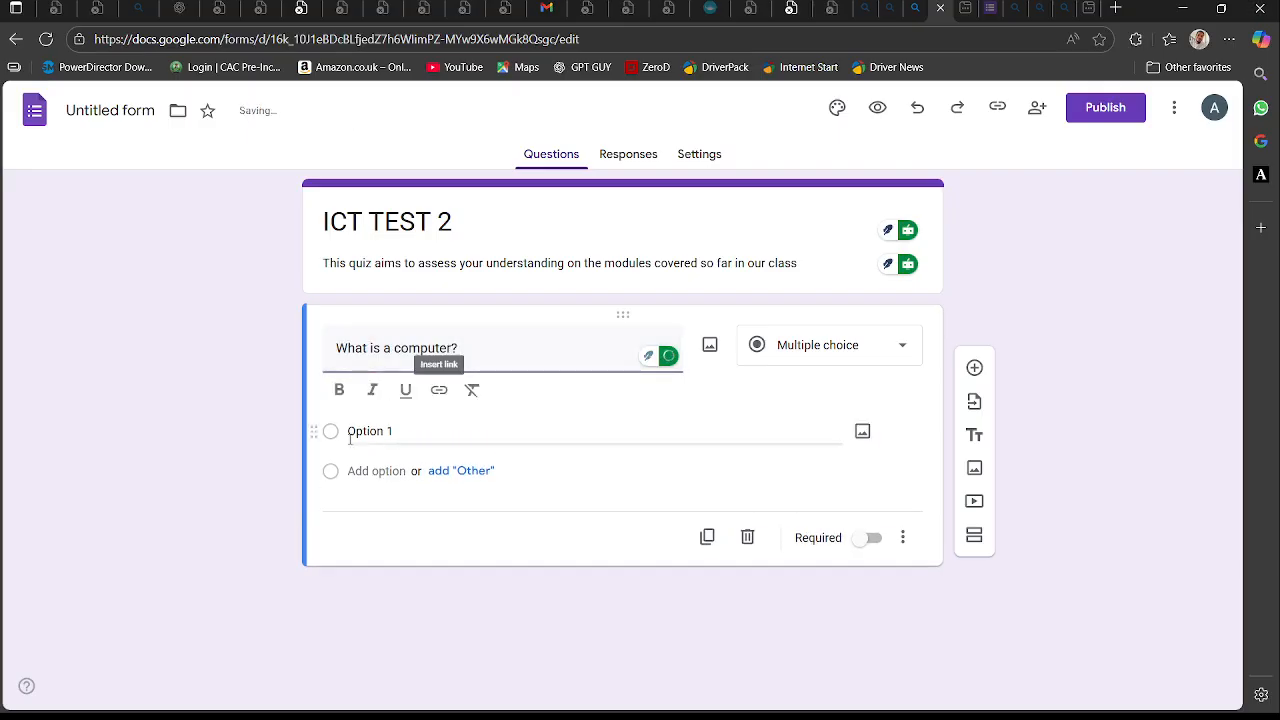
- Enter the first two answer options "A computer is a small child" and "A computer is an electronic machine that accept data......"
click(358, 431)
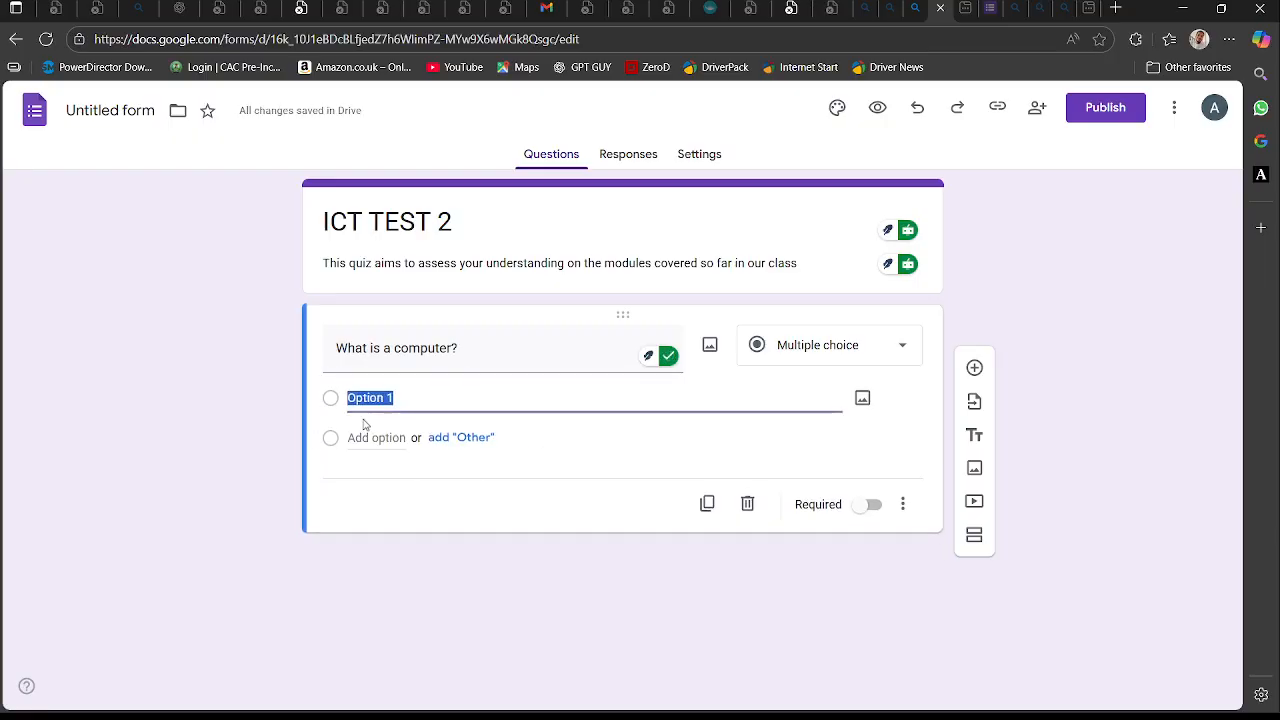
text(A computer)
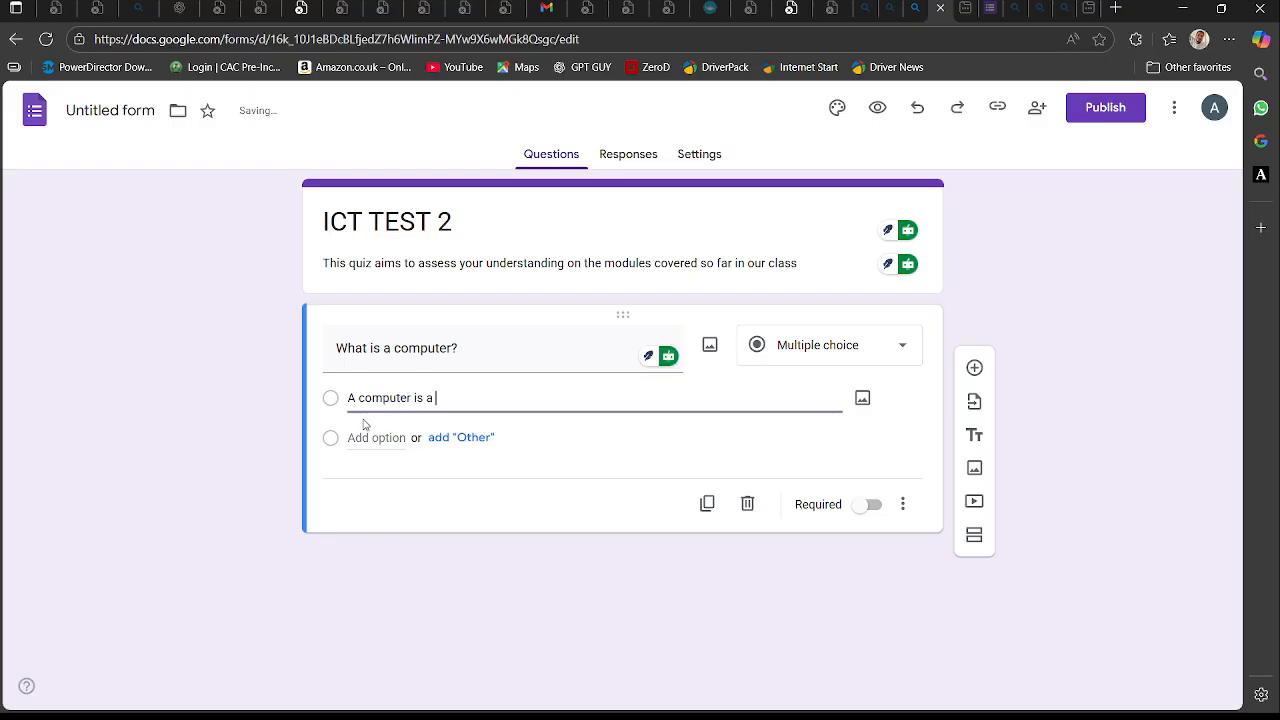
text(is a small ch)
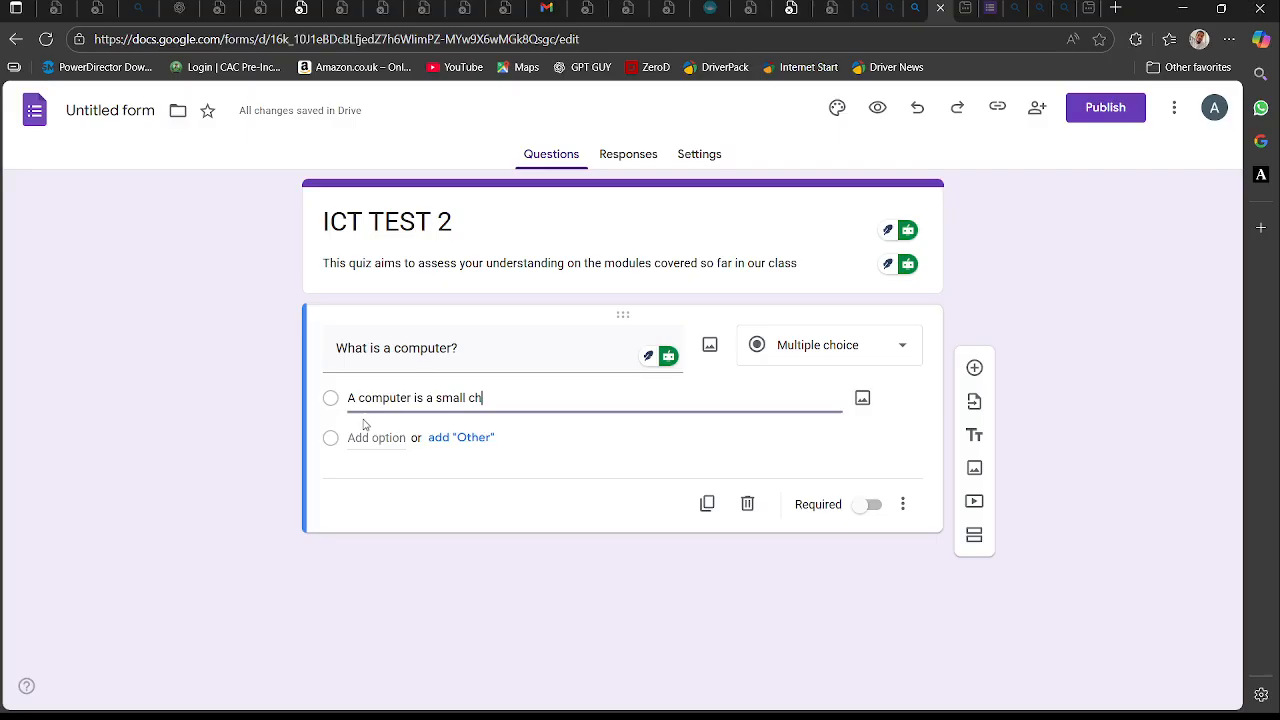
text(ild)
click(389, 439)
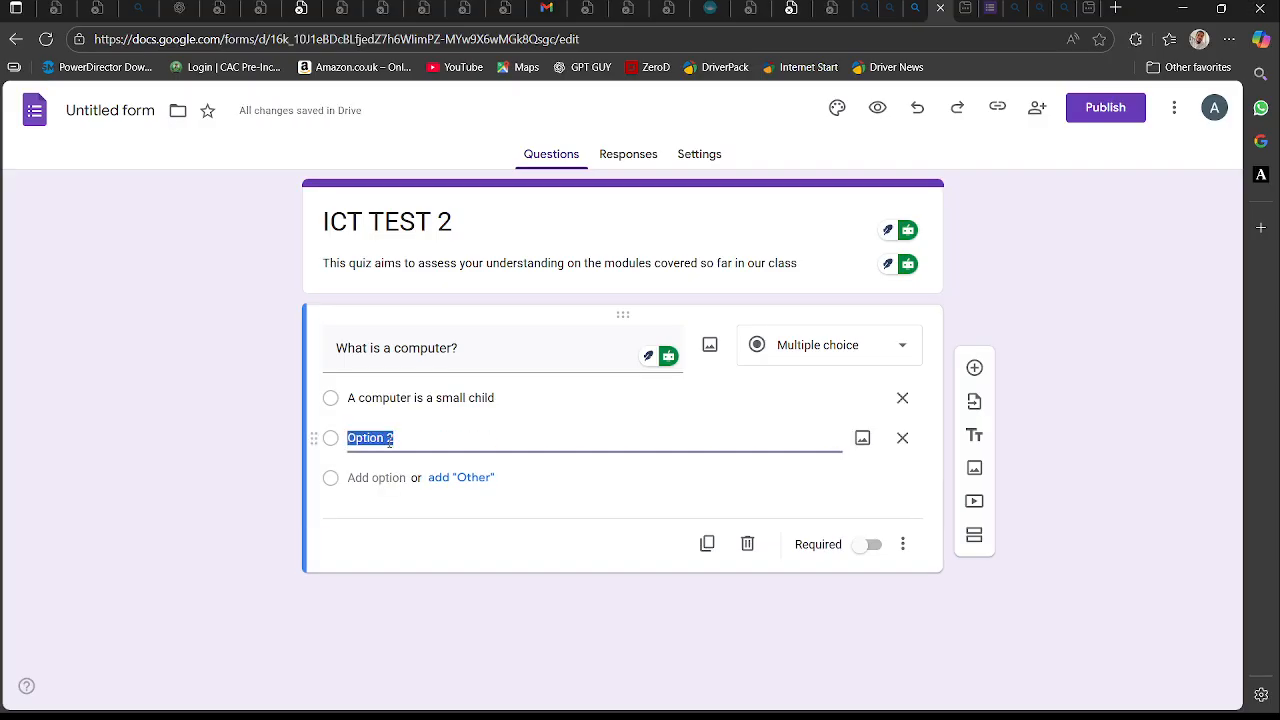
text(A computer)
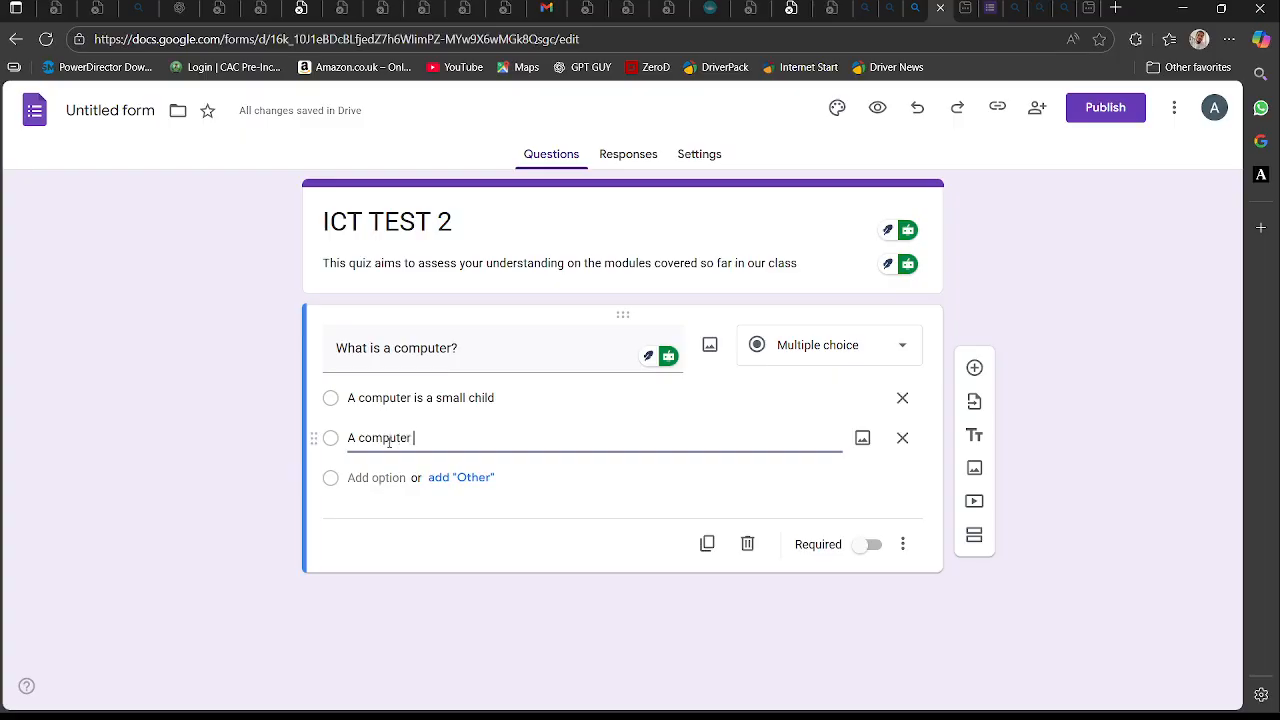
text( is an electr)
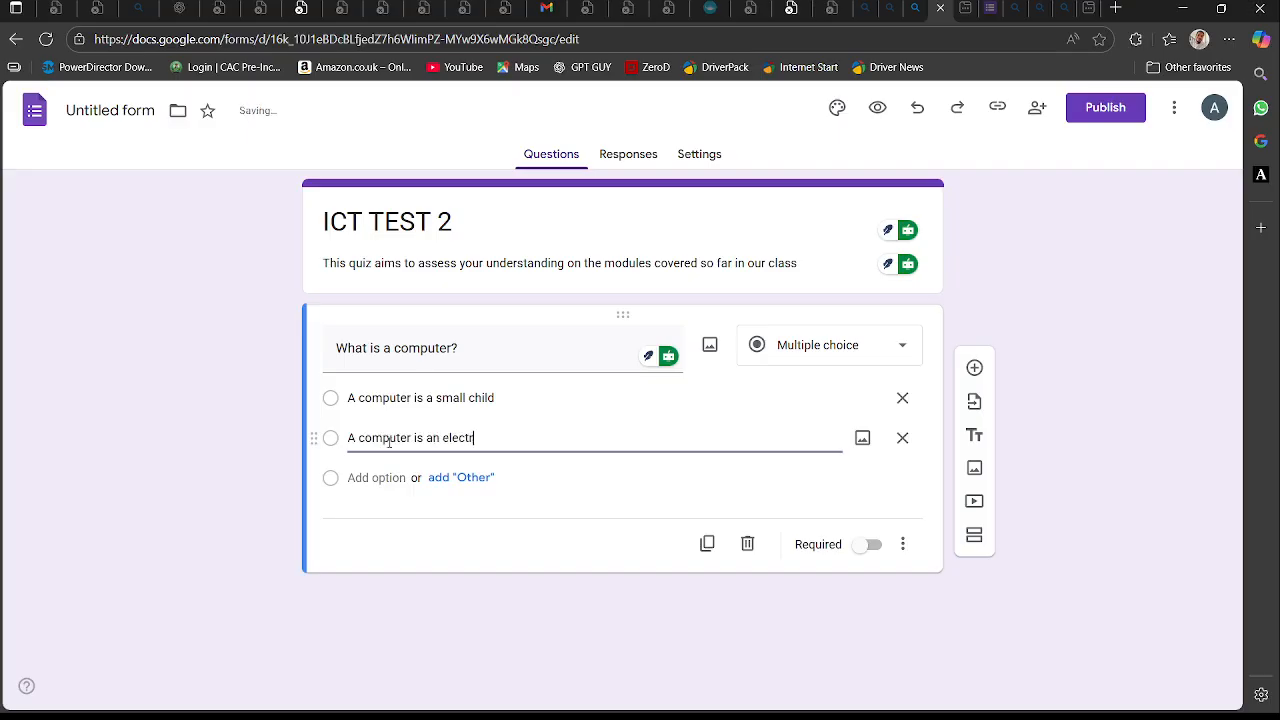
text(onic machine that accept data)
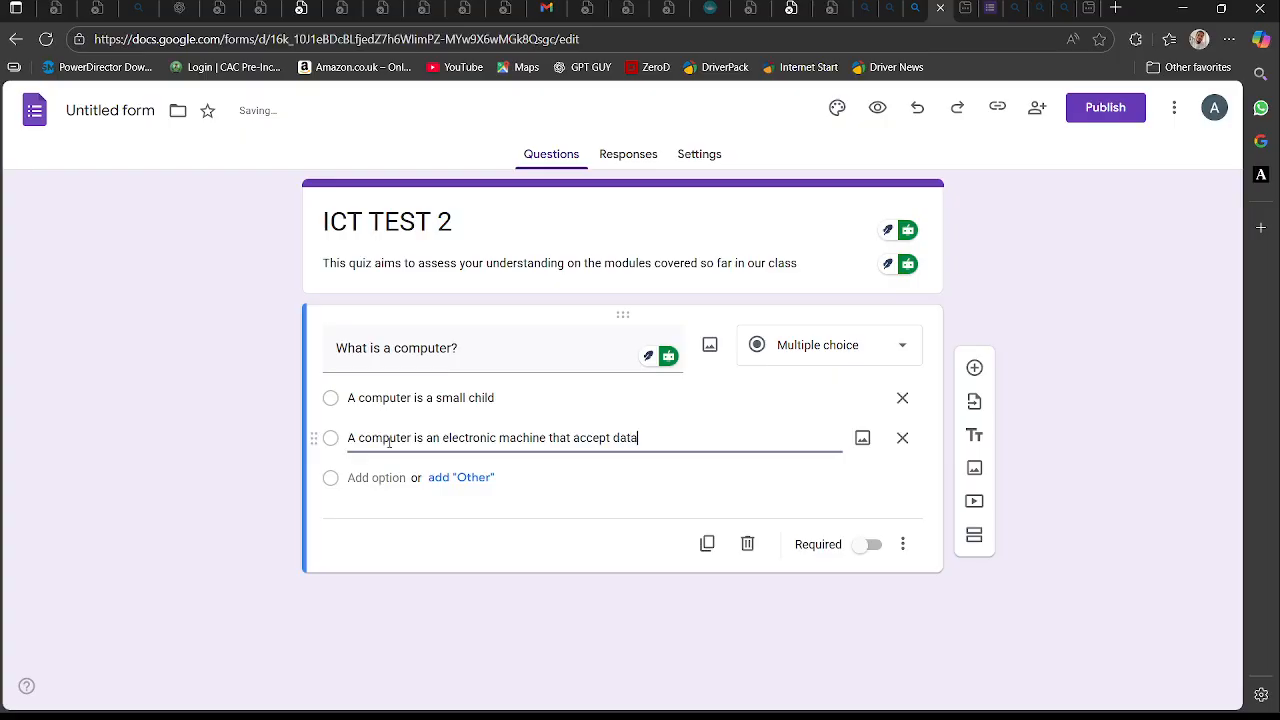
text(......)
- Add a third answer option "None of the above" to the computer question
click(372, 478)
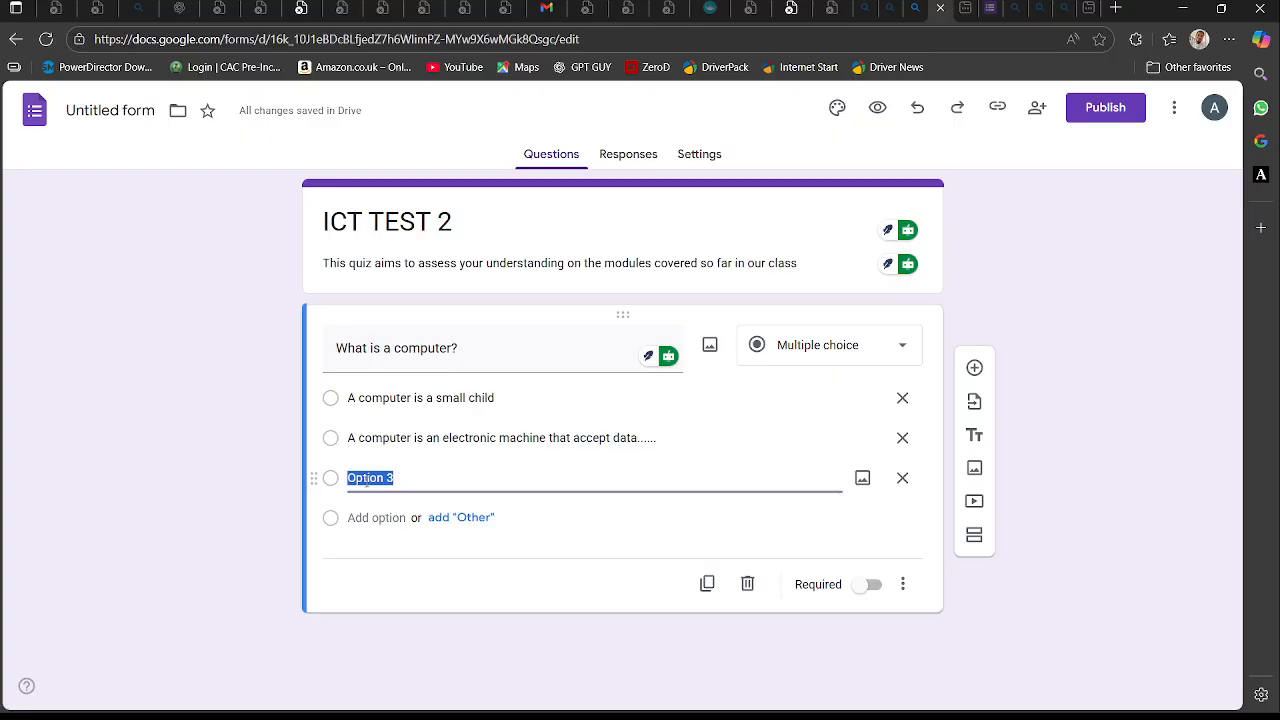
text(No)
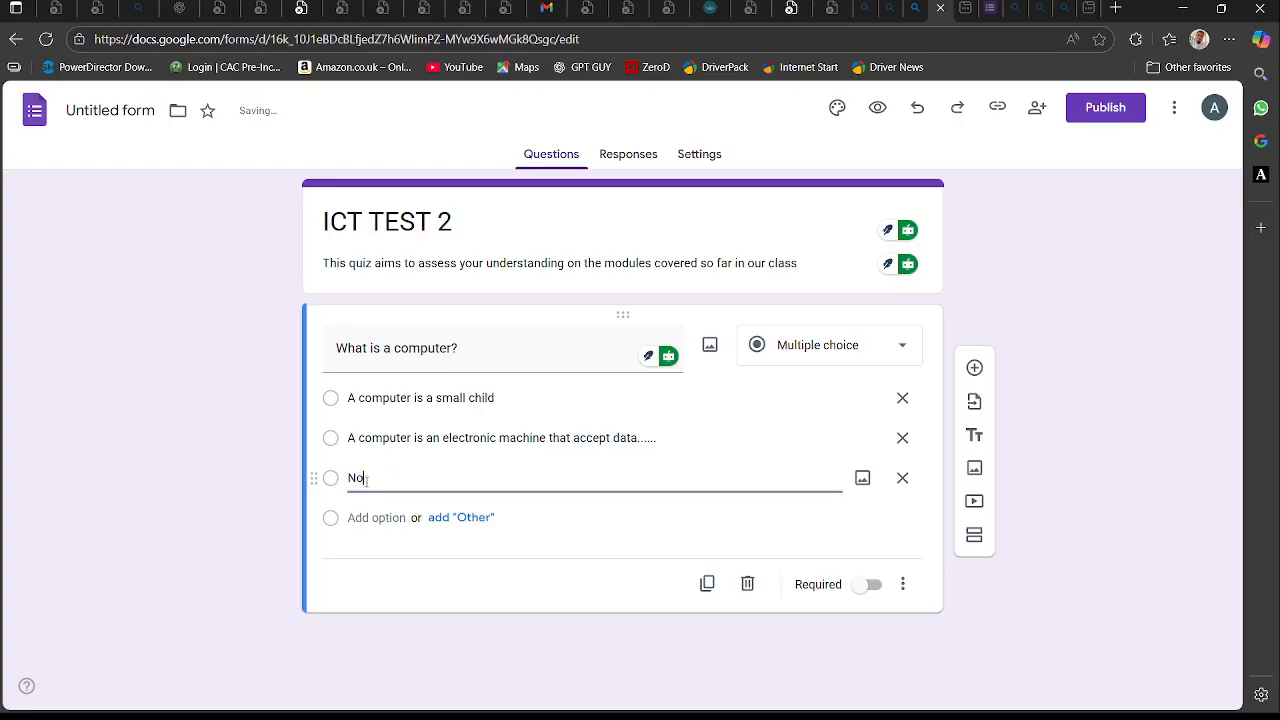
text(ne of the abov)
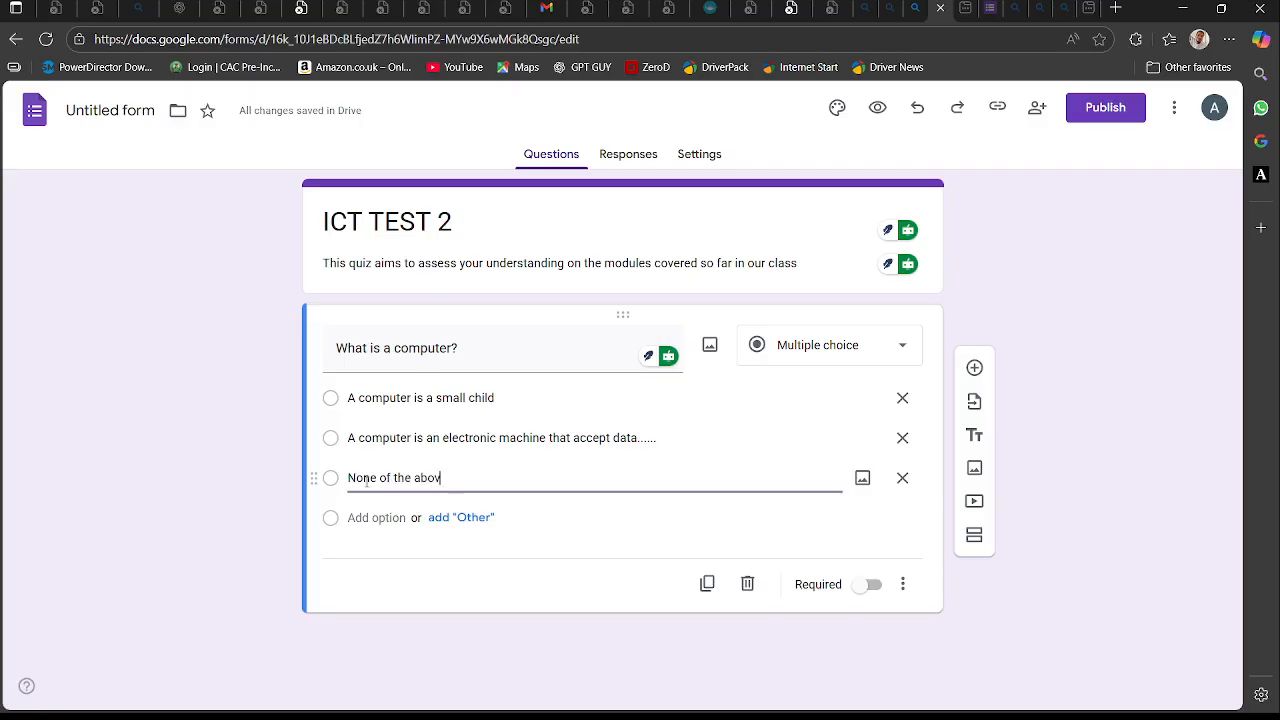
text(e)
click(460, 519)
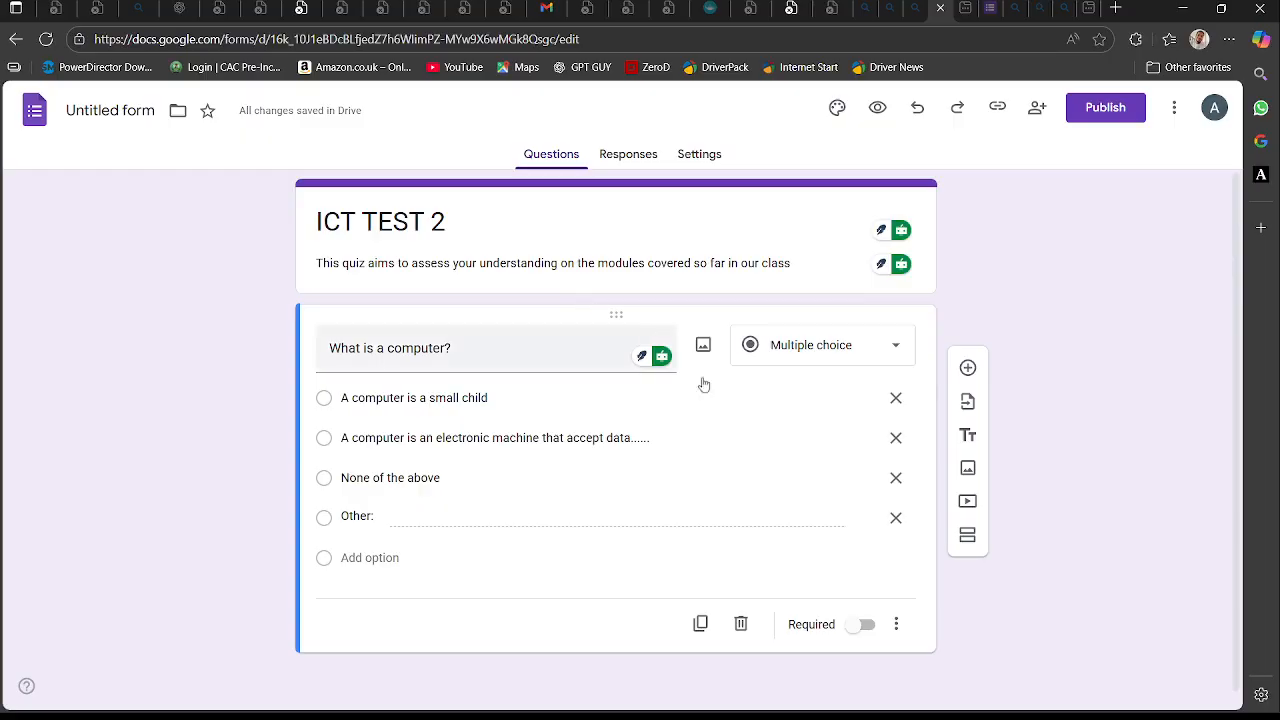
click(896, 518)
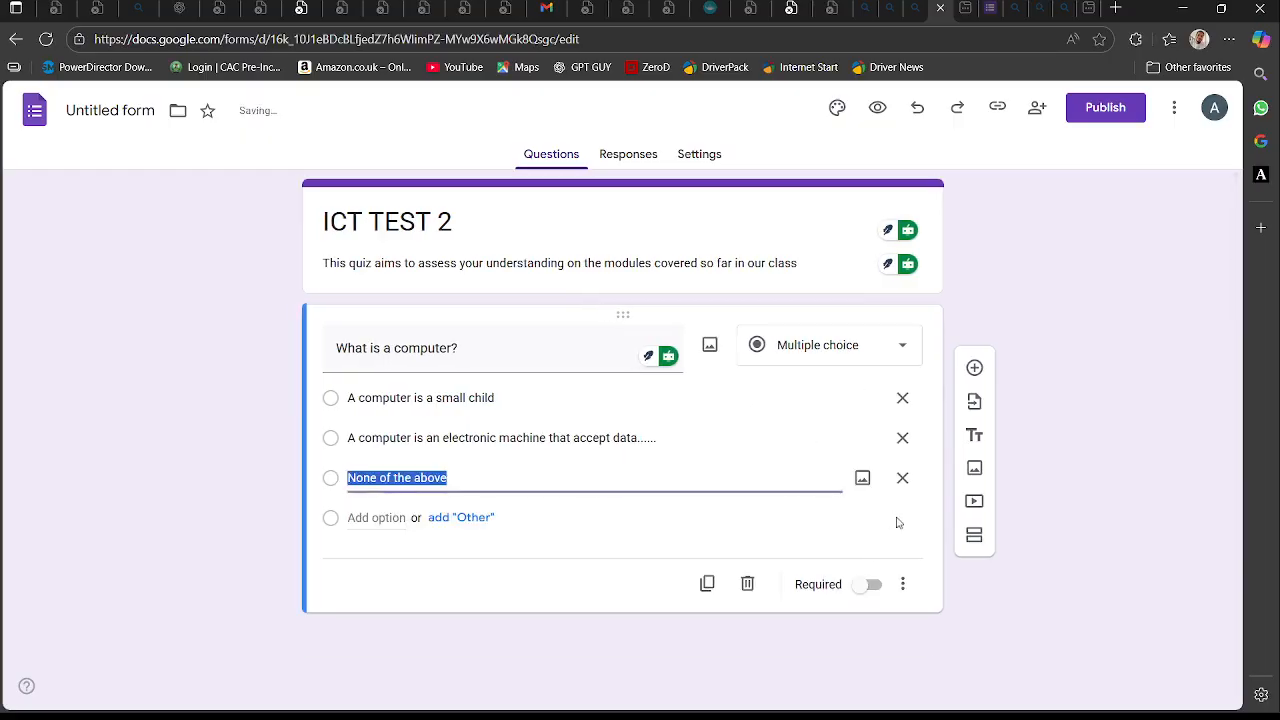
click(690, 530)
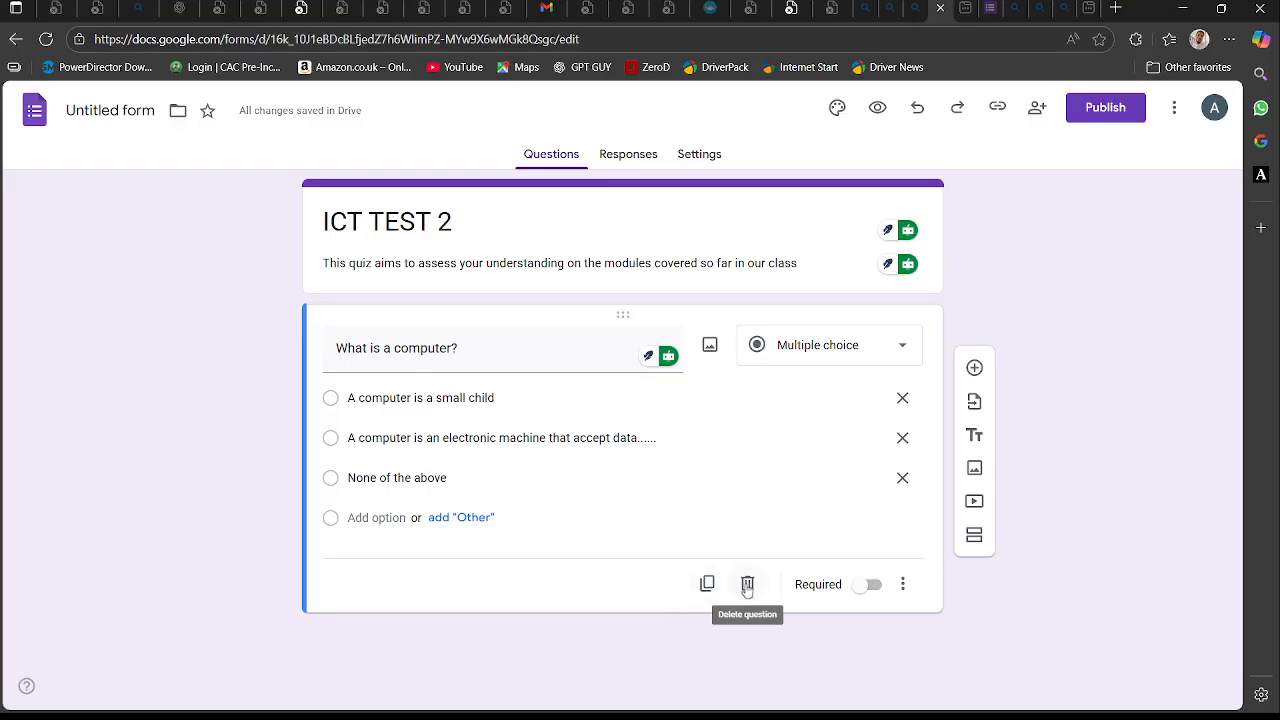
- Make the "What is a computer?" question required and view its additional options
click(864, 586)
click(902, 587)
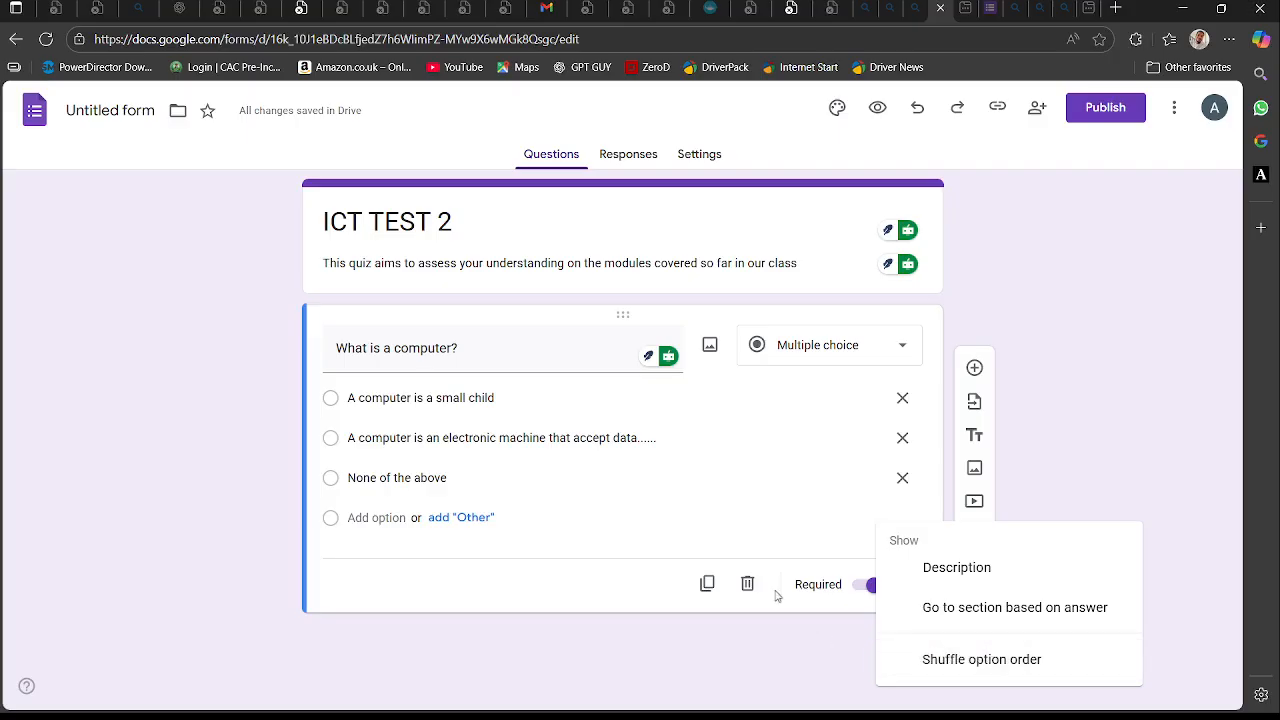
click(588, 548)
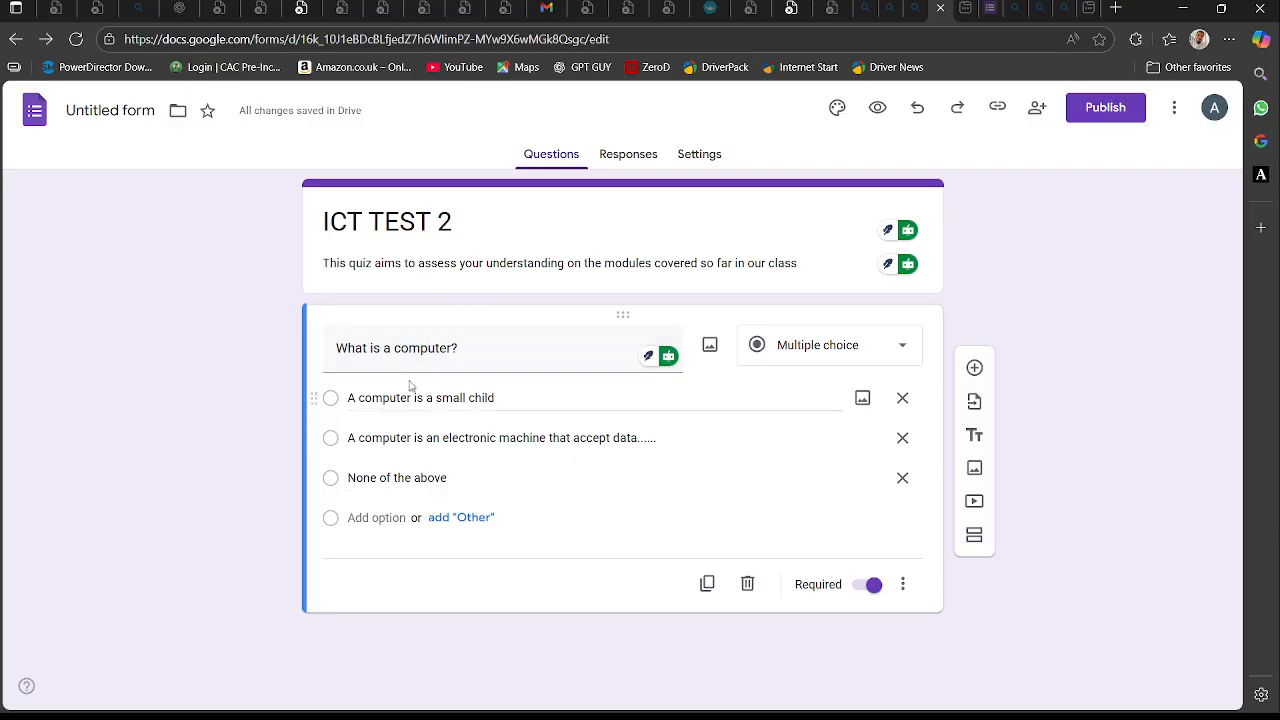
- Duplicate the computer question and change the copy's question text to "Which of these is an input device"
click(707, 584)
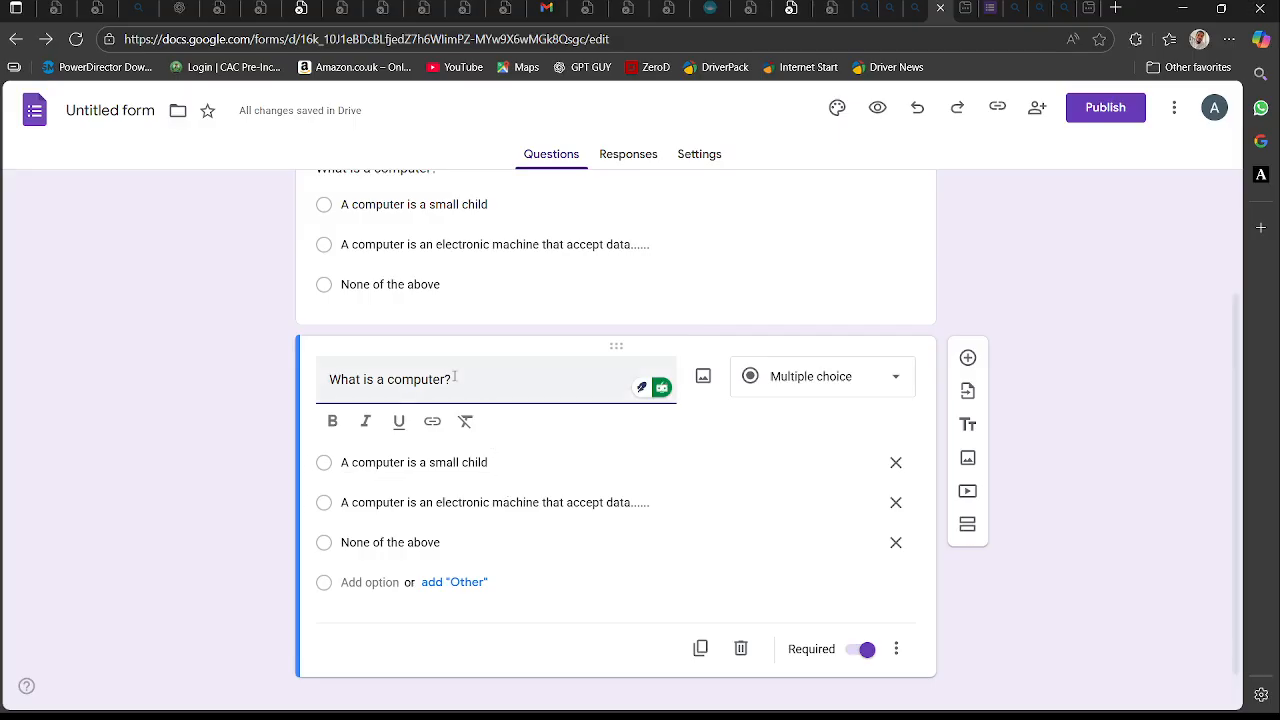
drag(455, 380, 332, 379)
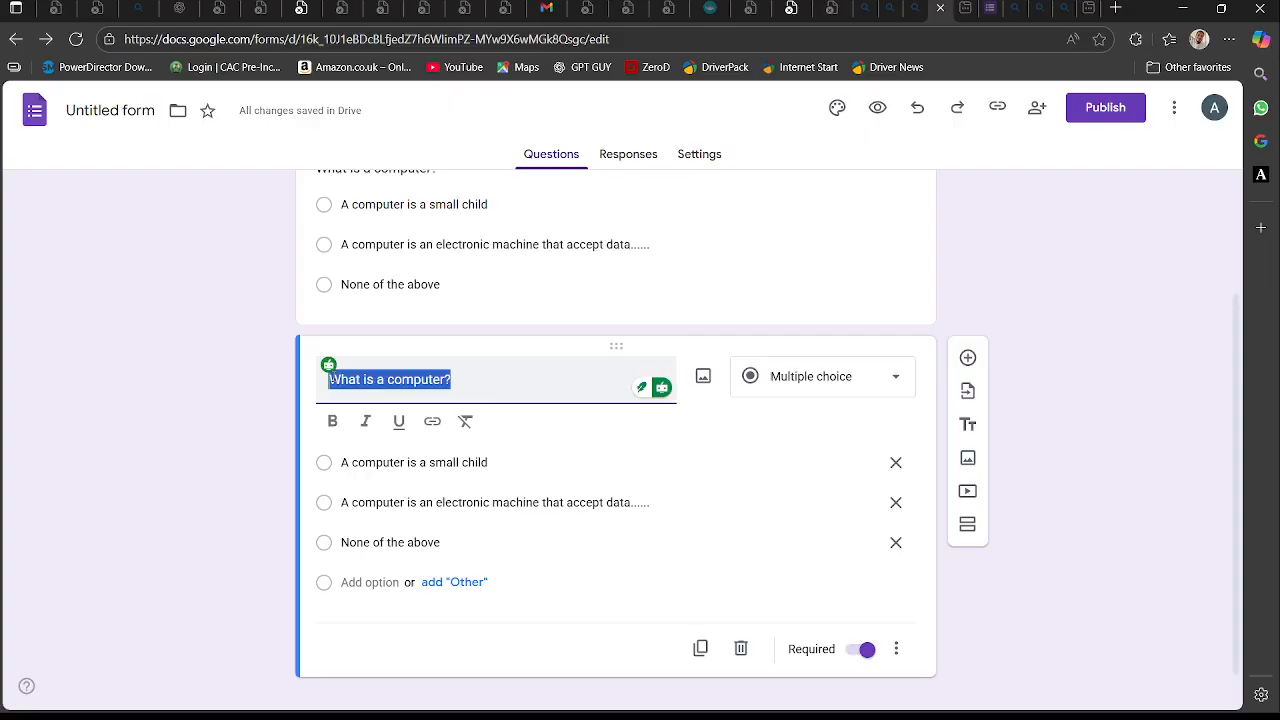
text(Wh)
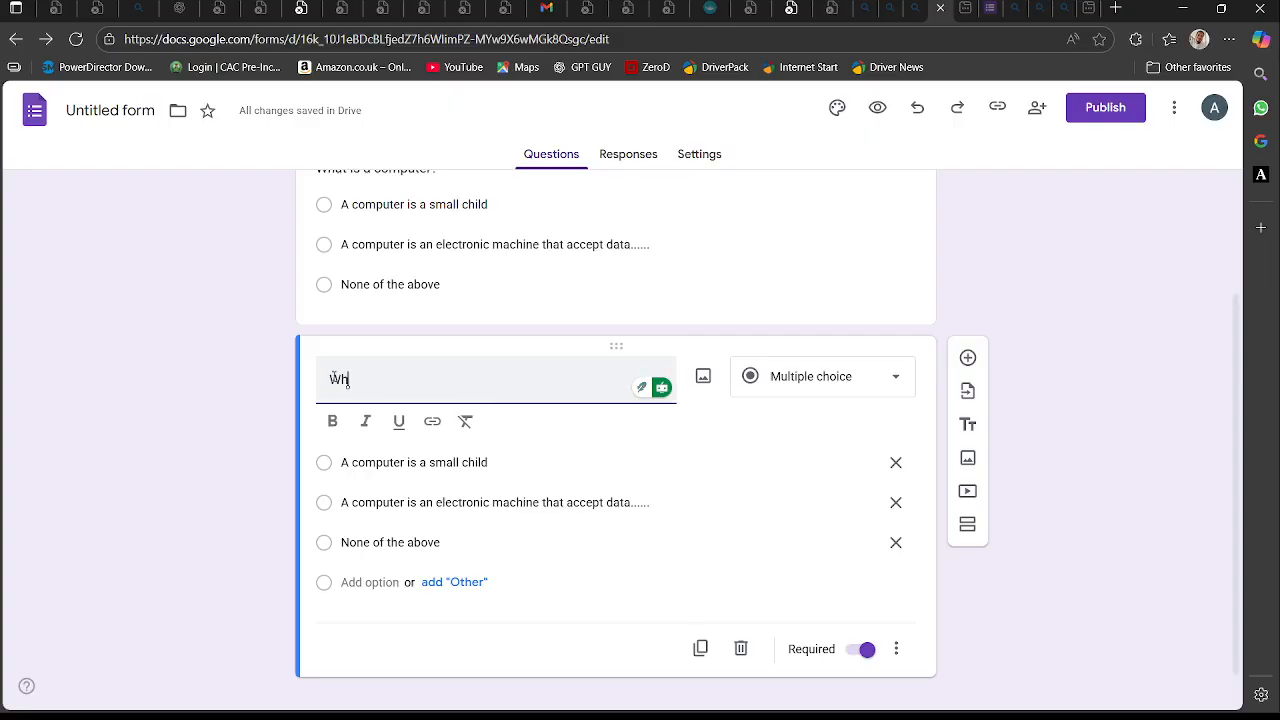
text(ich of thes)
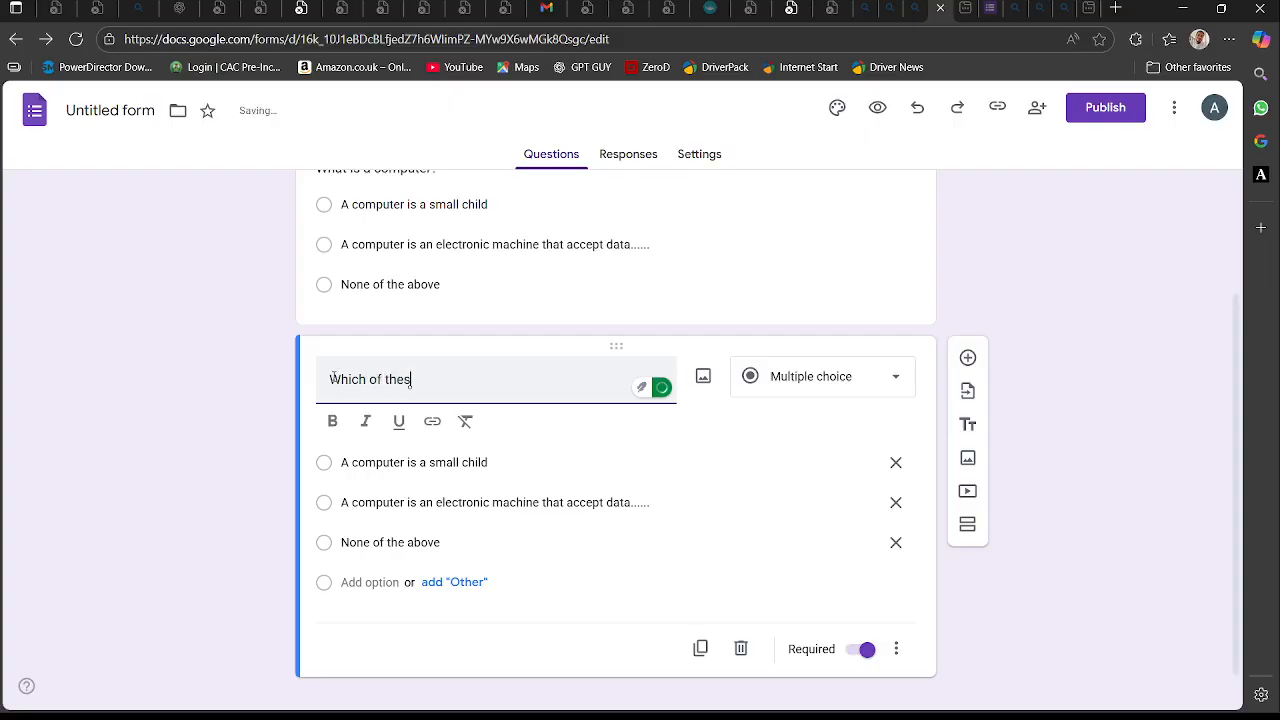
text(e is an input de)
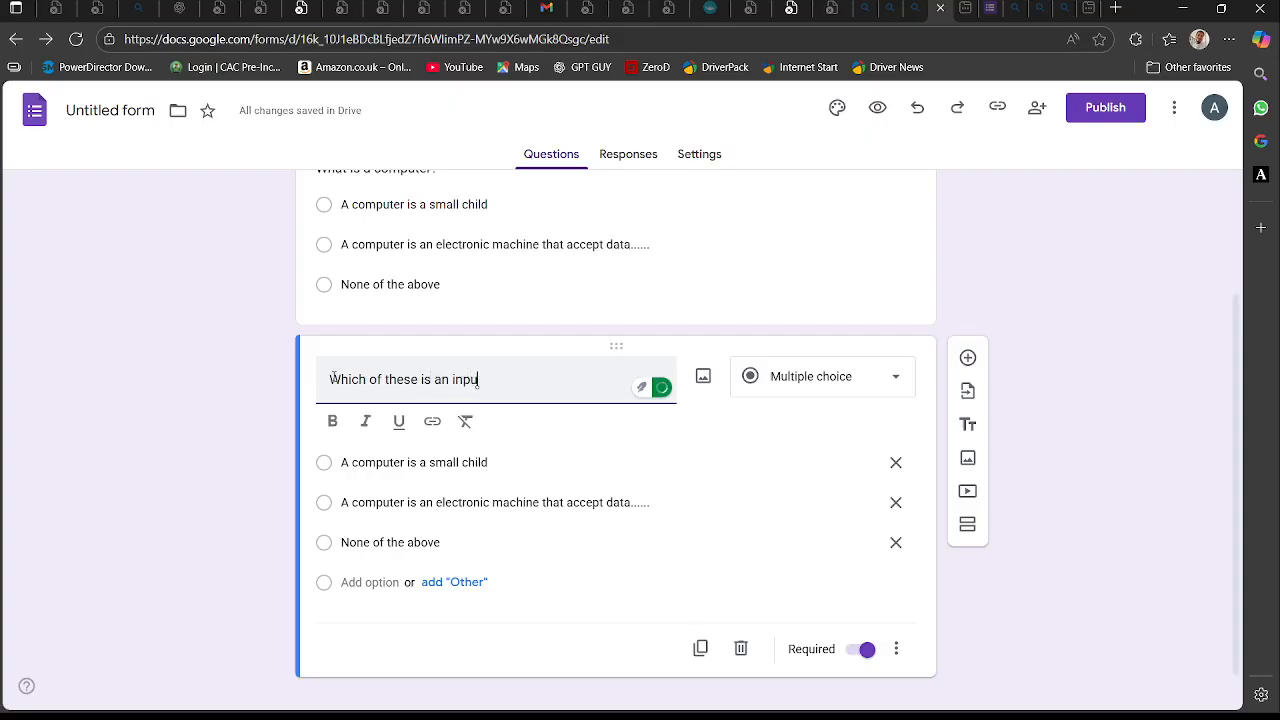
text(ice)
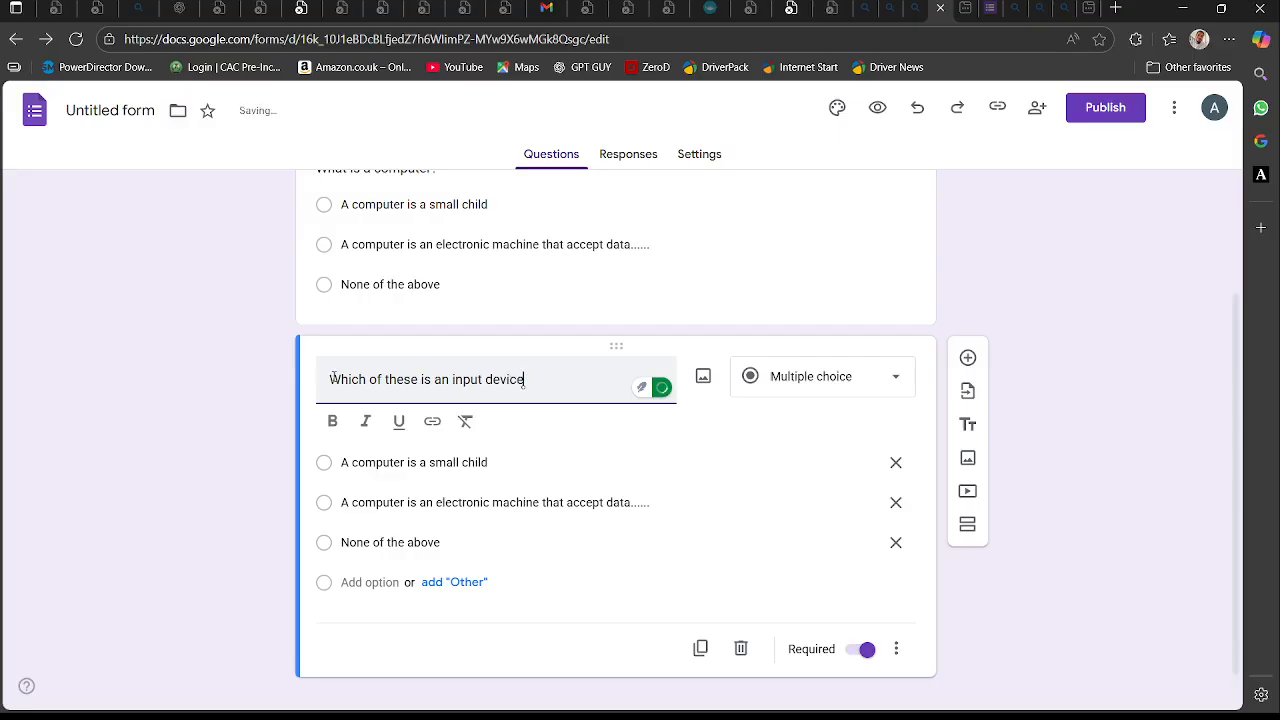
- Replace the three answer options of the input device question with "mouse", "monitor" and "printer"
click(372, 461)
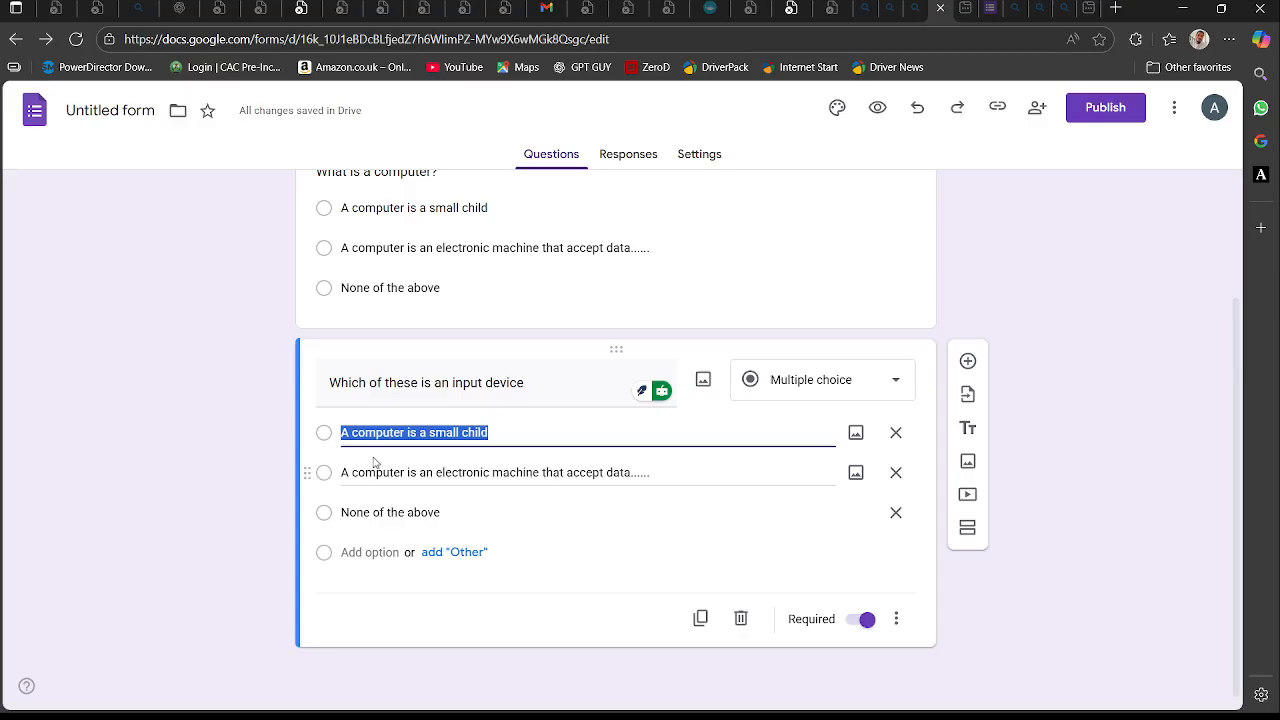
text(m)
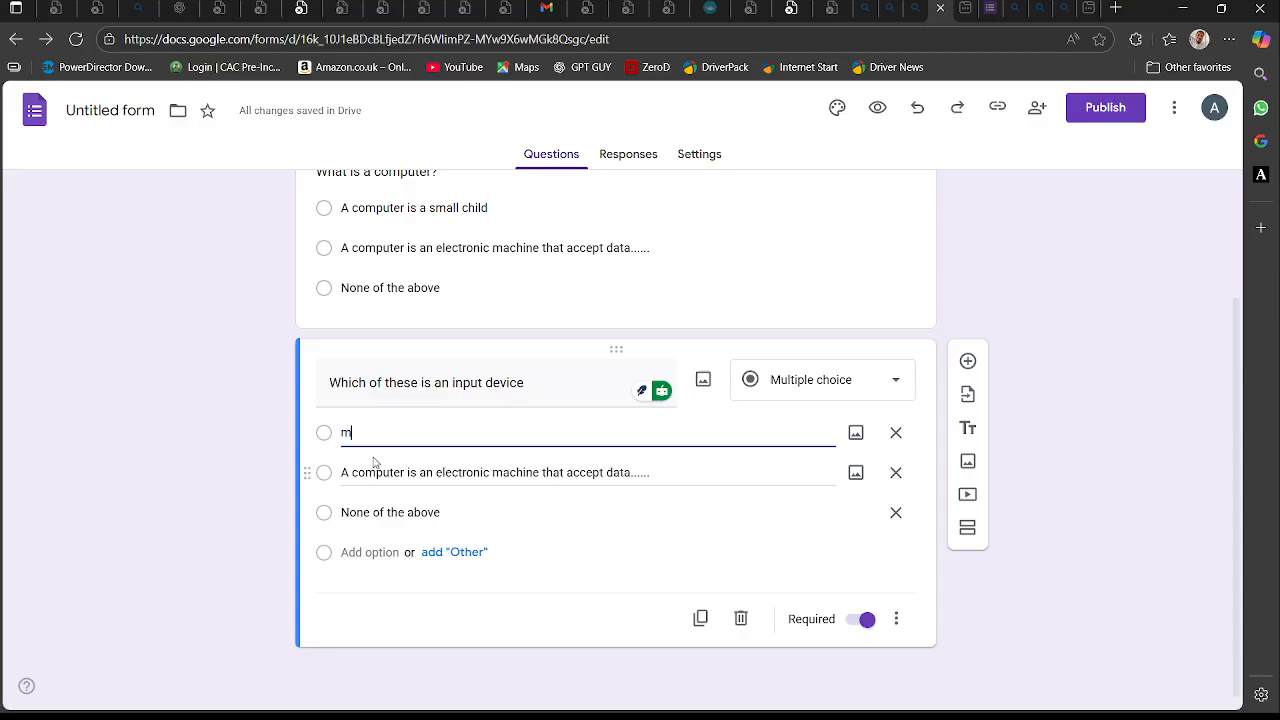
text(ouse)
click(401, 477)
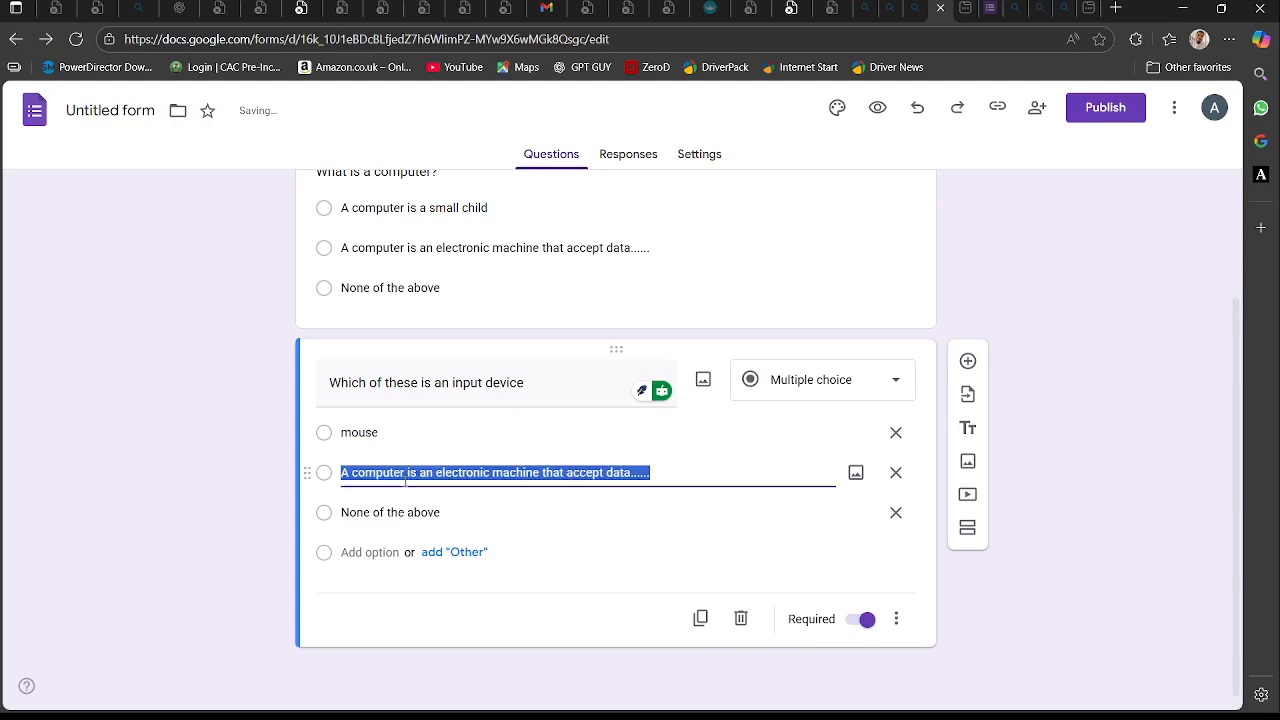
text(moni)
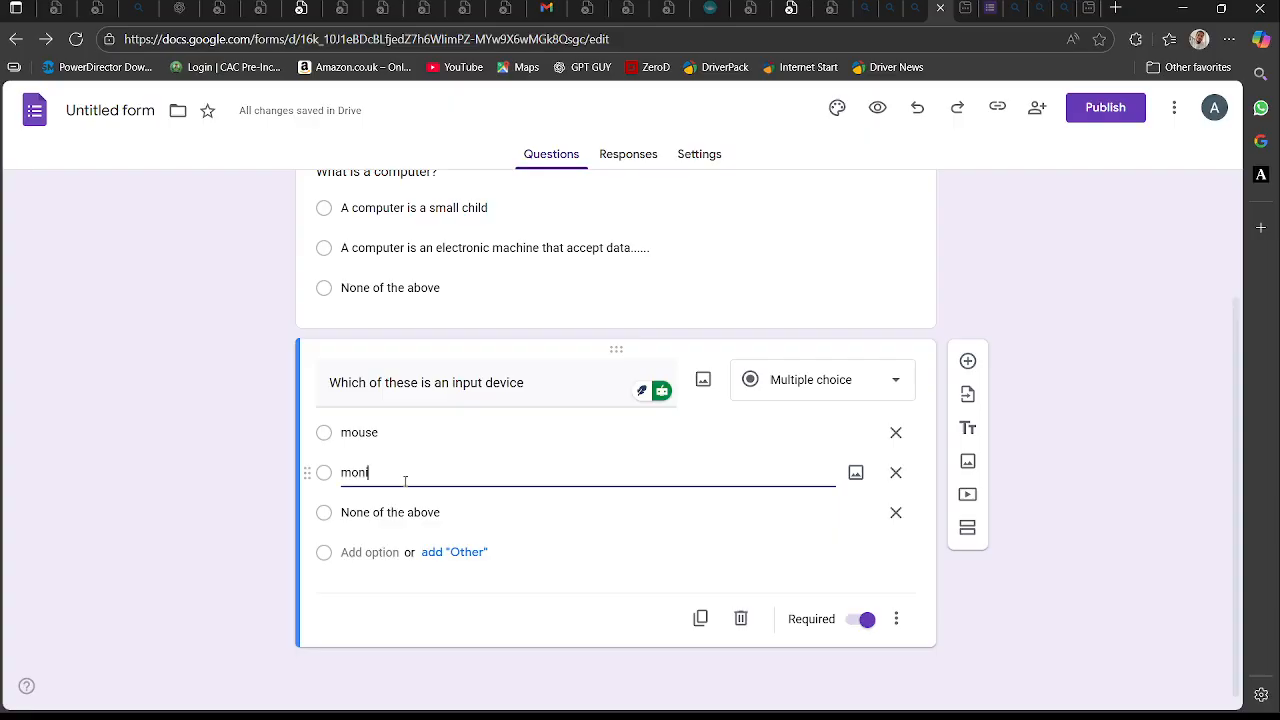
text(tor)
click(393, 510)
text(printer)
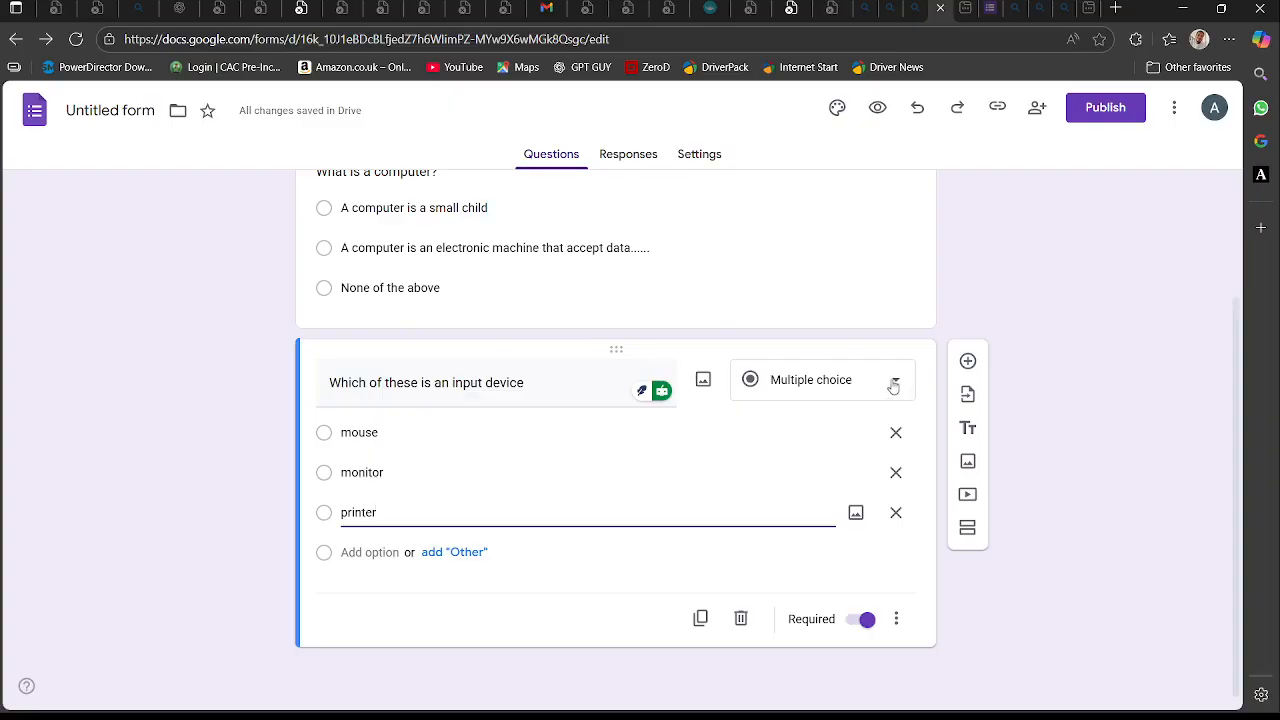
- Duplicate the input device question and change the copy's question text to "What is your name?"
click(701, 620)
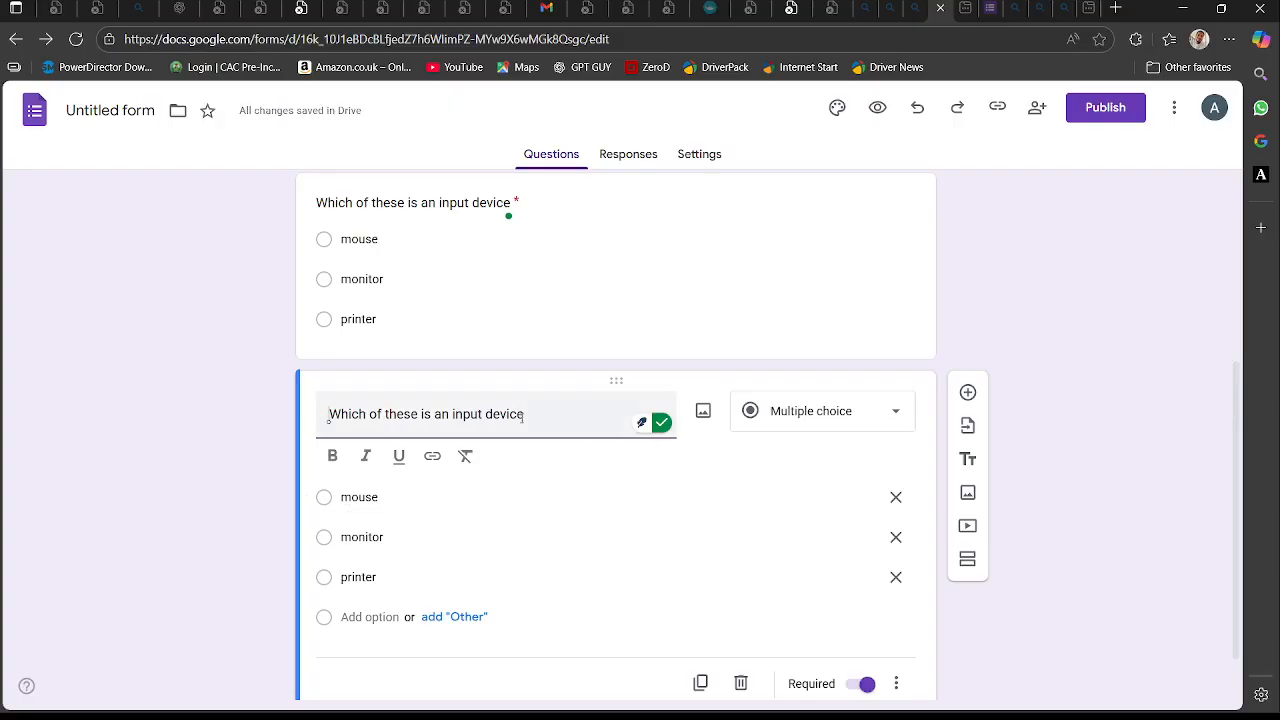
drag(531, 415, 329, 414)
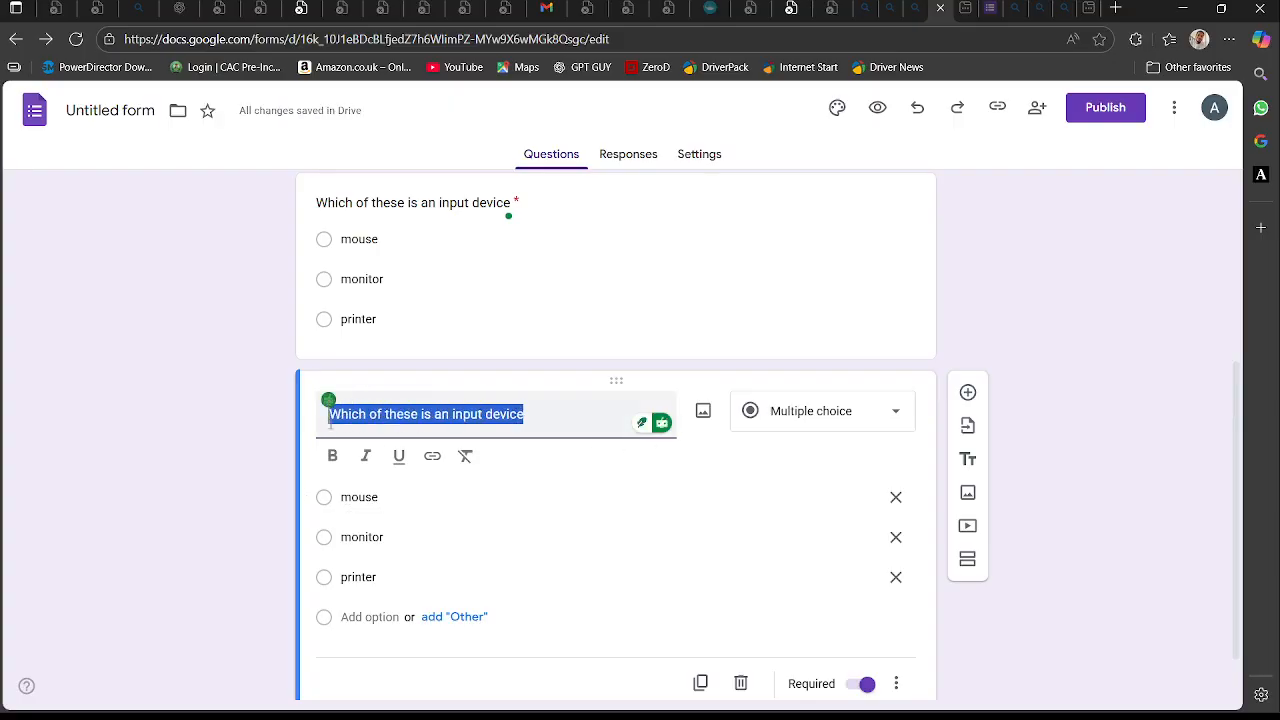
text(W)
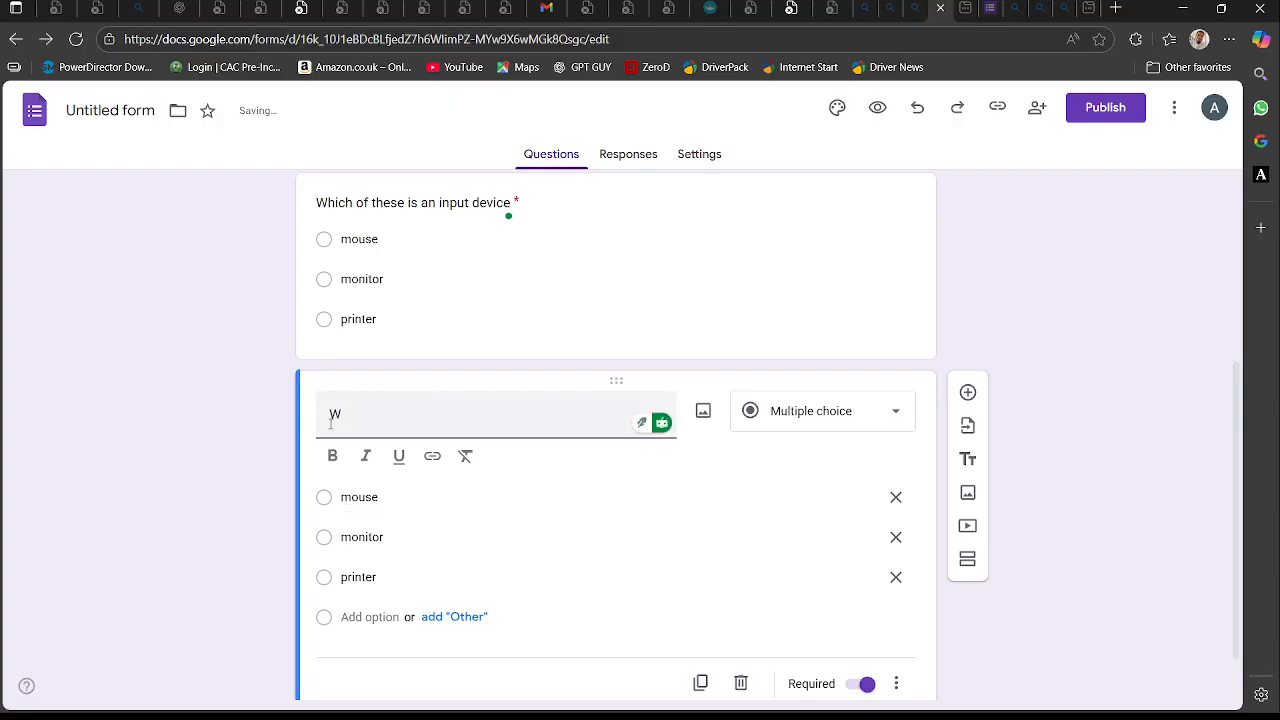
text(hat is)
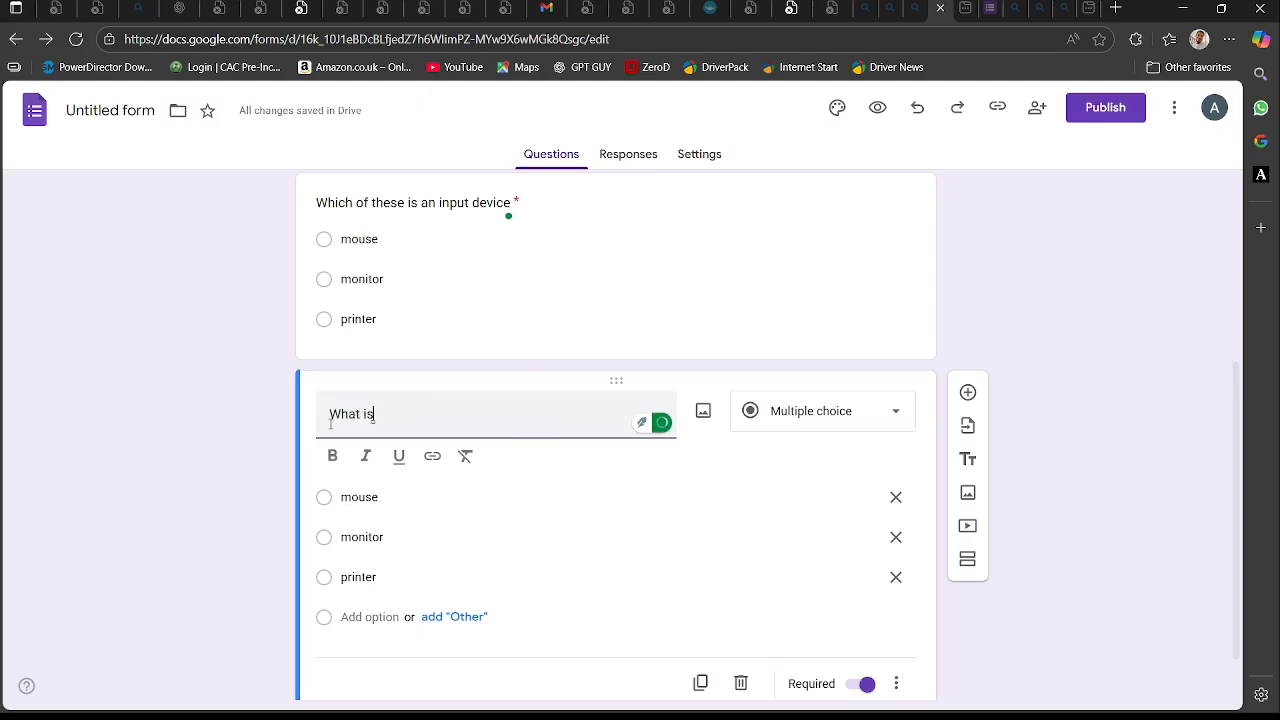
text( your name)
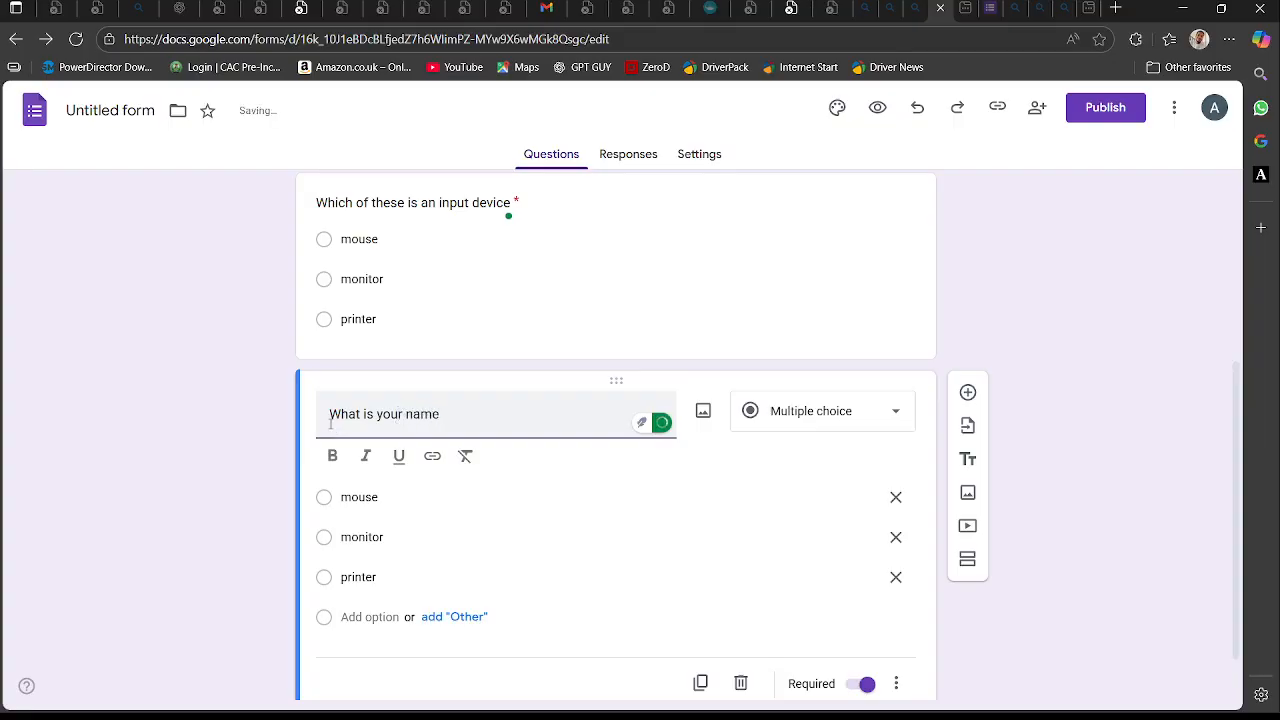
text(?)
click(658, 477)
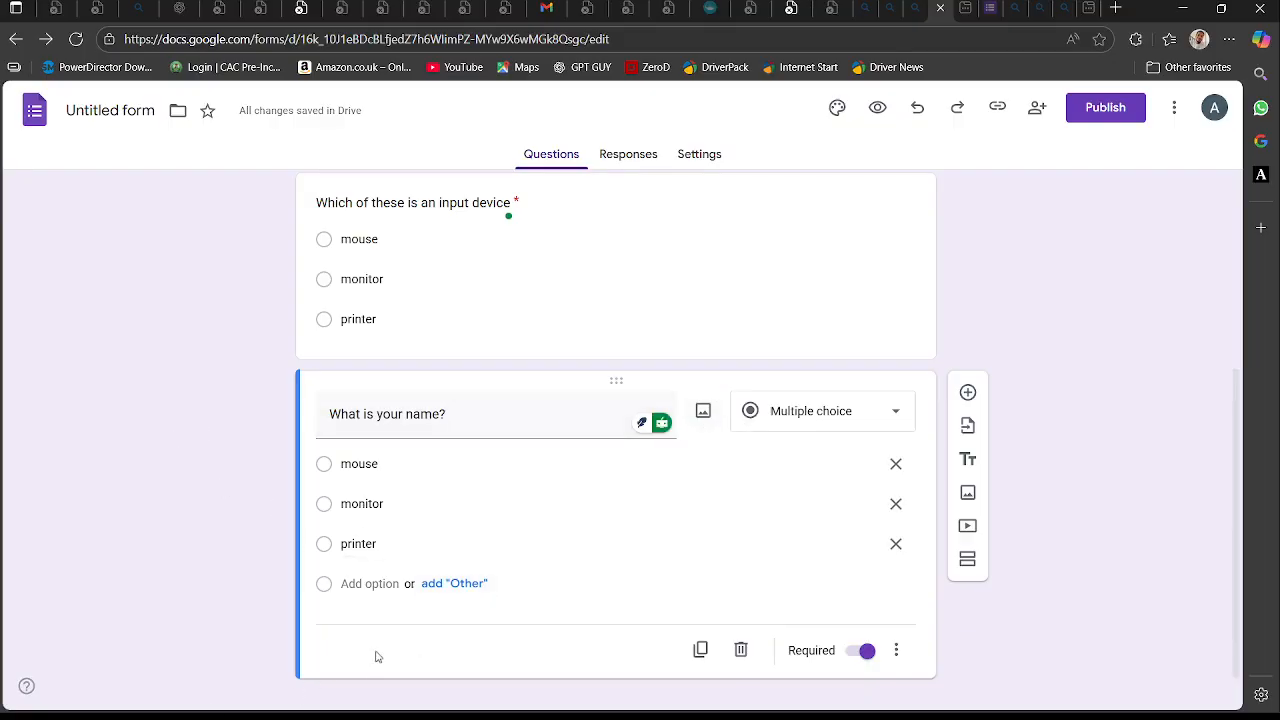
- Change the answer type of the "What is your name?" question to Short answer
click(425, 335)
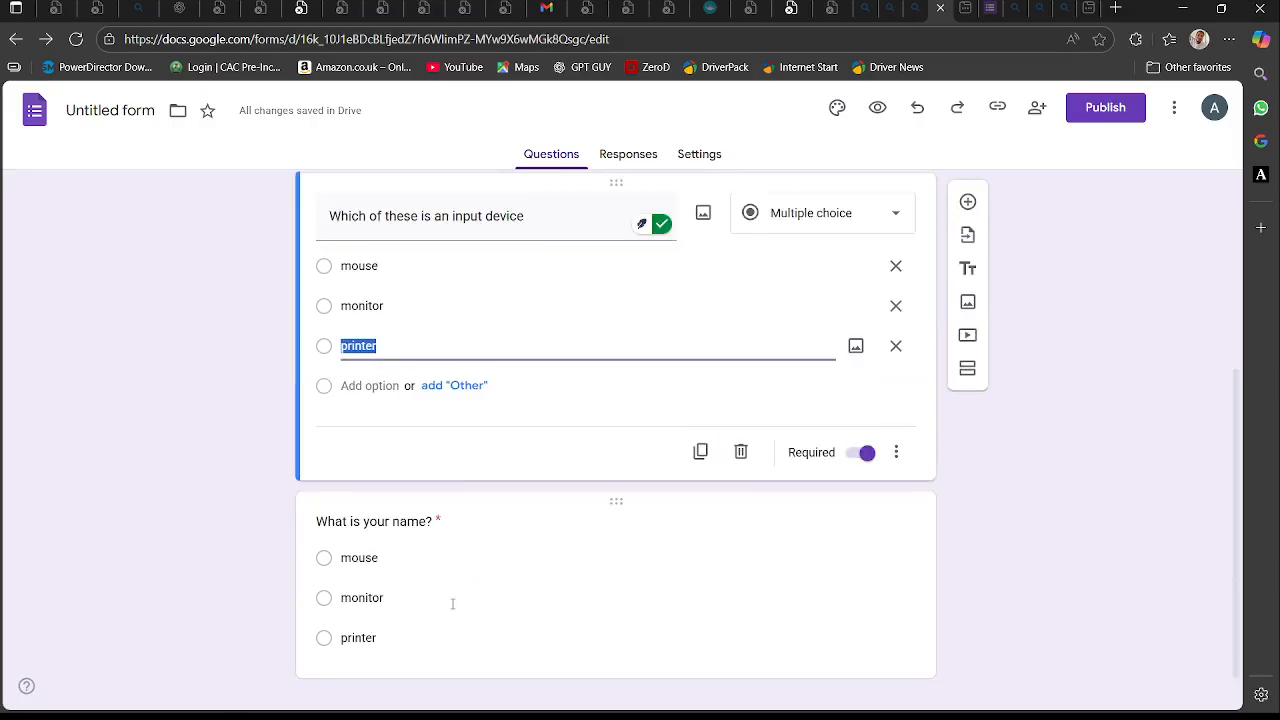
click(481, 643)
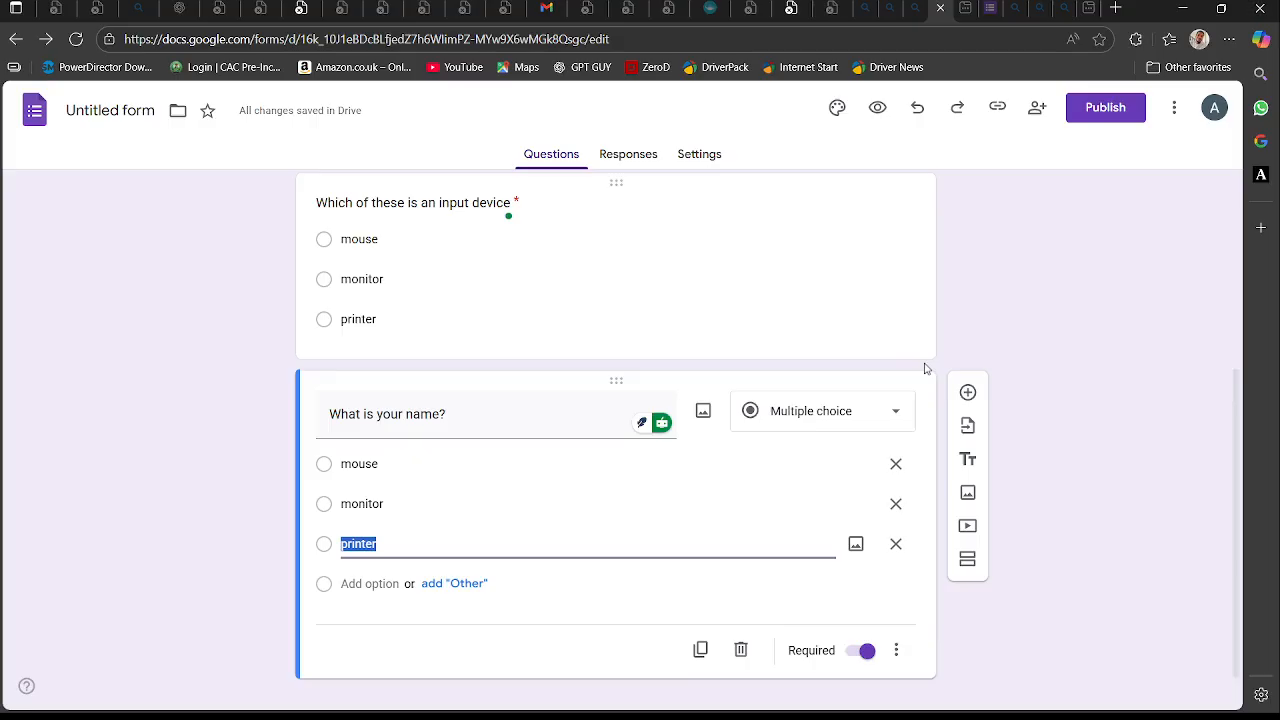
click(895, 416)
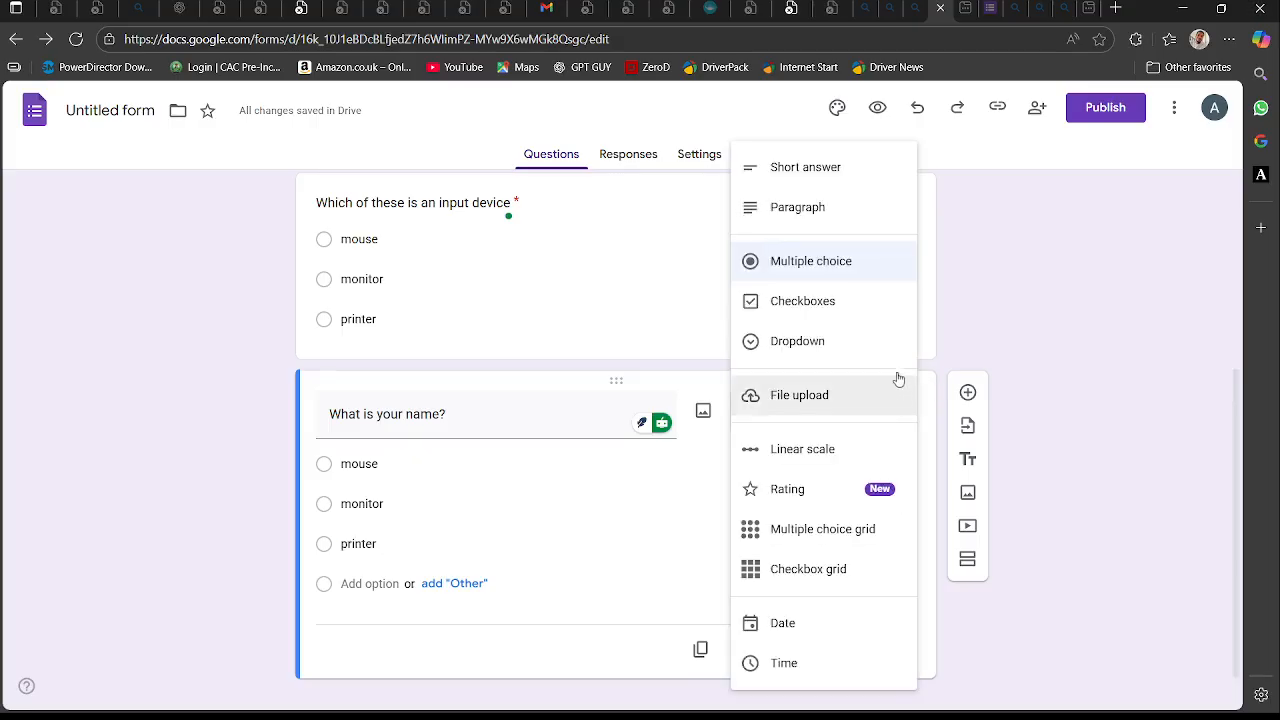
click(825, 167)
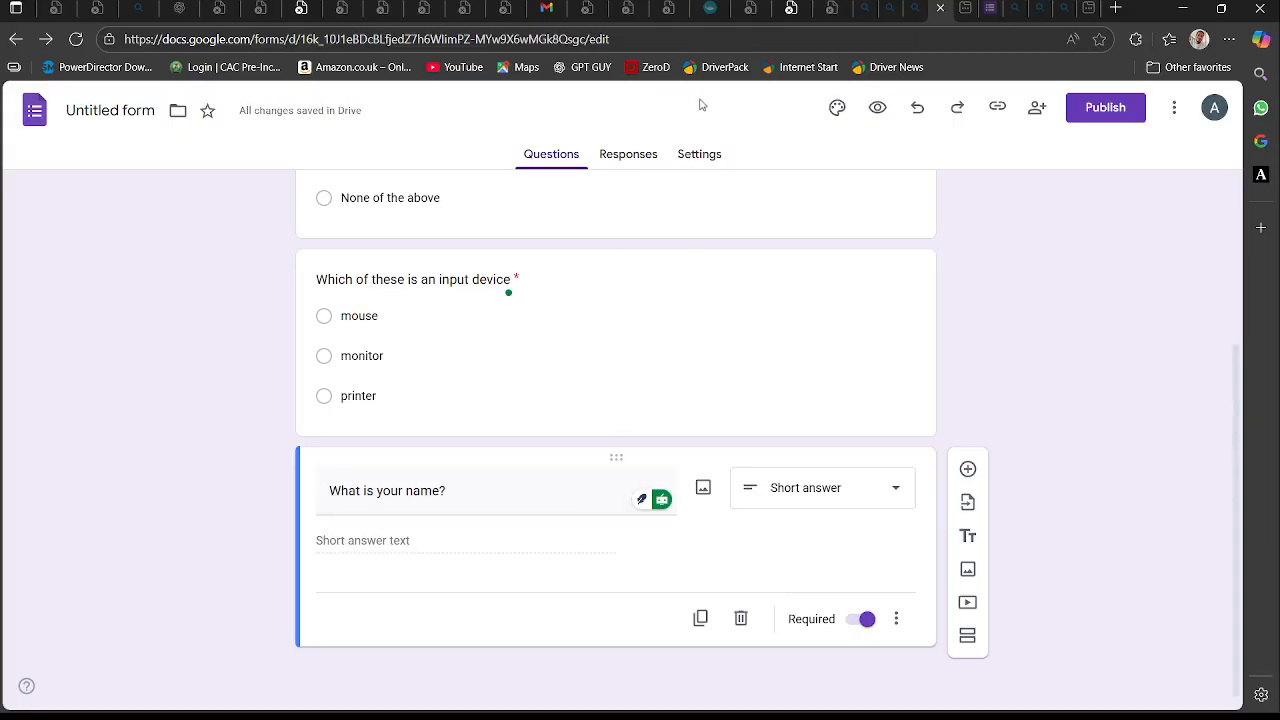
- Rename the untitled form file to match the form's title, "ICT TEST 2"
scroll(624, 260, up, 3)
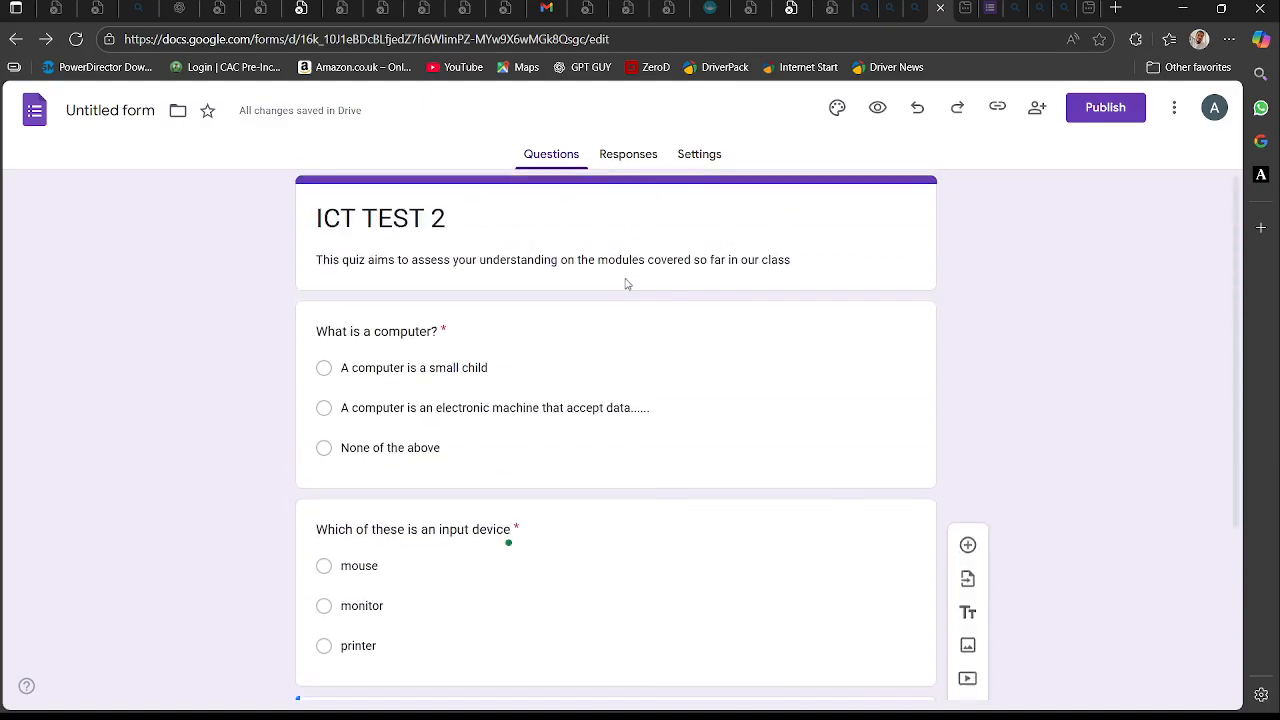
scroll(626, 280, down, 3)
scroll(626, 282, up, 3)
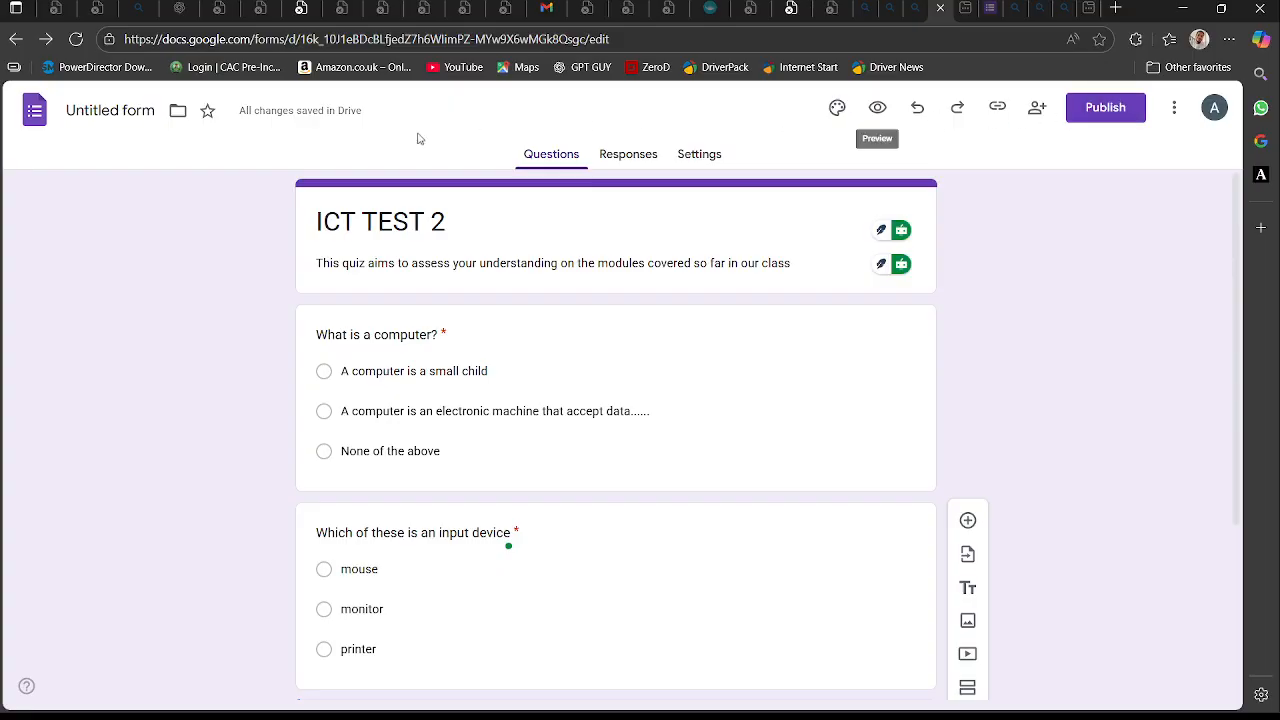
click(114, 114)
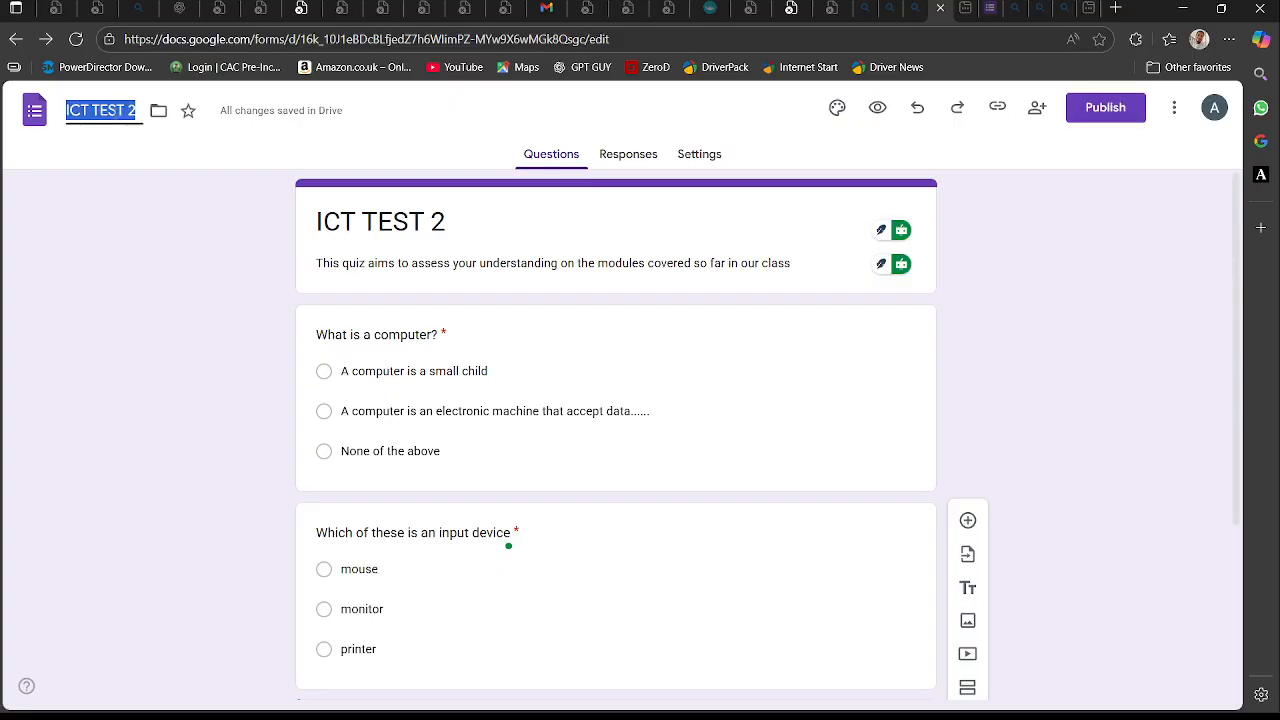
click(123, 147)
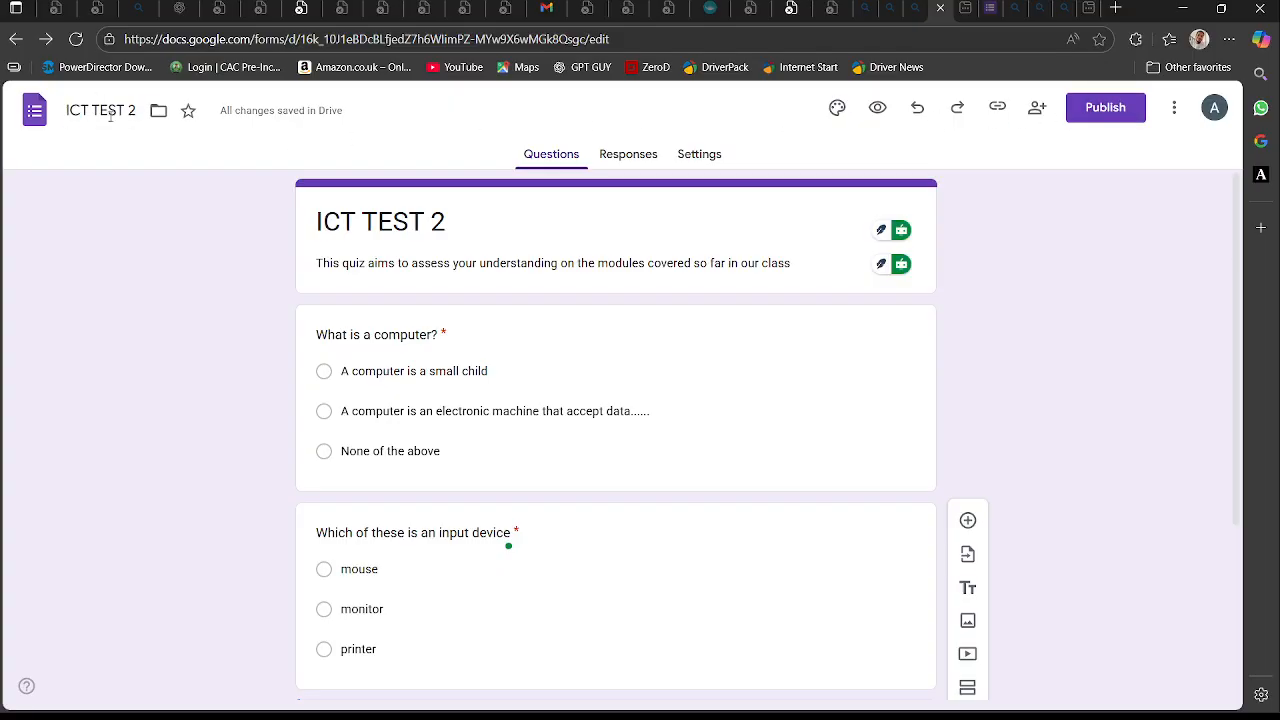
- View the form's responses and open the theme settings alongside the questions
click(631, 161)
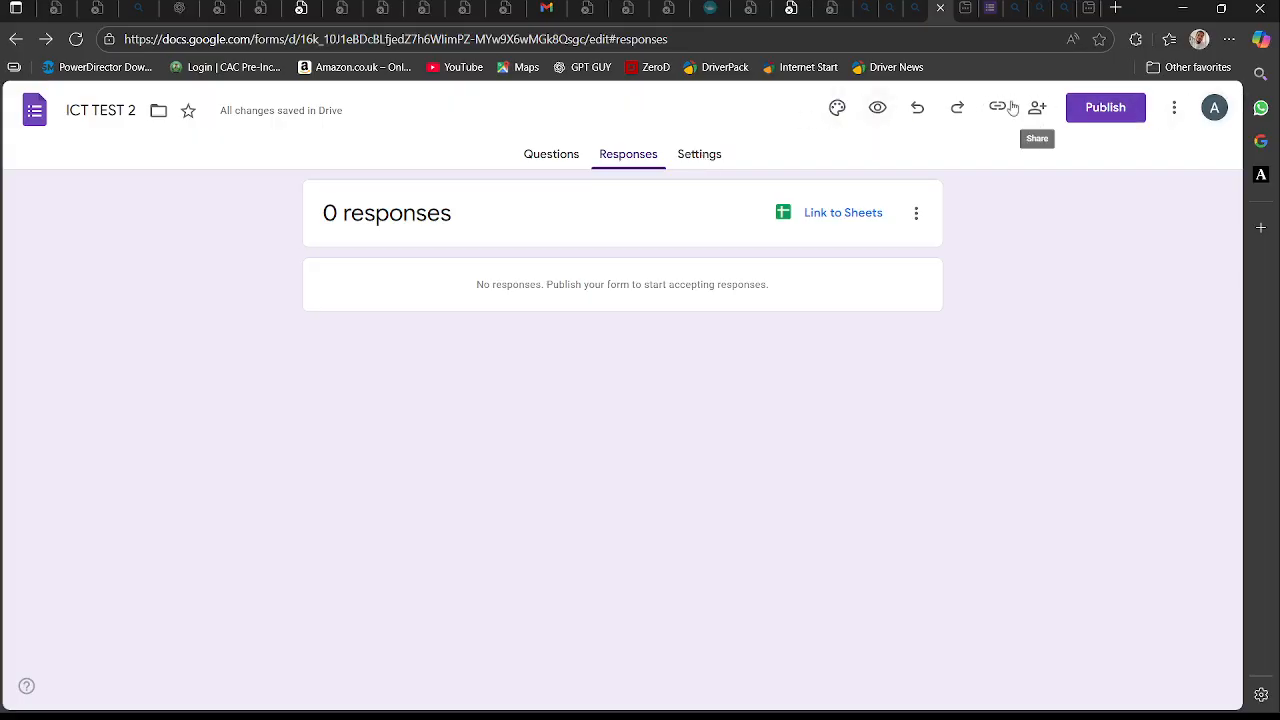
click(840, 106)
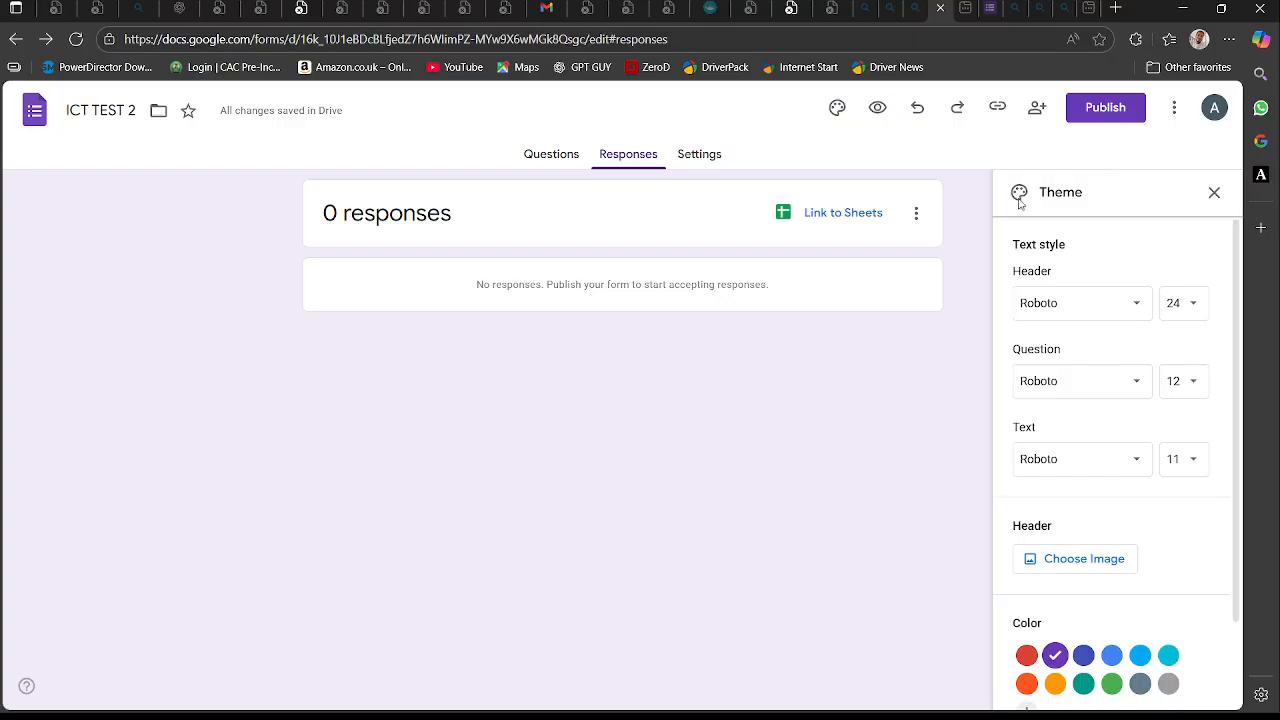
click(549, 157)
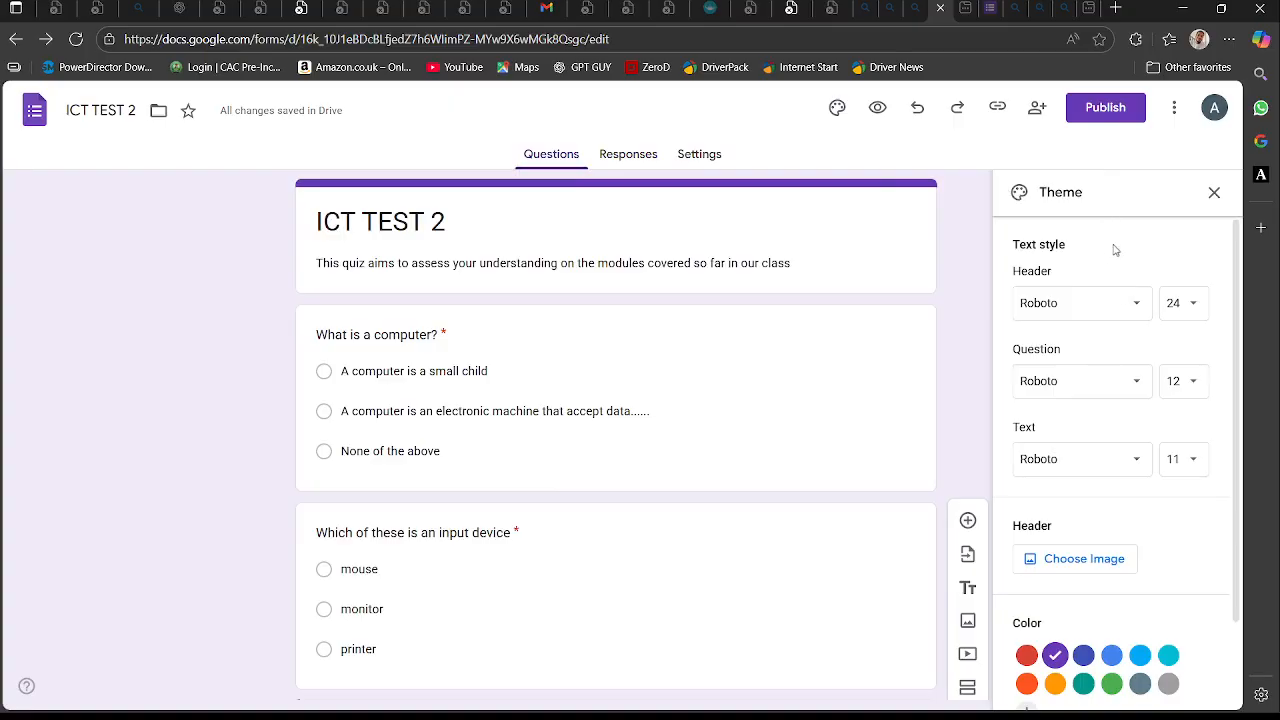
scroll(1122, 468, down, 1)
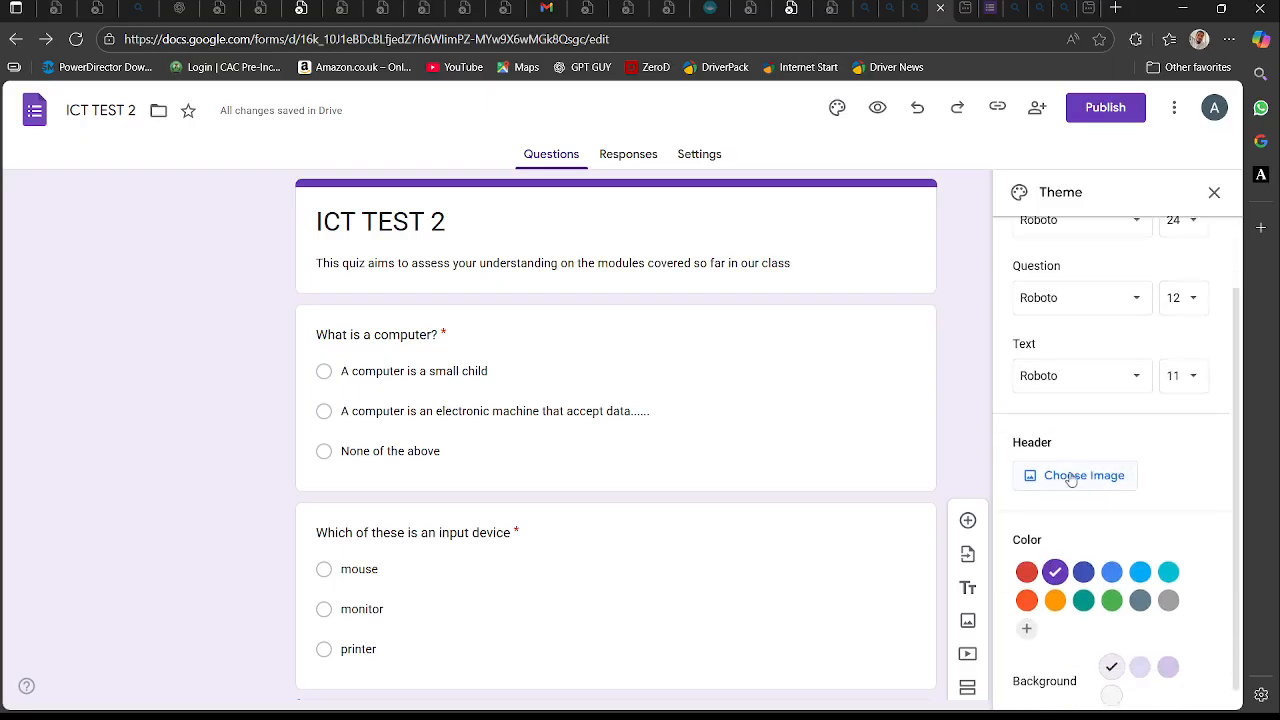
- Insert the Work and School header image showing a notepad, pencil and coffee cup on a desk
click(1070, 479)
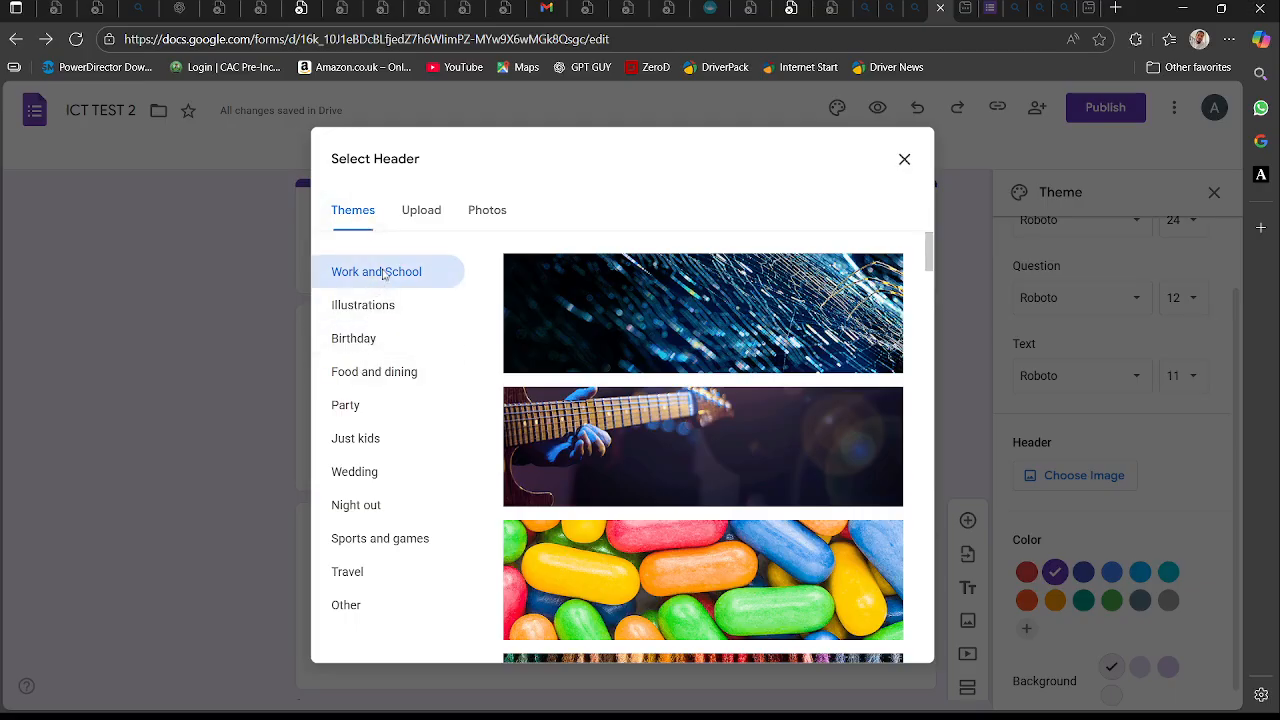
scroll(771, 352, down, 4)
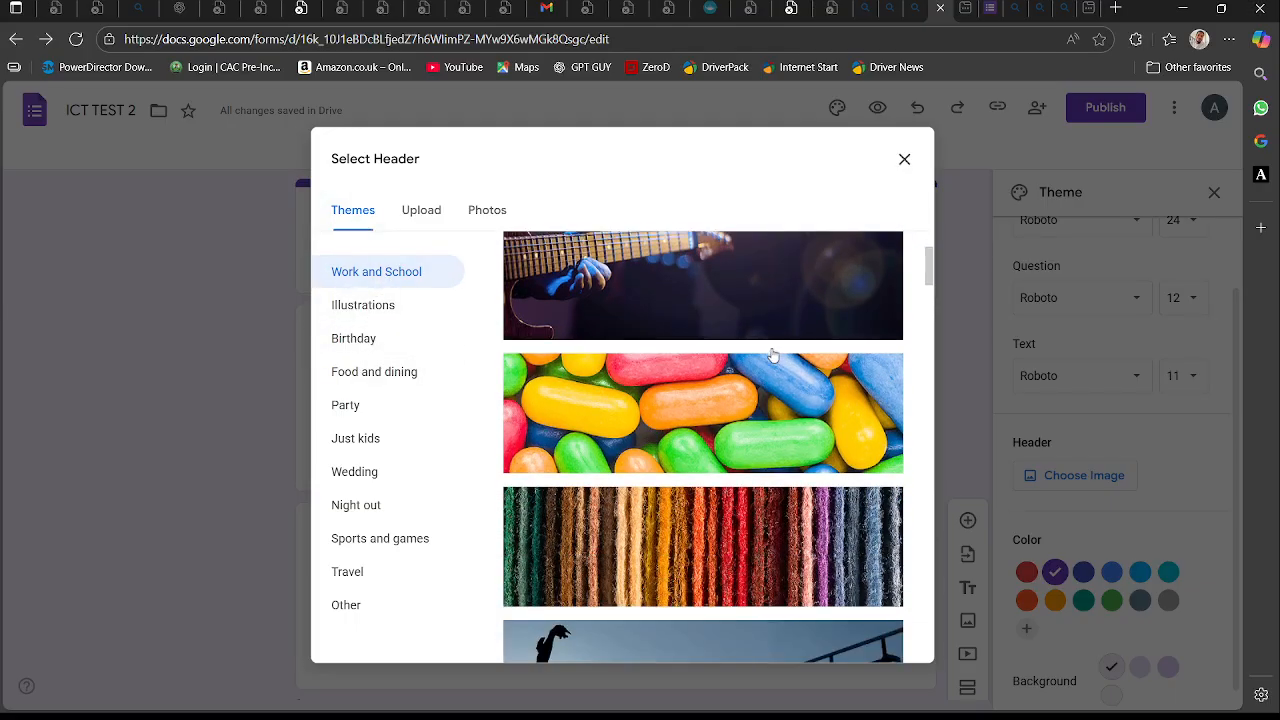
scroll(771, 352, down, 6)
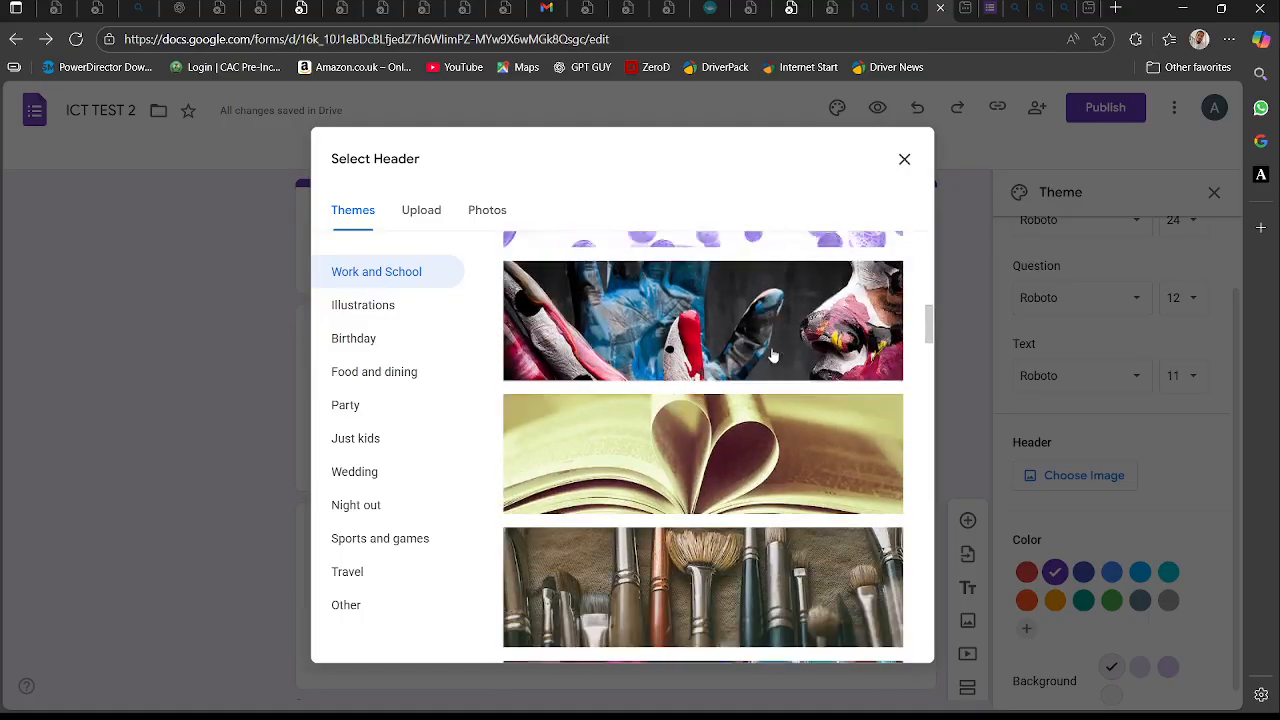
scroll(771, 352, down, 5)
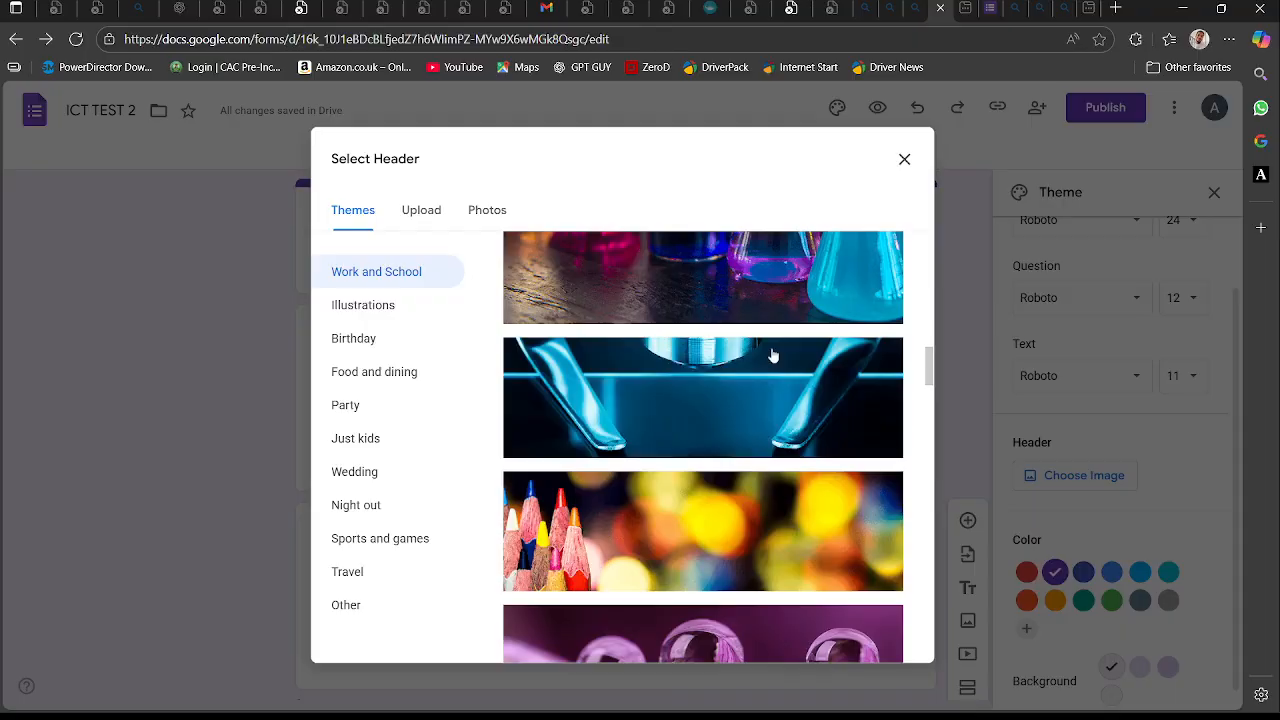
scroll(772, 354, down, 1)
scroll(771, 352, down, 3)
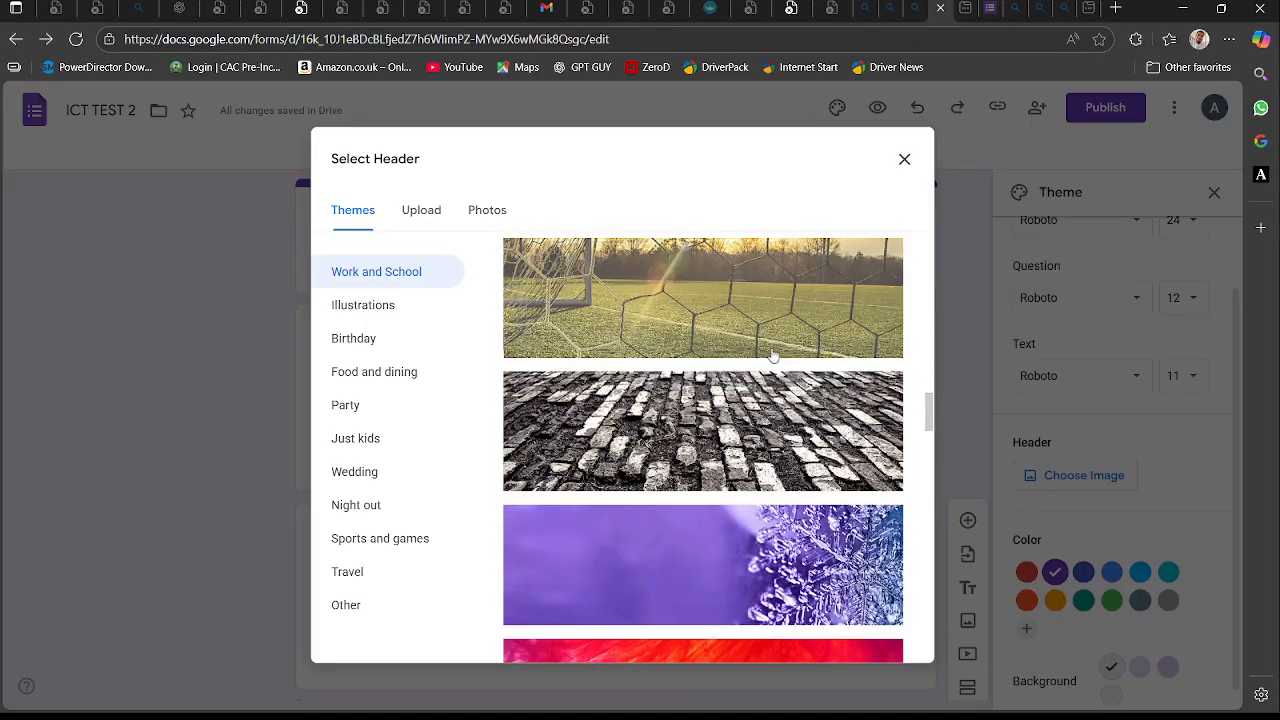
scroll(772, 355, down, 6)
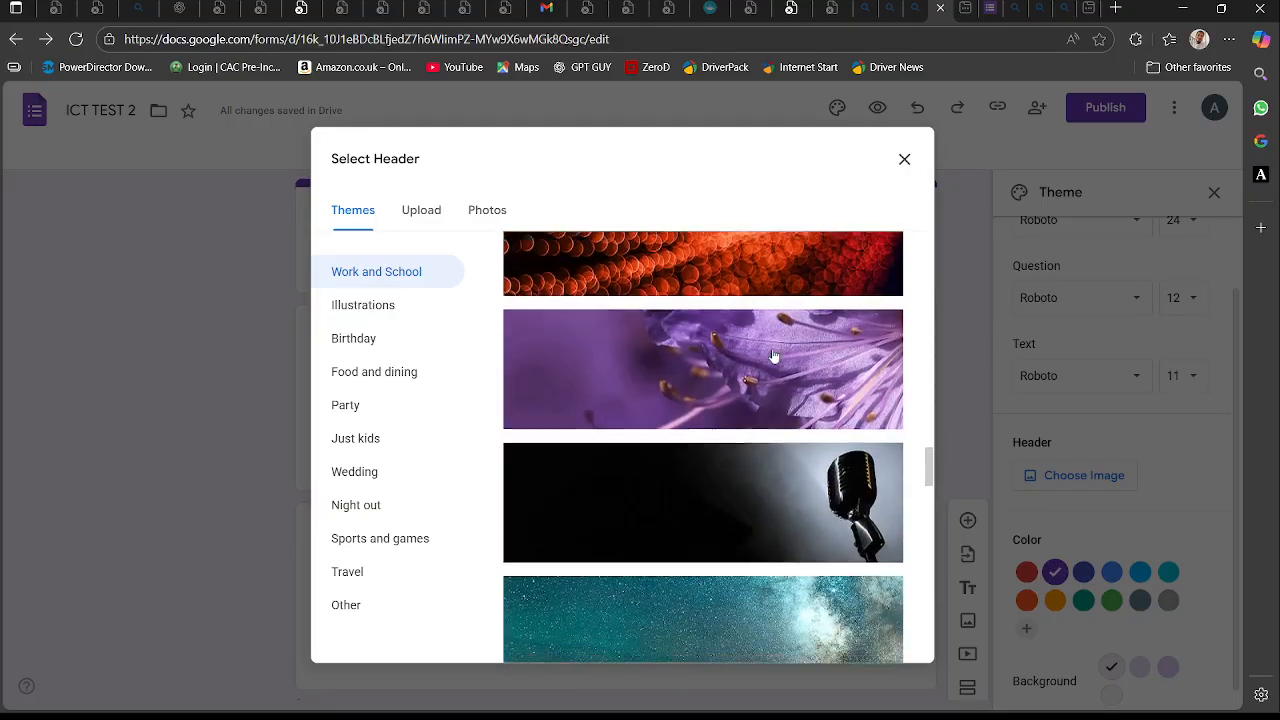
scroll(773, 356, down, 7)
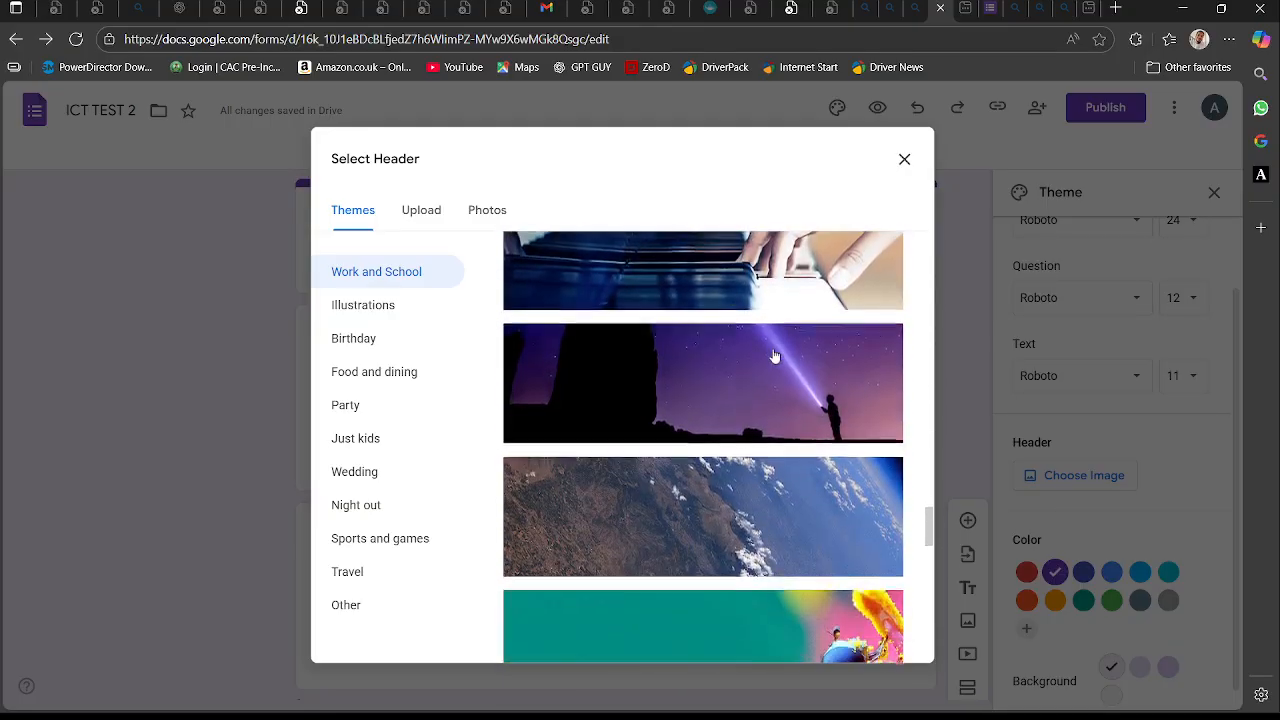
scroll(773, 356, down, 10)
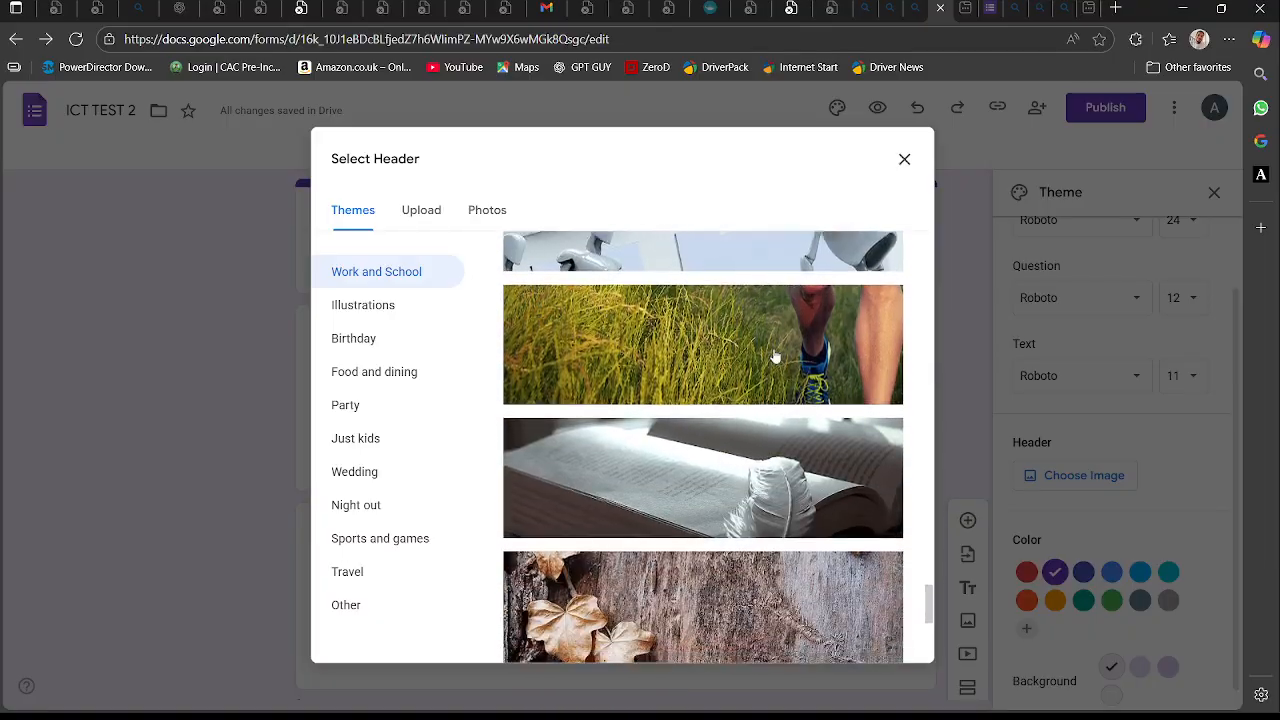
scroll(773, 356, down, 5)
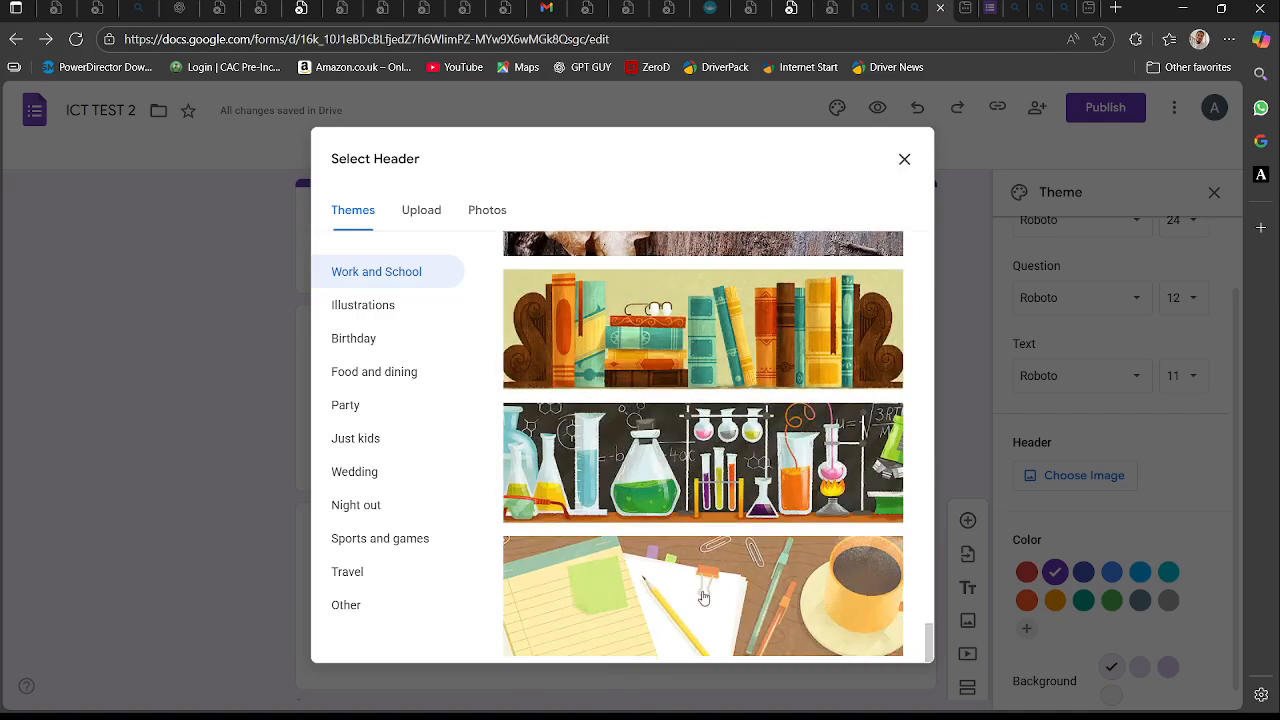
click(703, 592)
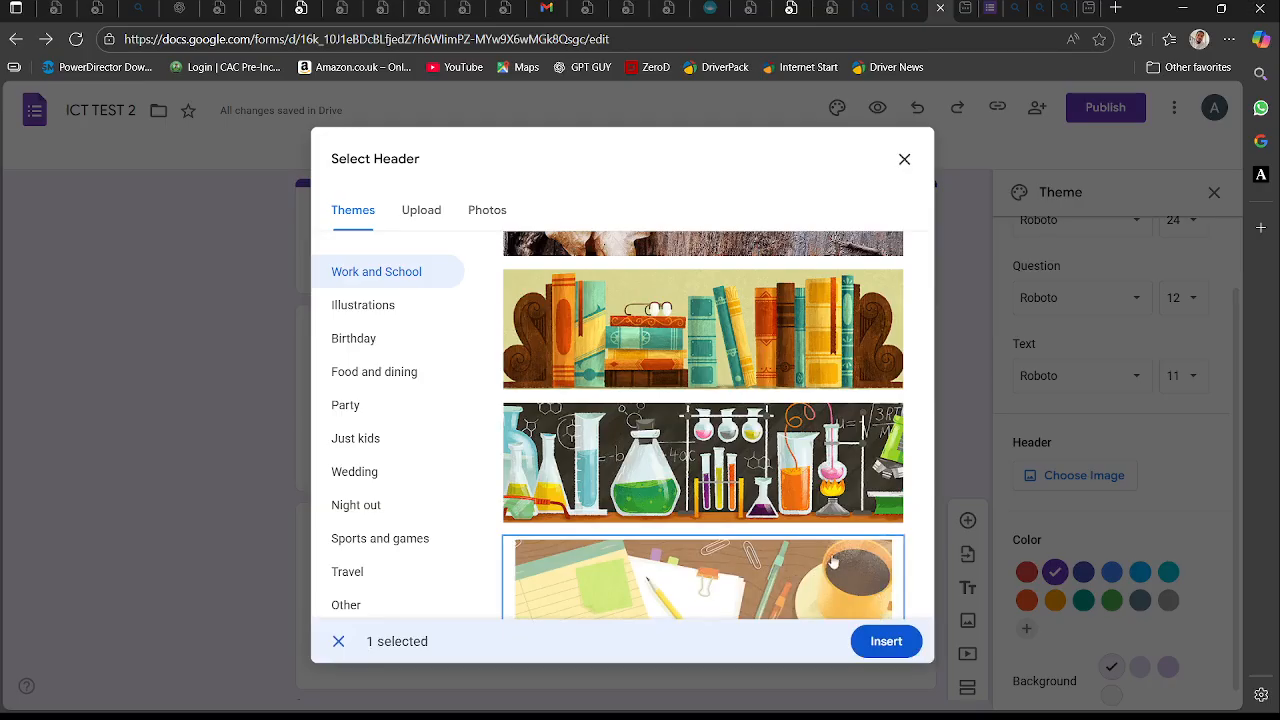
click(893, 644)
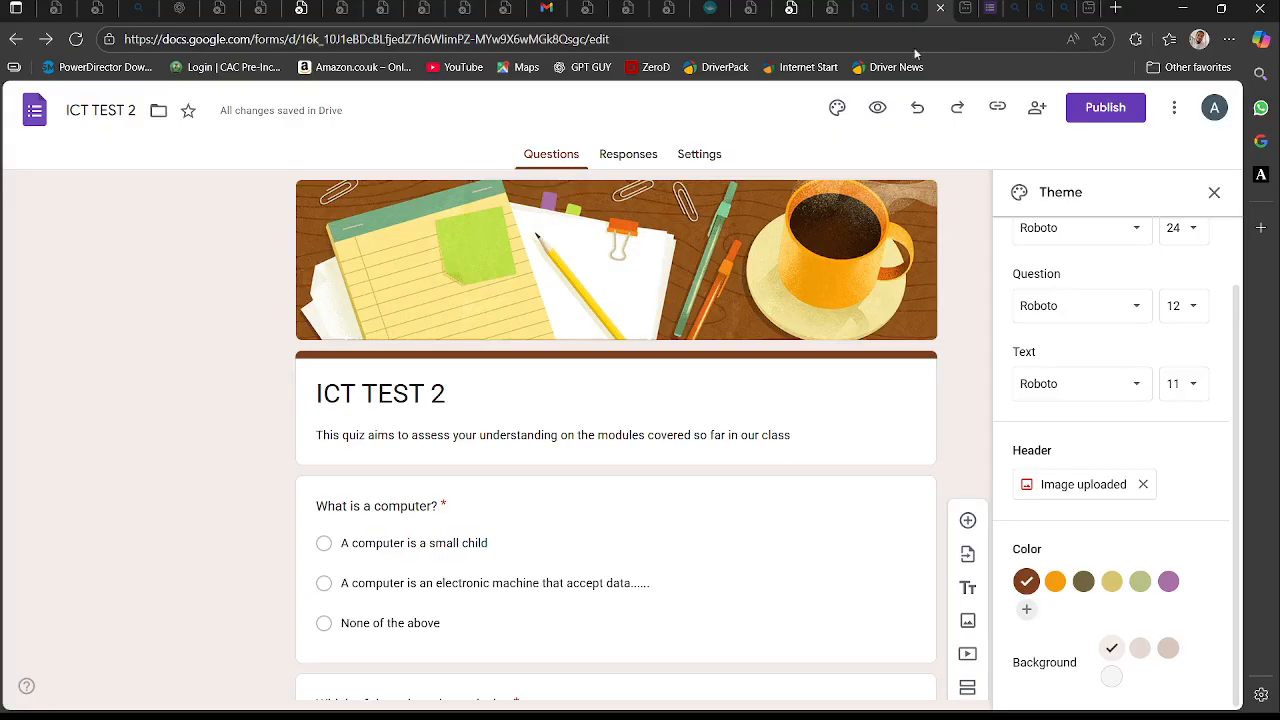
- Review the whole form with its new theme, from the header image through to the last question
scroll(766, 438, down, 2)
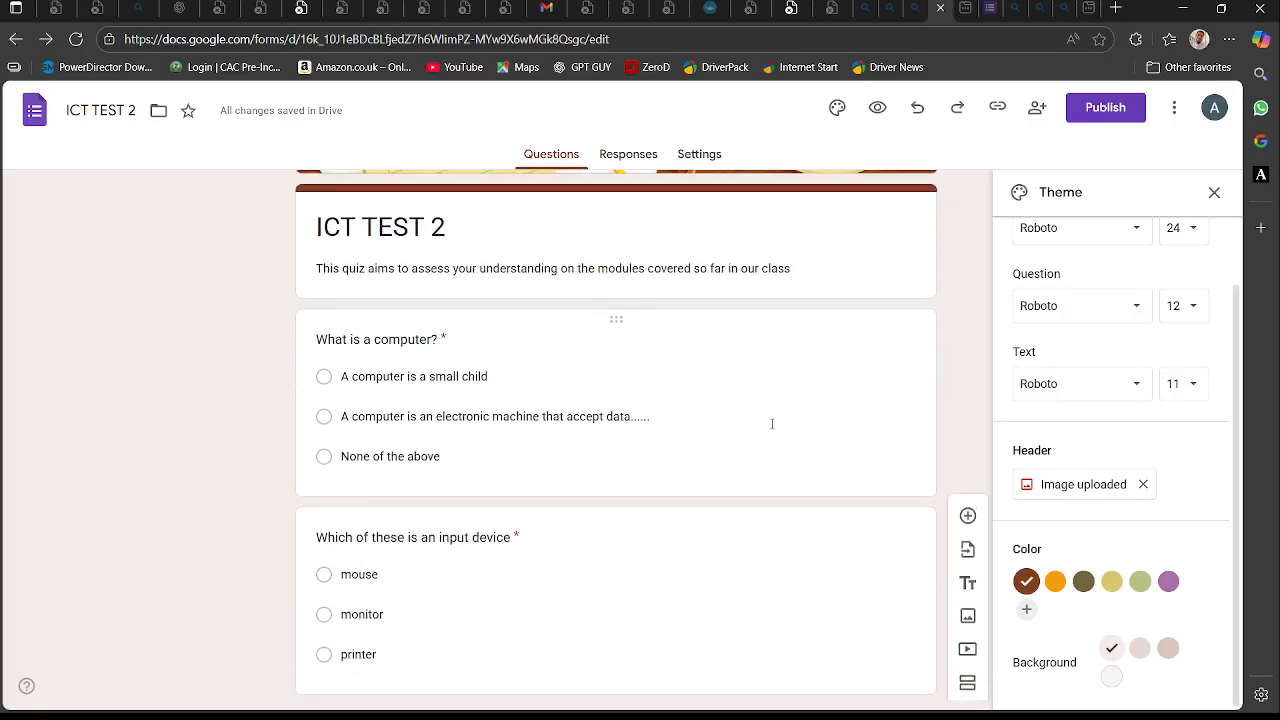
scroll(772, 424, down, 3)
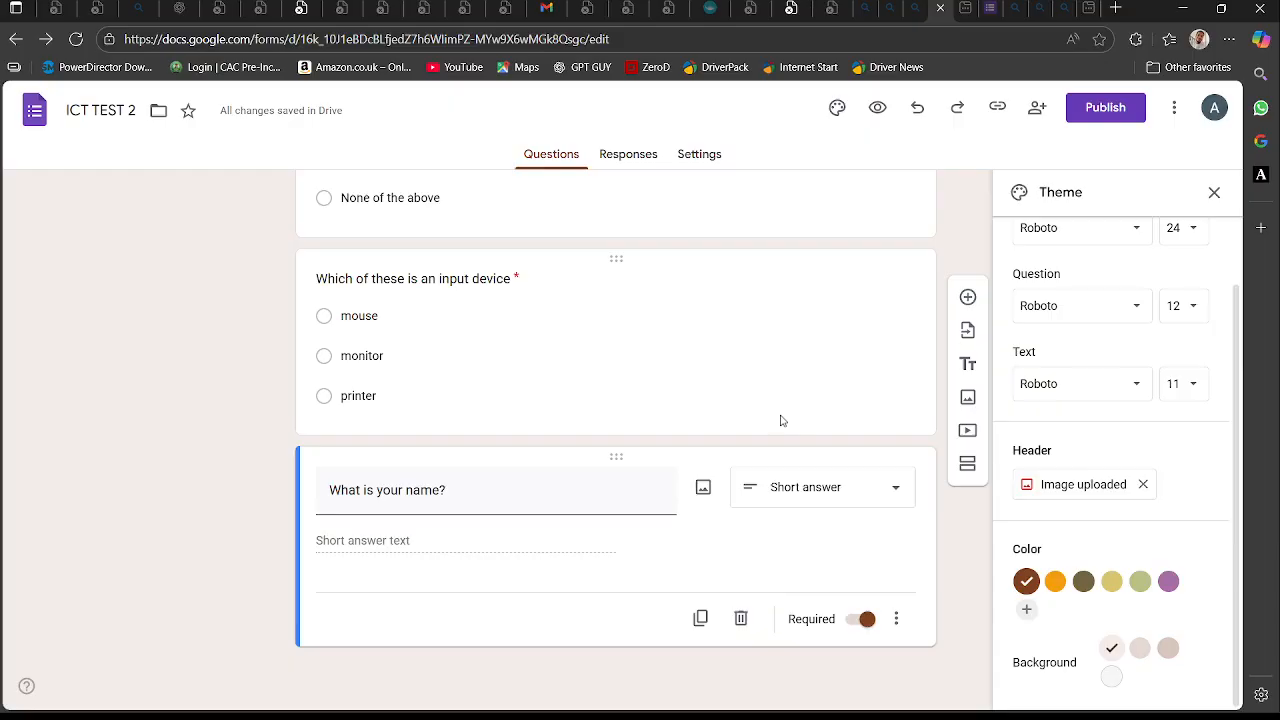
scroll(780, 418, up, 2)
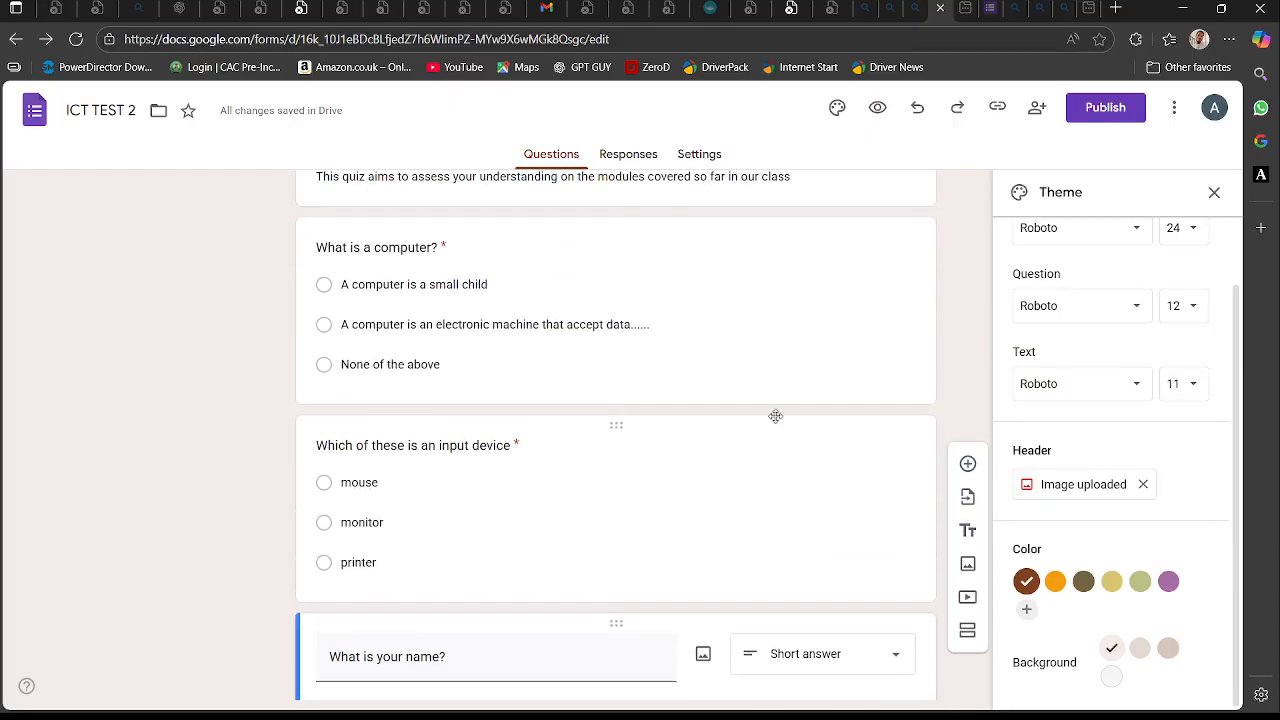
scroll(789, 415, up, 2)
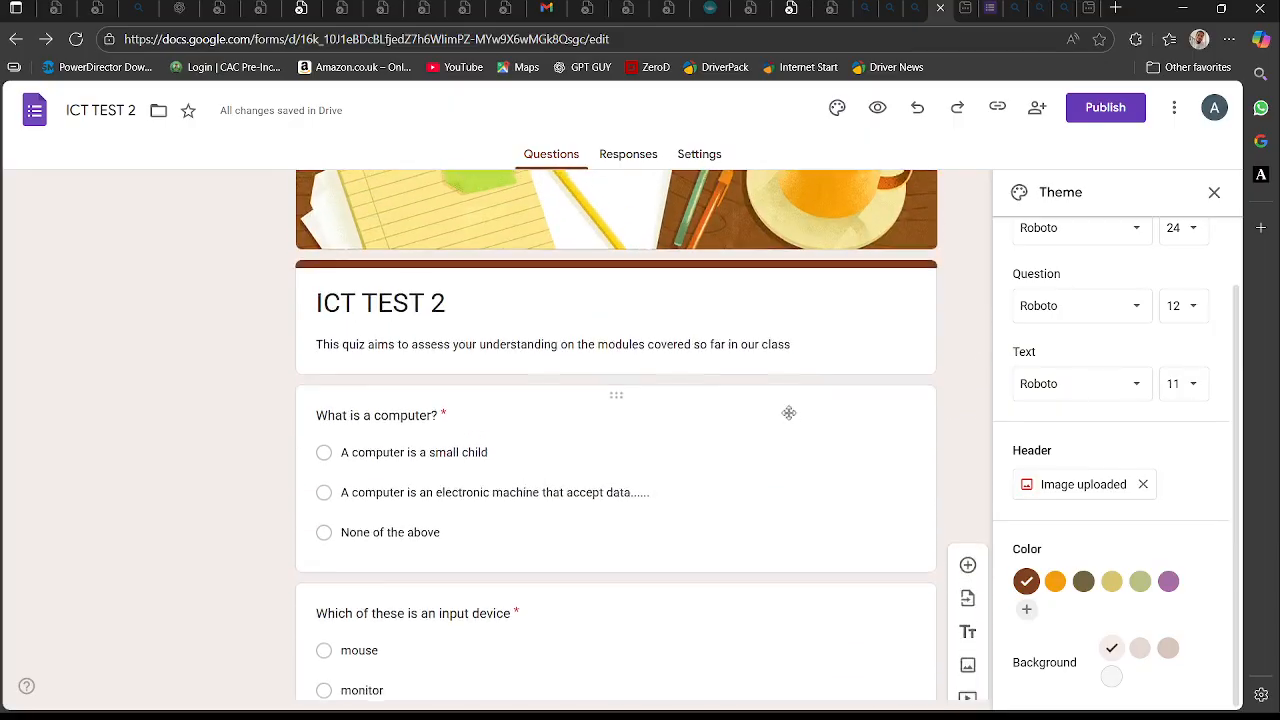
scroll(789, 413, up, 1)
click(787, 418)
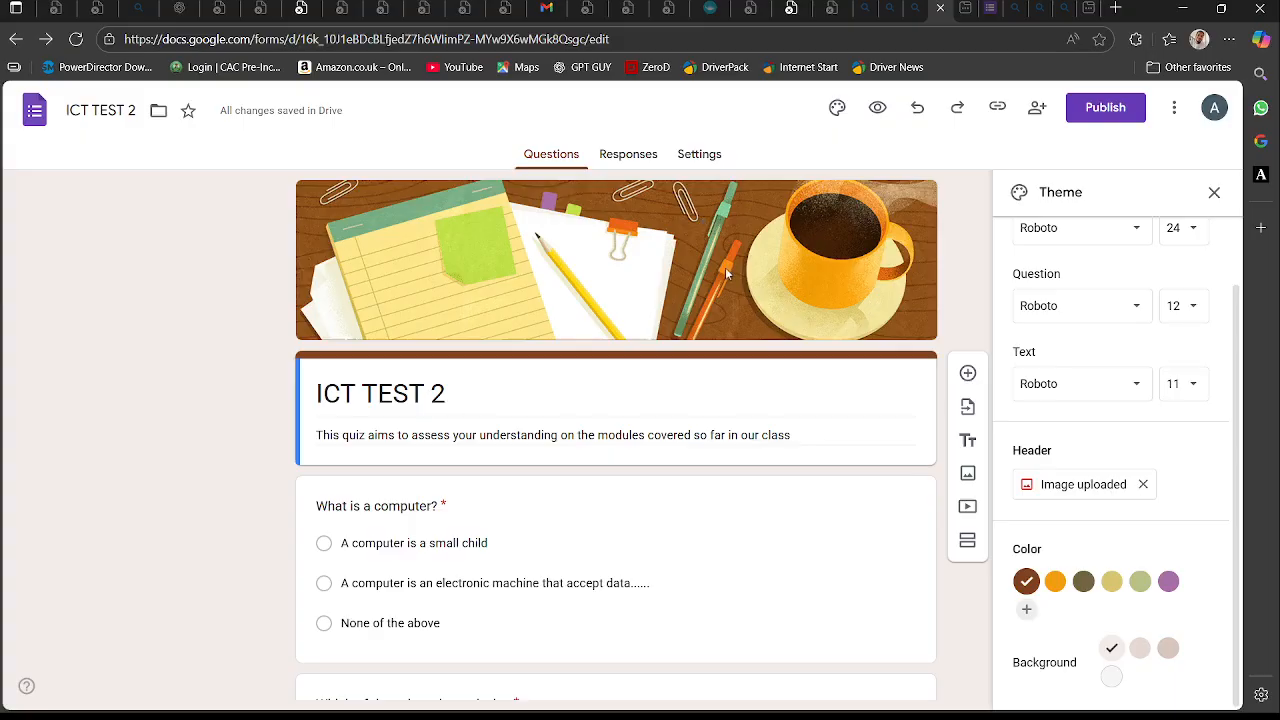
scroll(724, 267, down, 1)
scroll(720, 275, up, 1)
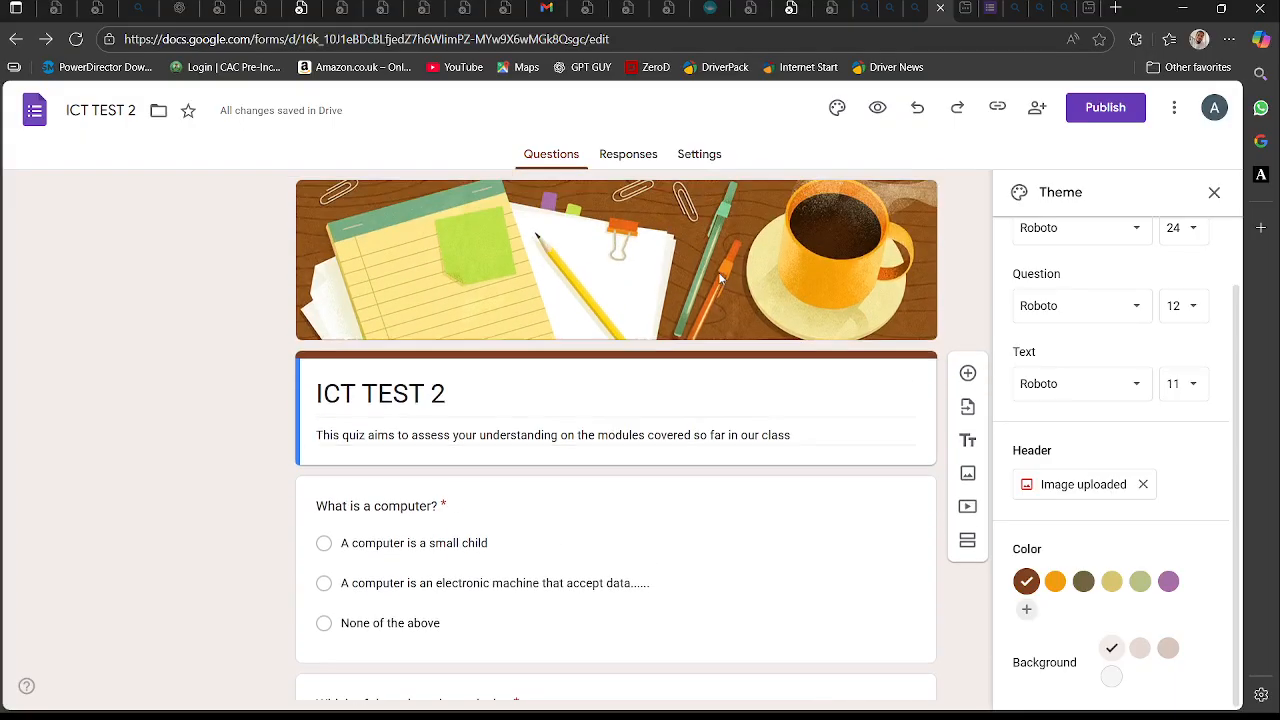
- Preview the whole form as respondents see it, return to editing and dismiss the access management tip
click(878, 108)
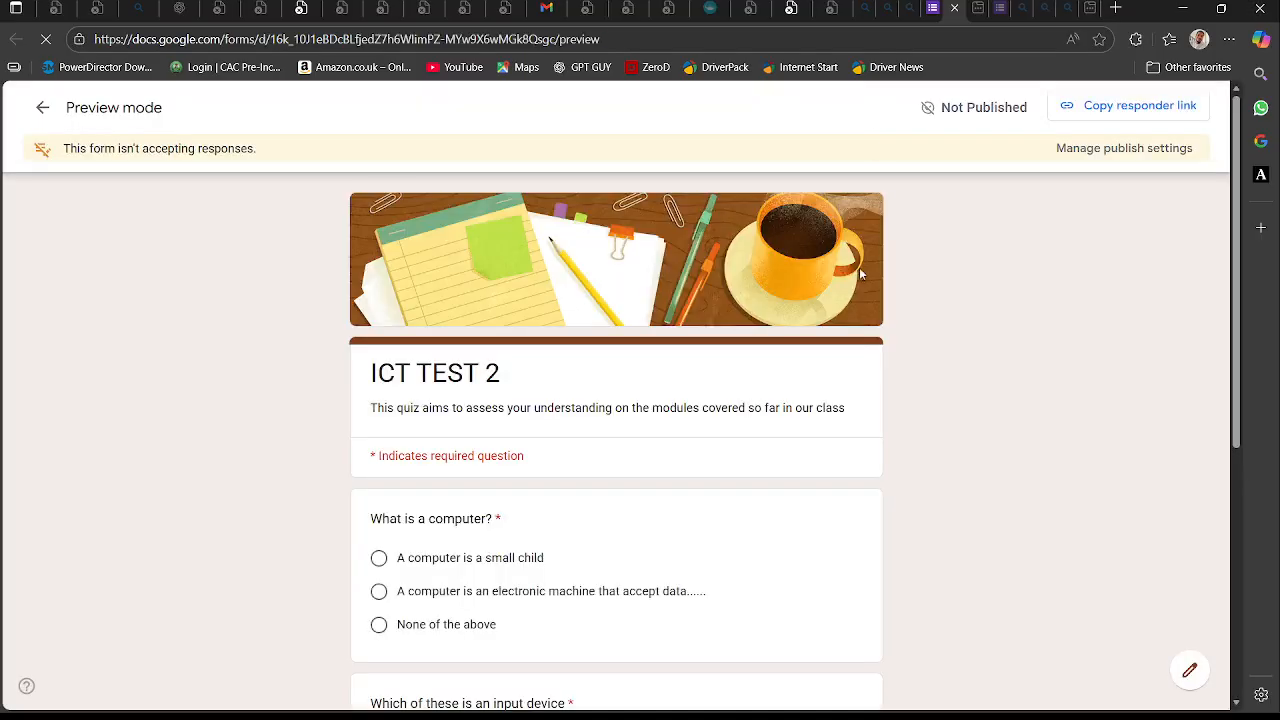
scroll(881, 277, down, 5)
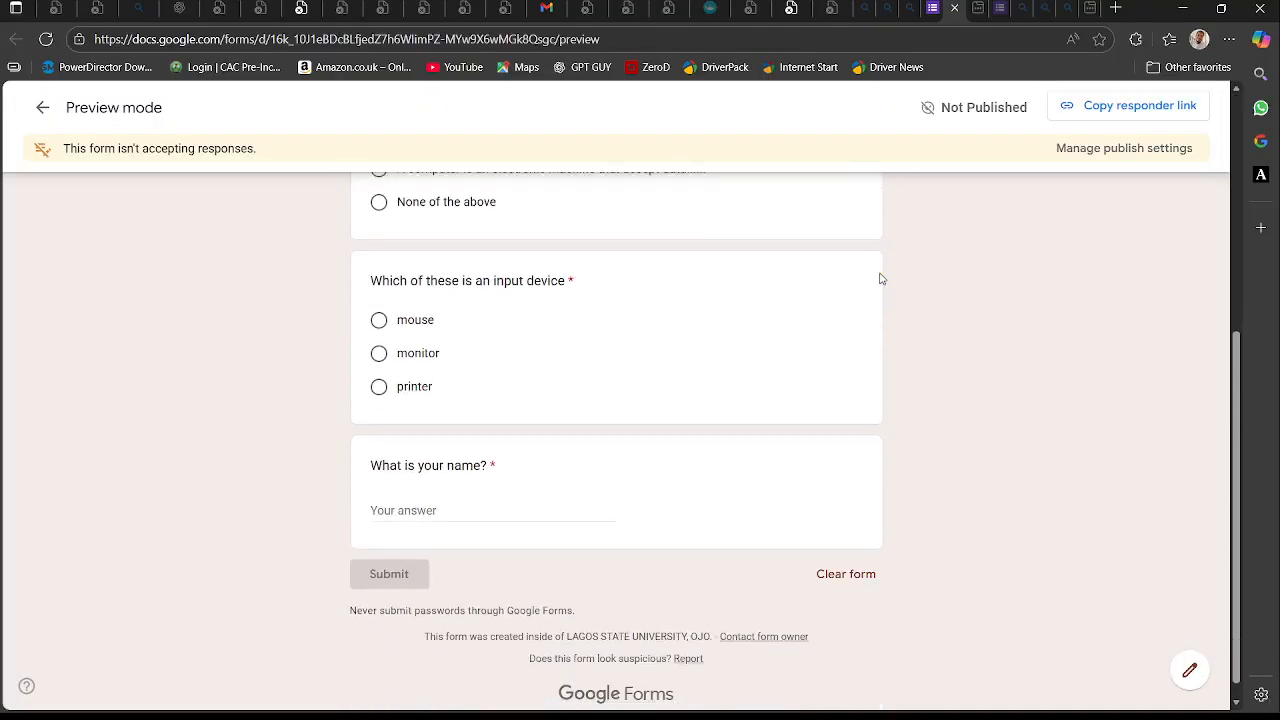
scroll(881, 277, up, 5)
scroll(881, 277, down, 5)
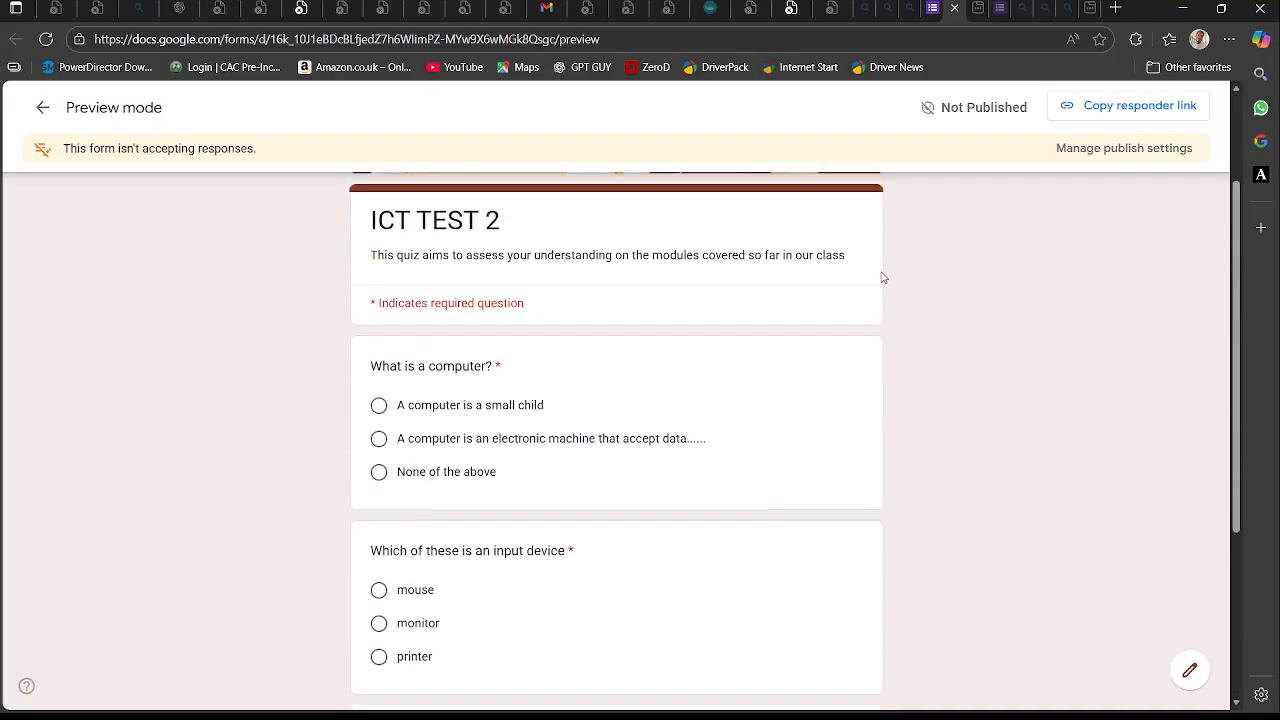
scroll(883, 278, up, 5)
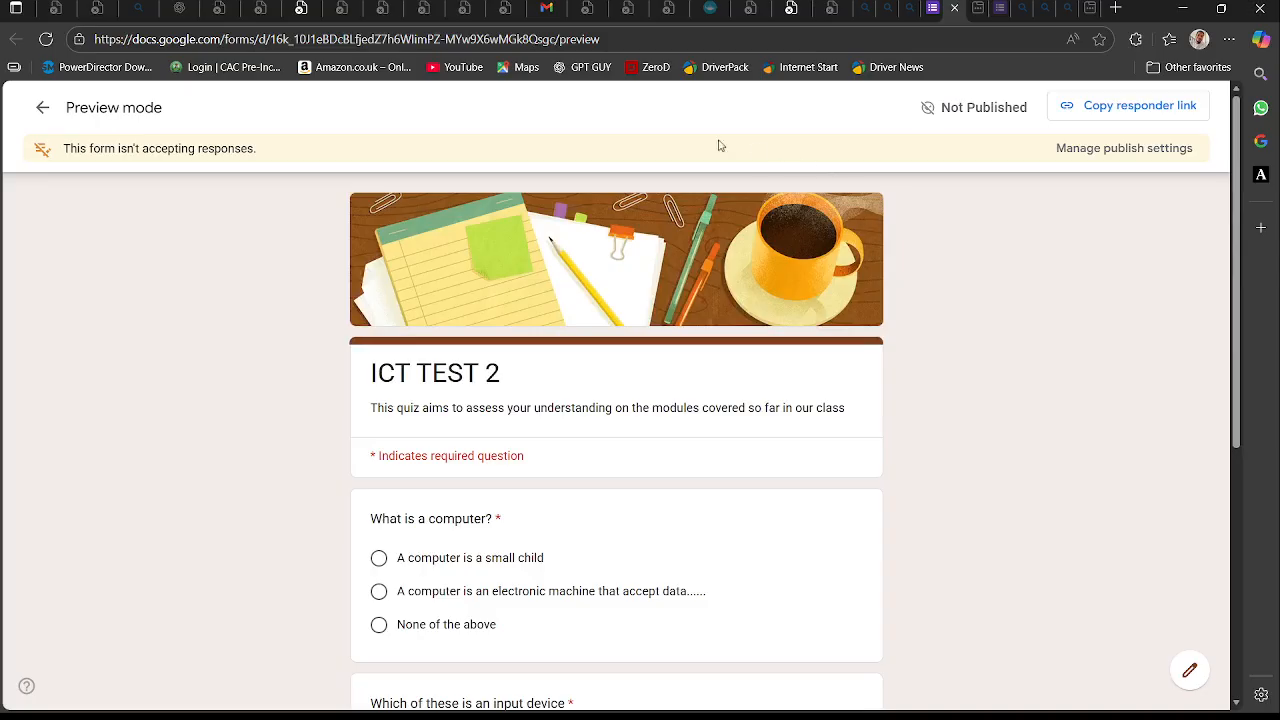
click(41, 106)
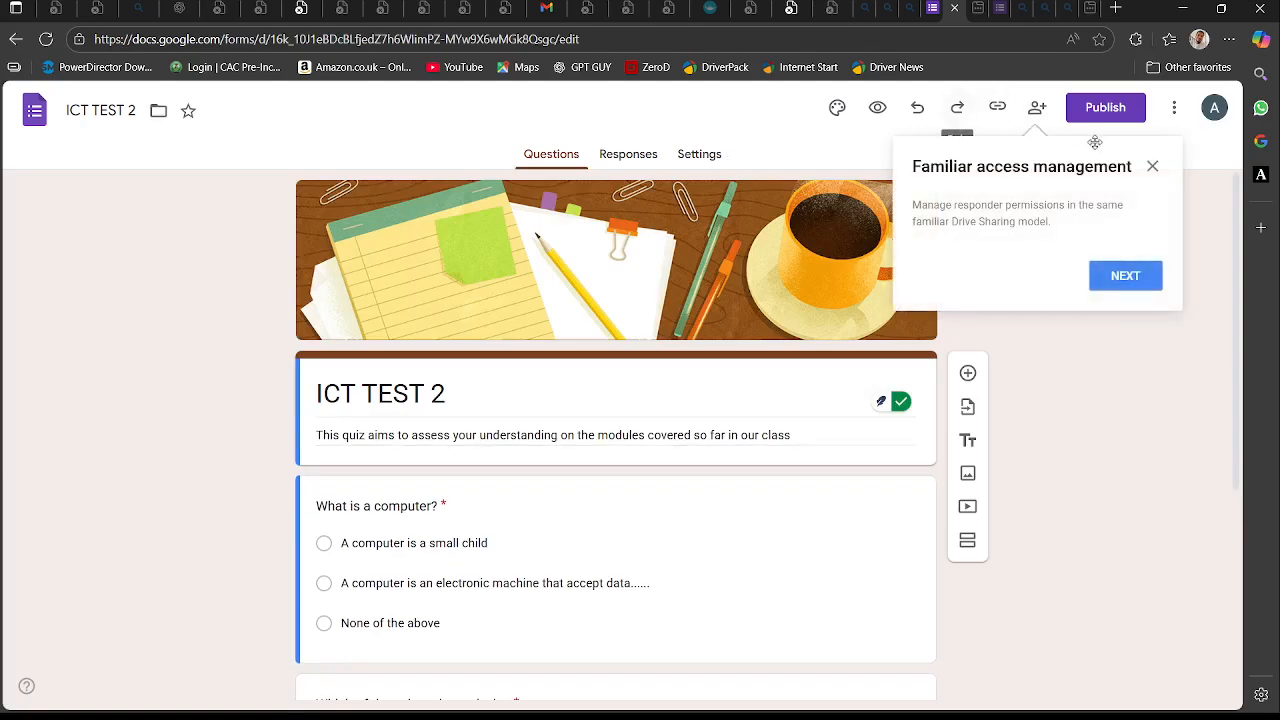
click(1153, 167)
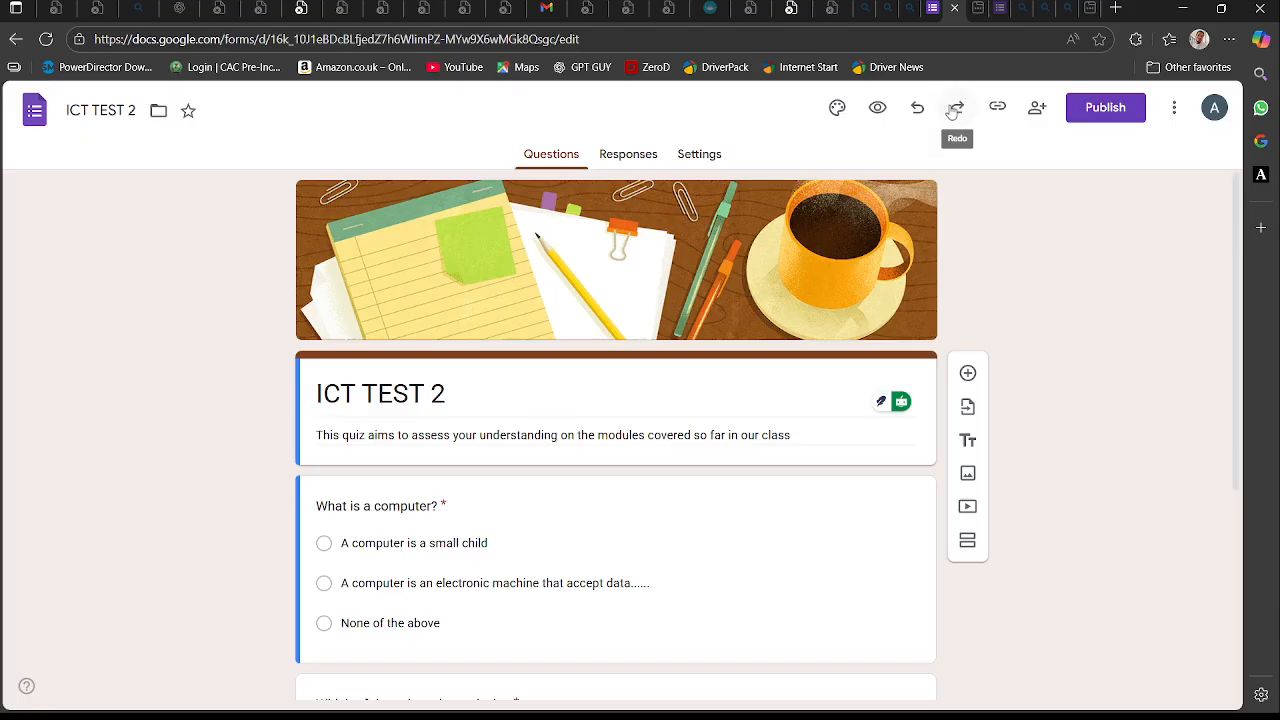
- Start sharing the form with a suggested contact, giving them the Editor role with notification on
click(1040, 110)
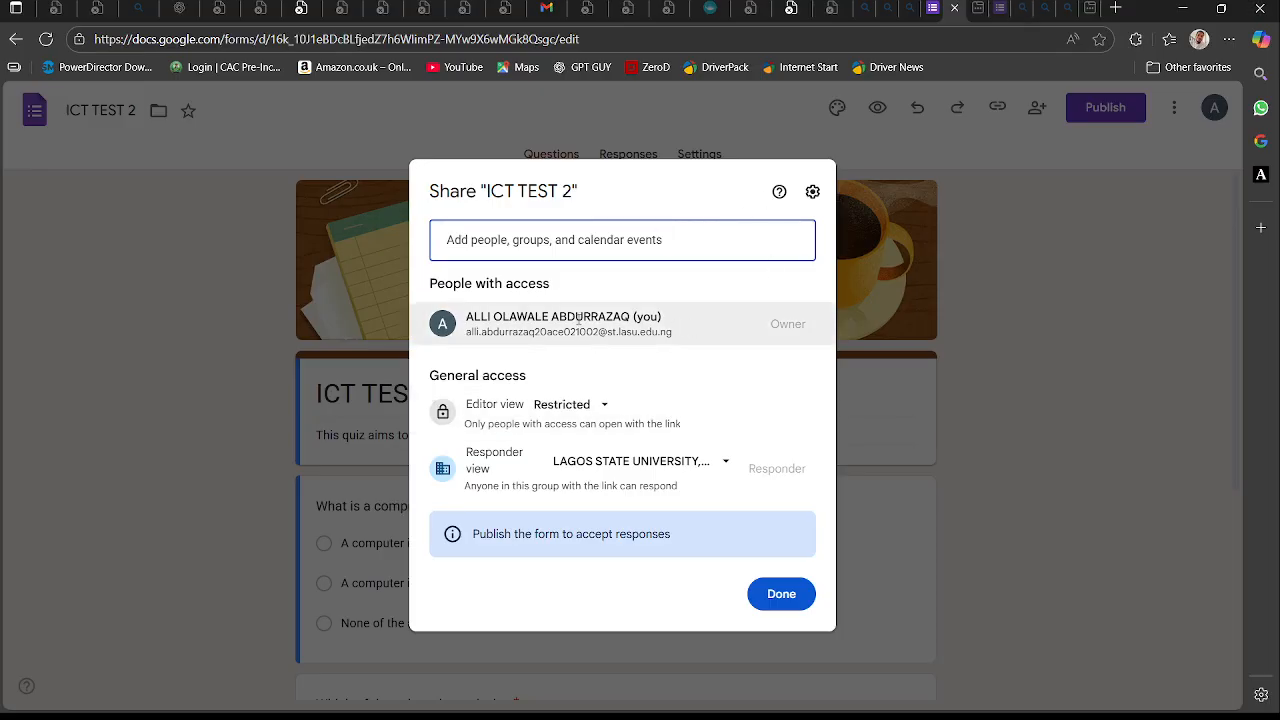
mouse_move(556, 317)
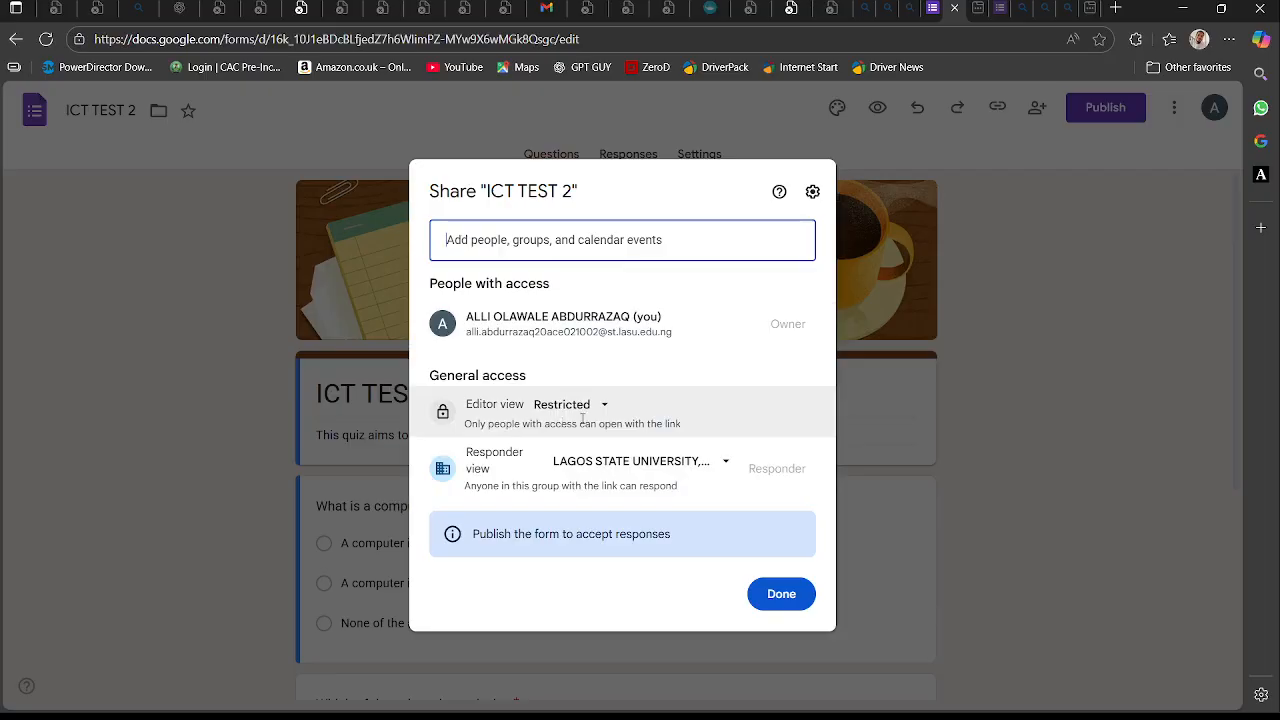
click(579, 243)
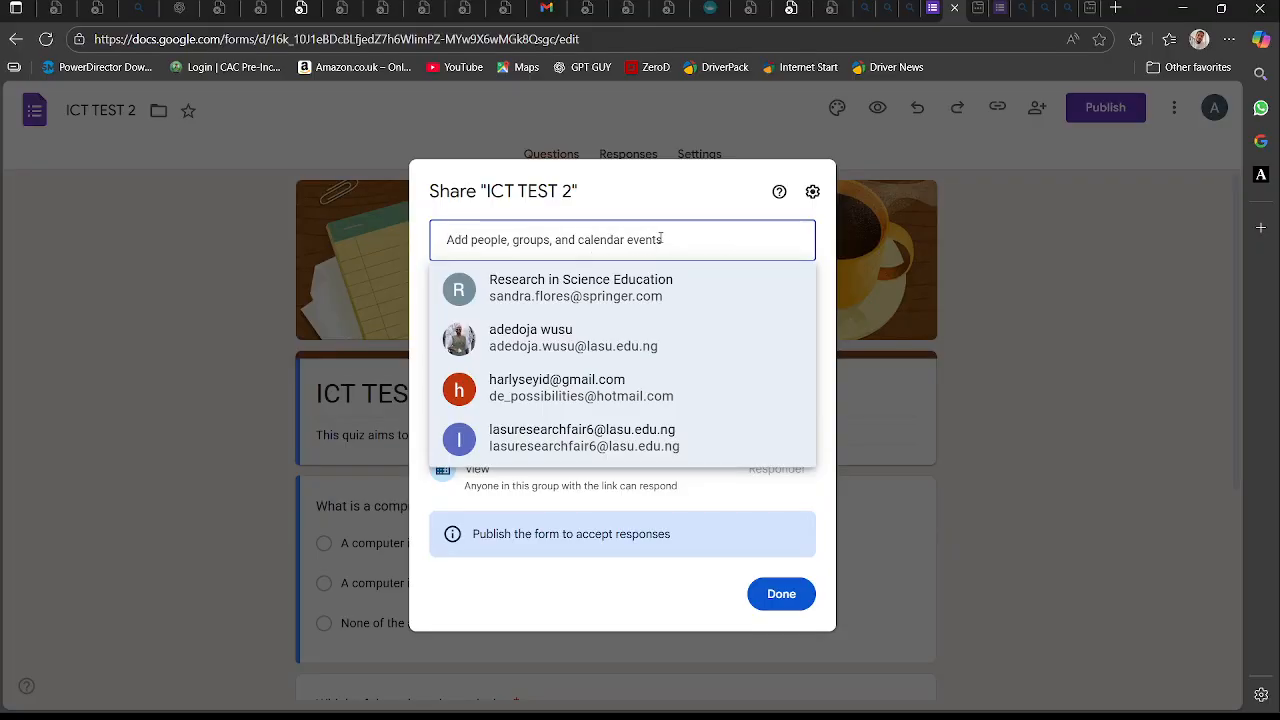
click(600, 388)
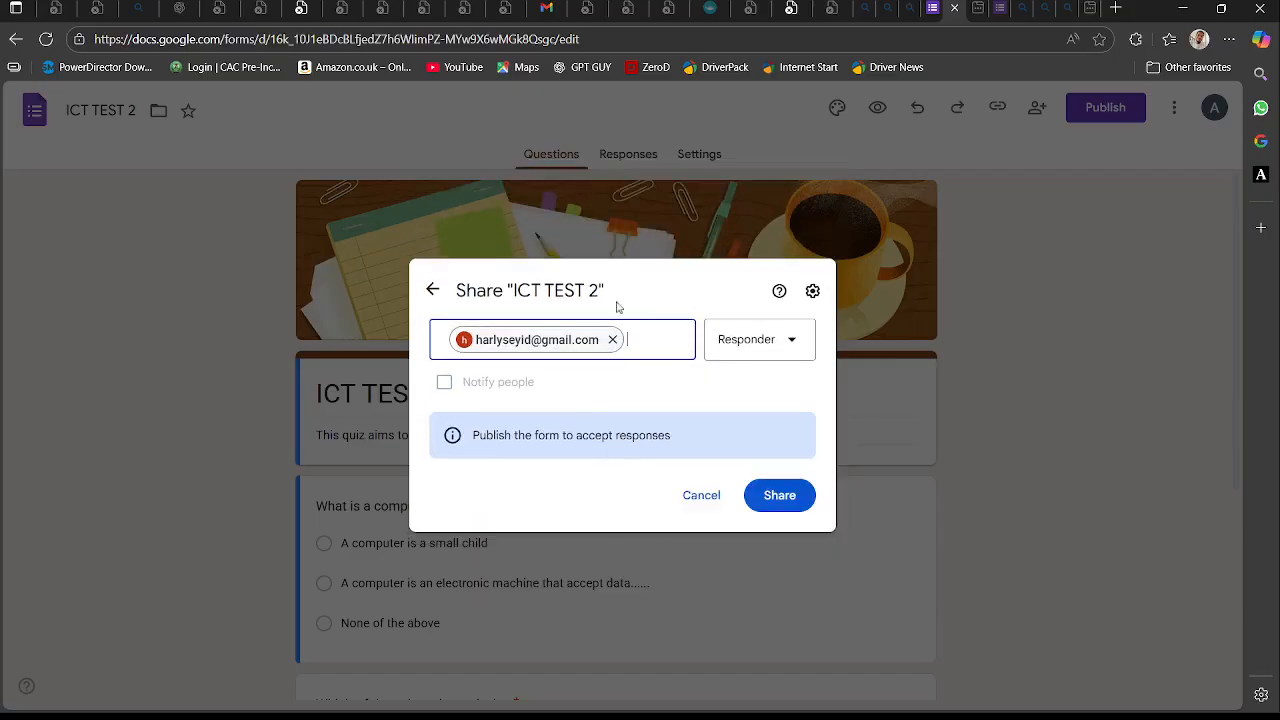
click(793, 344)
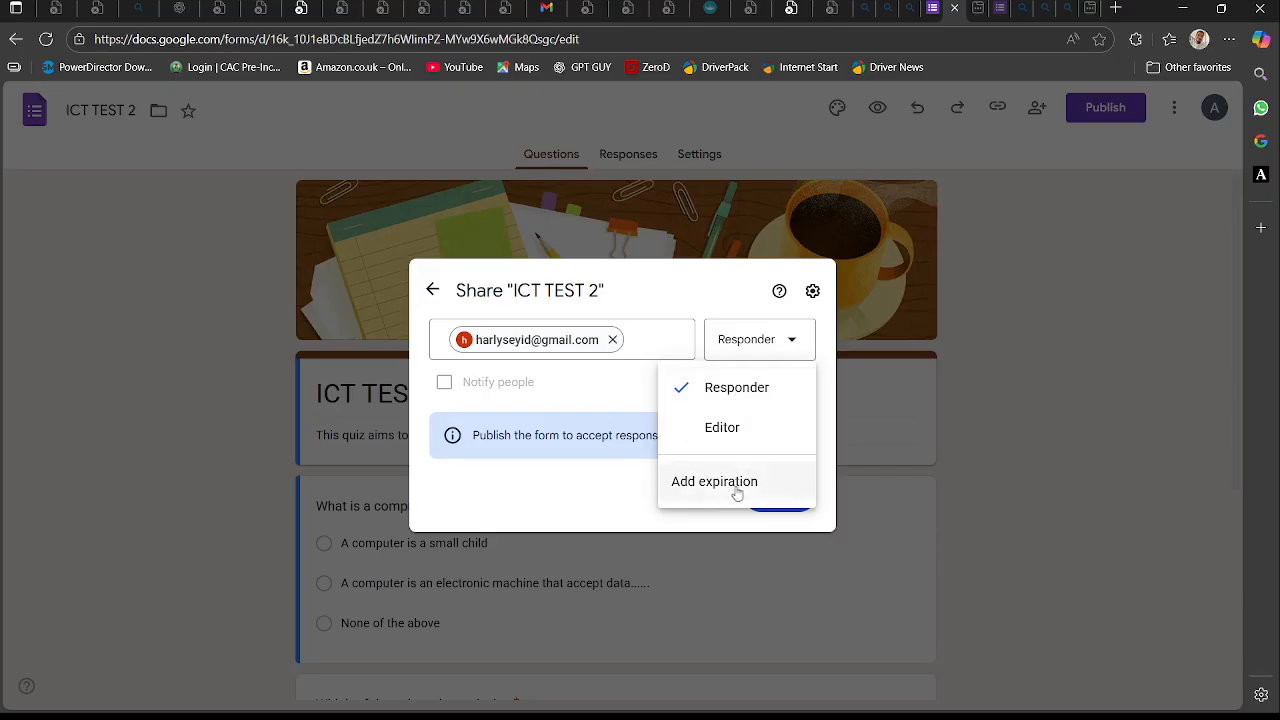
click(722, 428)
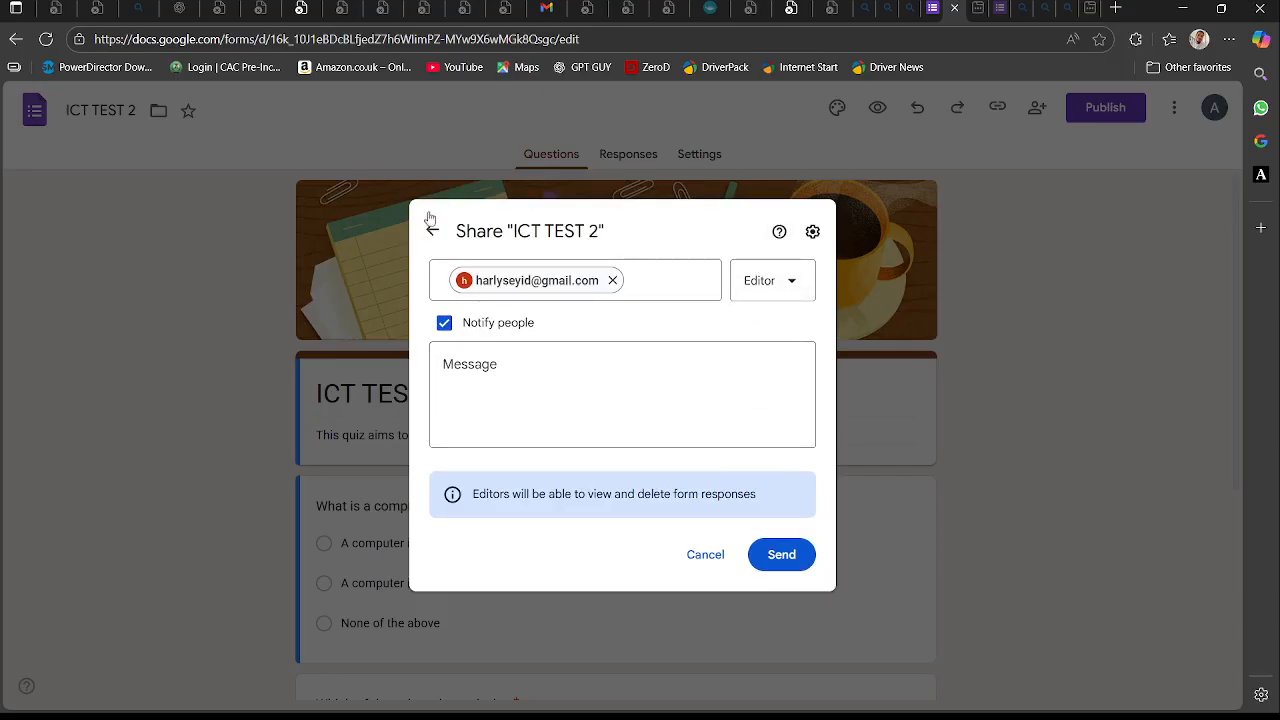
click(486, 366)
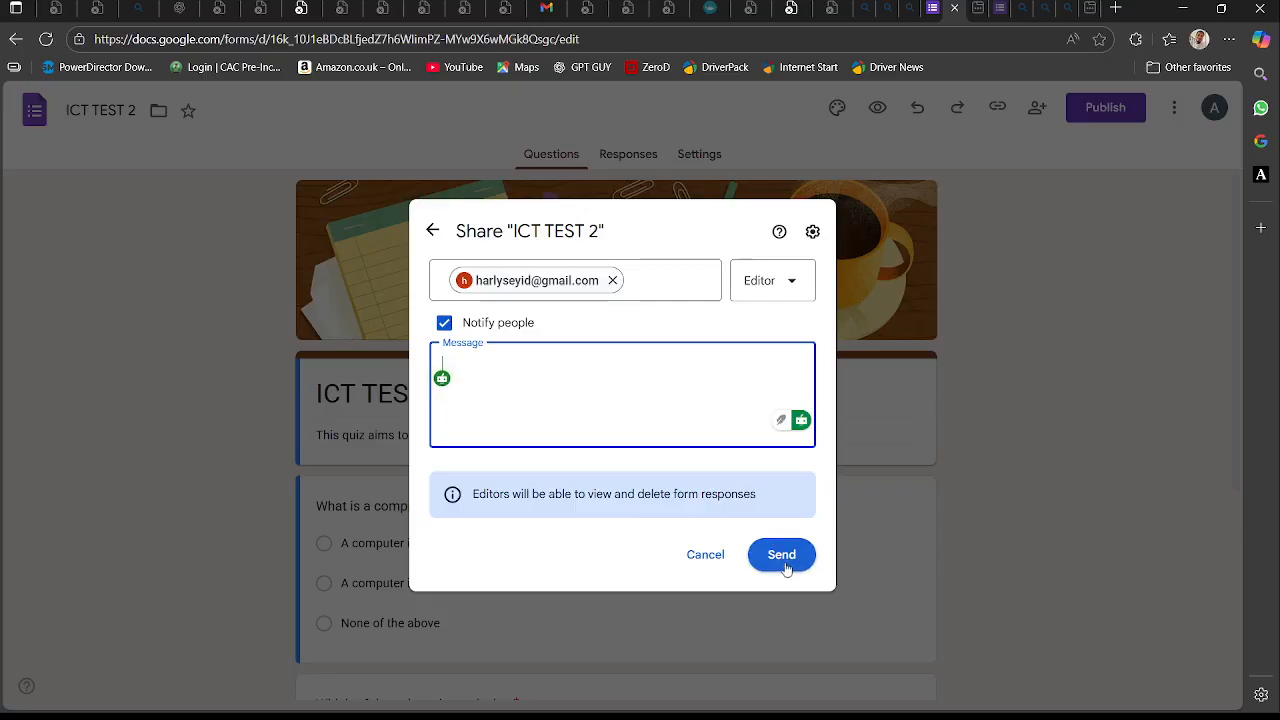
- Add an expiration to the contact's editor access and try to send the sharing invitation
click(789, 281)
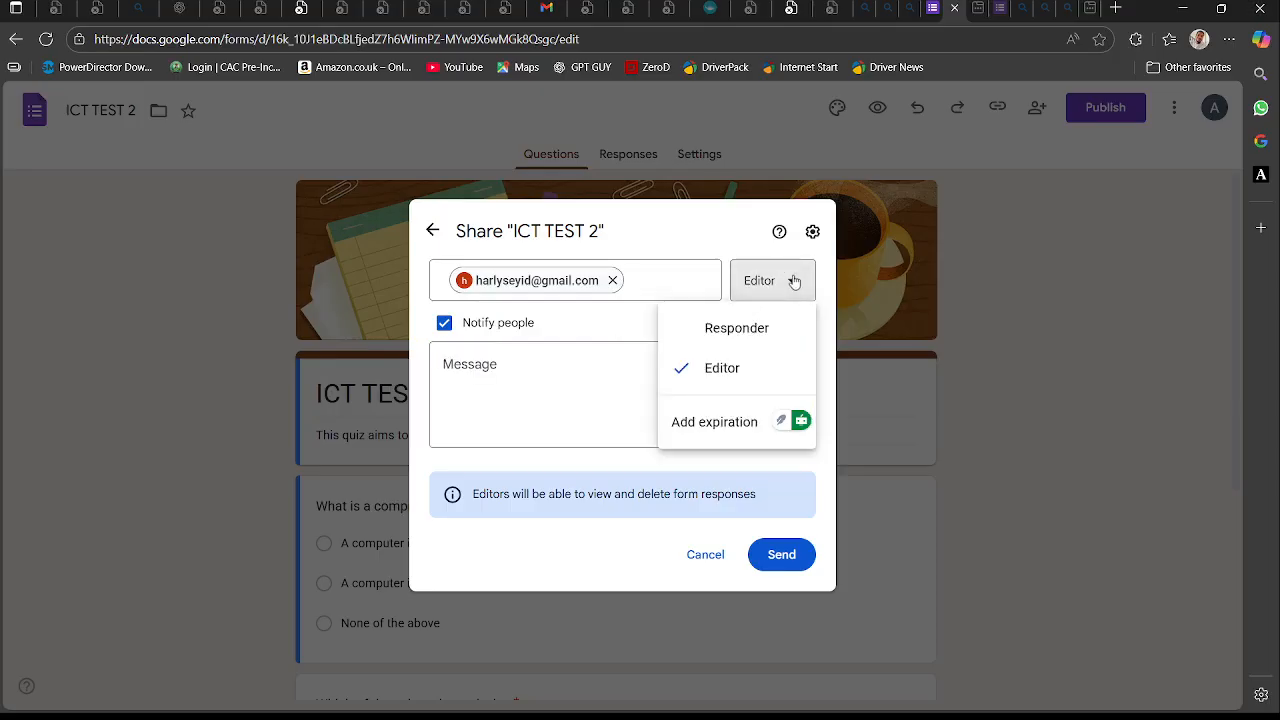
click(716, 427)
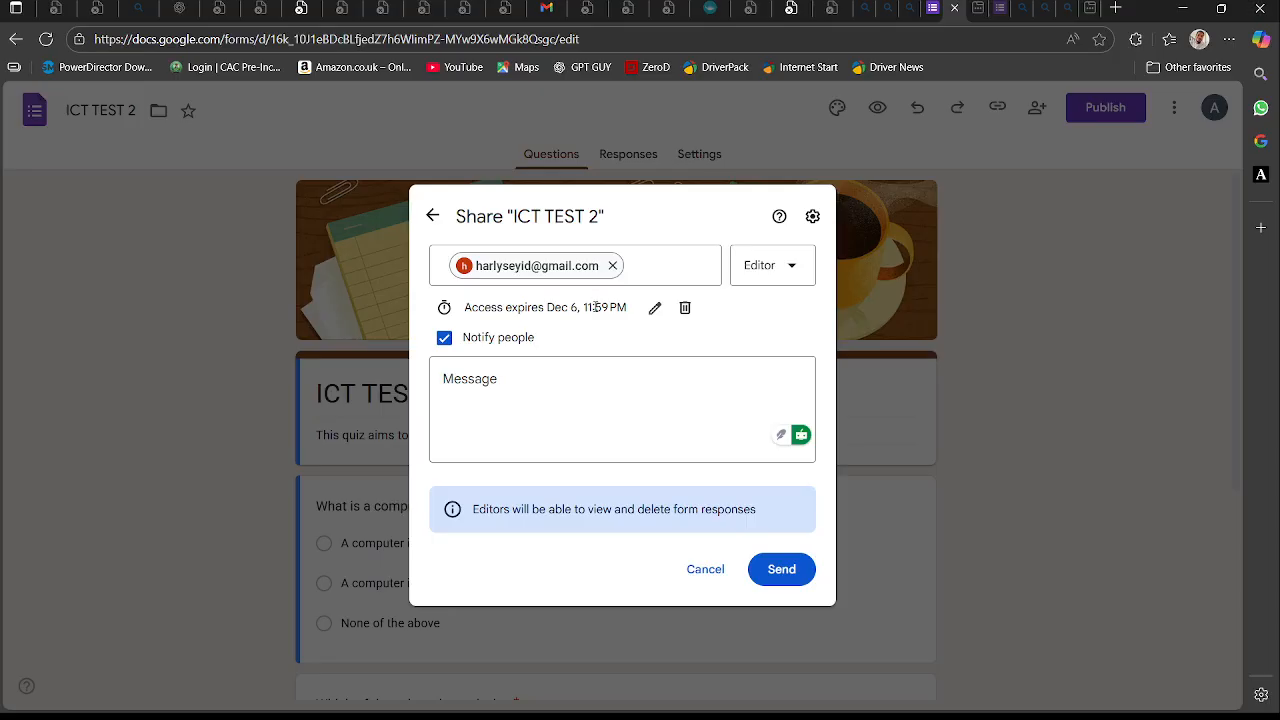
click(782, 570)
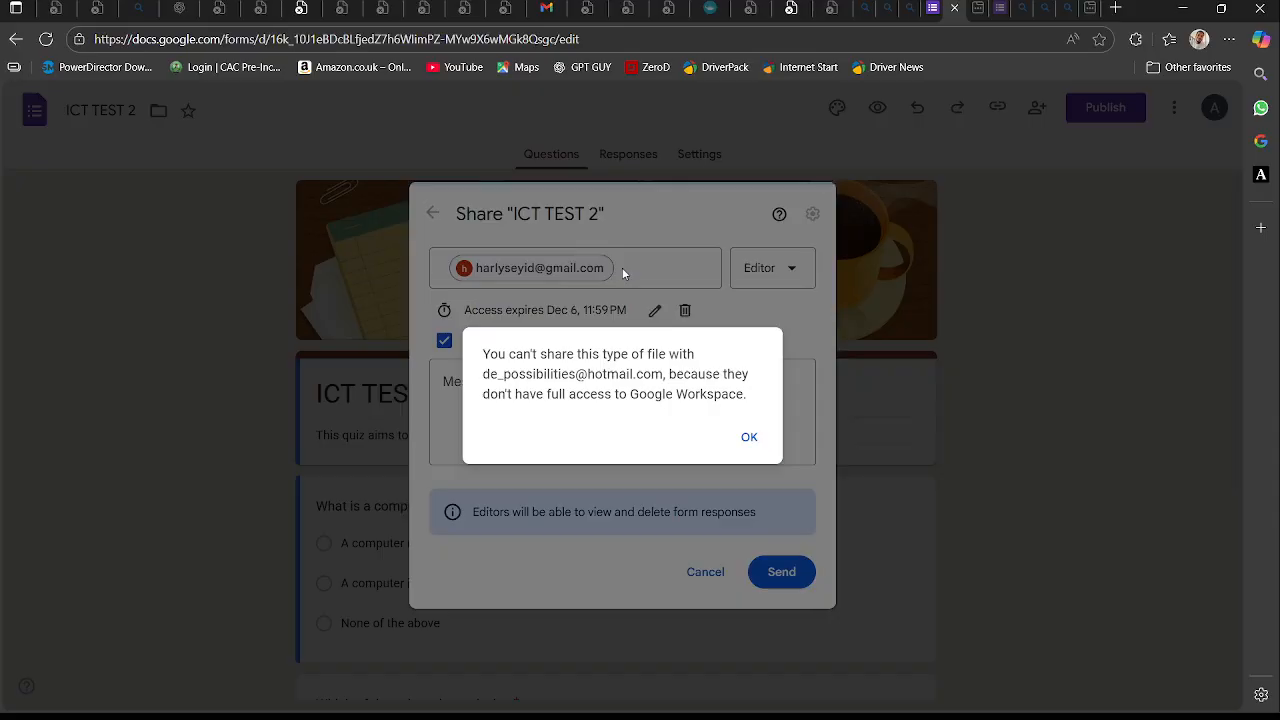
click(749, 437)
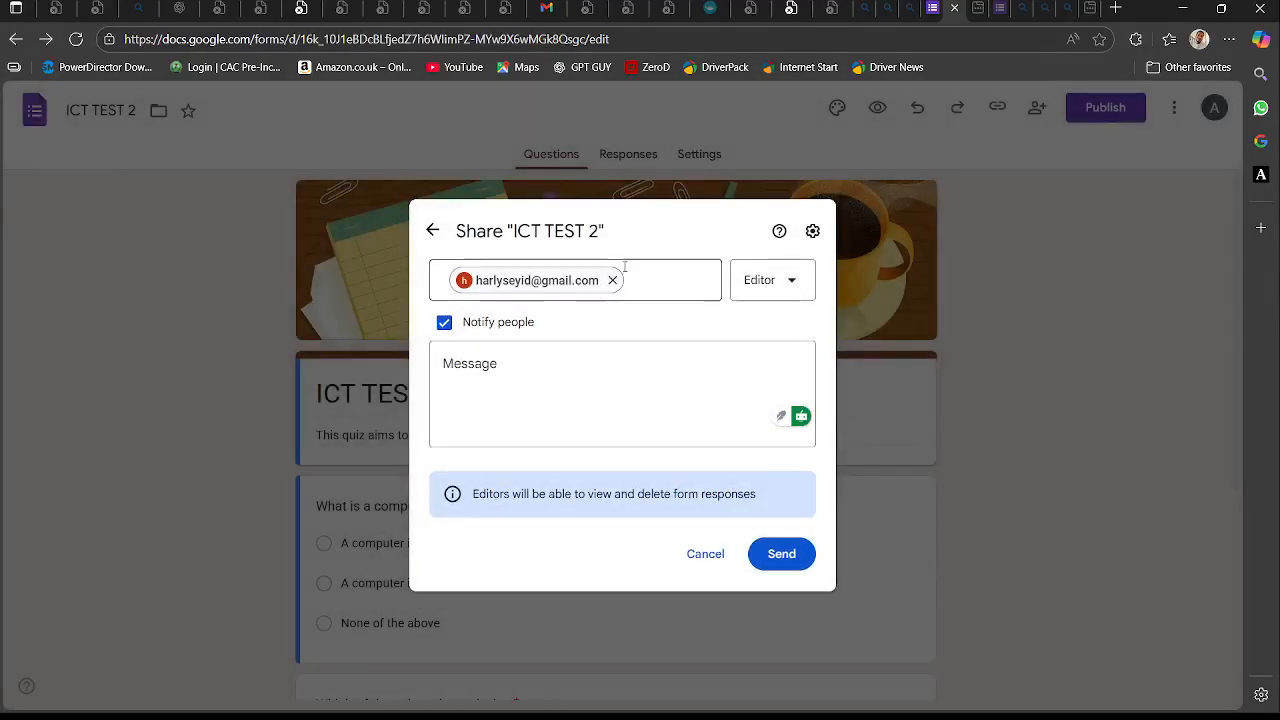
- Remove the contact from the invitation and close the sharing settings without adding anyone
click(609, 280)
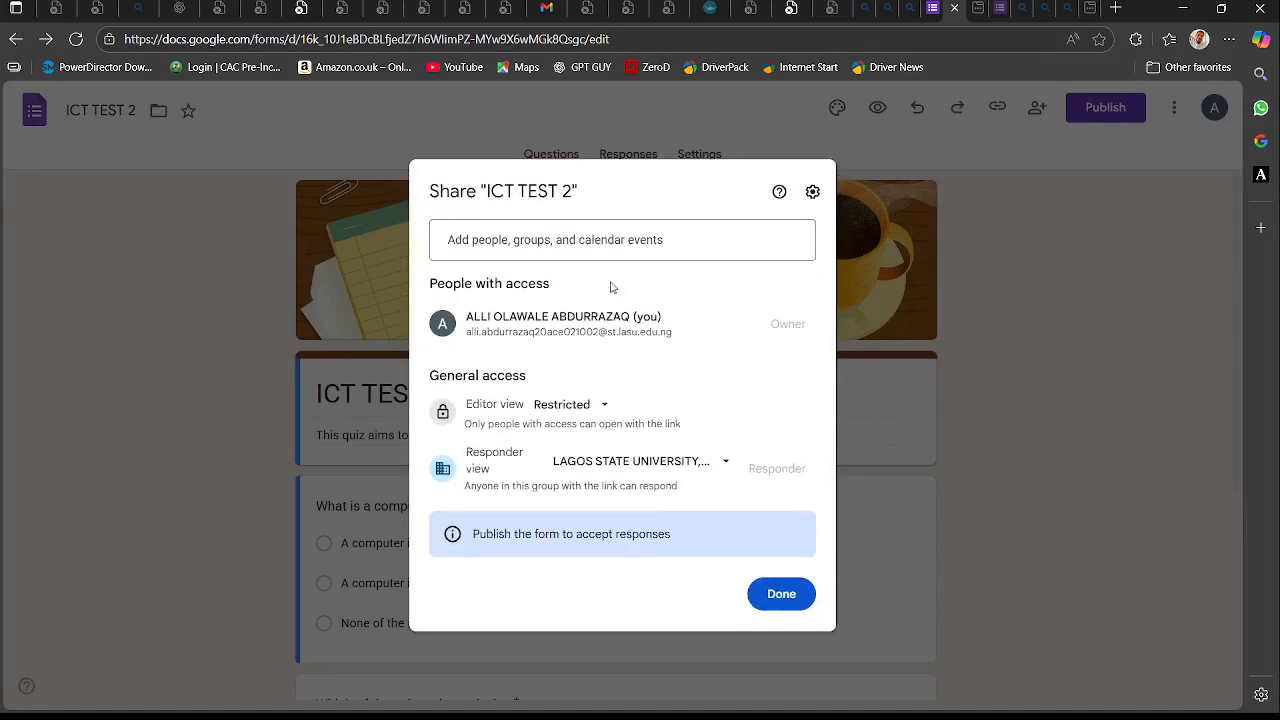
click(611, 250)
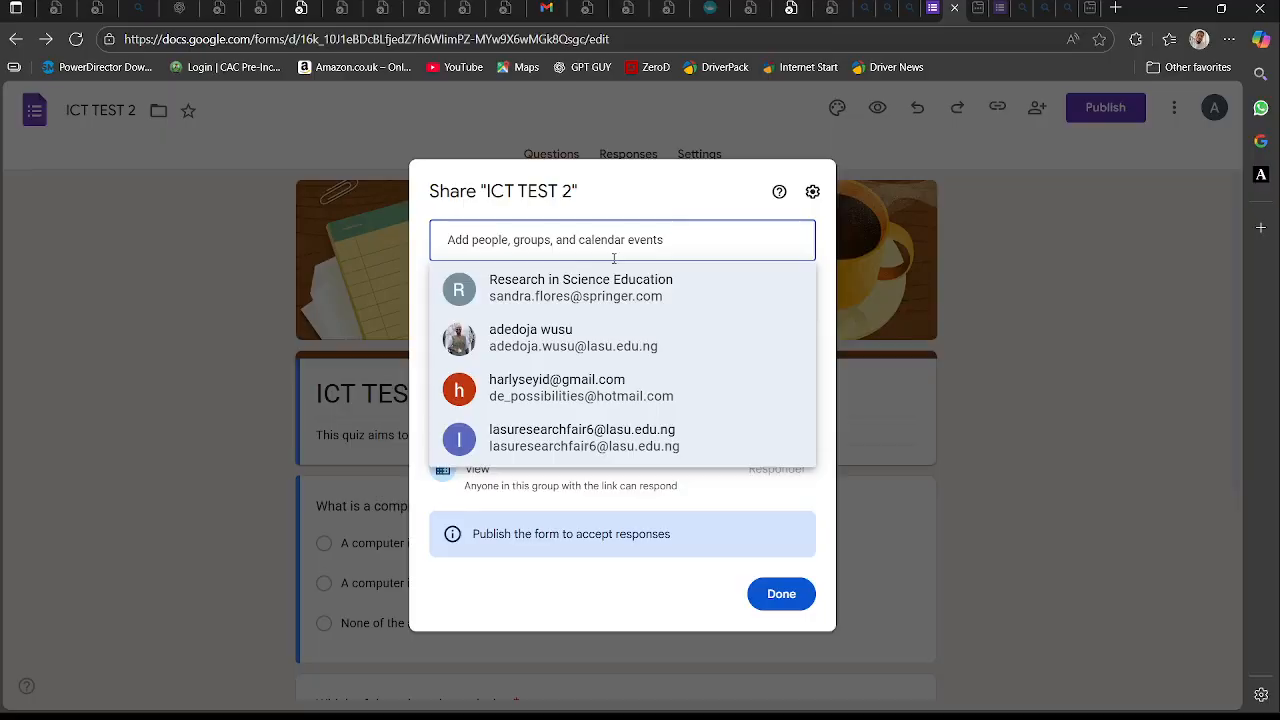
mouse_move(622, 345)
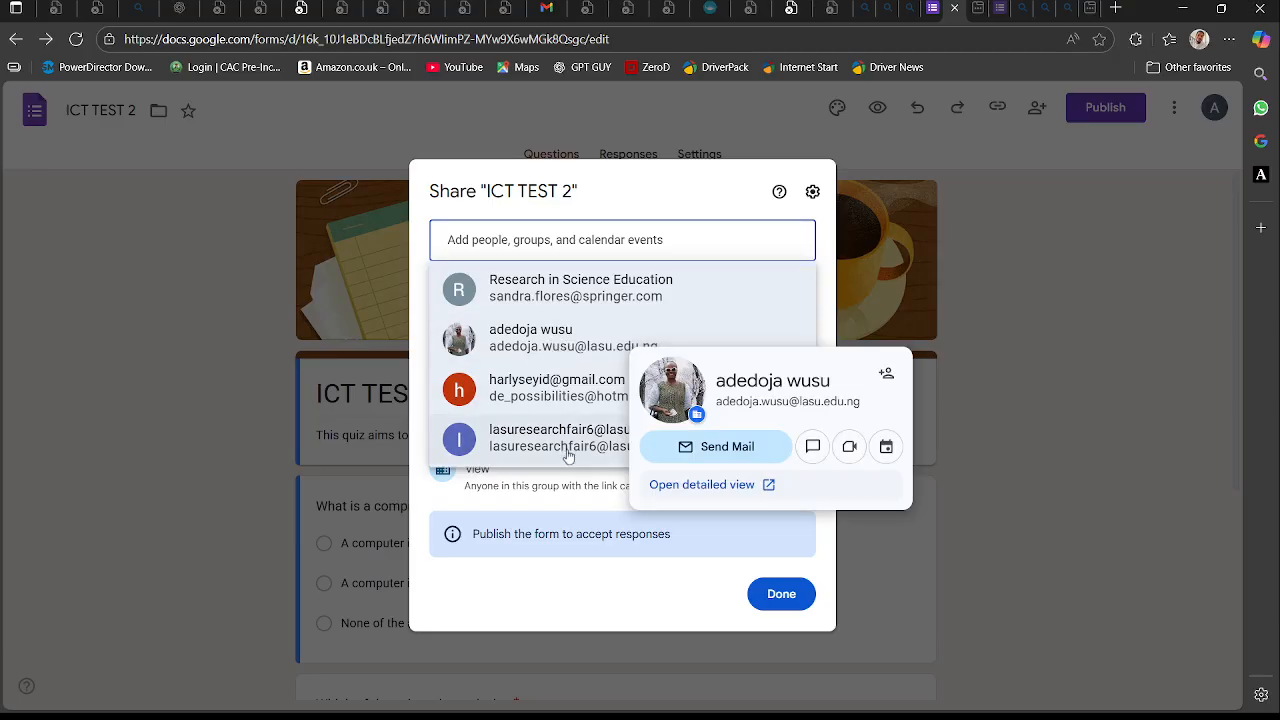
mouse_move(570, 445)
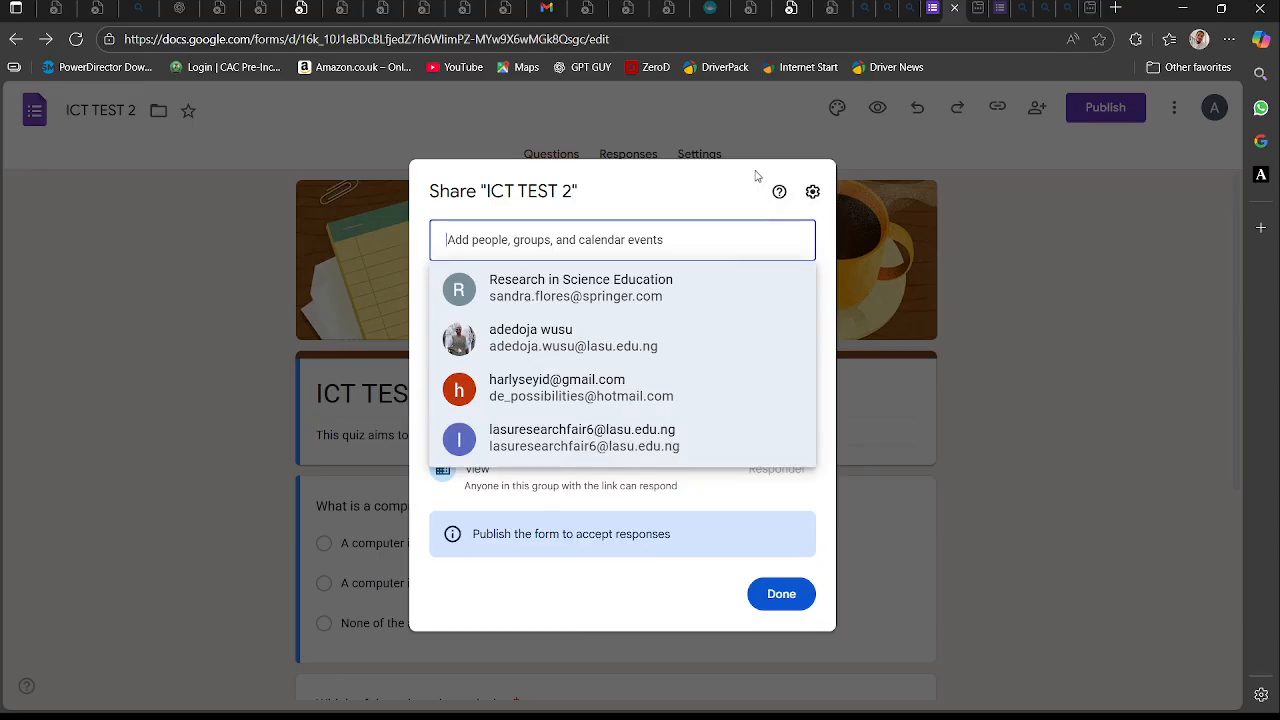
click(768, 594)
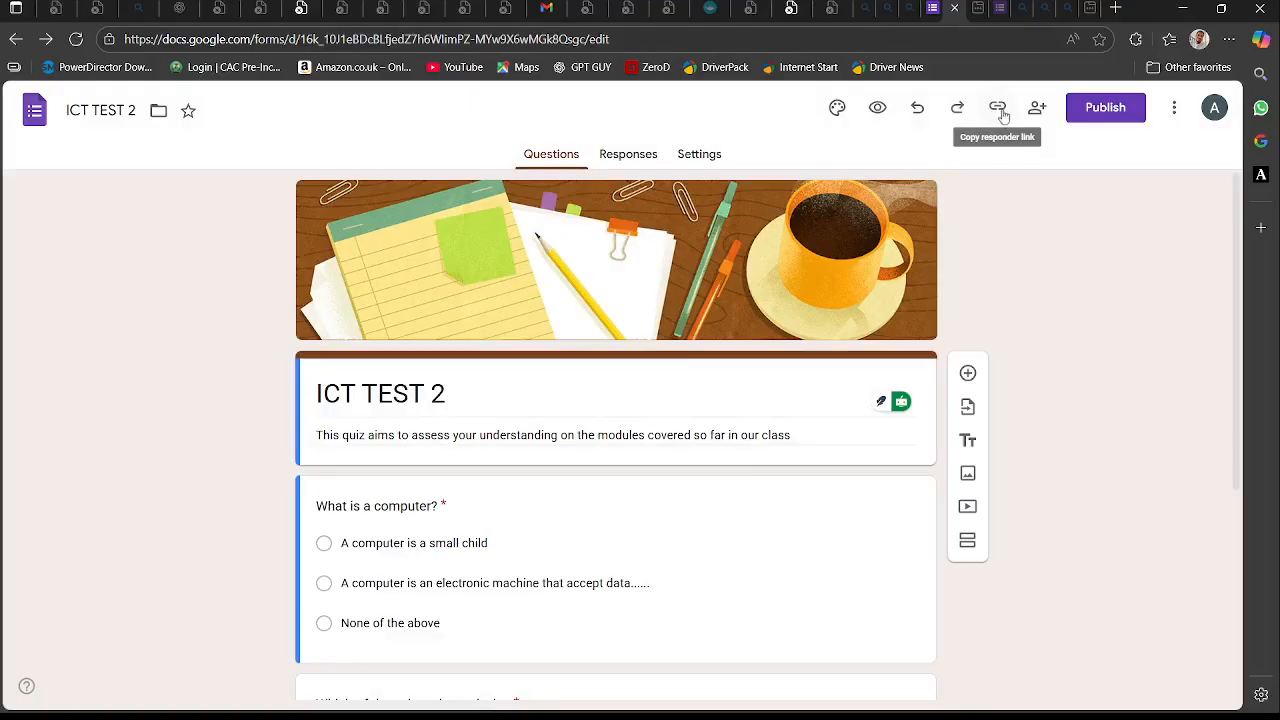
- Make the form a quiz in its settings, with grades released immediately after each submission
click(700, 156)
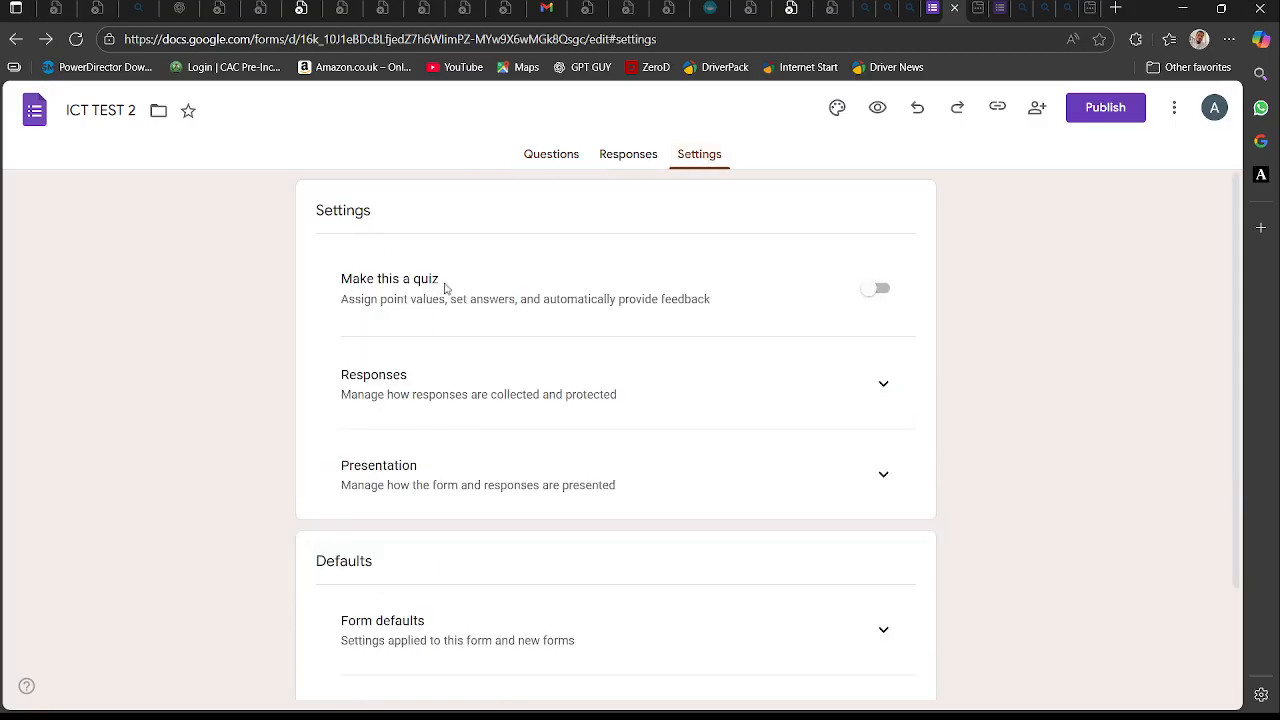
click(878, 289)
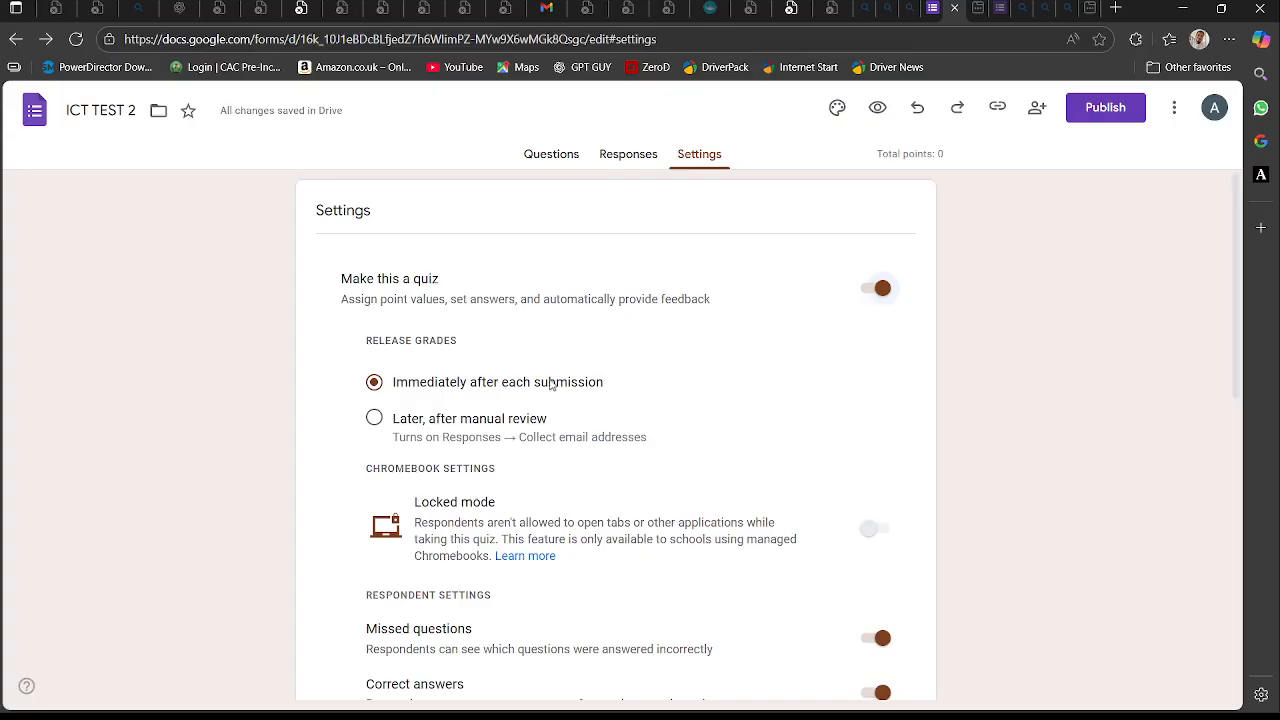
scroll(550, 383, down, 1)
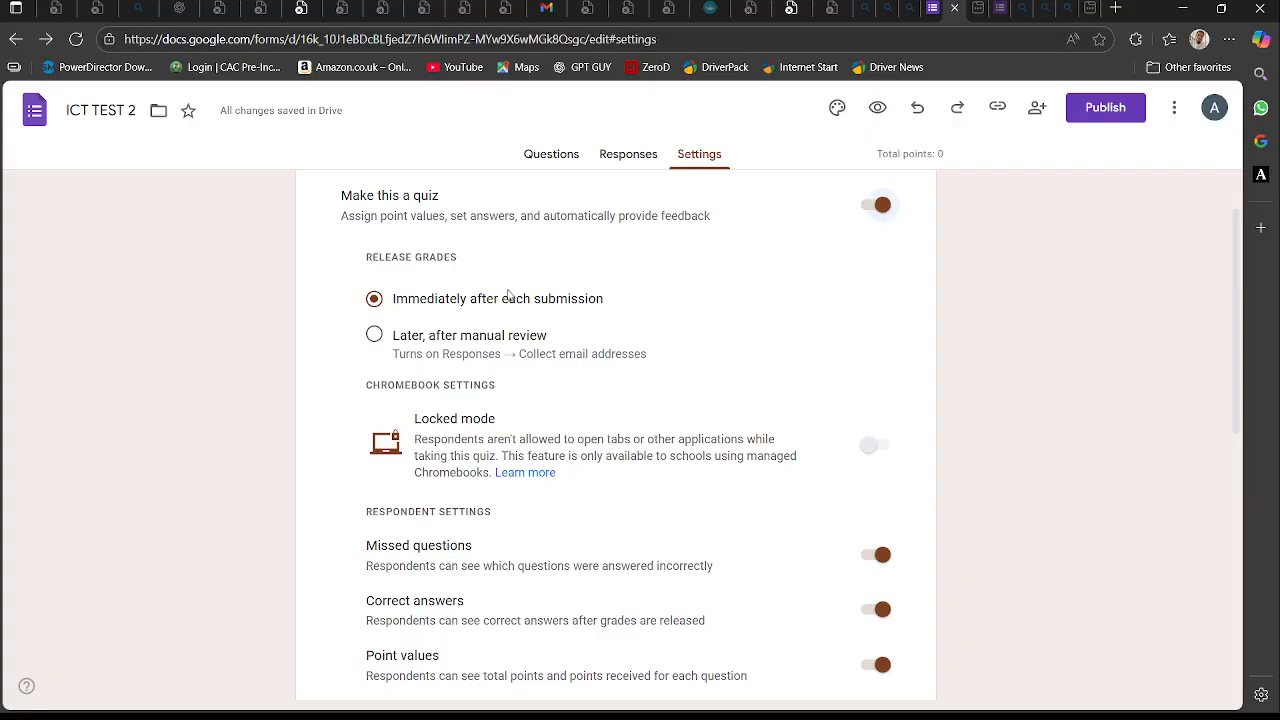
click(373, 337)
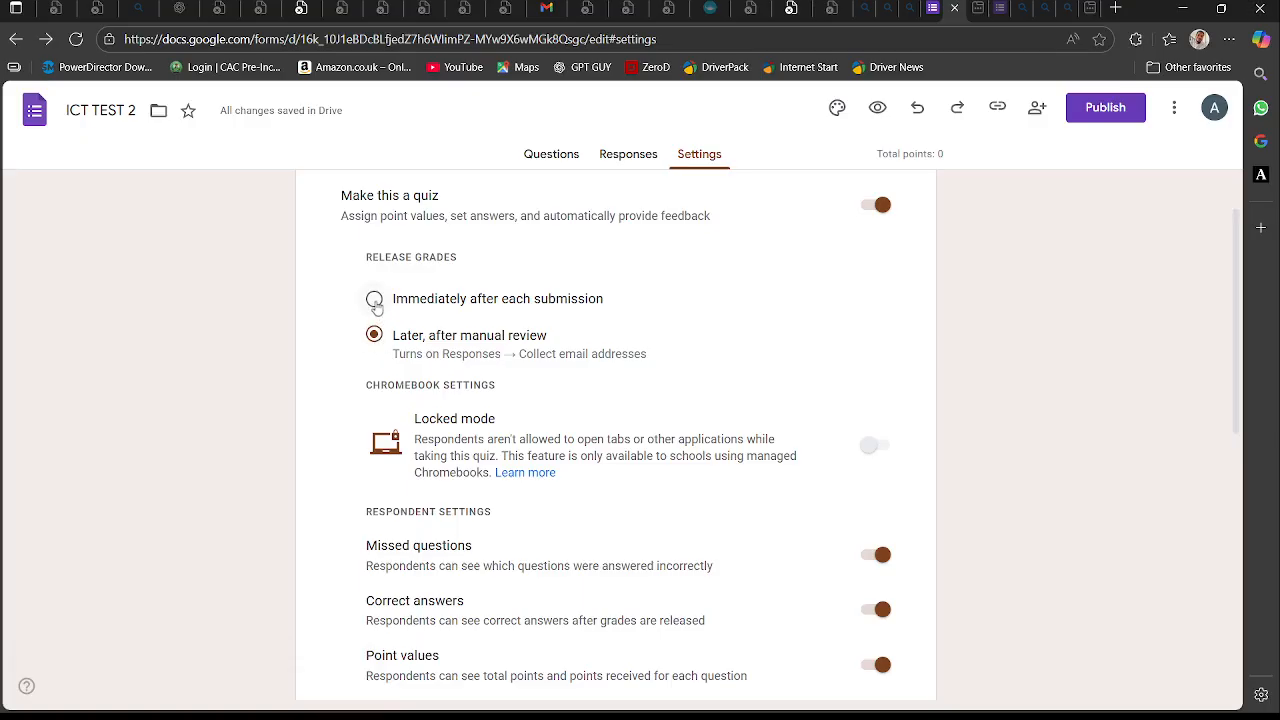
click(374, 300)
- Try to turn on Locked mode in the quiz's Chromebook settings
click(875, 454)
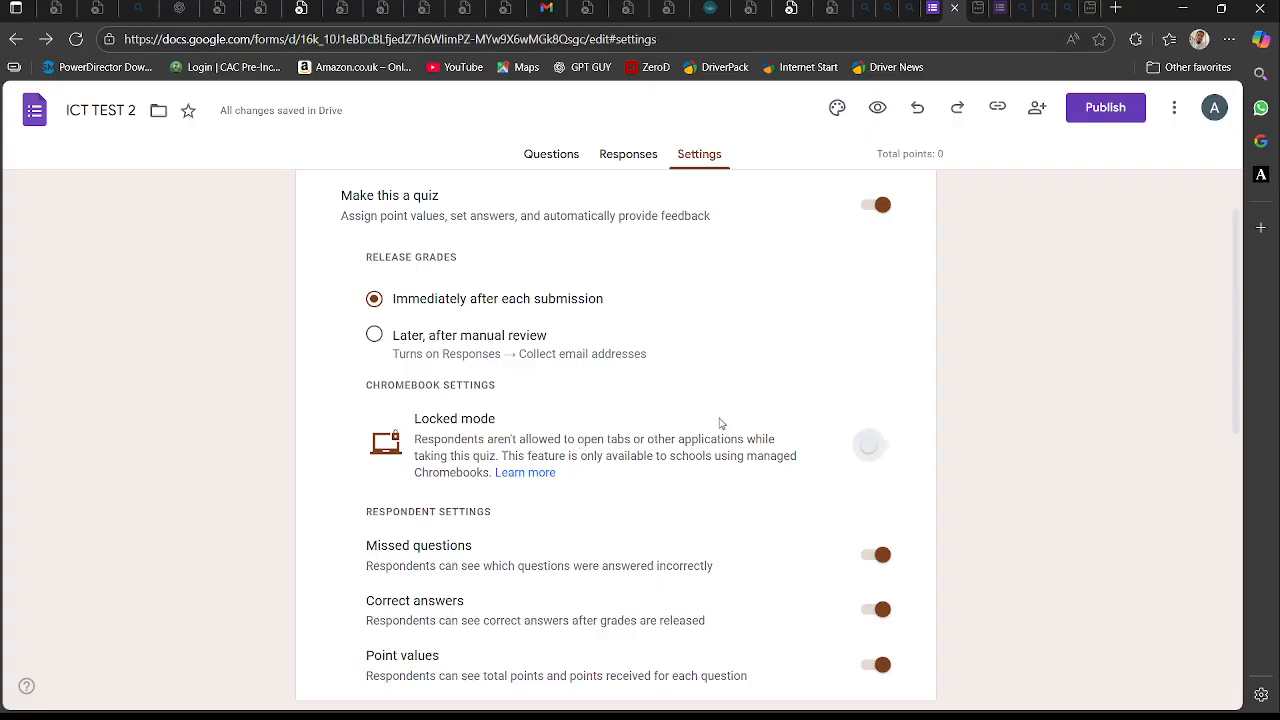
scroll(671, 442, down, 1)
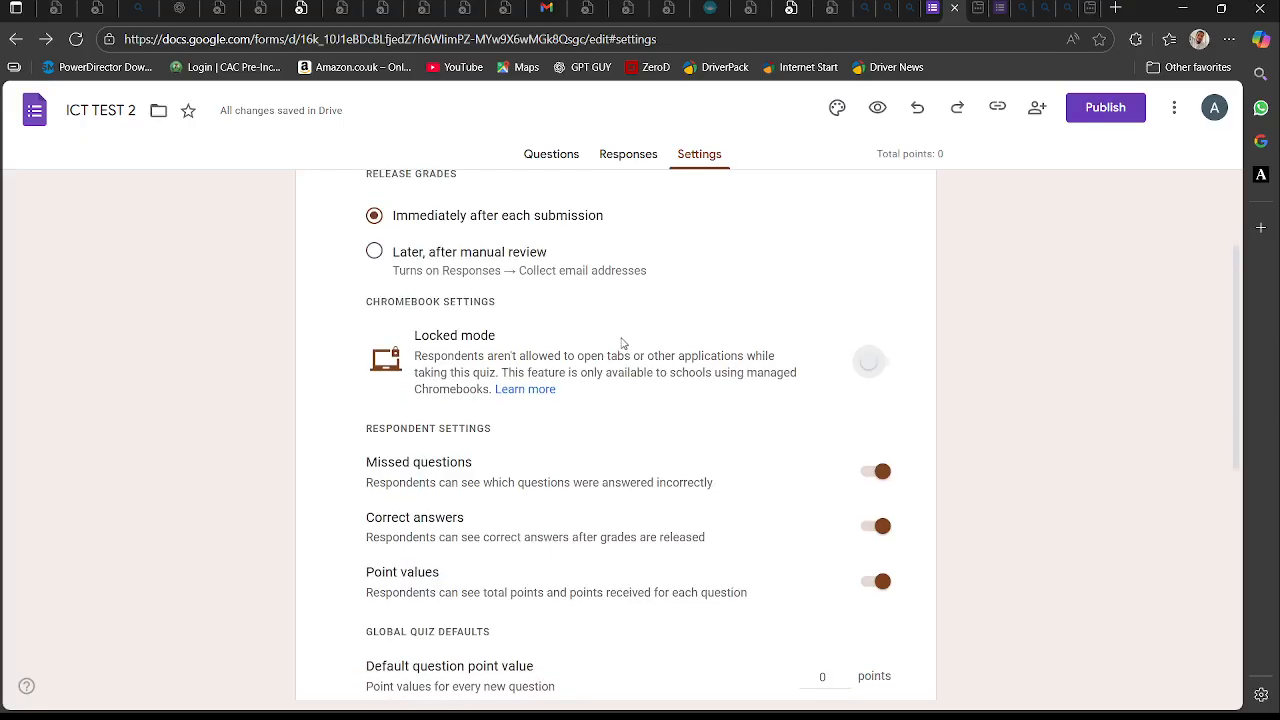
click(870, 365)
scroll(489, 348, up, 1)
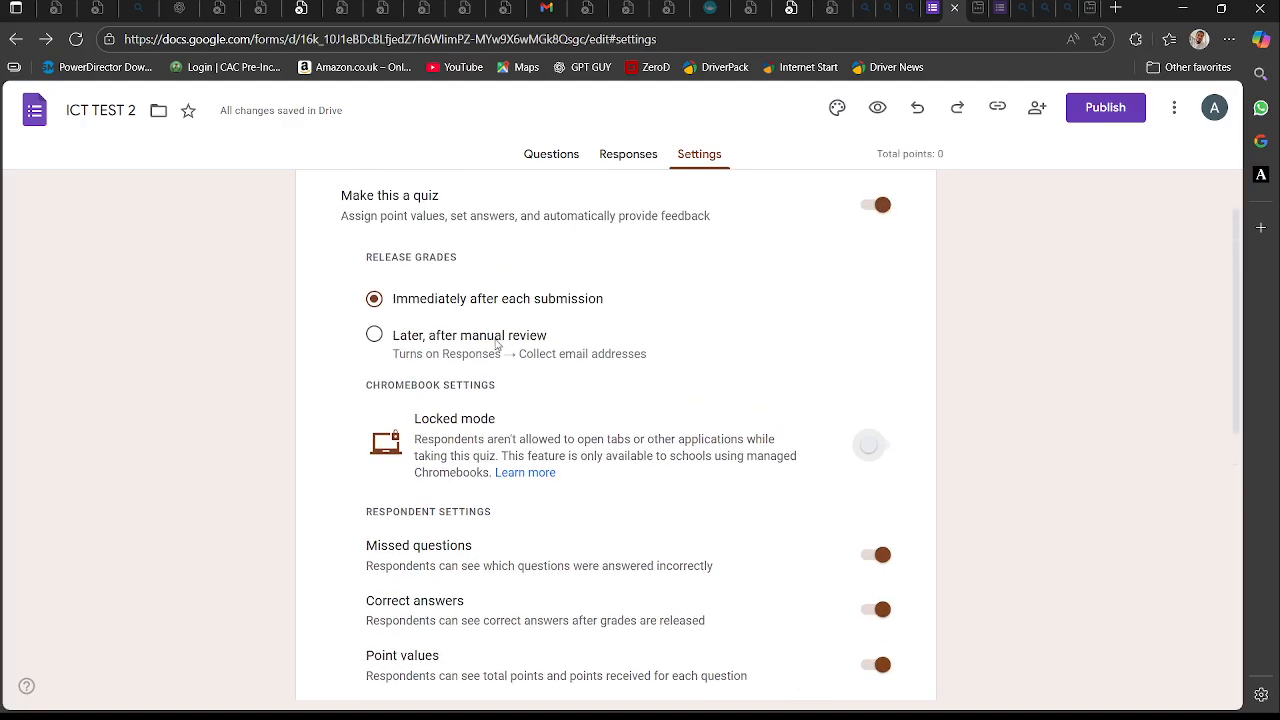
- Set the default question point value for new quiz questions to 2 points
scroll(497, 345, down, 3)
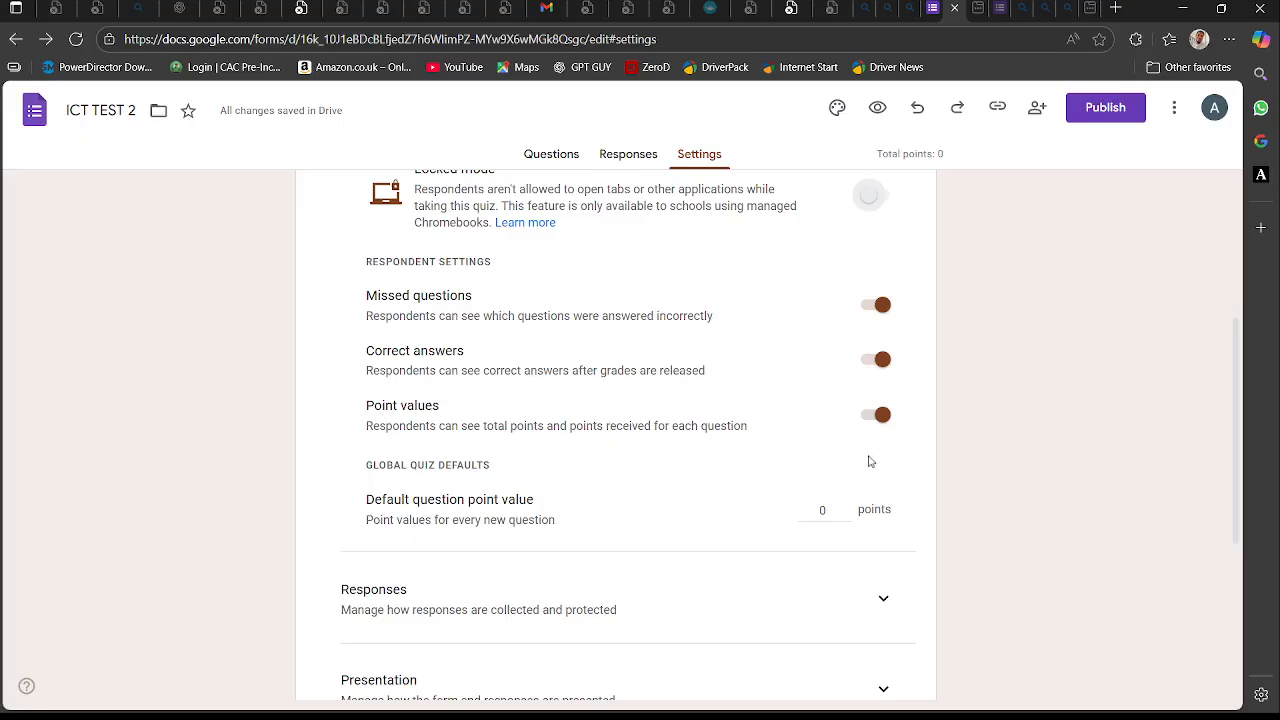
click(826, 509)
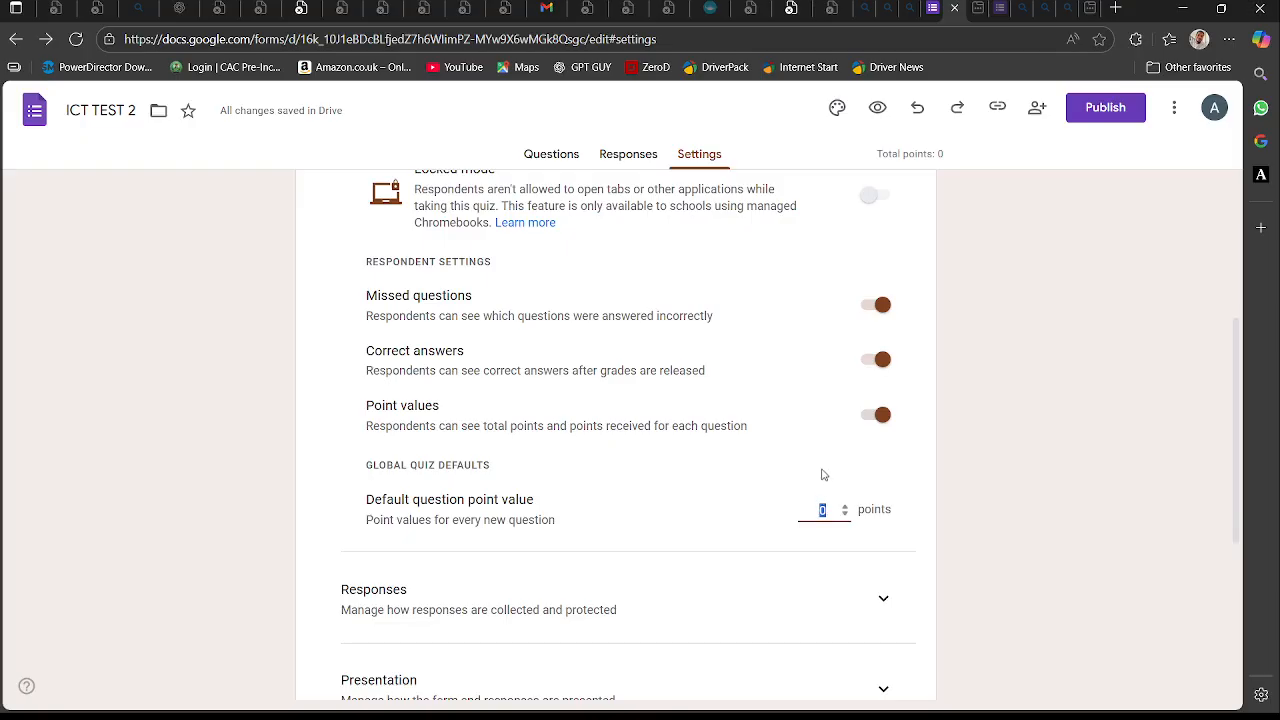
text(2)
- Expand the settings that manage how the quiz's responses are collected and protected
scroll(792, 466, down, 1)
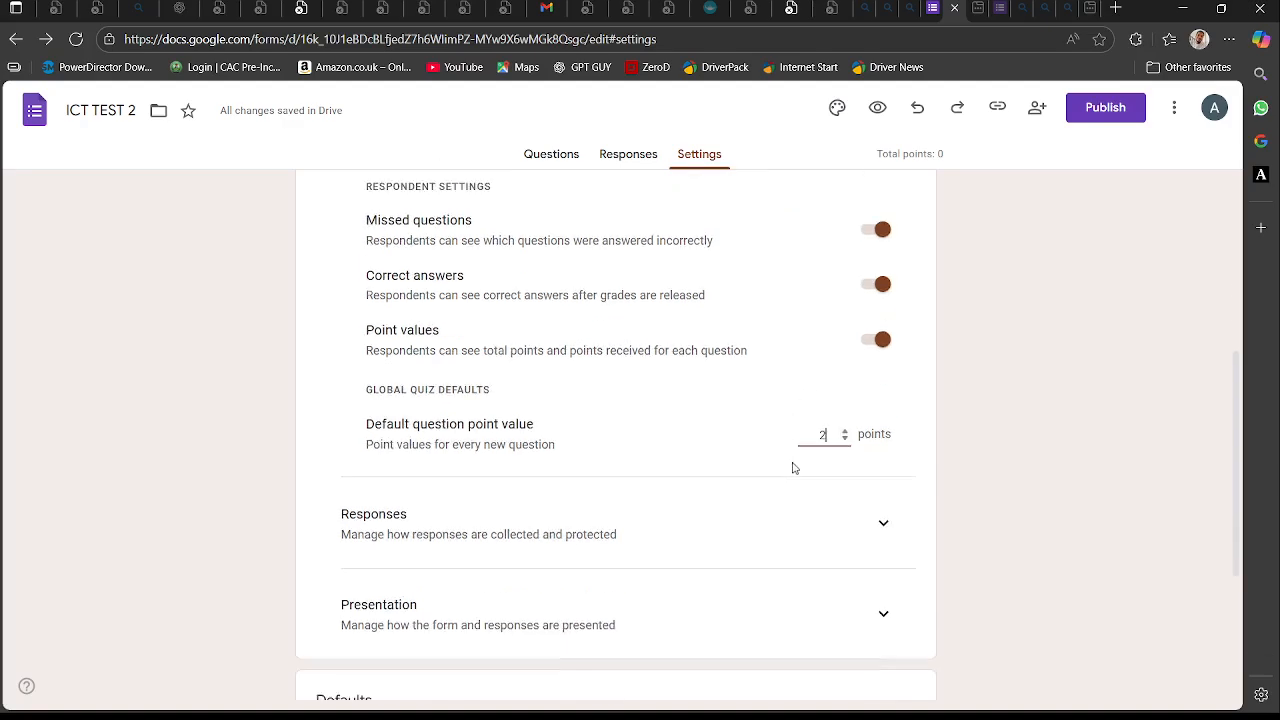
scroll(792, 466, down, 1)
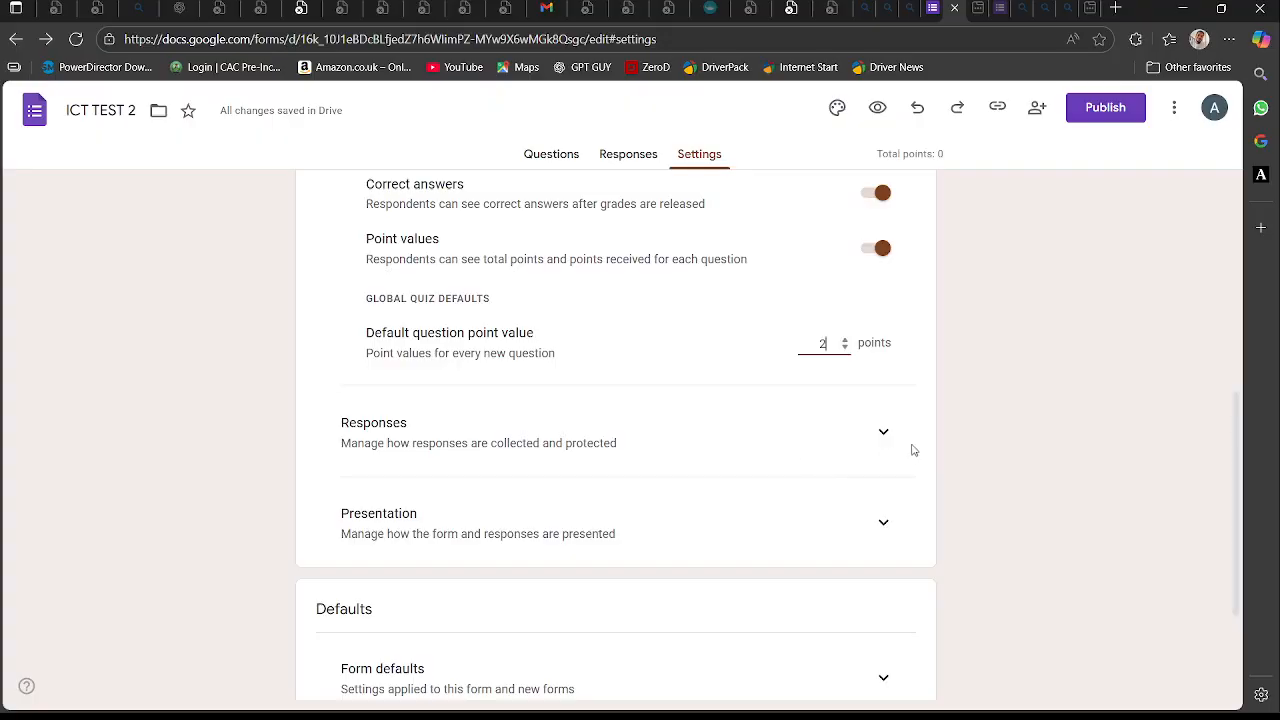
click(883, 434)
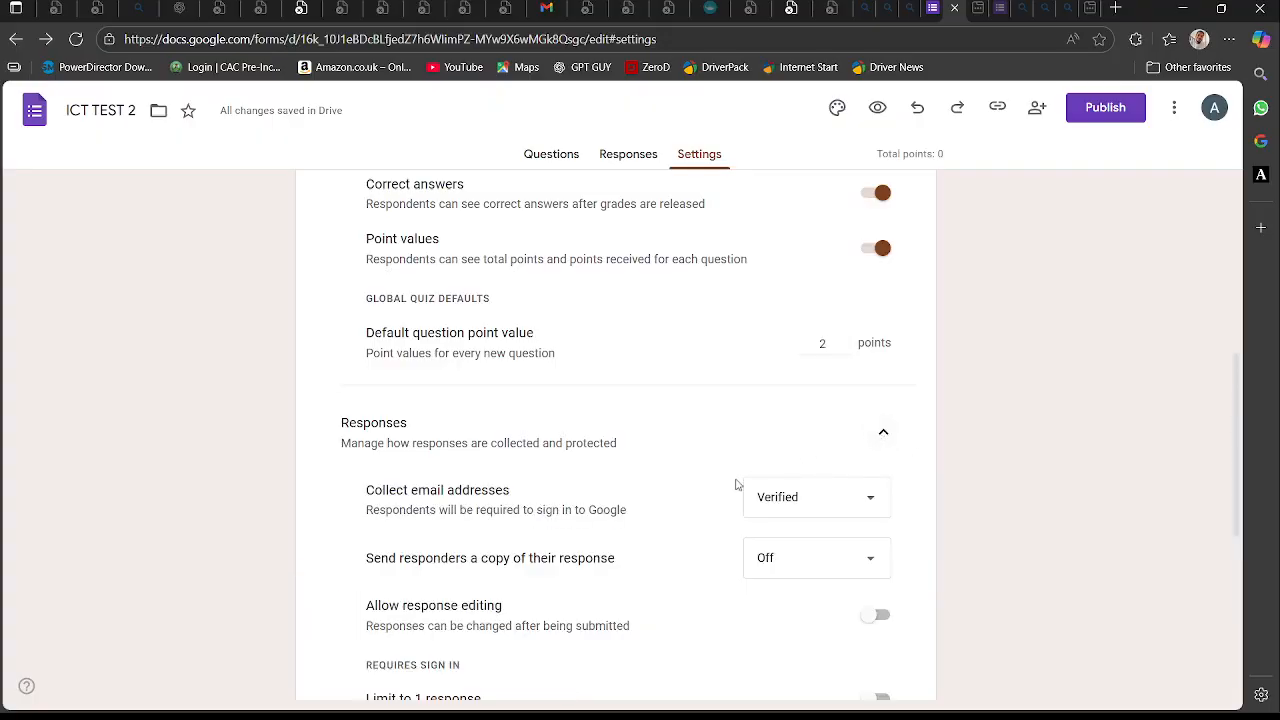
scroll(718, 490, down, 1)
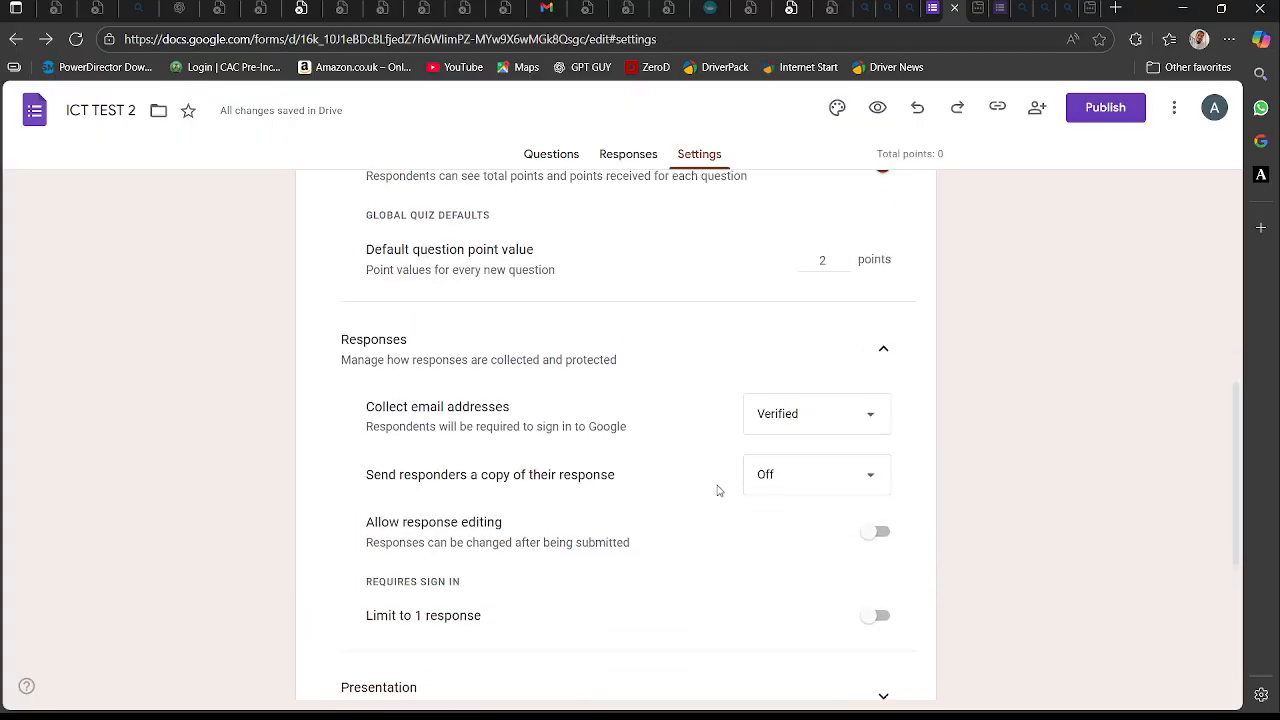
- Switch email address collection to Do not collect and restore it to Verified
click(827, 431)
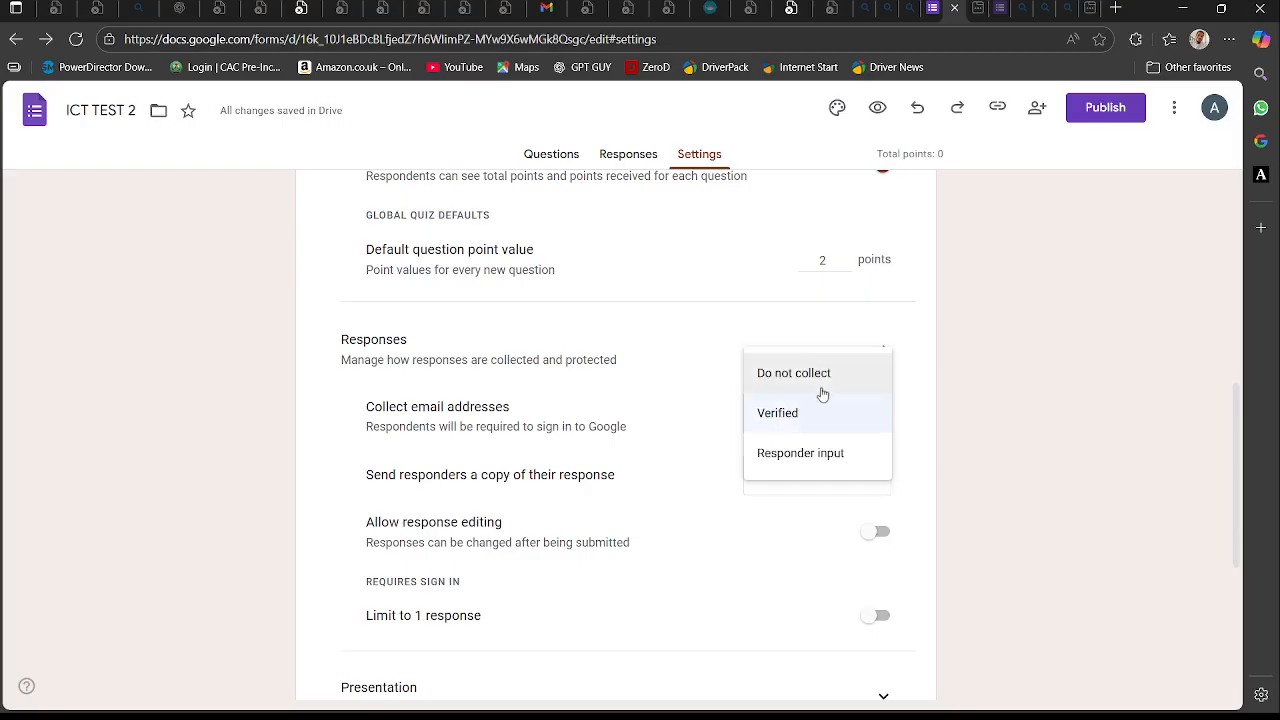
click(822, 384)
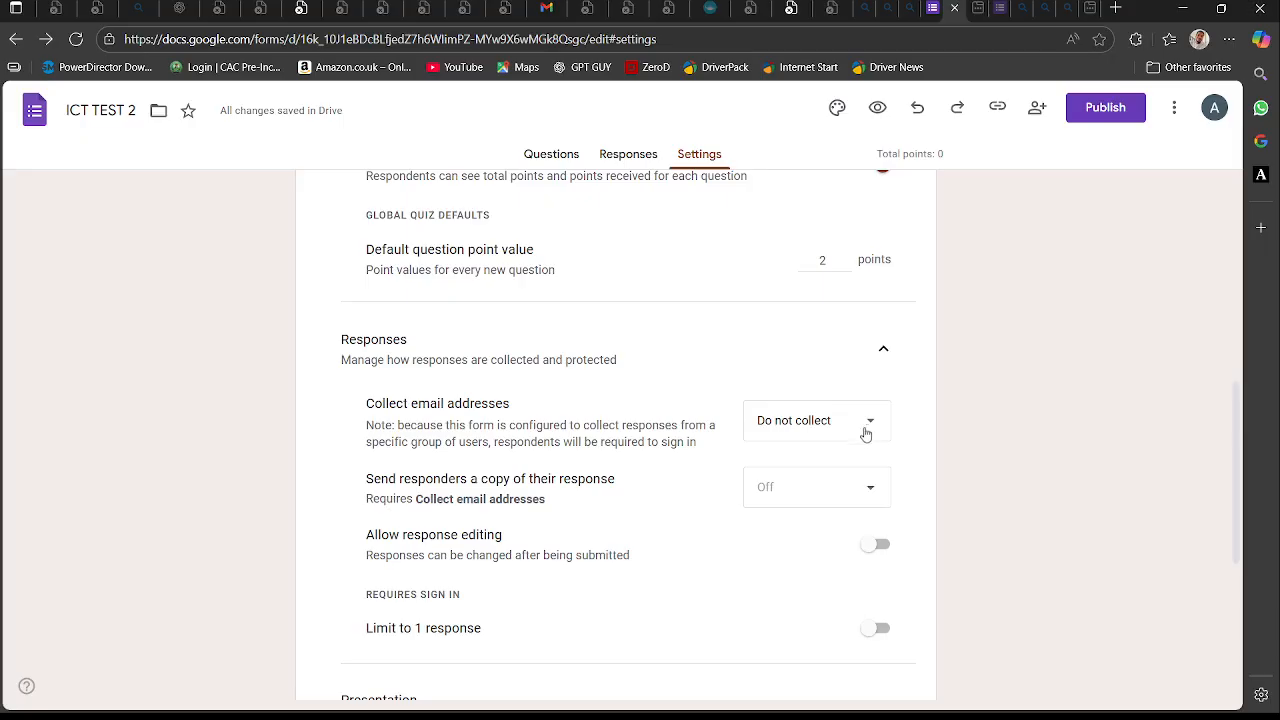
click(862, 420)
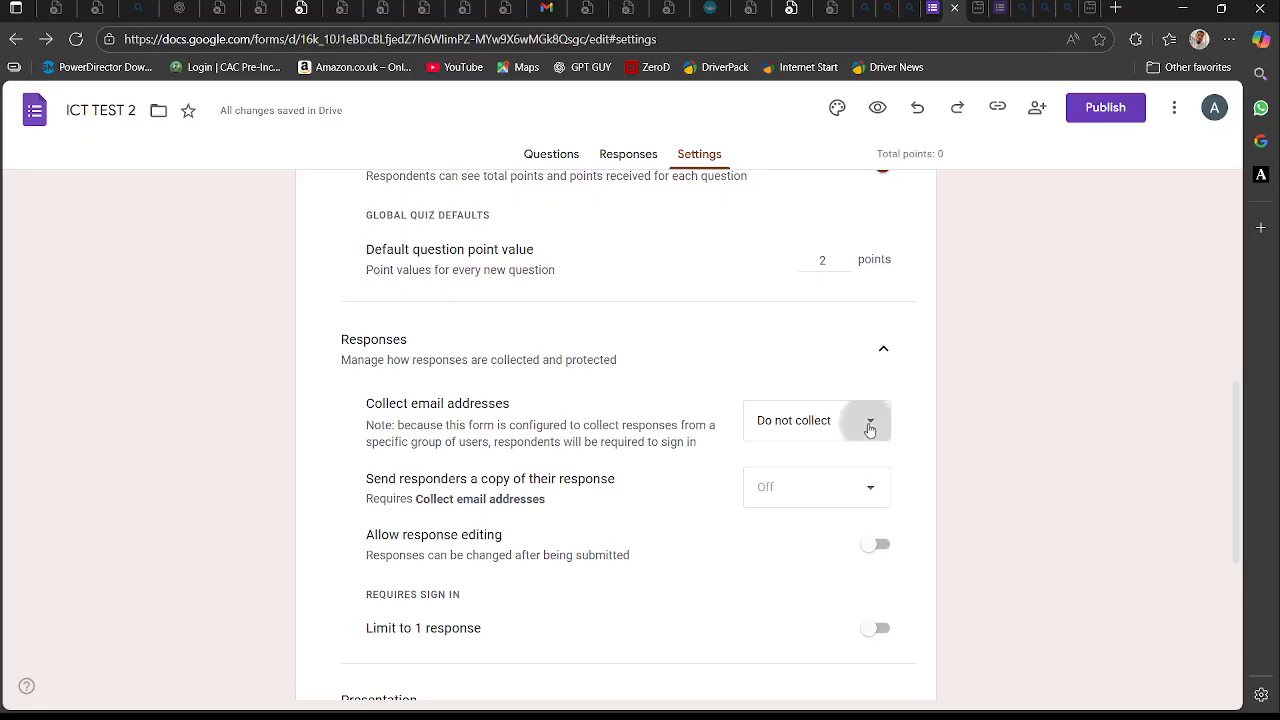
click(801, 462)
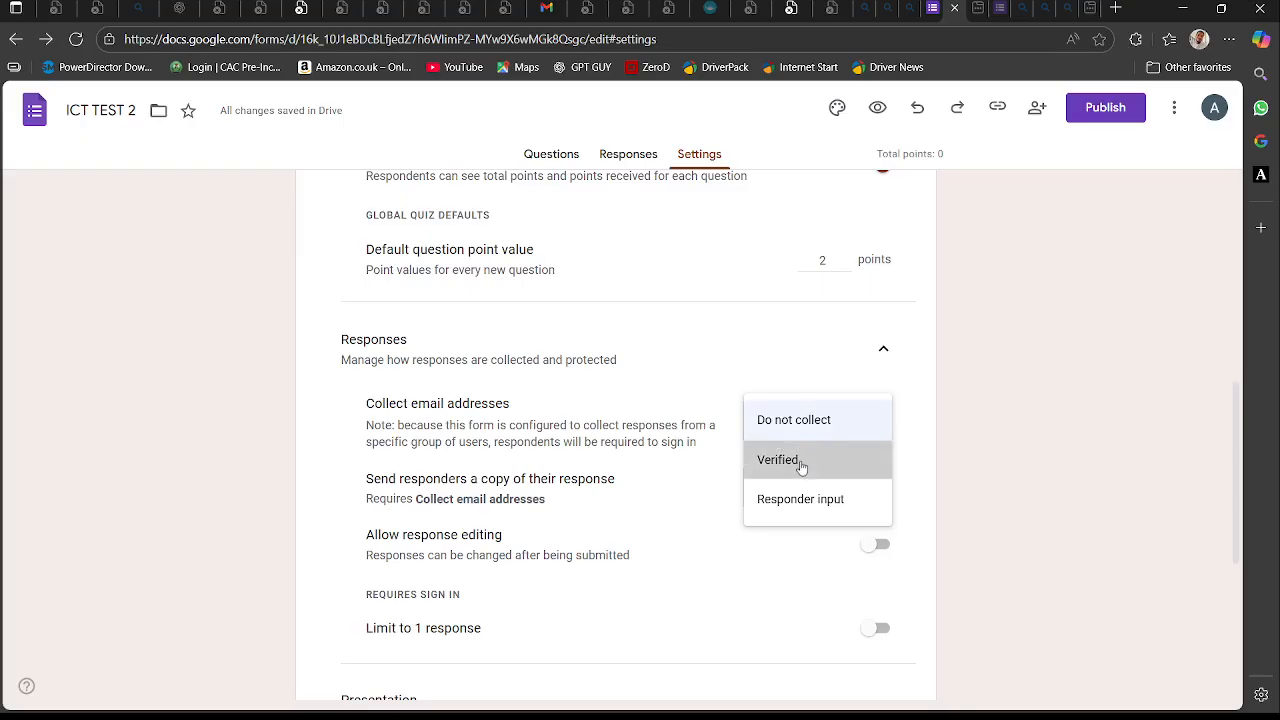
- Set the option for sending responders a copy of their response to When requested
click(871, 478)
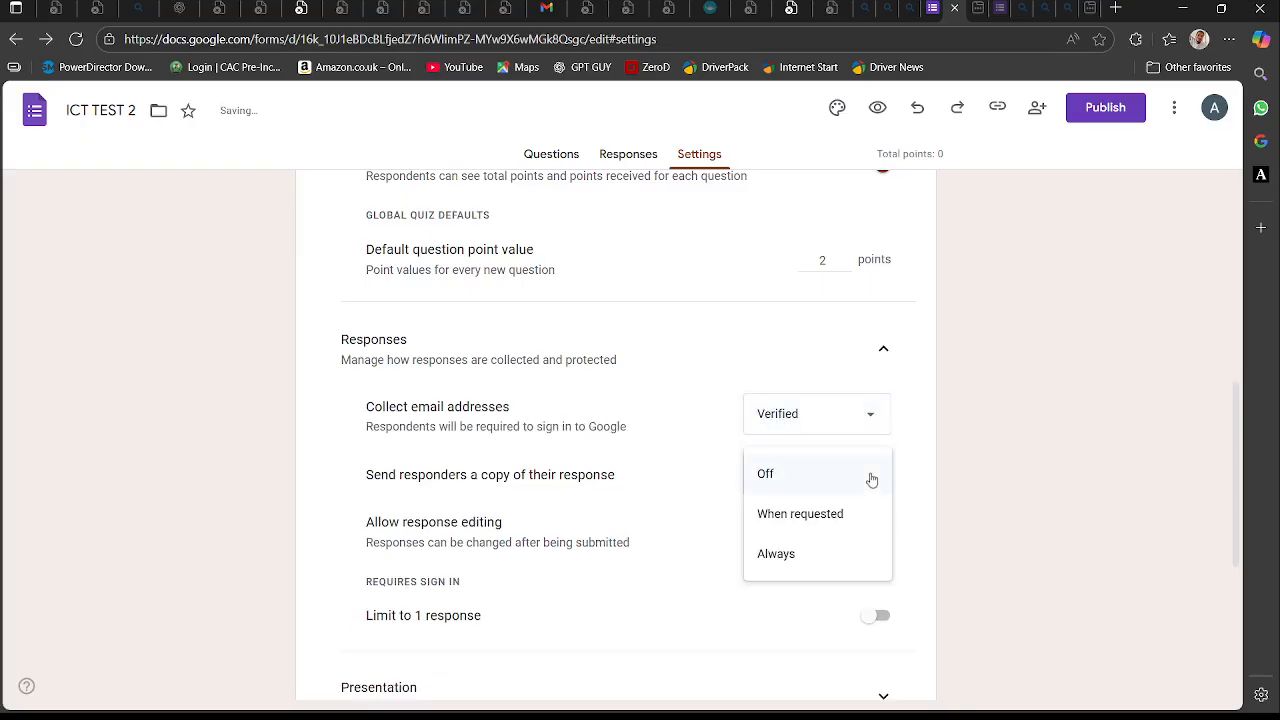
click(823, 521)
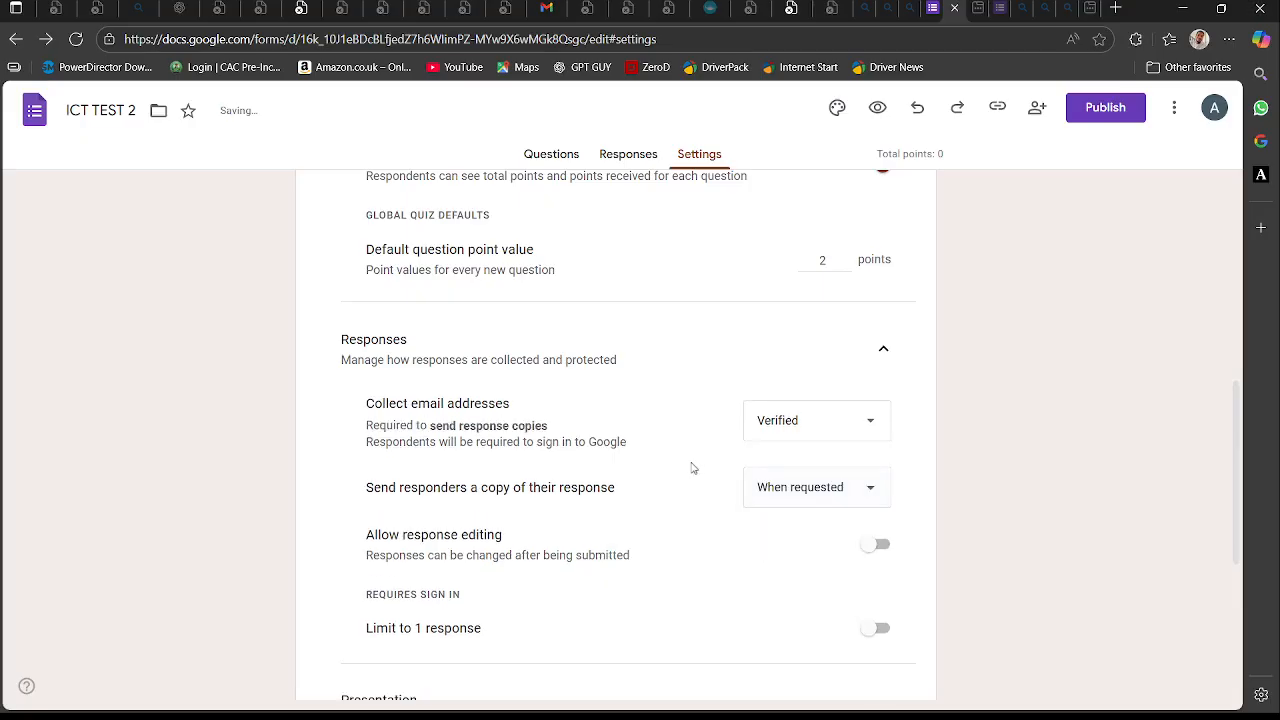
scroll(691, 466, down, 3)
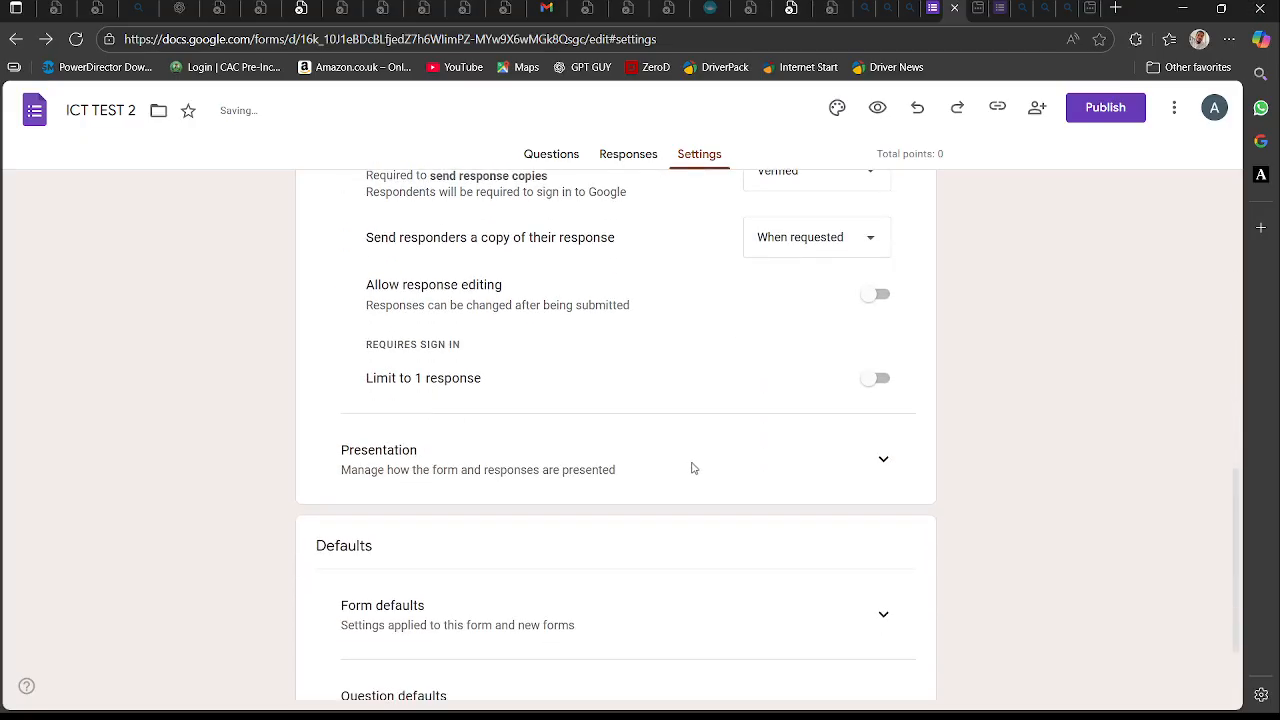
scroll(693, 468, down, 1)
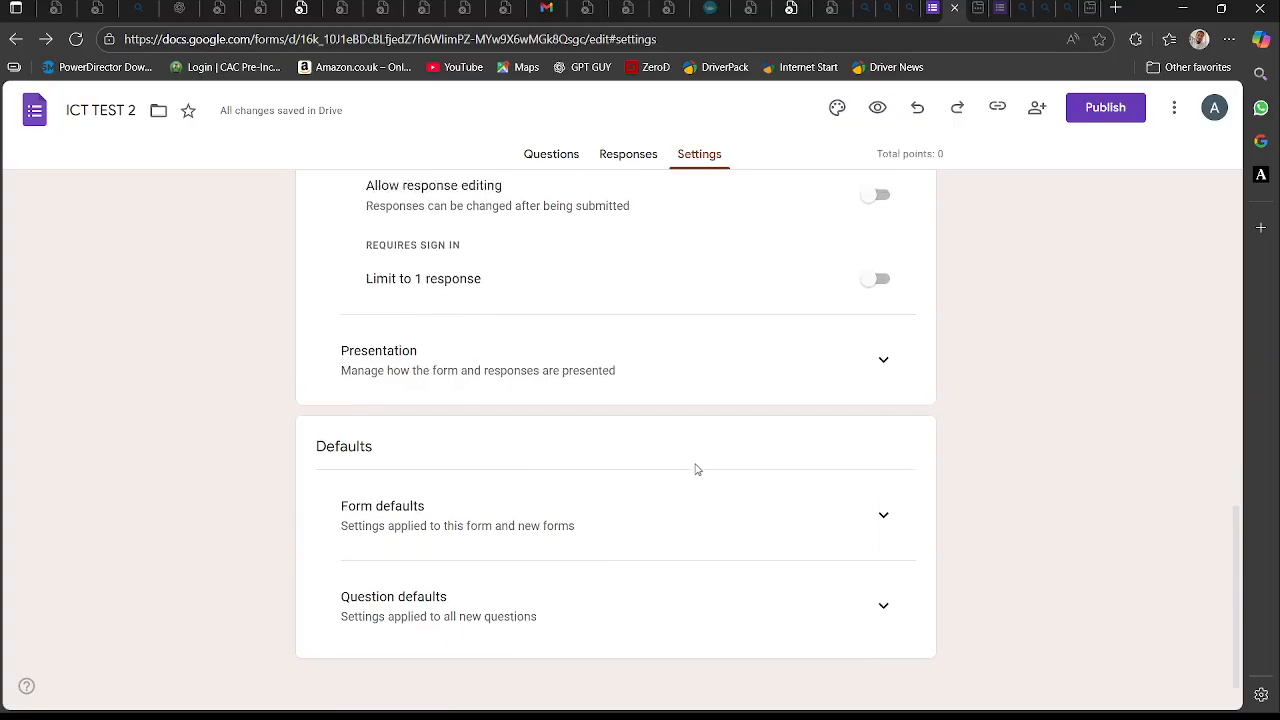
- In the answer key for "What is a computer?", mark "A computer is an electronic machine that accept data......" as the correct answer
scroll(697, 469, up, 2)
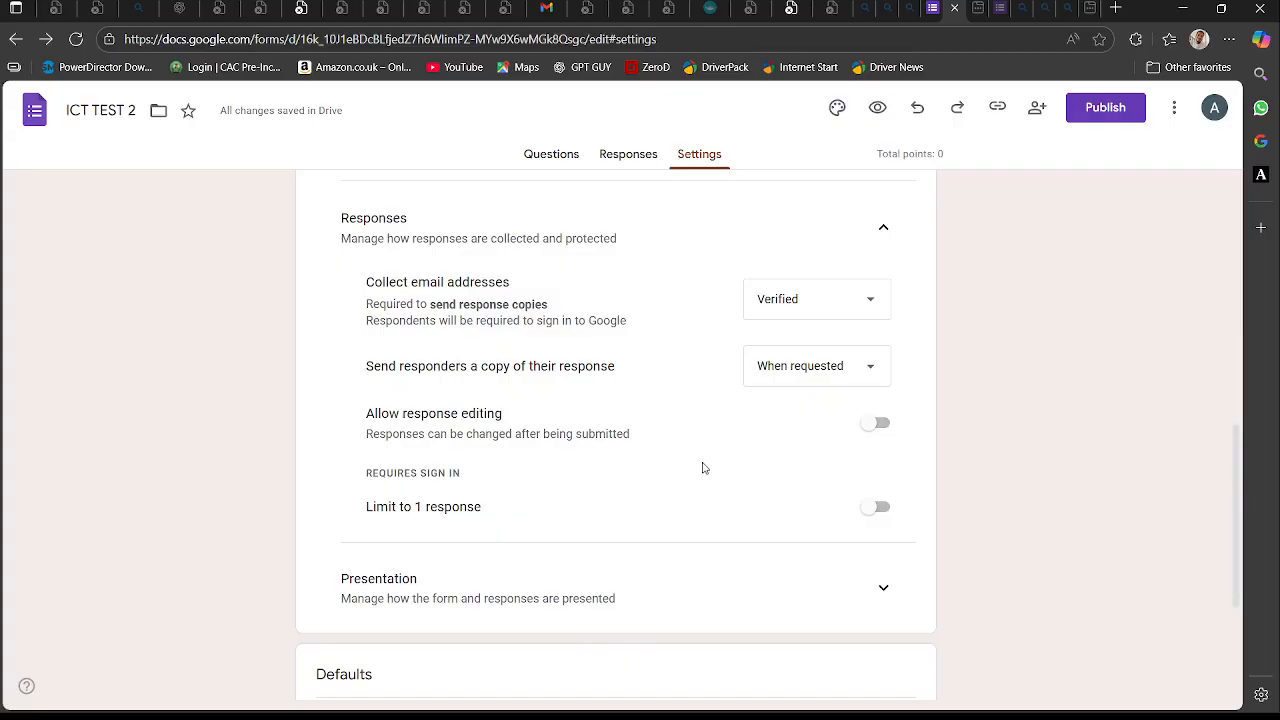
scroll(710, 465, up, 2)
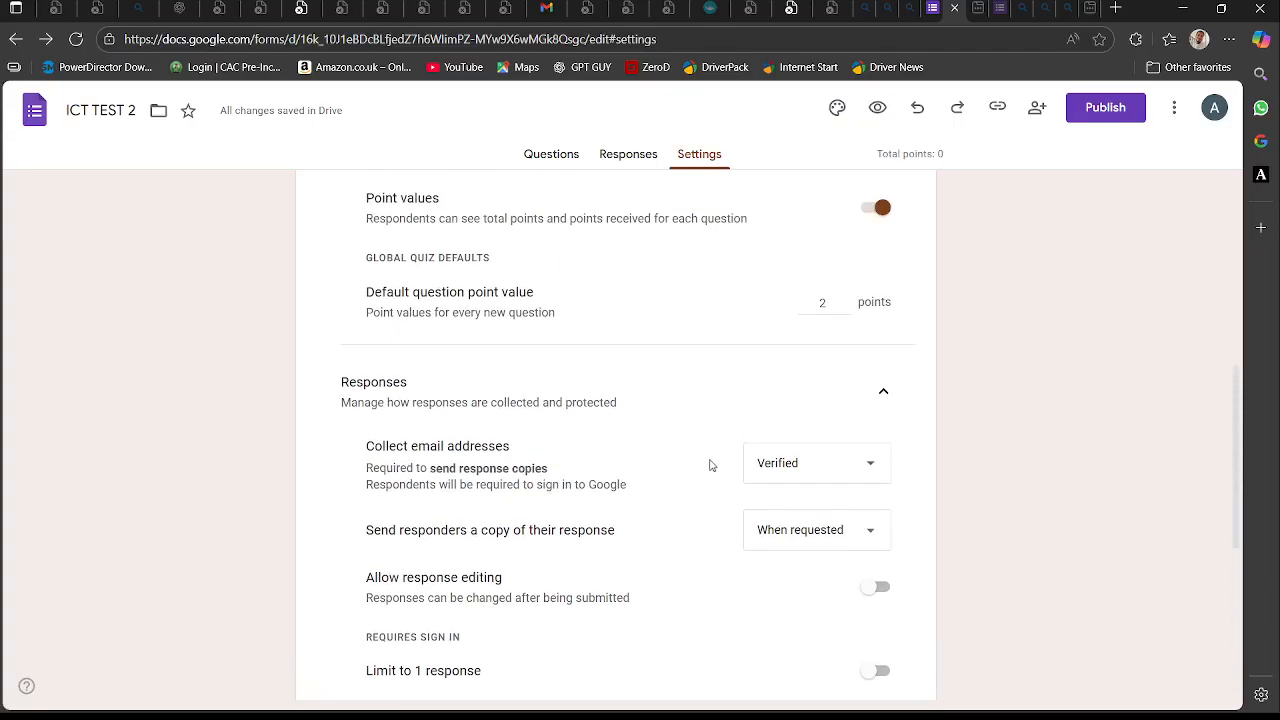
scroll(710, 465, up, 2)
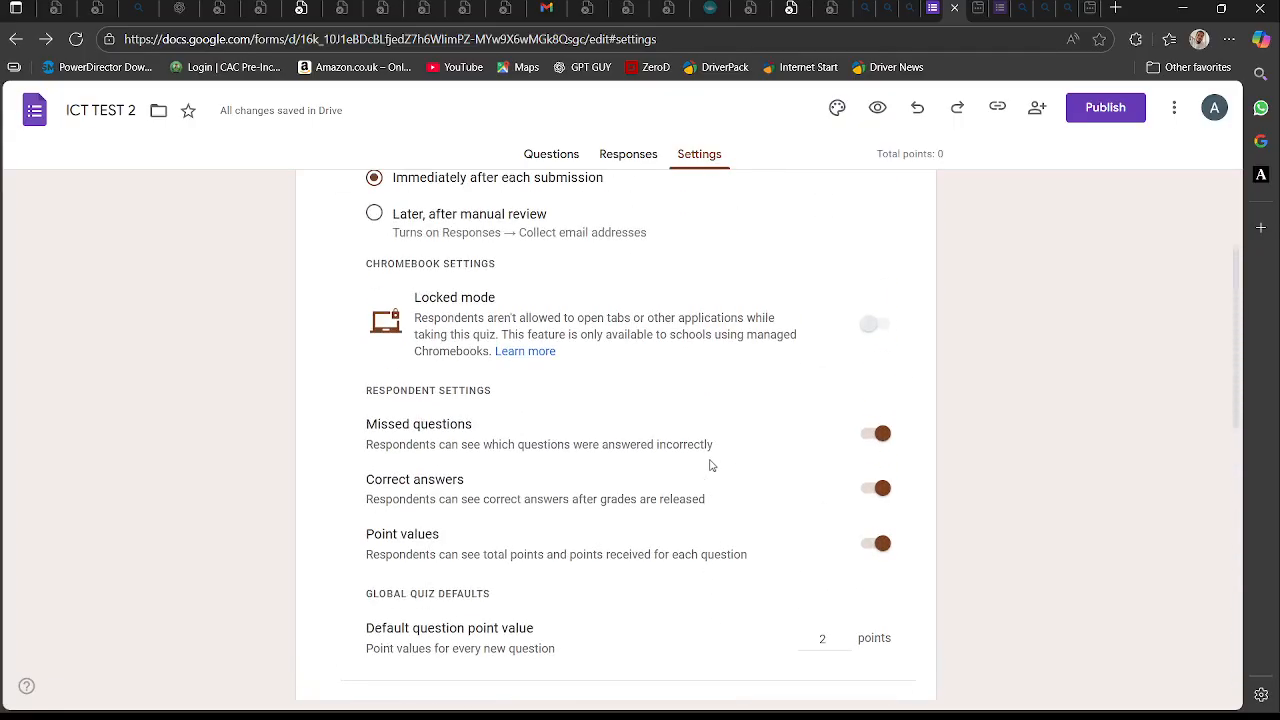
scroll(710, 465, up, 2)
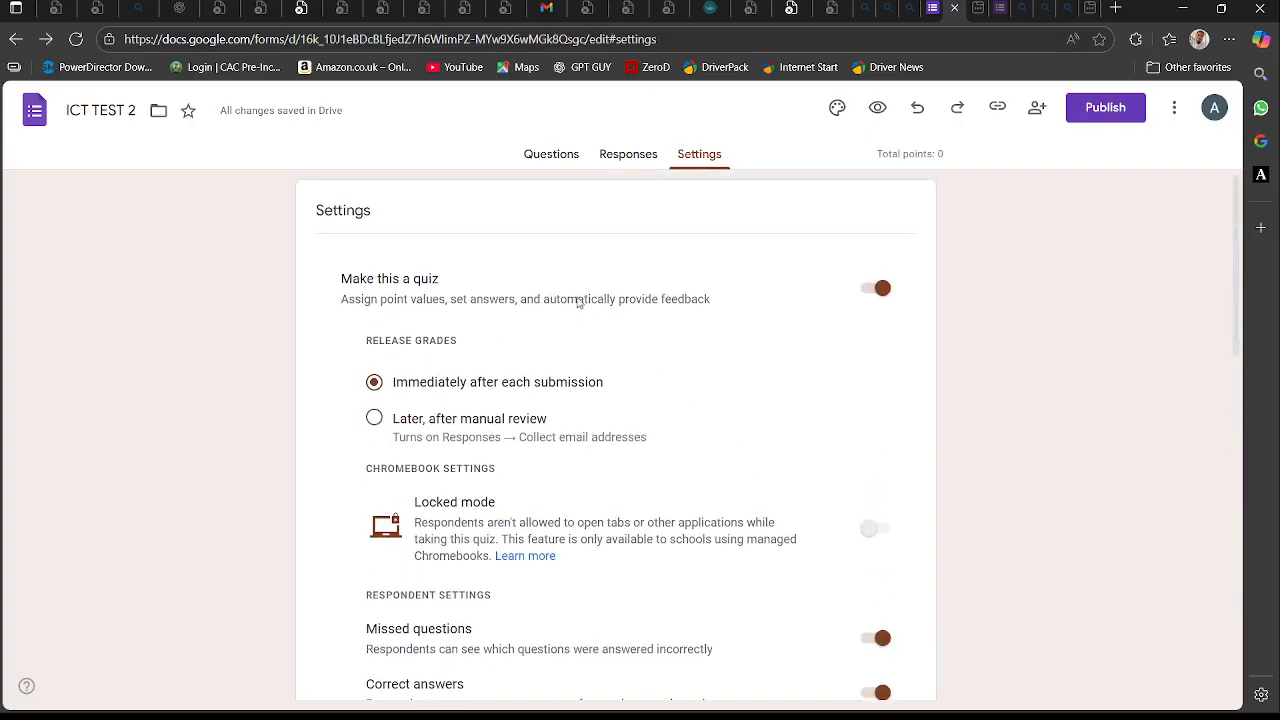
click(552, 156)
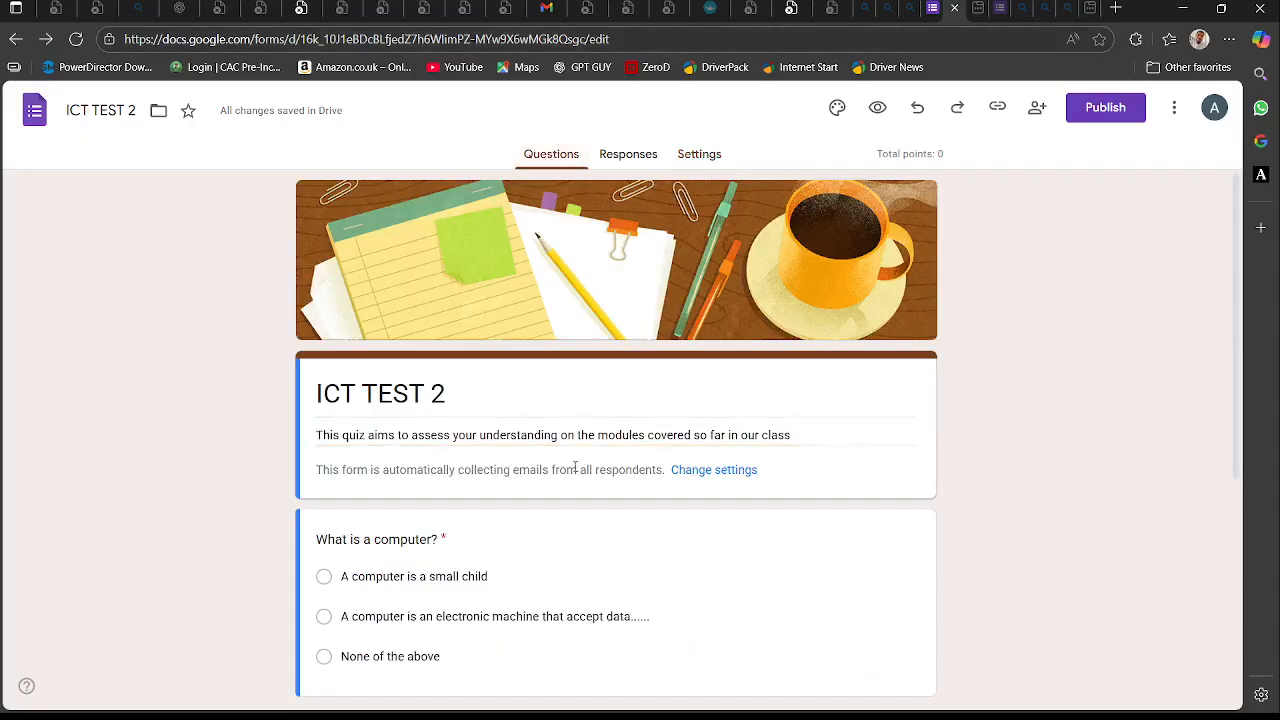
scroll(575, 467, down, 2)
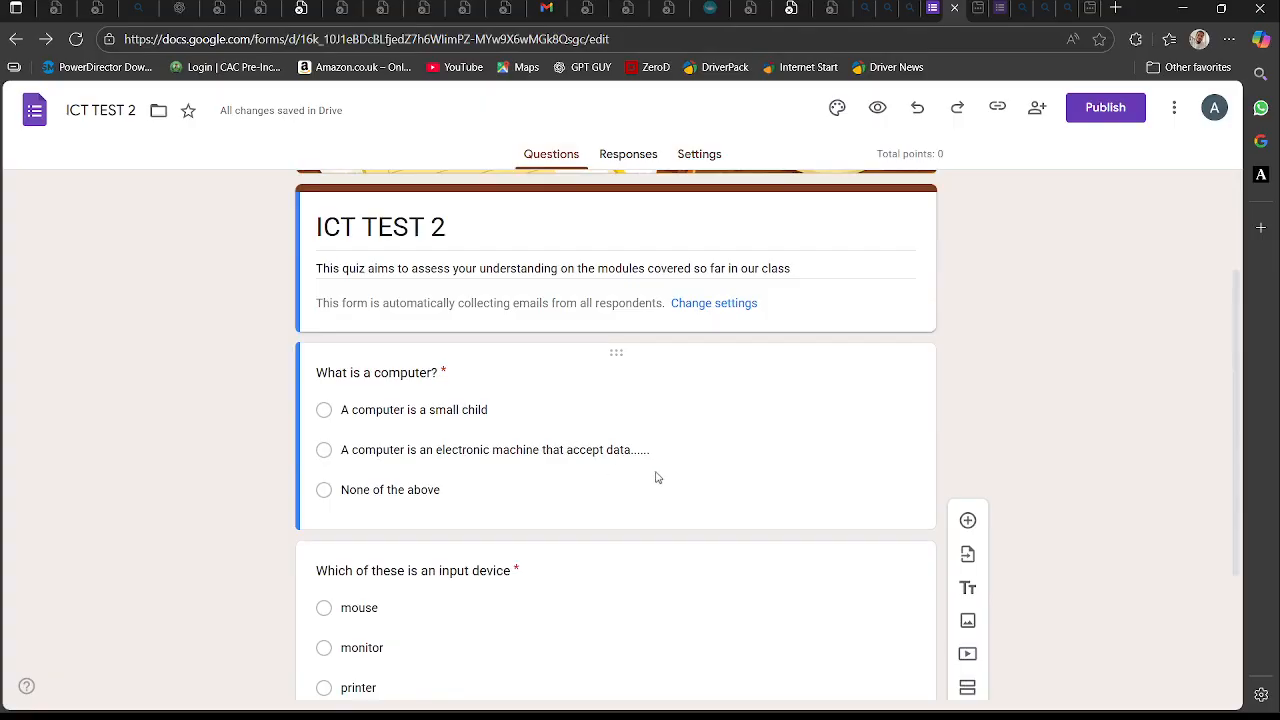
click(706, 450)
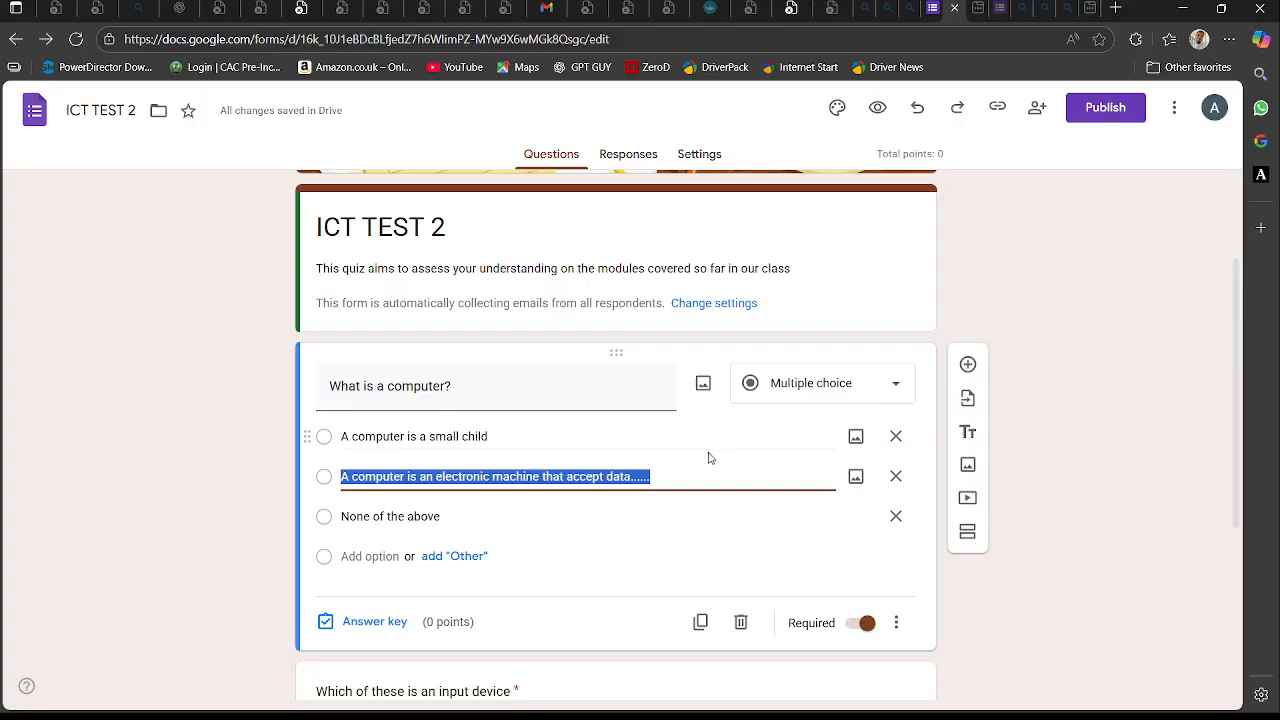
scroll(530, 563, down, 2)
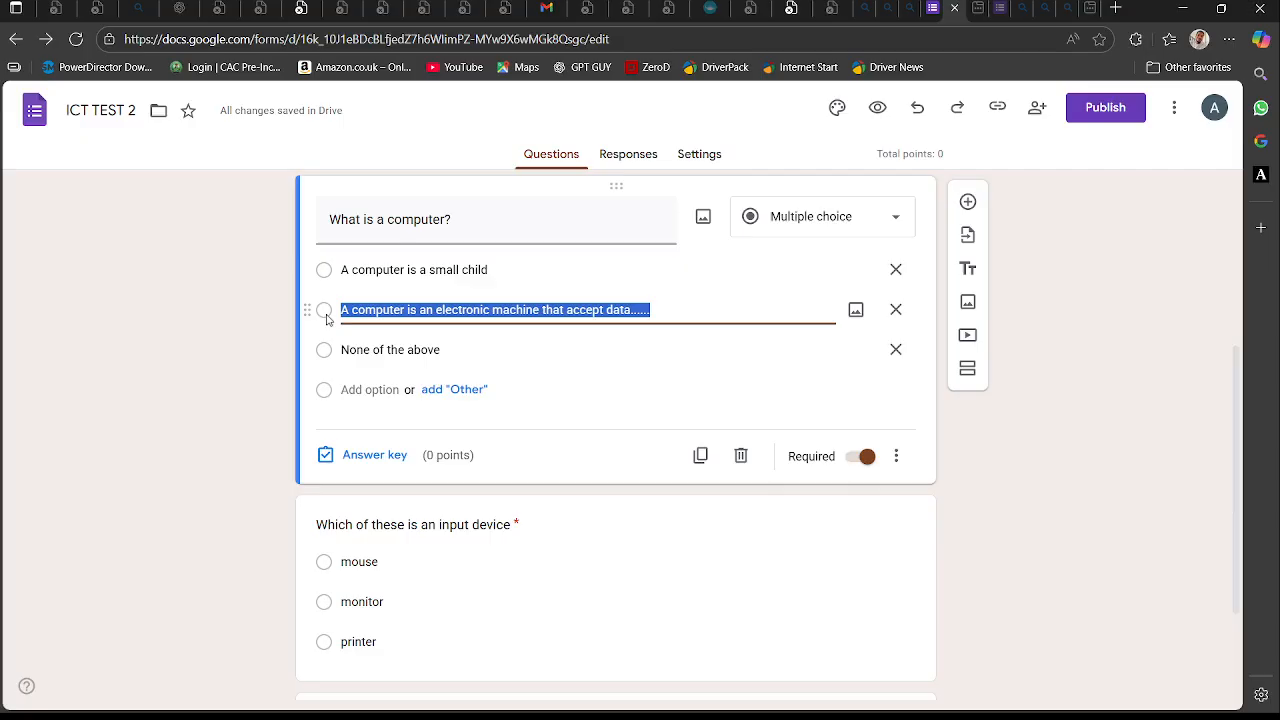
click(362, 455)
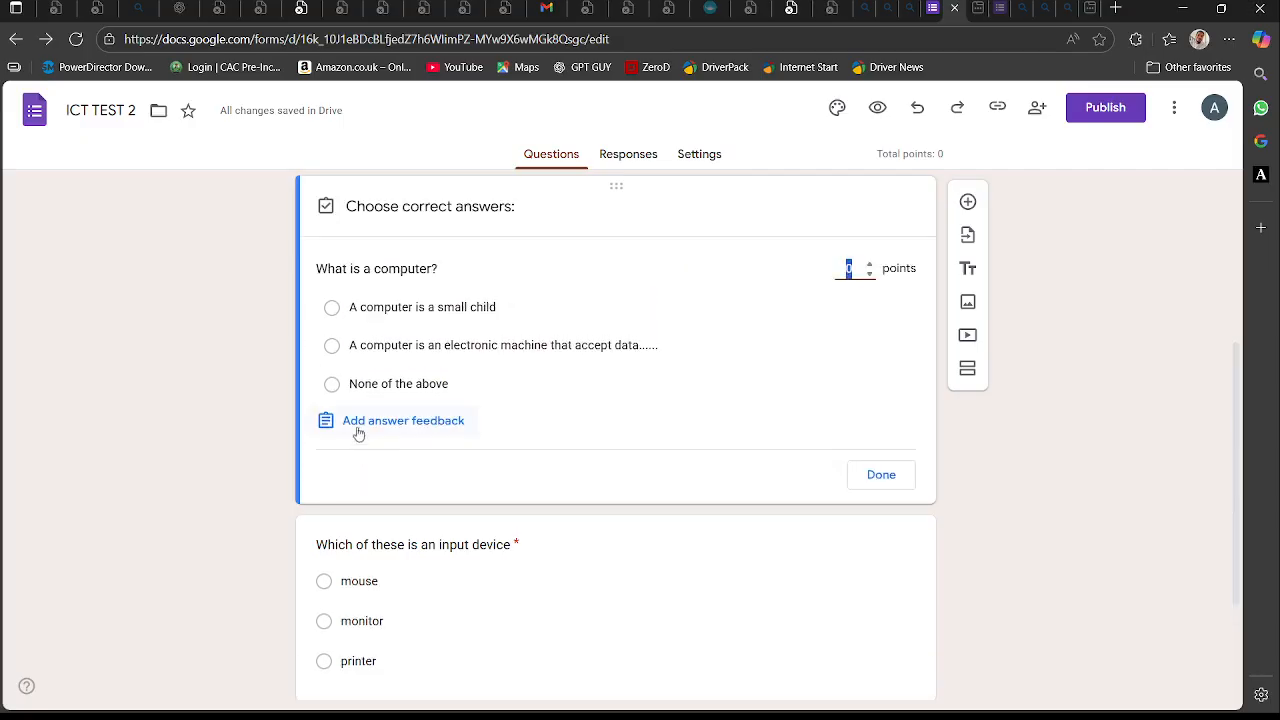
click(381, 352)
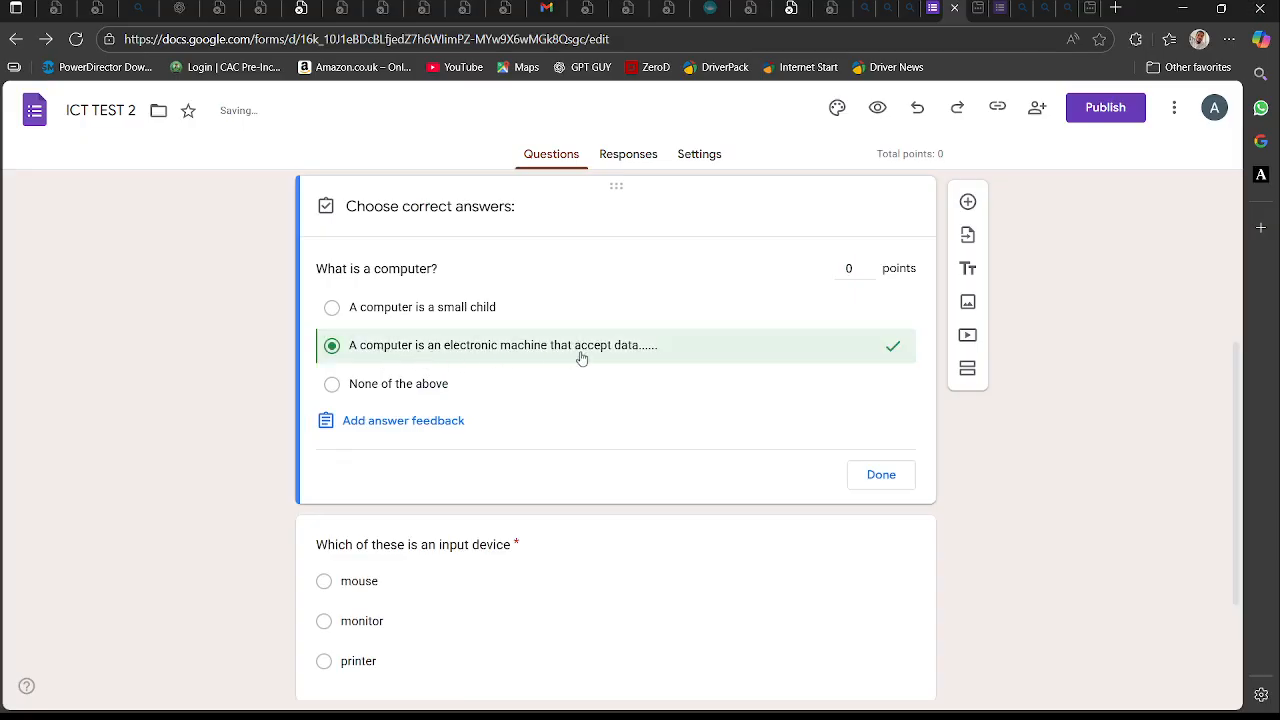
click(892, 478)
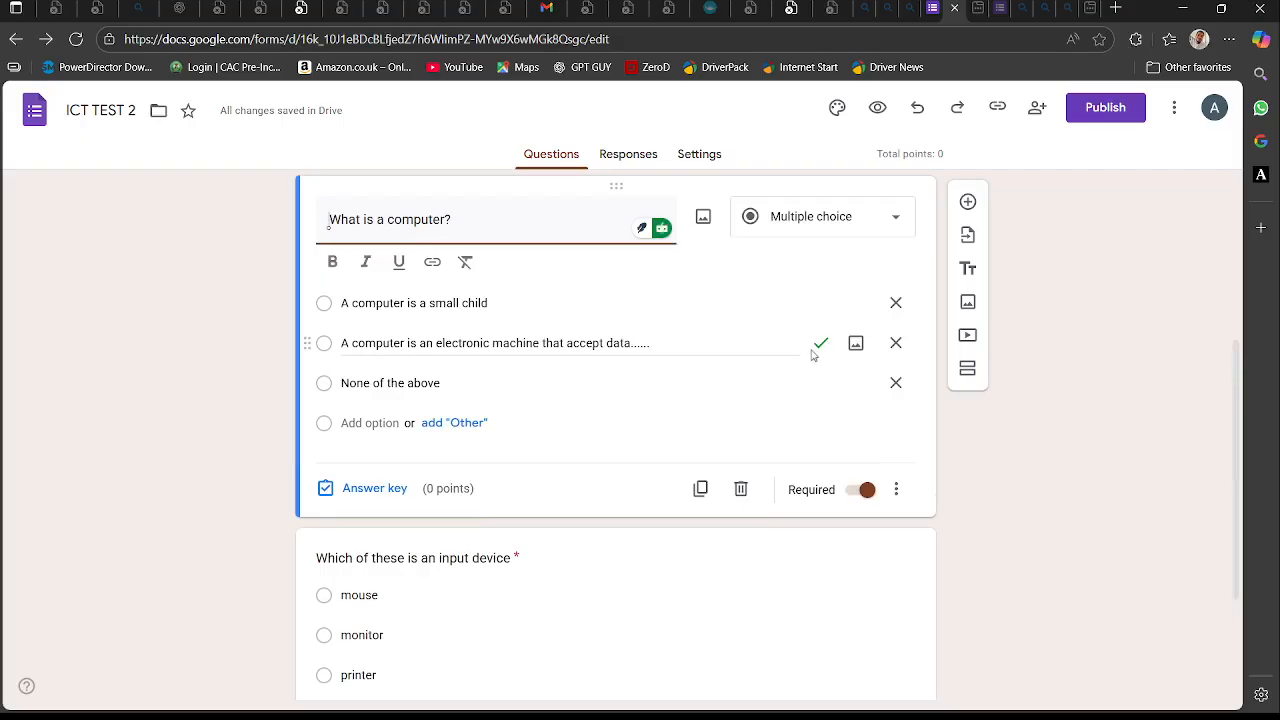
- In the answer key for "Which of these is an input device", mark "mouse" as the correct answer
scroll(630, 470, down, 2)
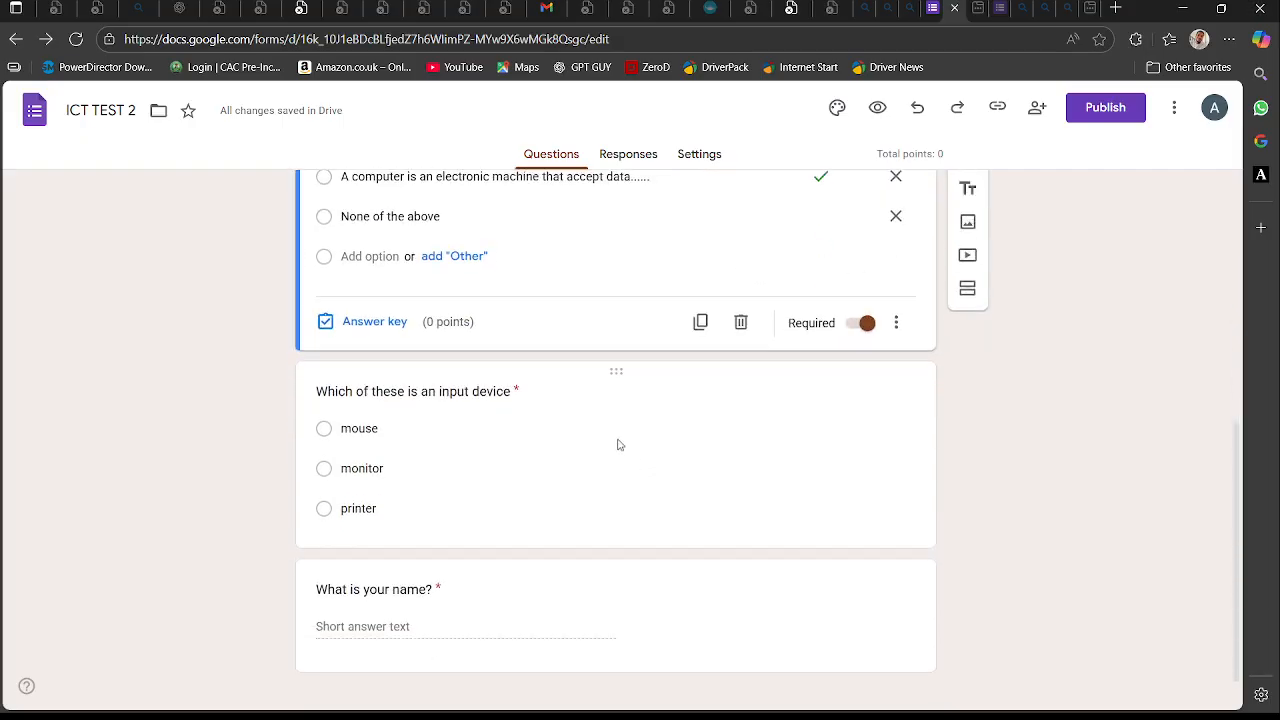
click(584, 460)
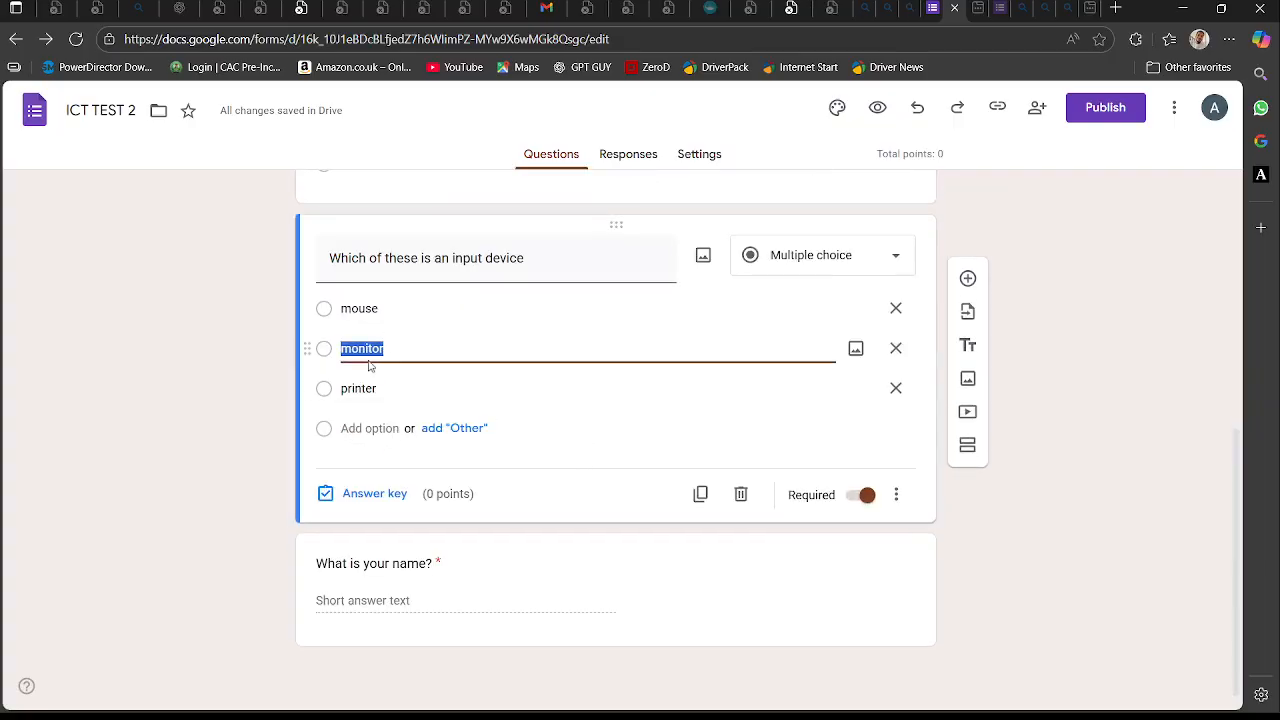
click(349, 309)
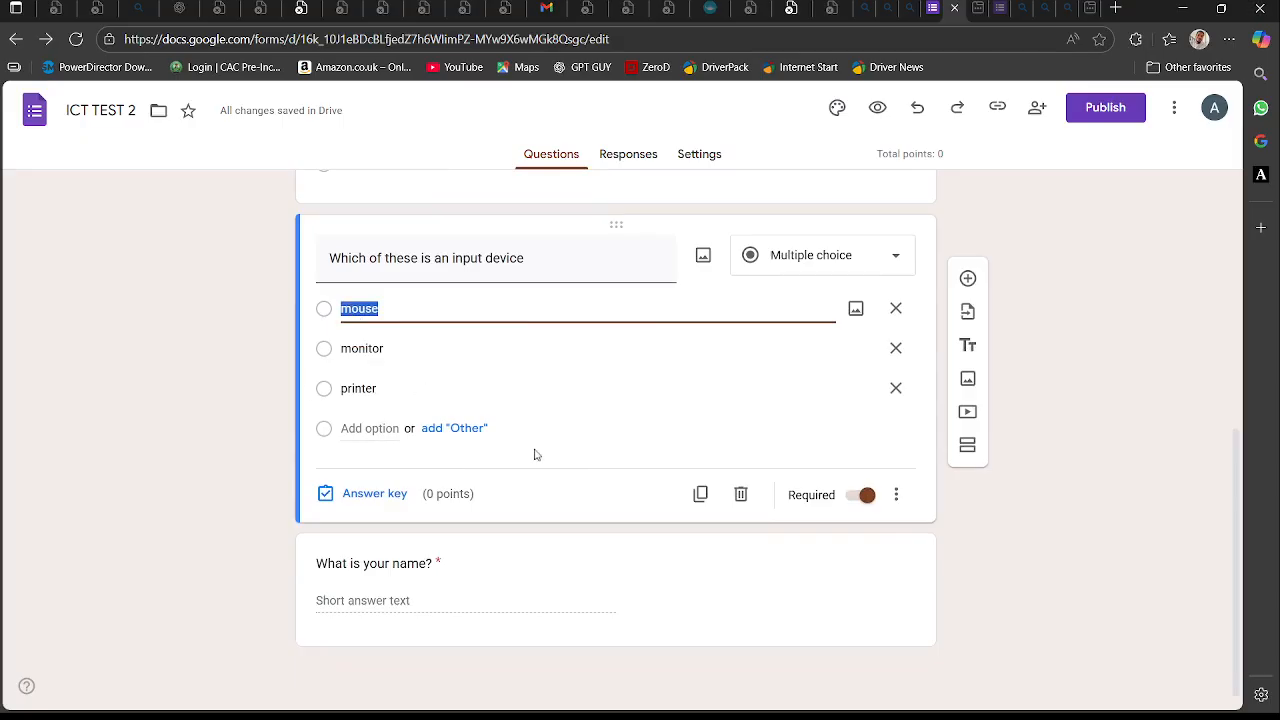
click(366, 493)
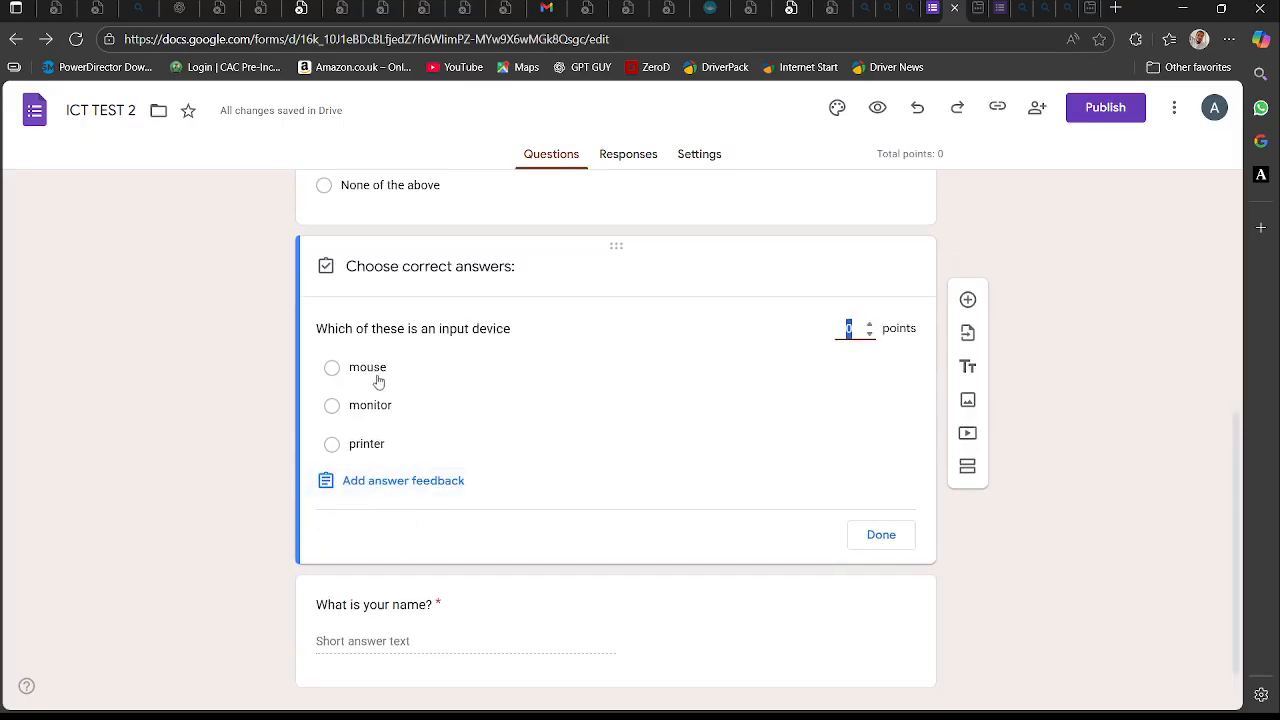
click(374, 376)
click(862, 537)
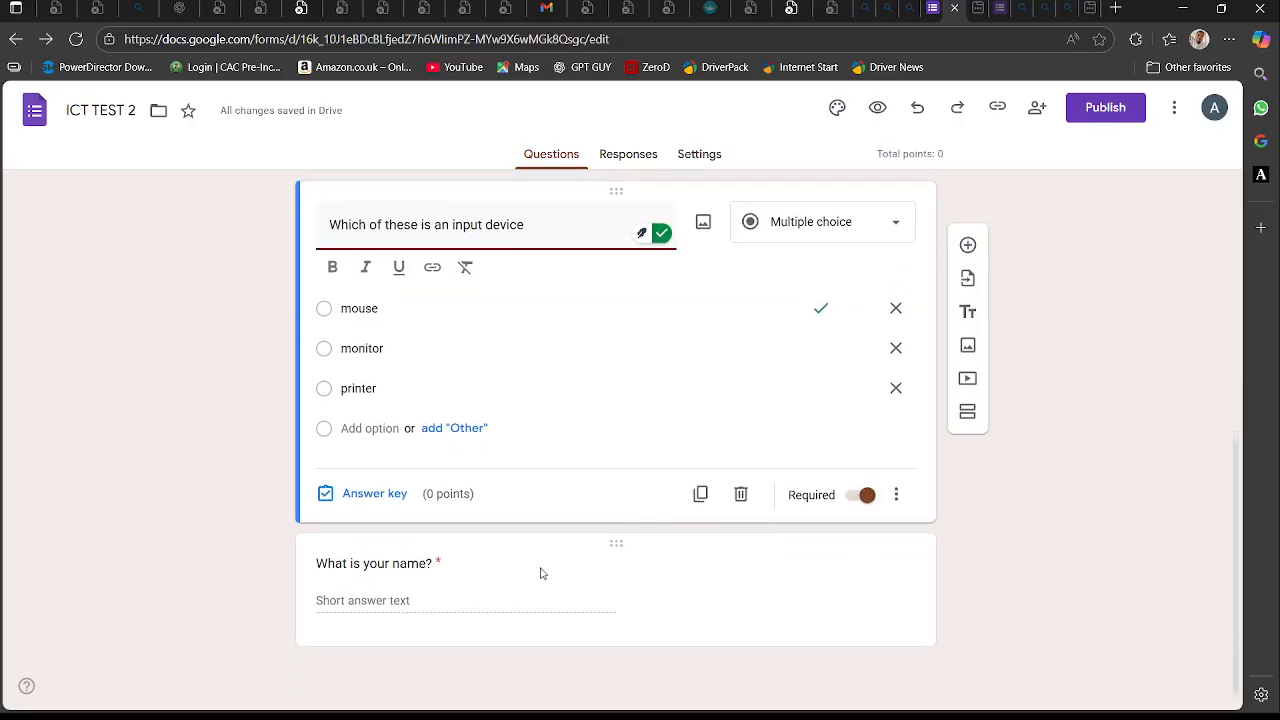
- Preview the quiz as a respondent and examine its email field, questions, point values and response-copy option
click(540, 572)
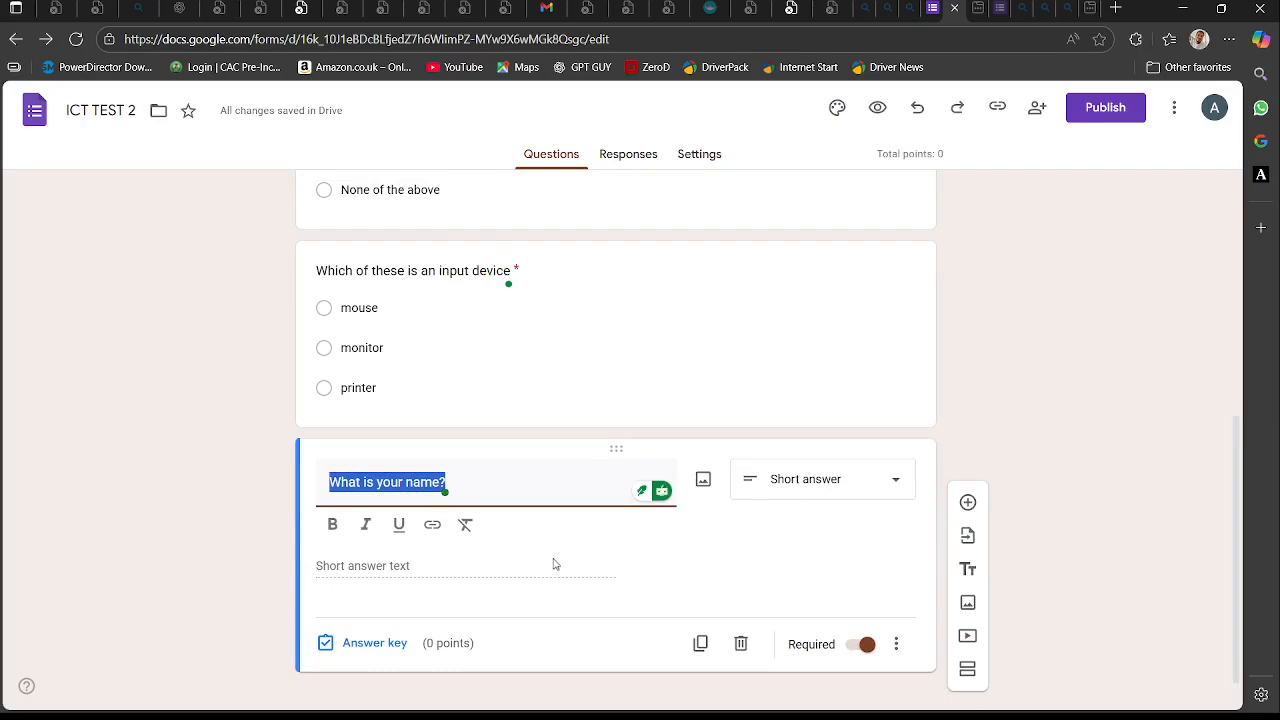
scroll(558, 575, up, 5)
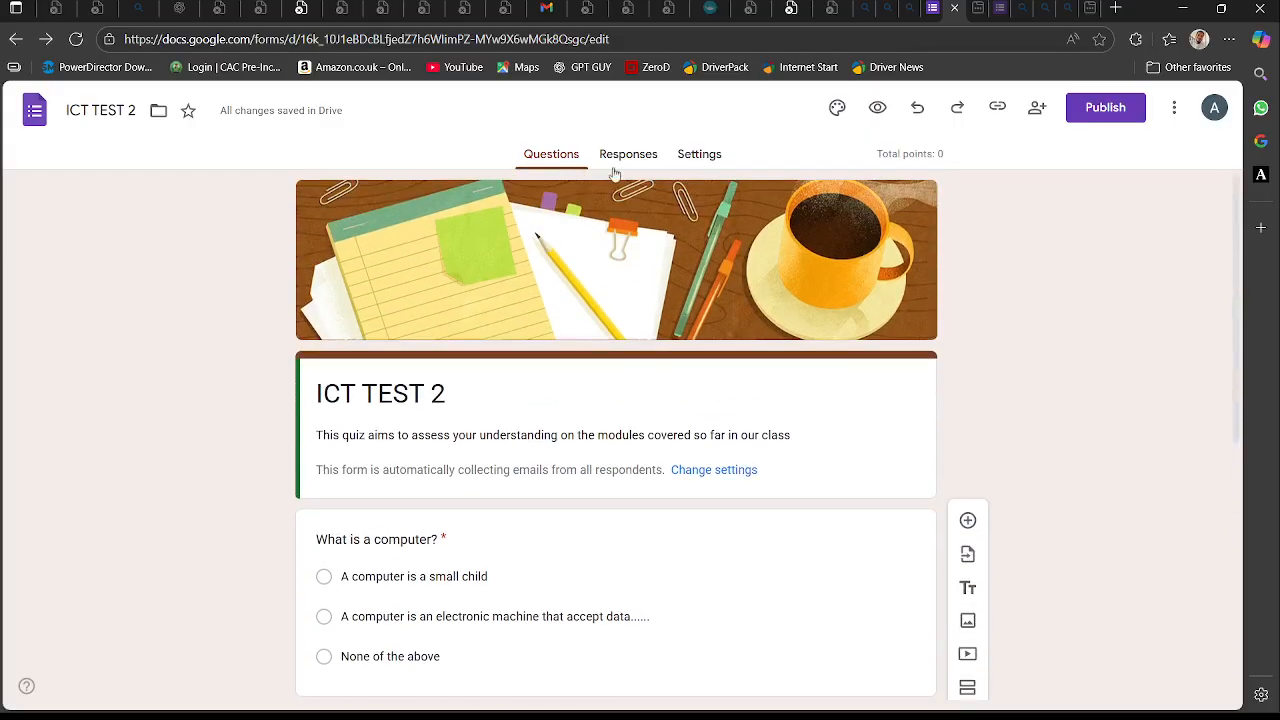
click(877, 108)
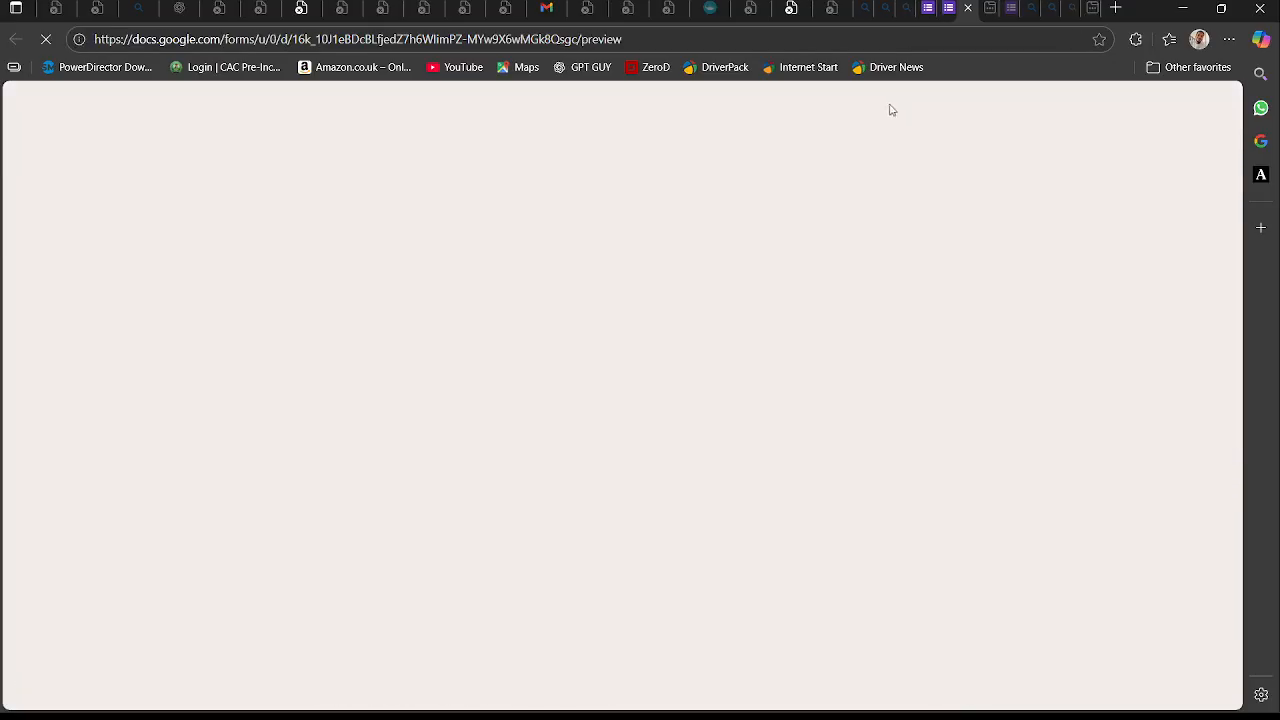
scroll(688, 340, down, 2)
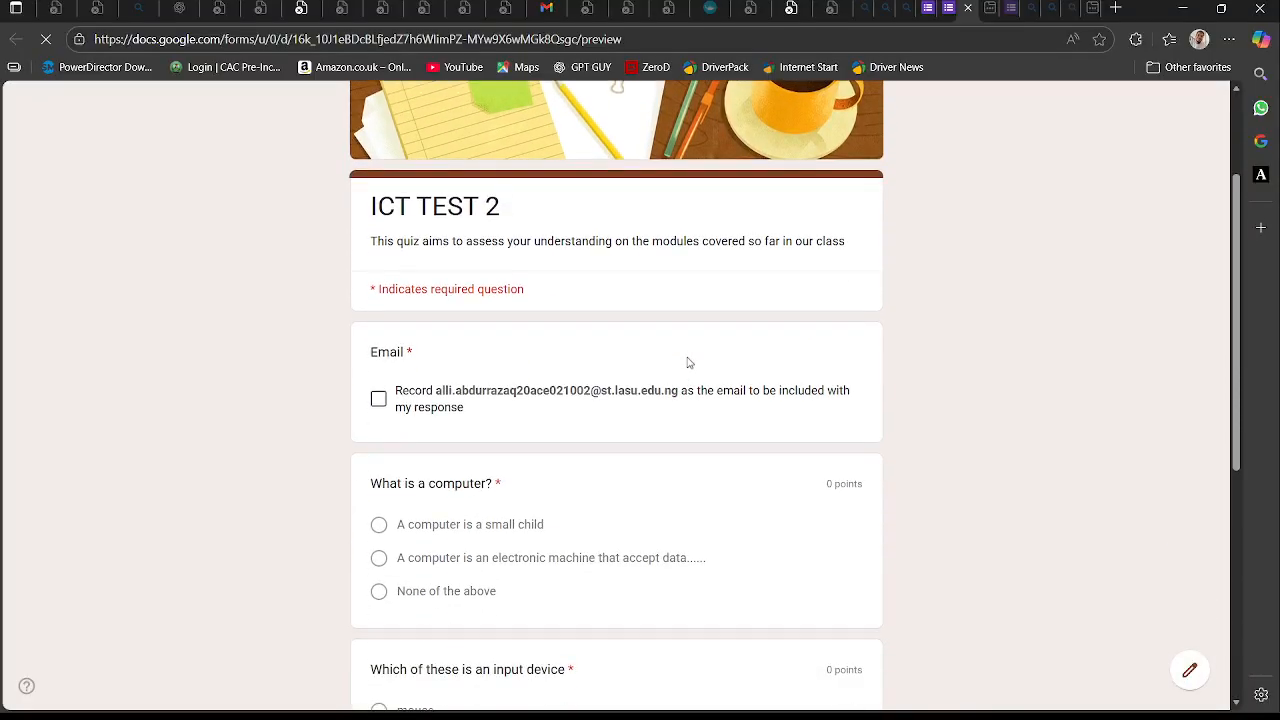
scroll(688, 366, down, 2)
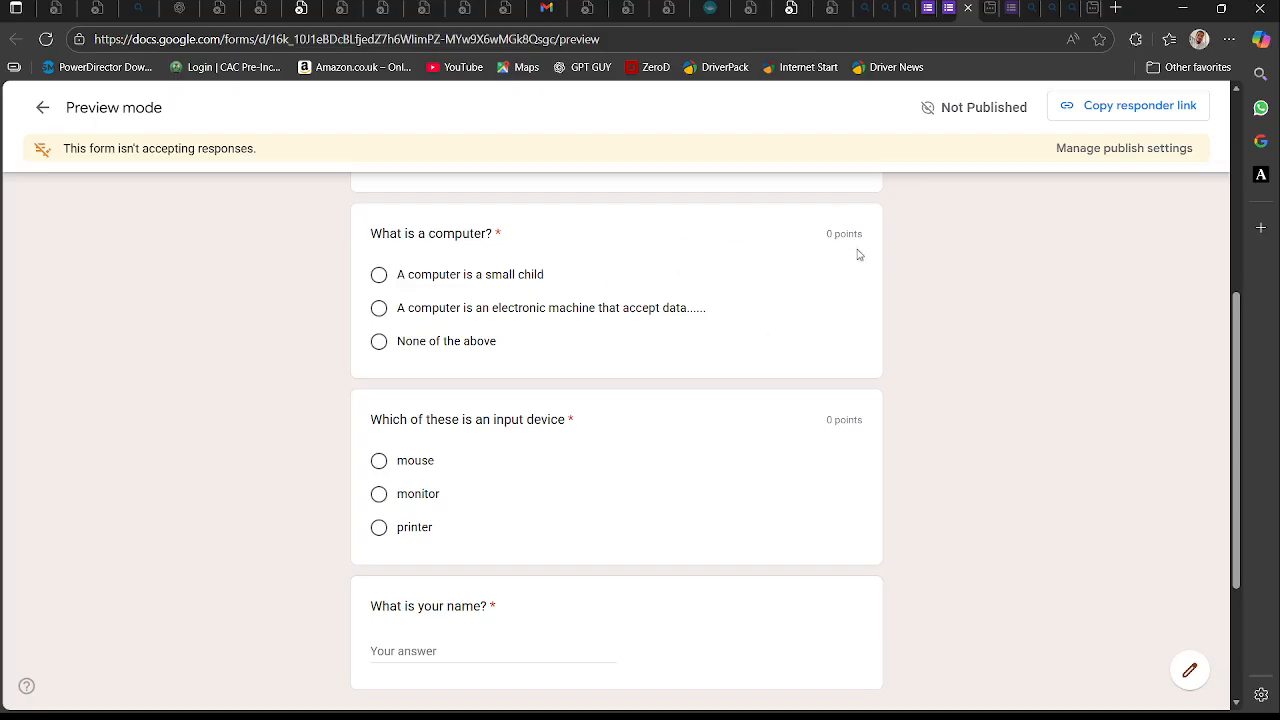
scroll(826, 274, down, 2)
scroll(825, 274, up, 1)
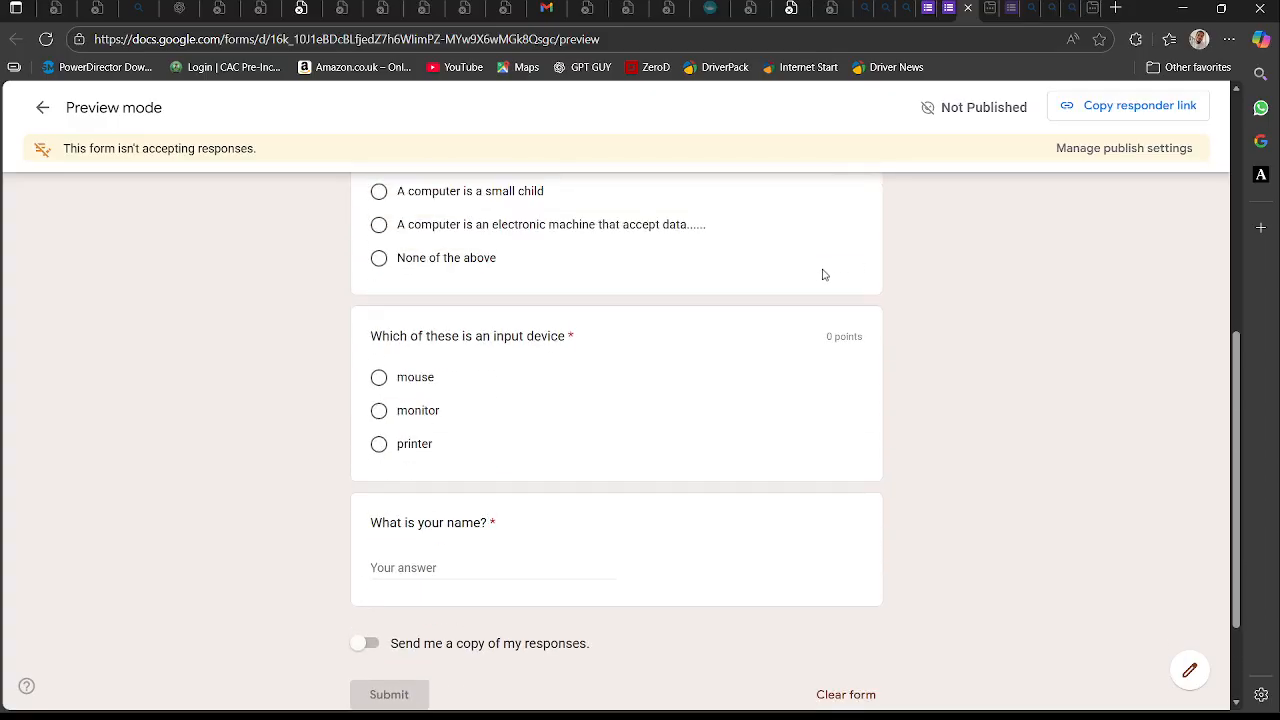
scroll(824, 274, down, 2)
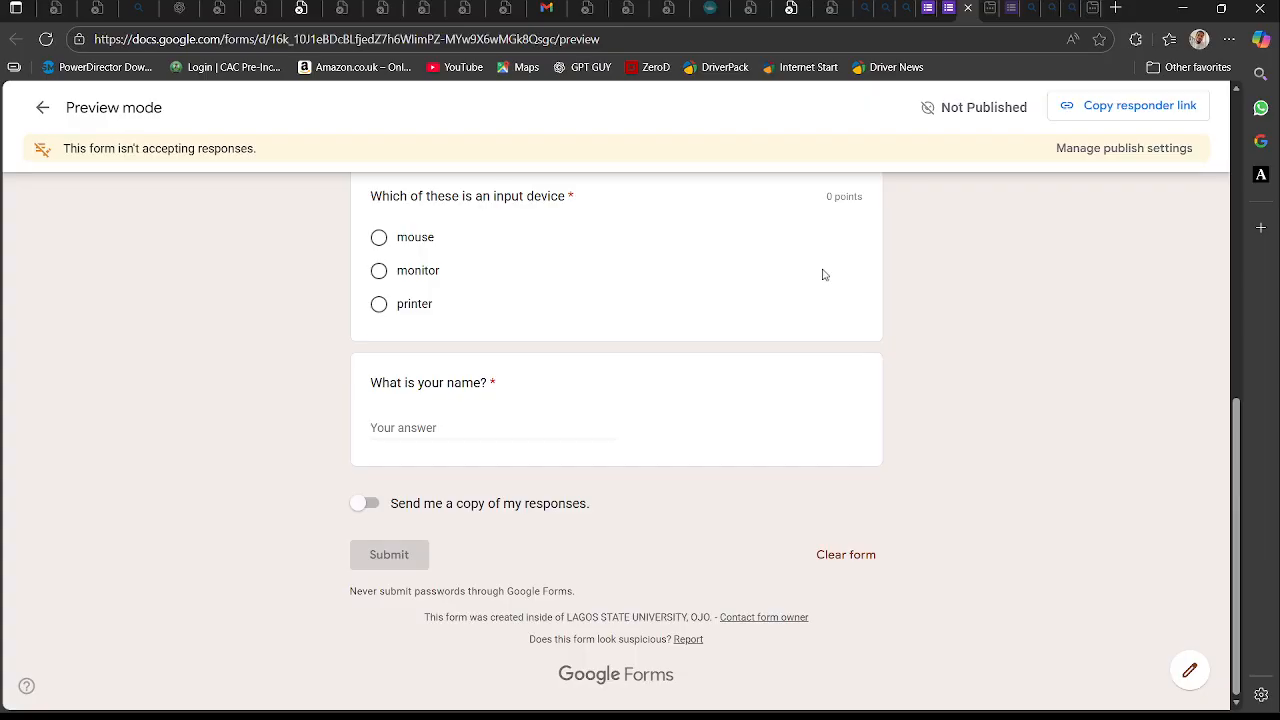
- Leave the preview and publish the form for anyone in LAGOS STATE UNIVERSITY, OJO, dismissing the tour tips
scroll(824, 274, up, 5)
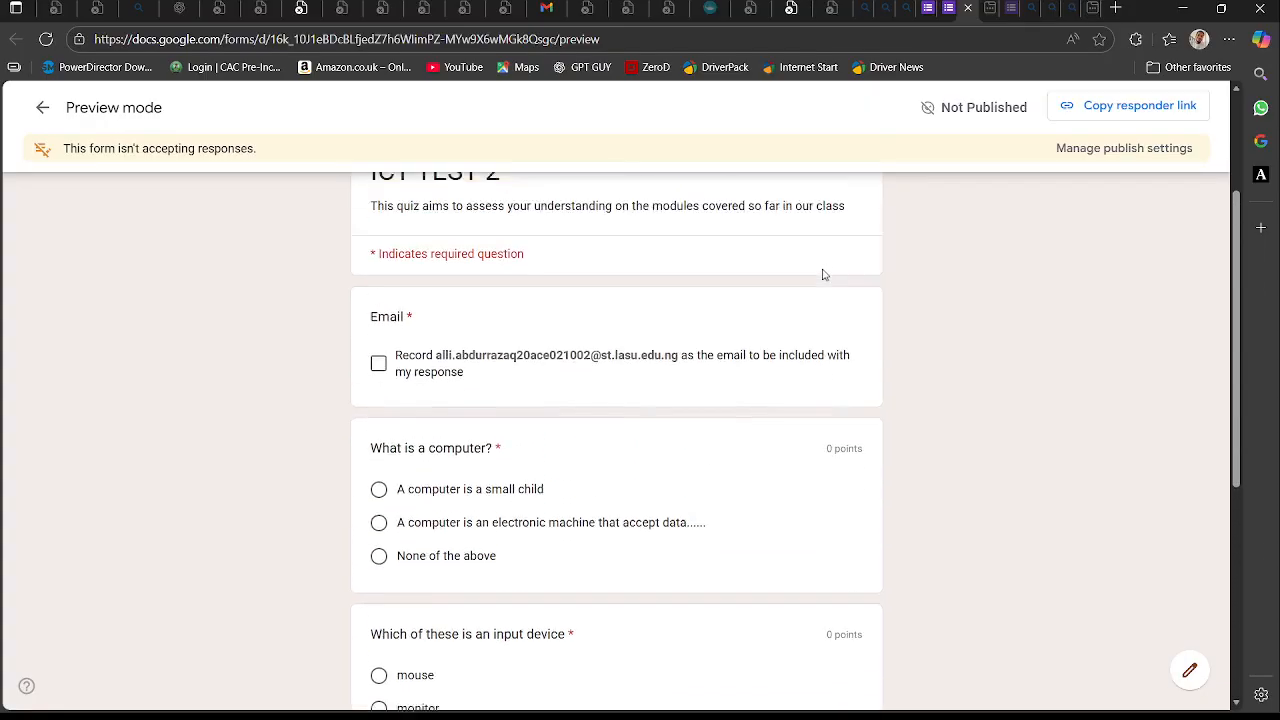
scroll(824, 274, up, 2)
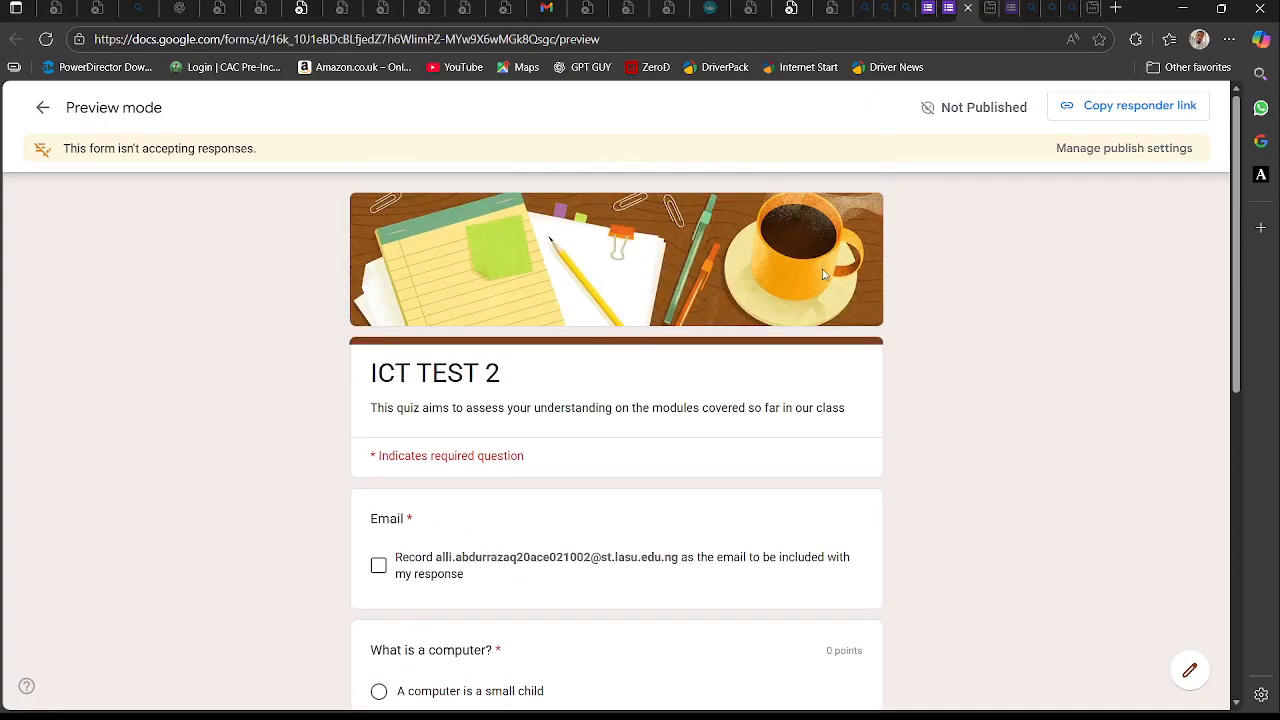
click(42, 107)
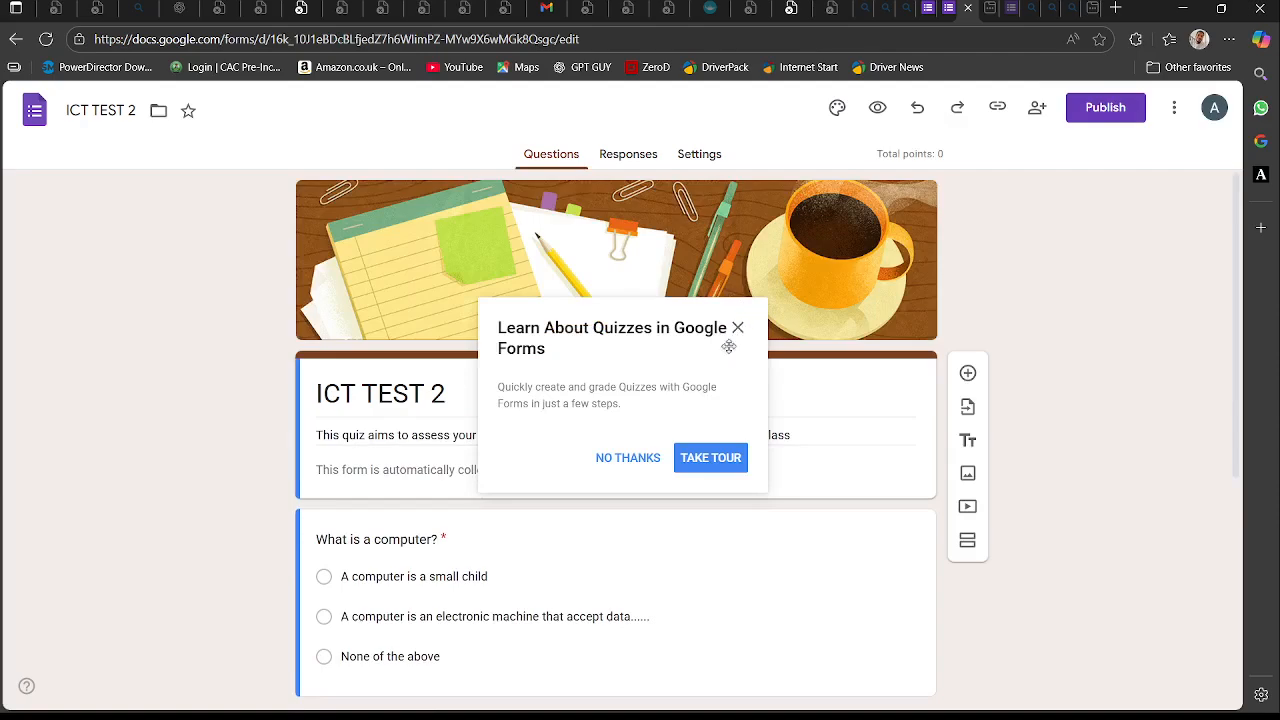
click(662, 458)
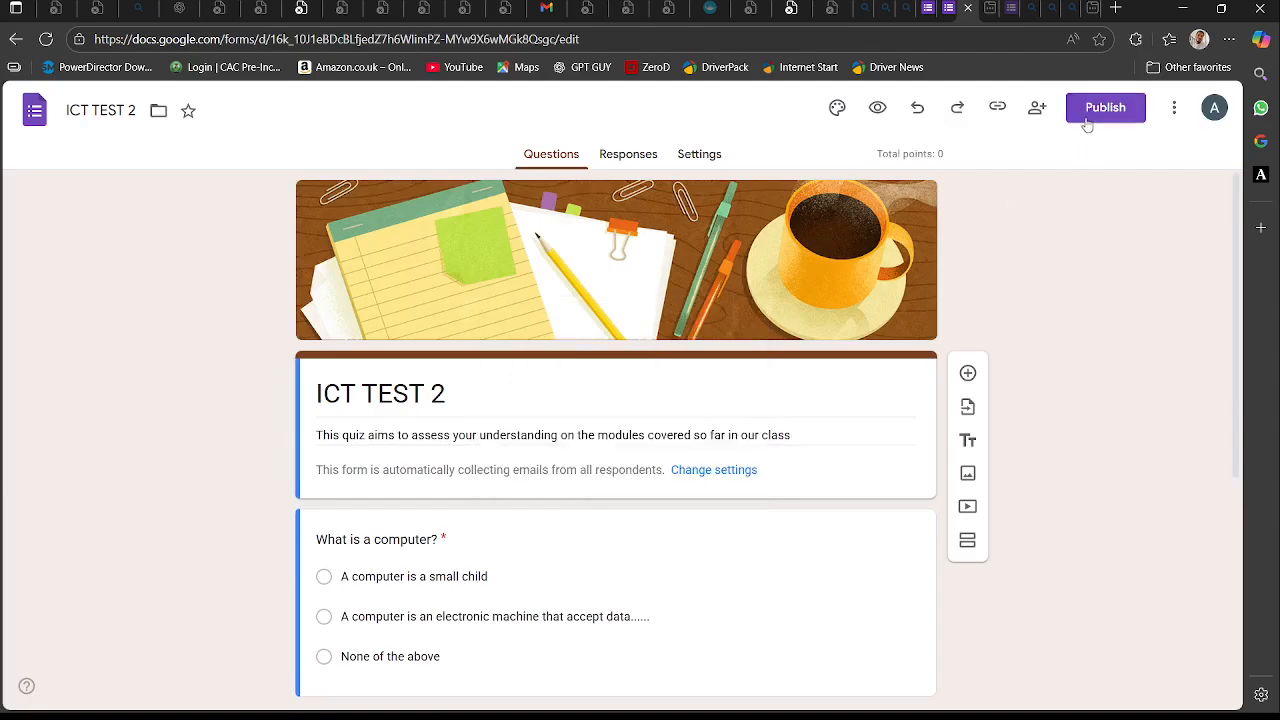
click(1086, 118)
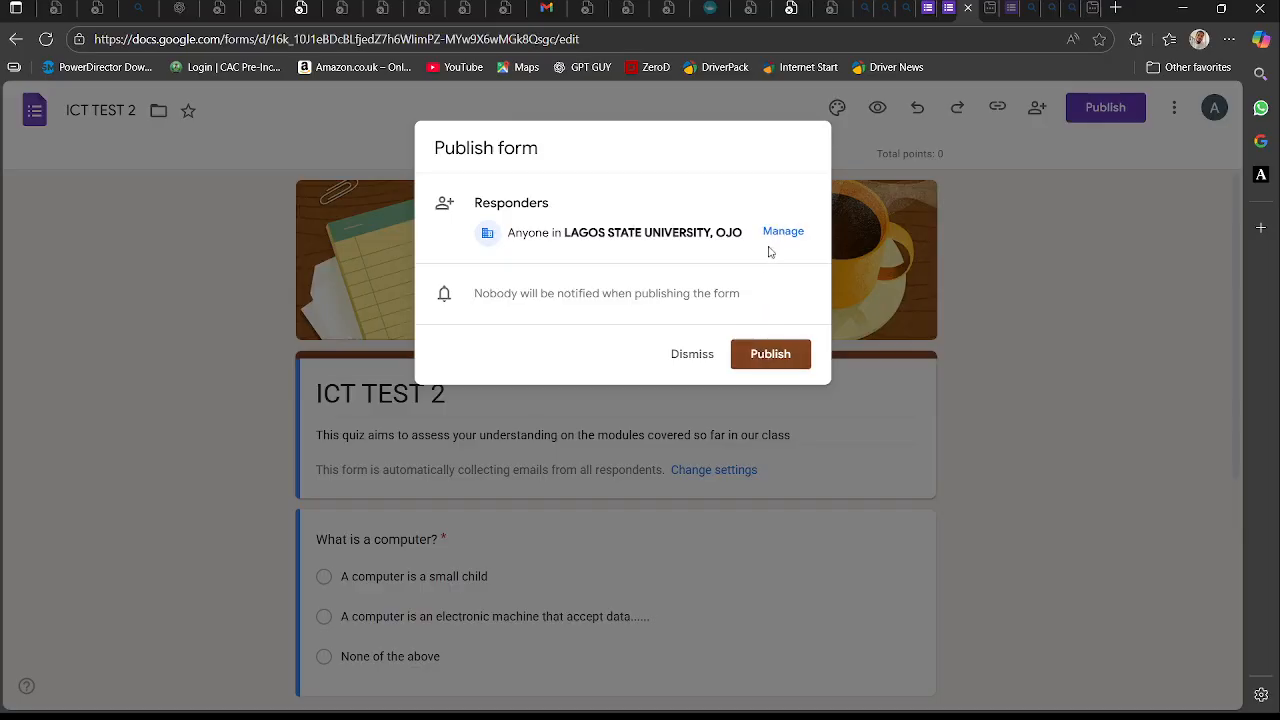
click(758, 356)
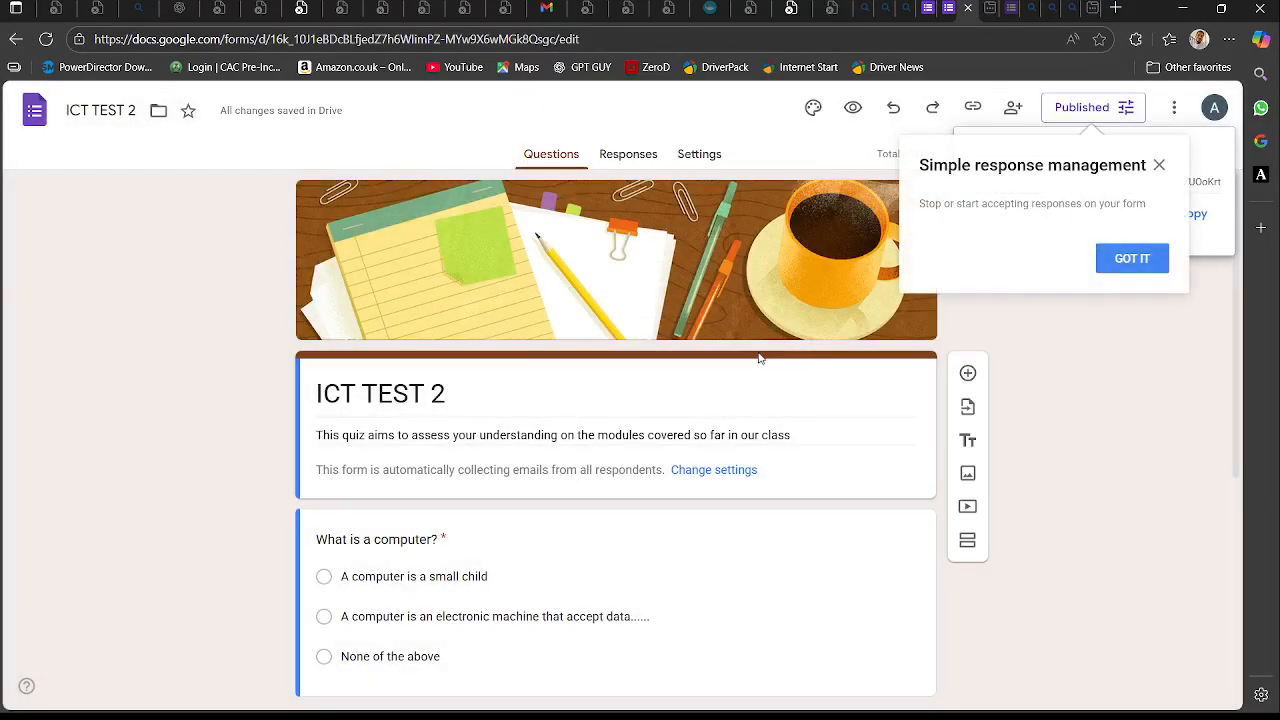
click(1135, 261)
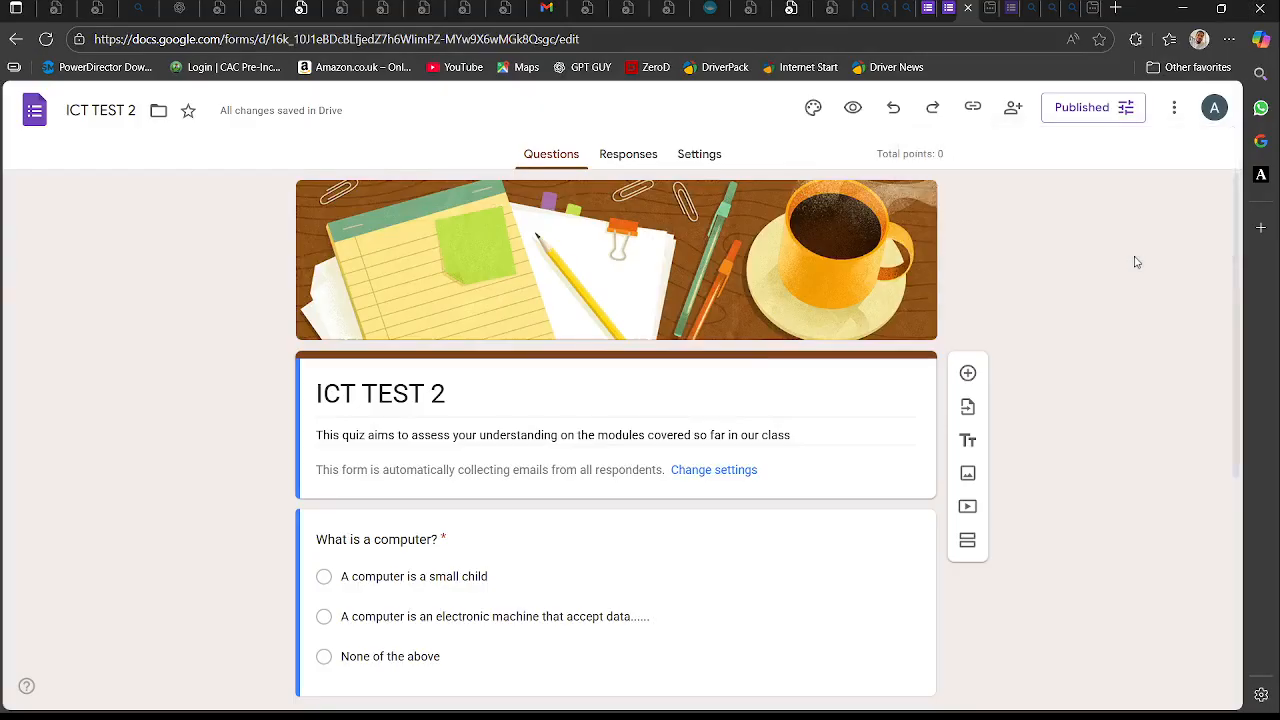
- Stop accepting responses in the published options, set the closed-form message to "The test is over" and save
click(1086, 107)
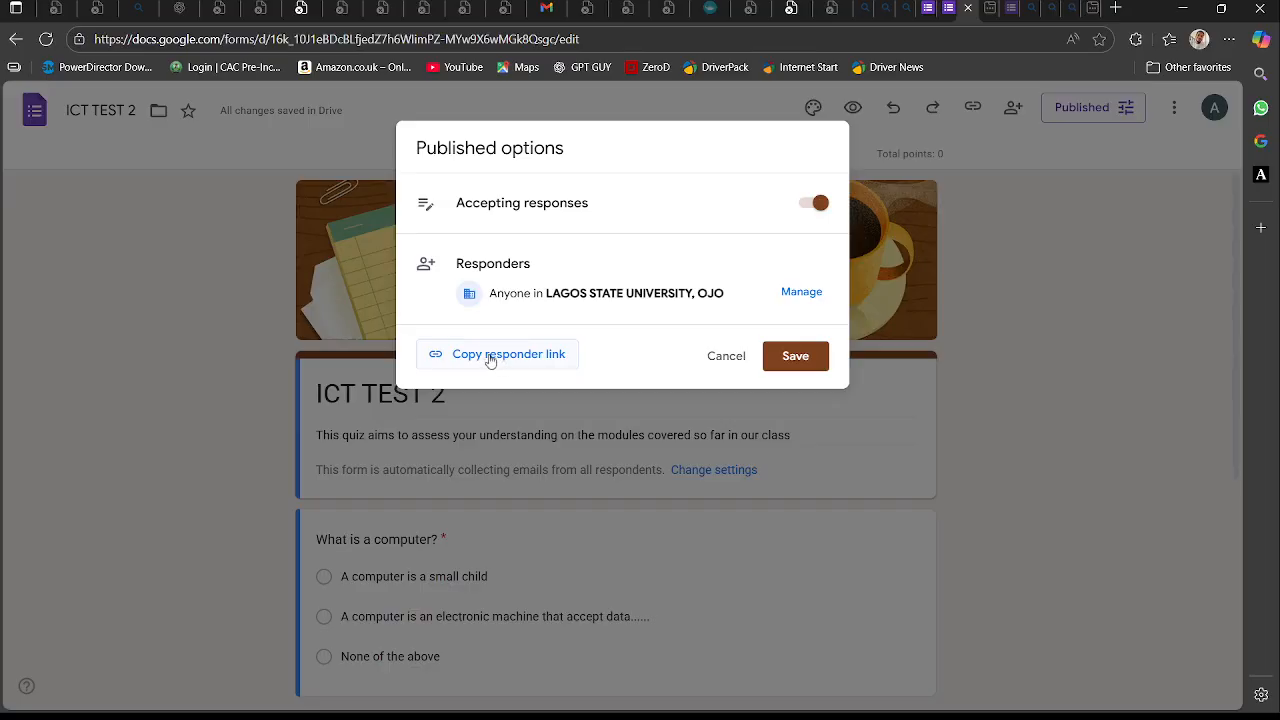
click(822, 205)
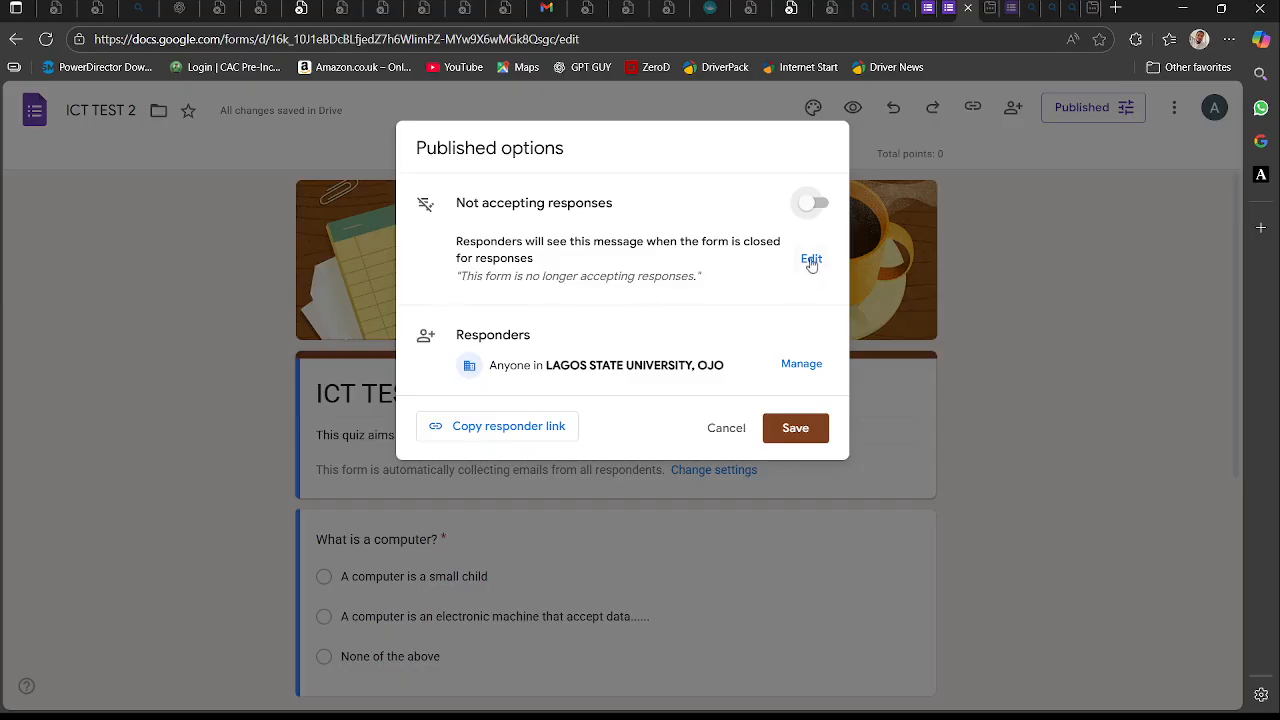
click(811, 260)
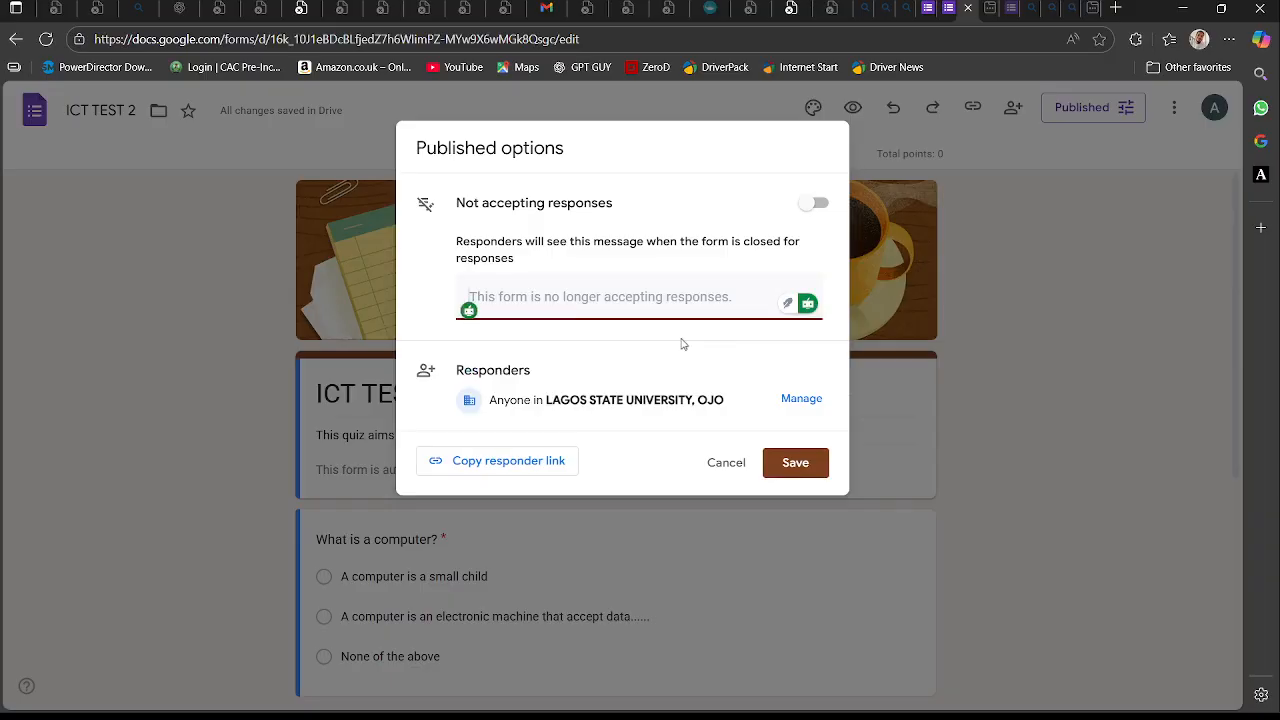
text(The)
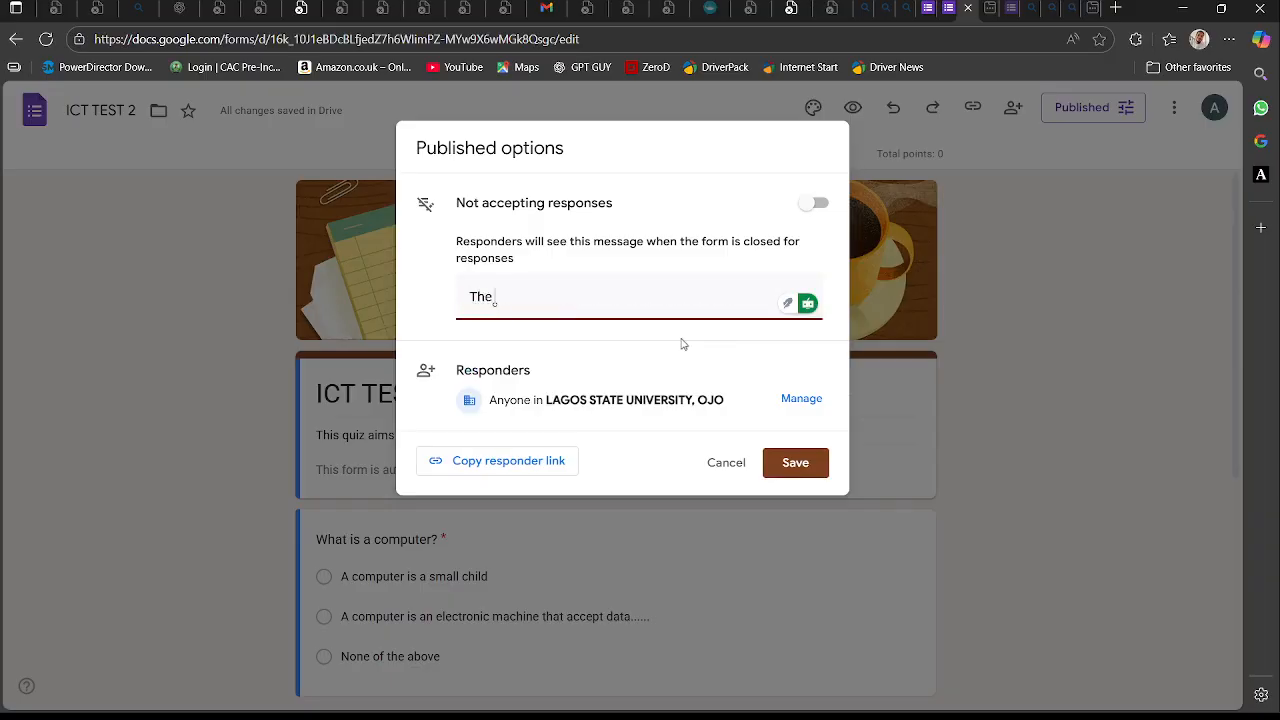
text( test is over)
click(800, 463)
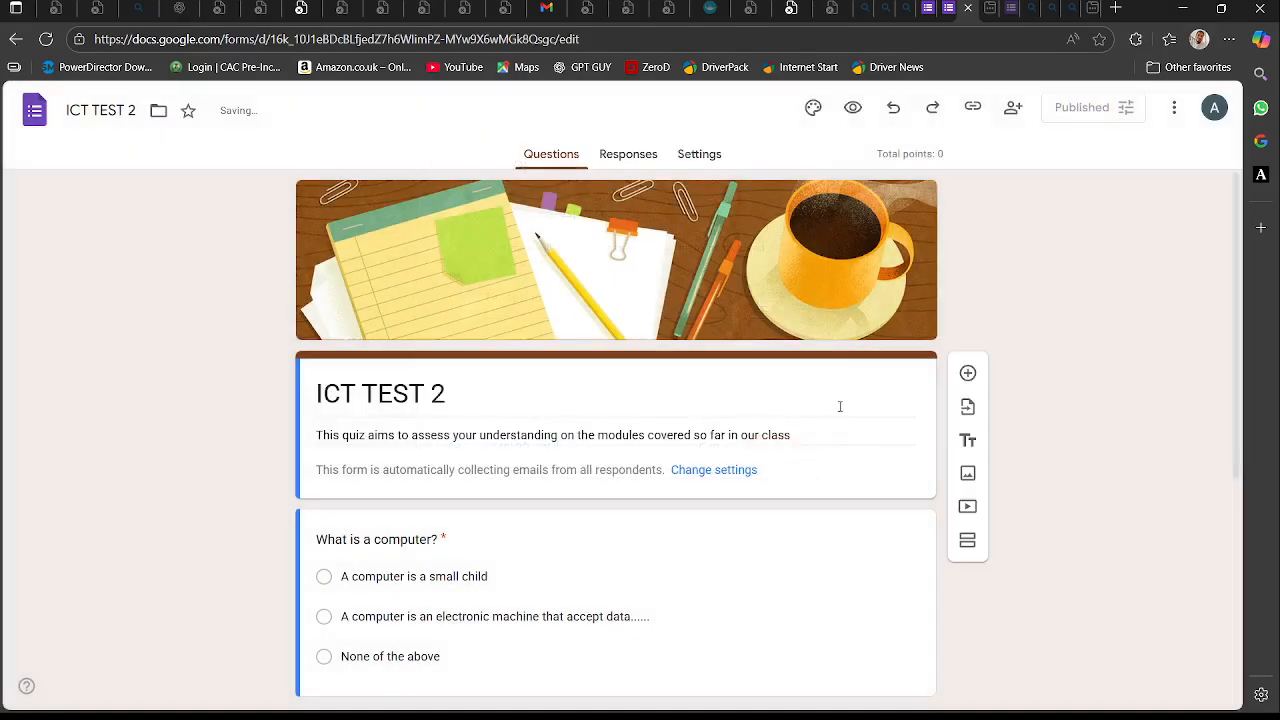
- Turn accepting responses back on, copy the shortened responder link and save the published options
click(1092, 110)
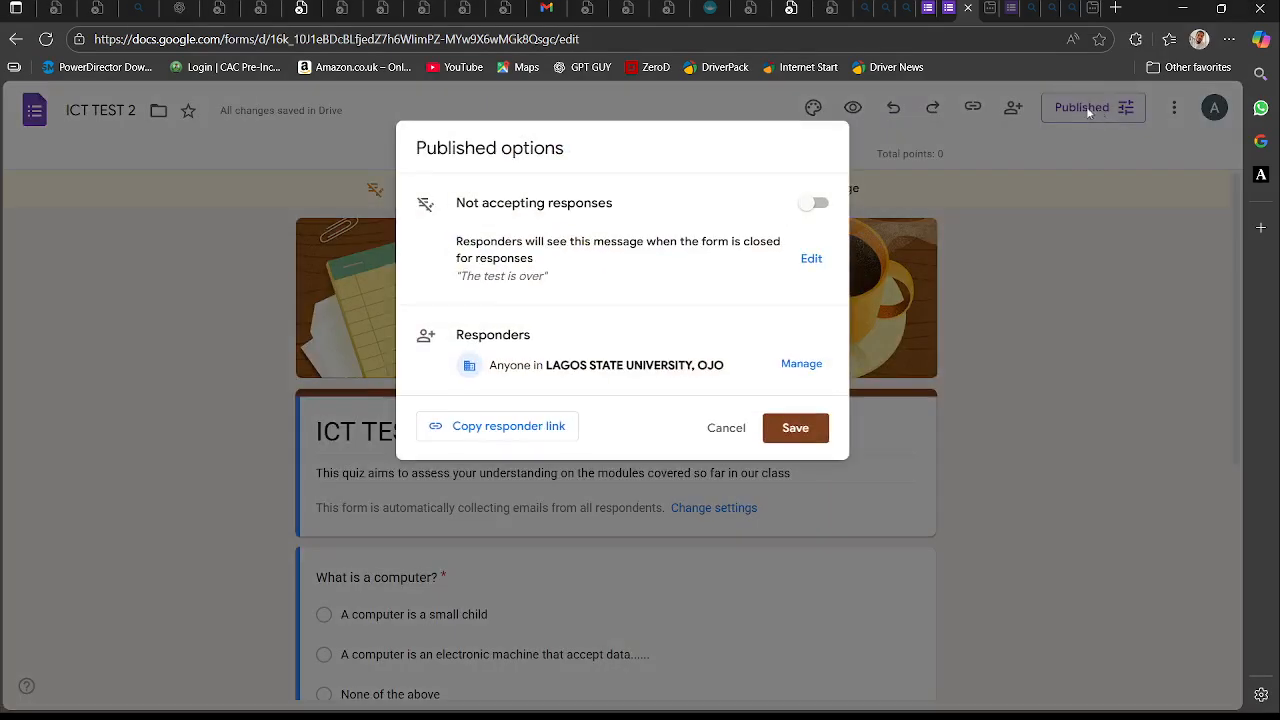
click(819, 208)
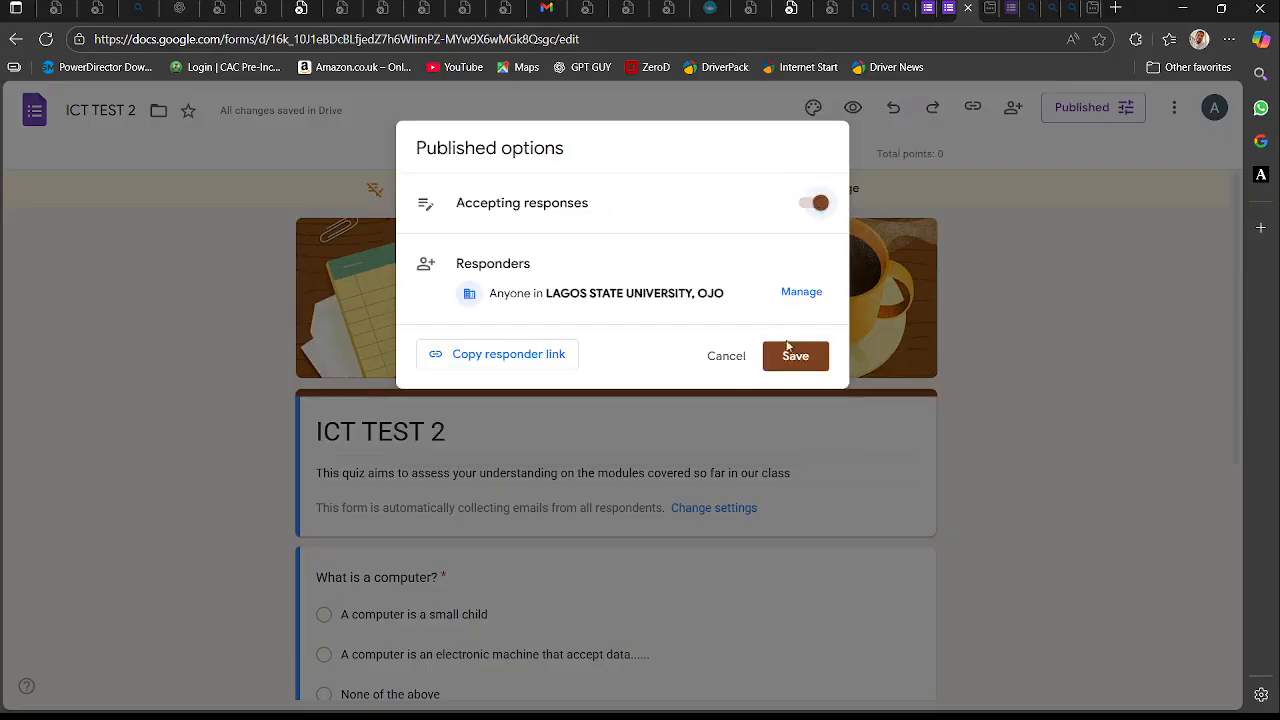
click(537, 362)
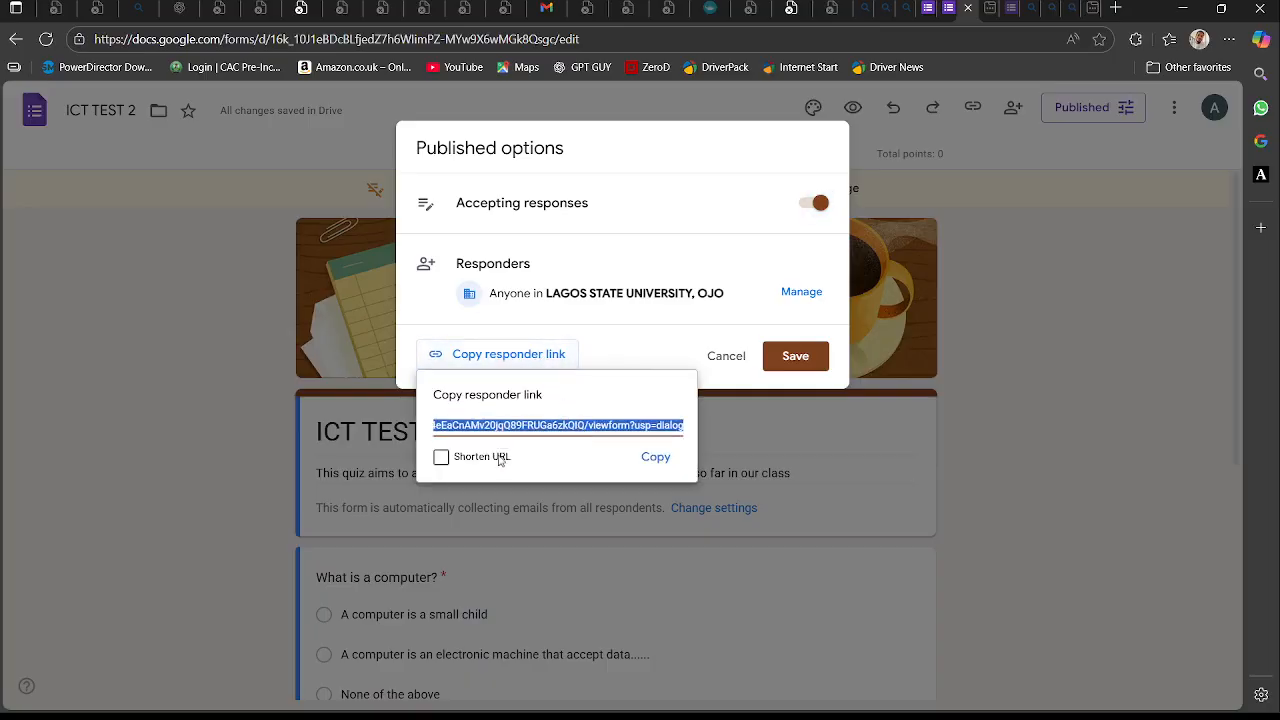
click(503, 456)
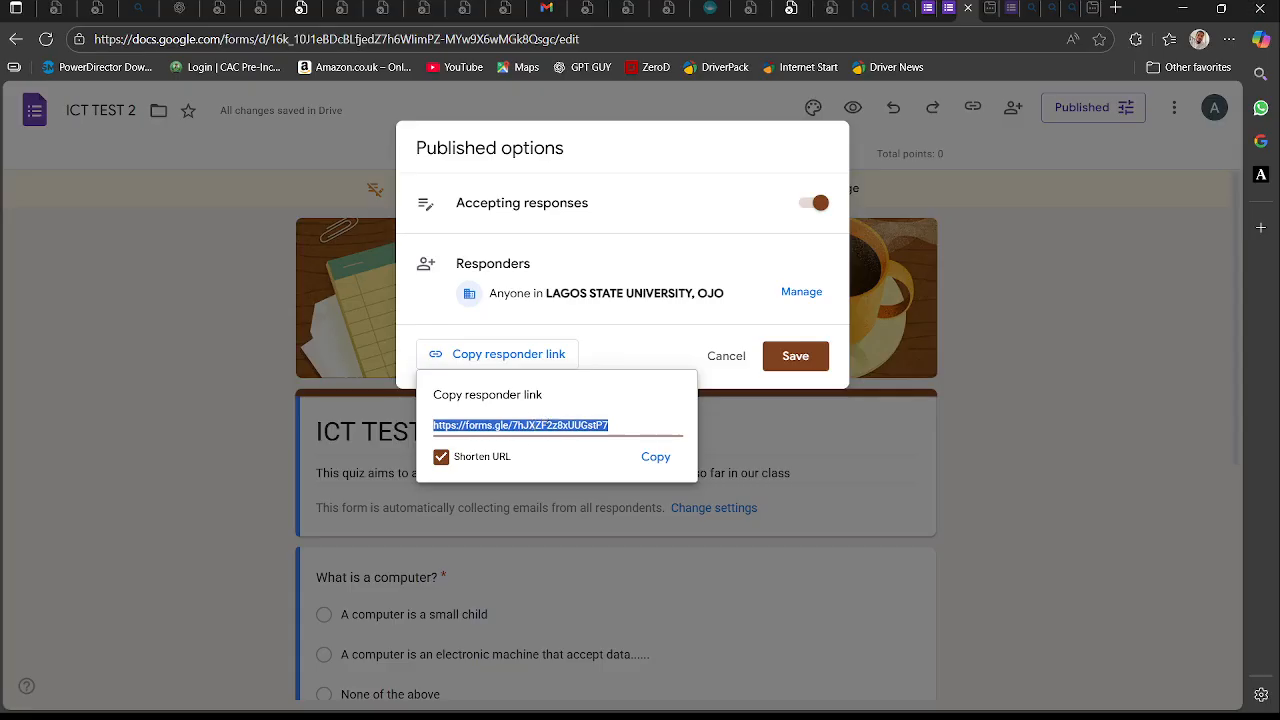
click(668, 458)
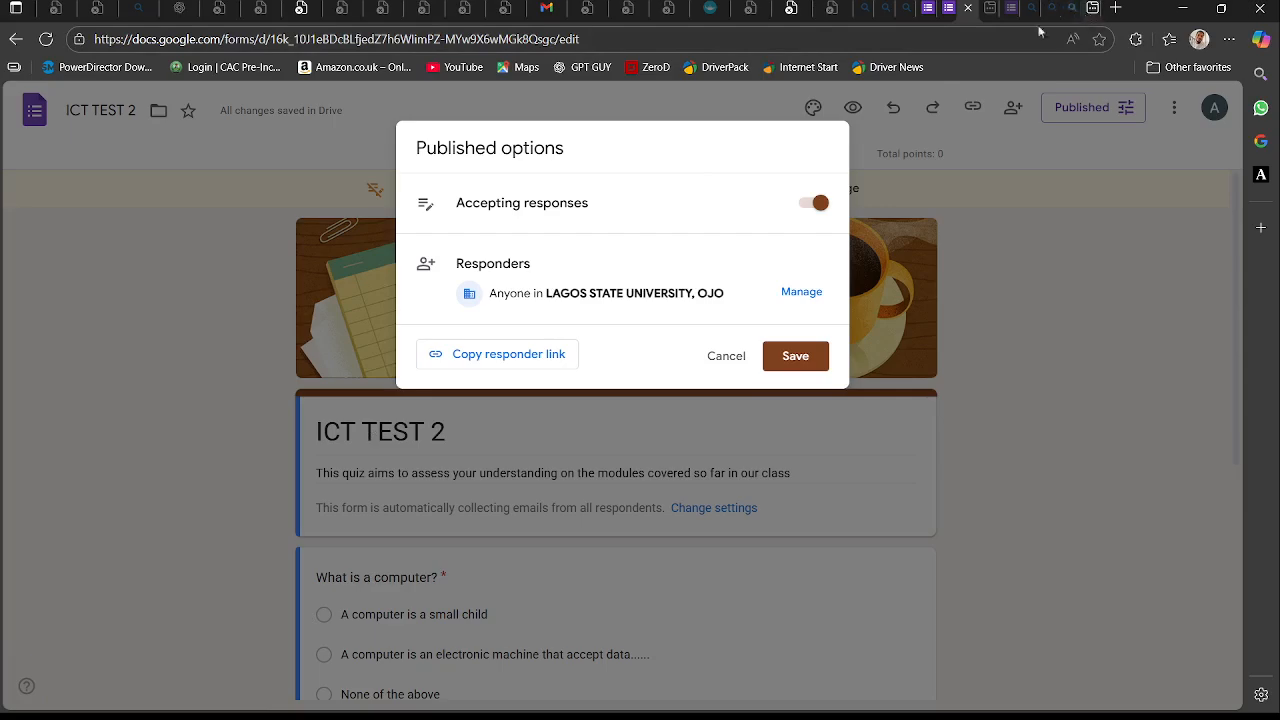
click(795, 356)
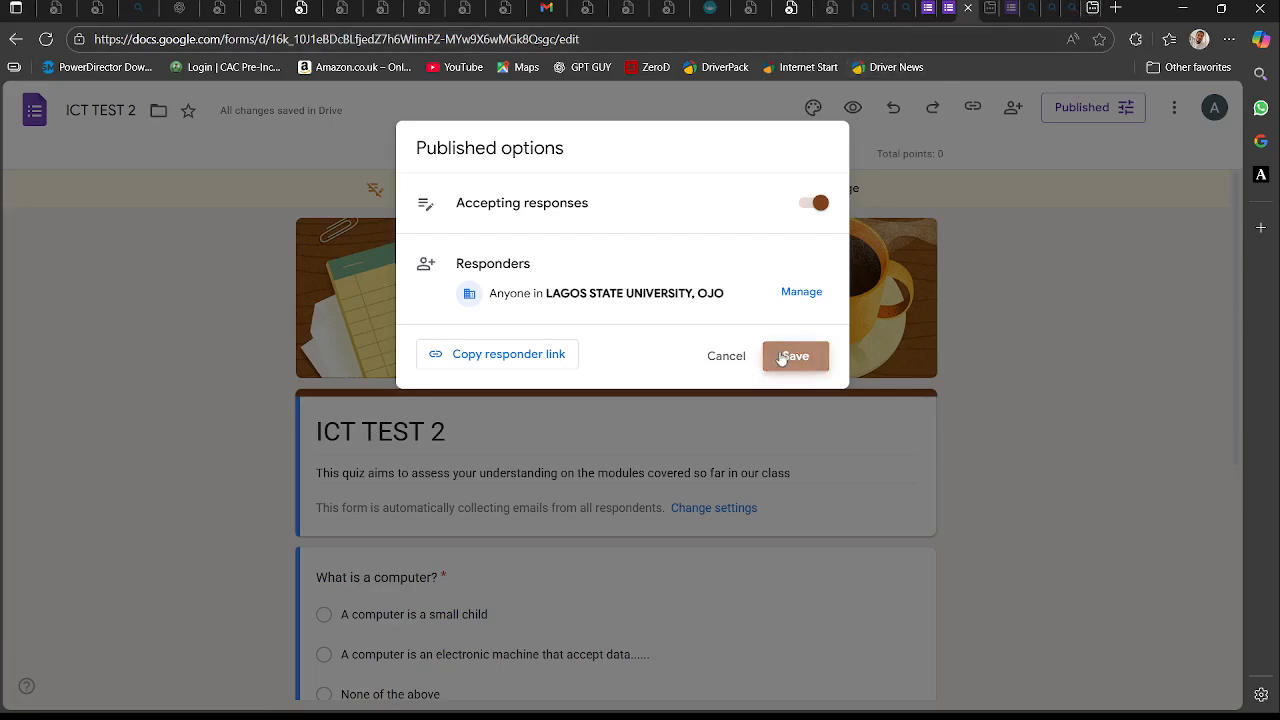
- Load the copied responder link in the browser to check what respondents see
click(598, 38)
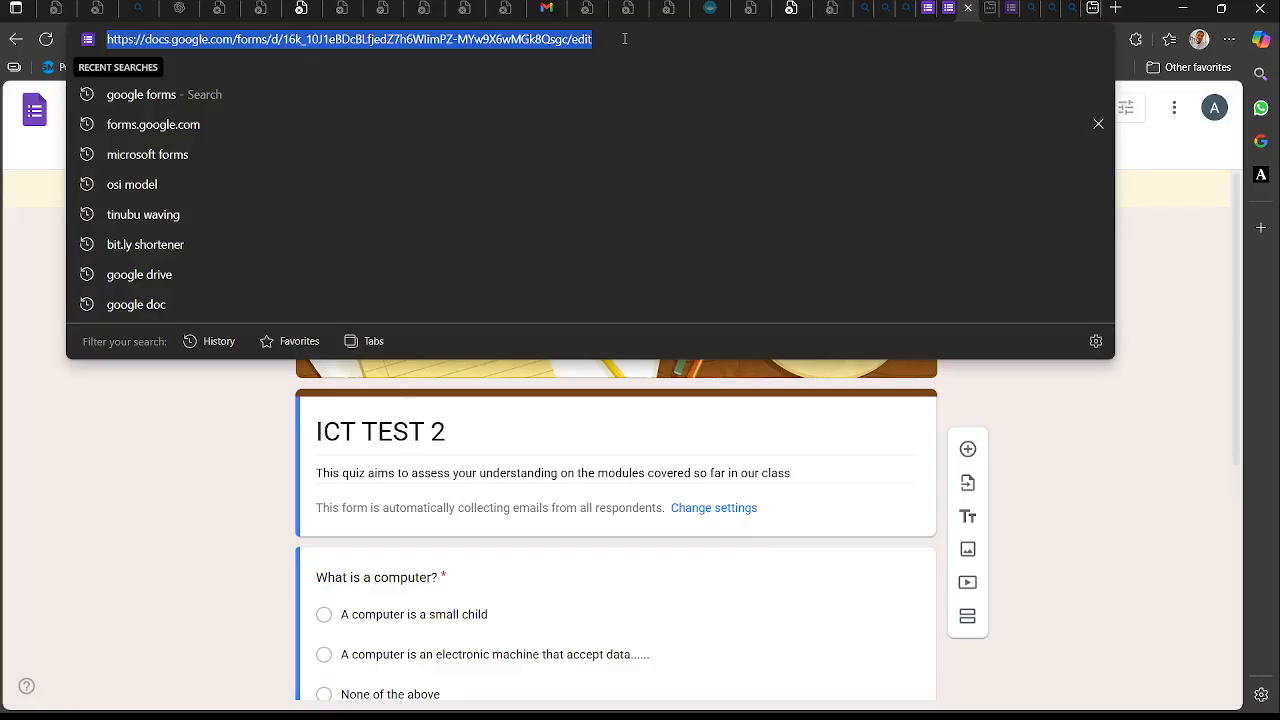
key(ctrl+v)
key(Return)
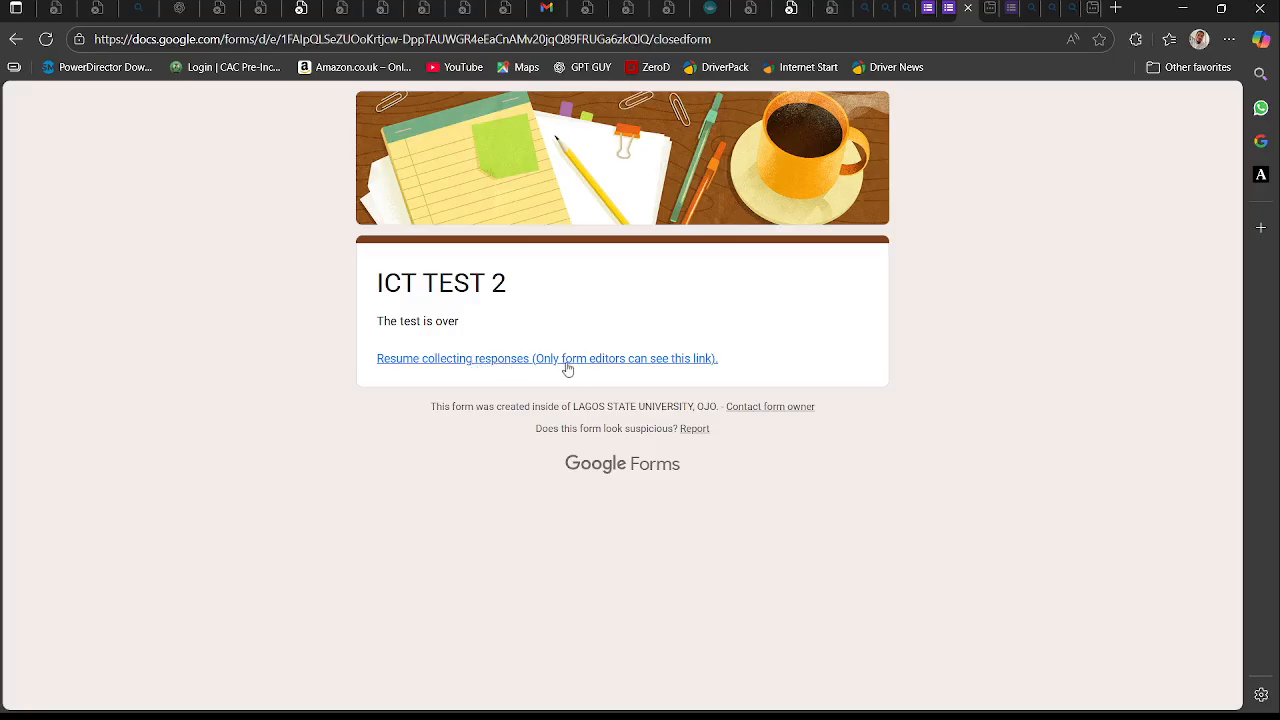
- Return to the form editor through the resume-collecting link, turn on accepting responses and save the published options
click(637, 362)
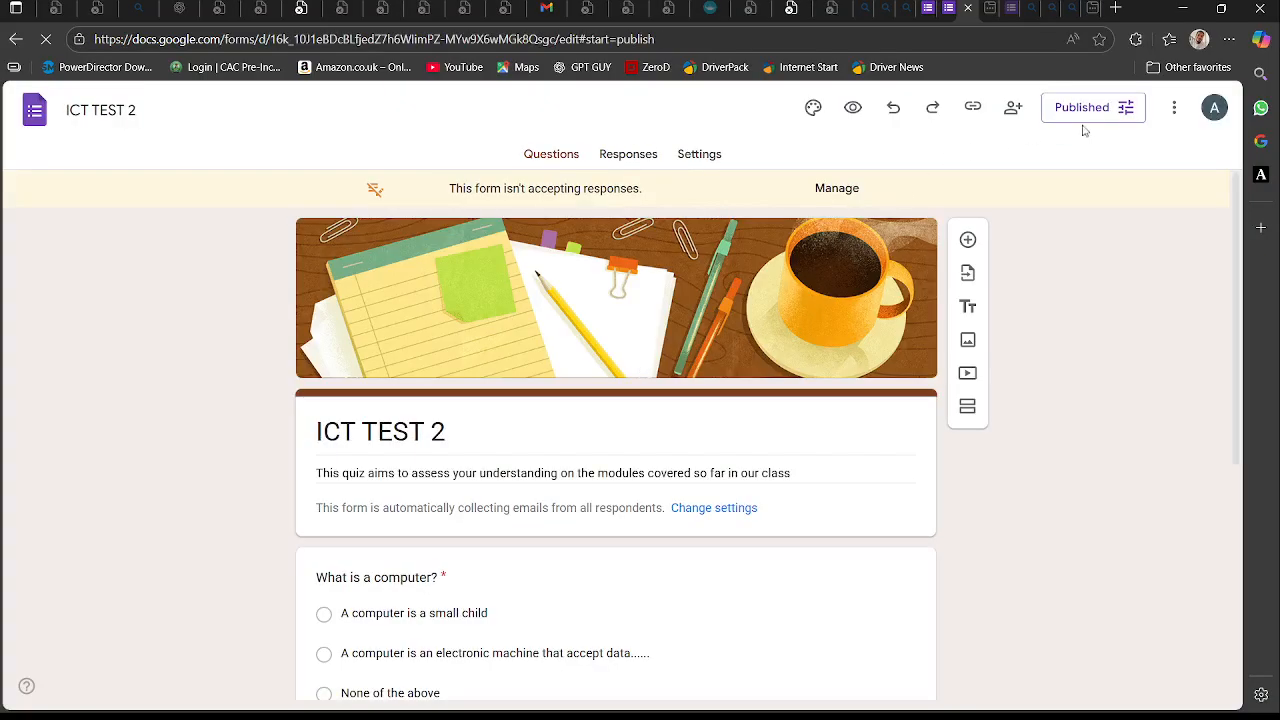
click(1105, 108)
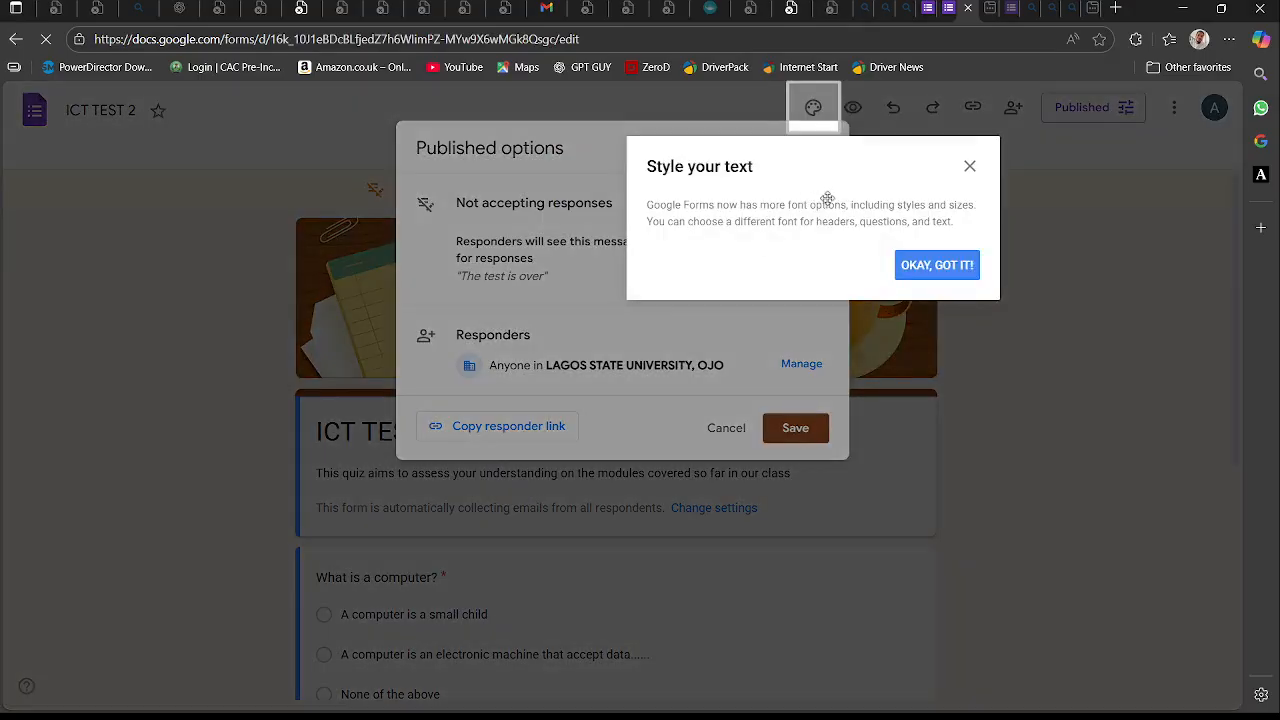
click(967, 166)
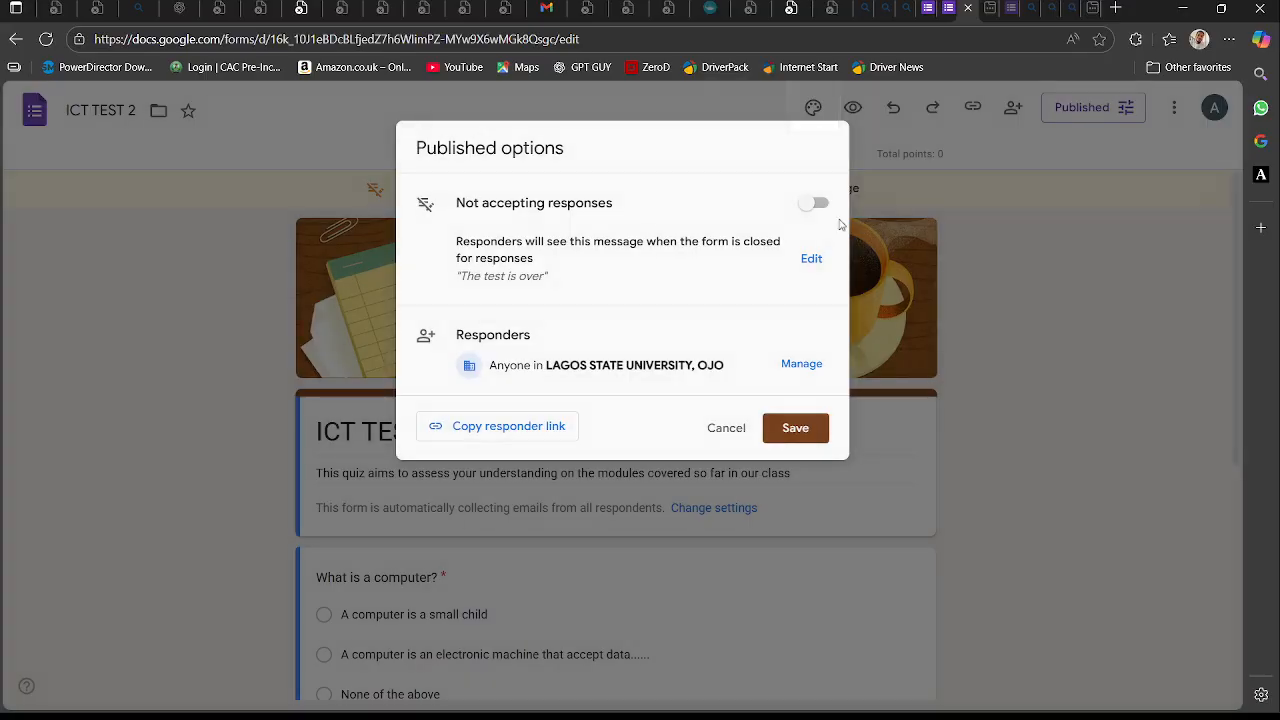
click(812, 204)
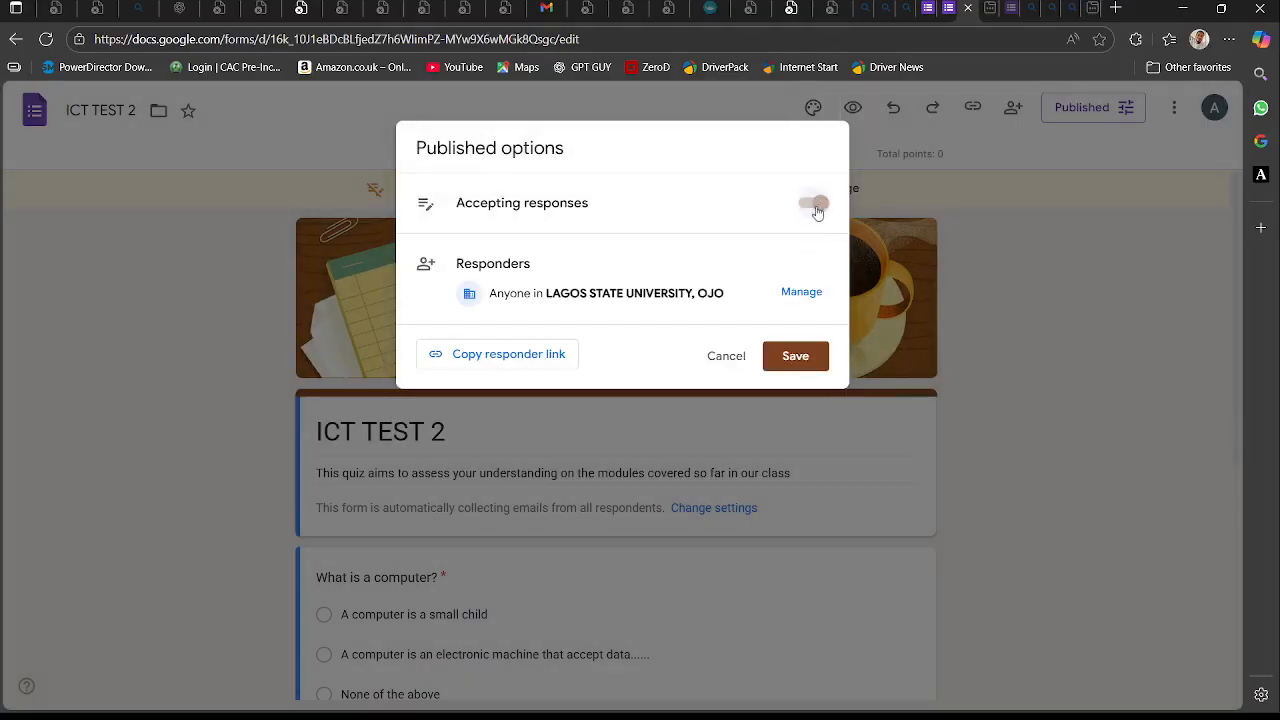
click(792, 358)
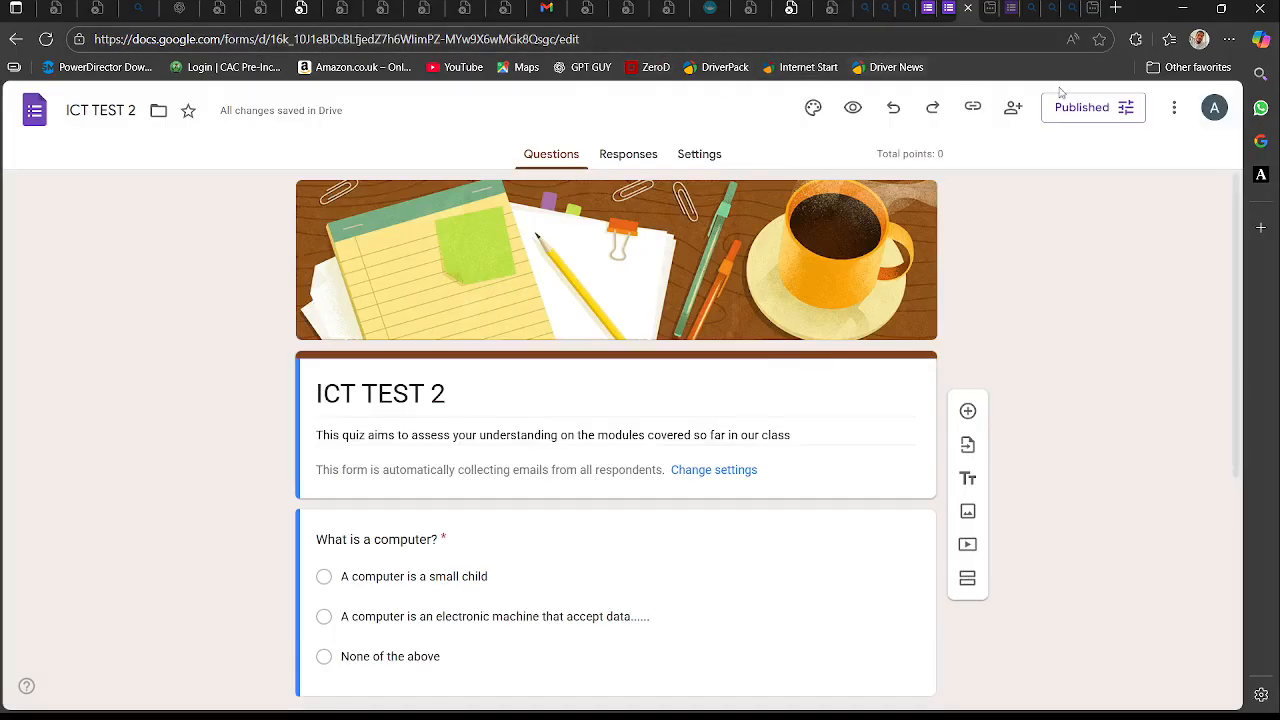
- Switch to another Google account, then open the quiz from the copied responder link and dismiss the autosave notice
click(1214, 110)
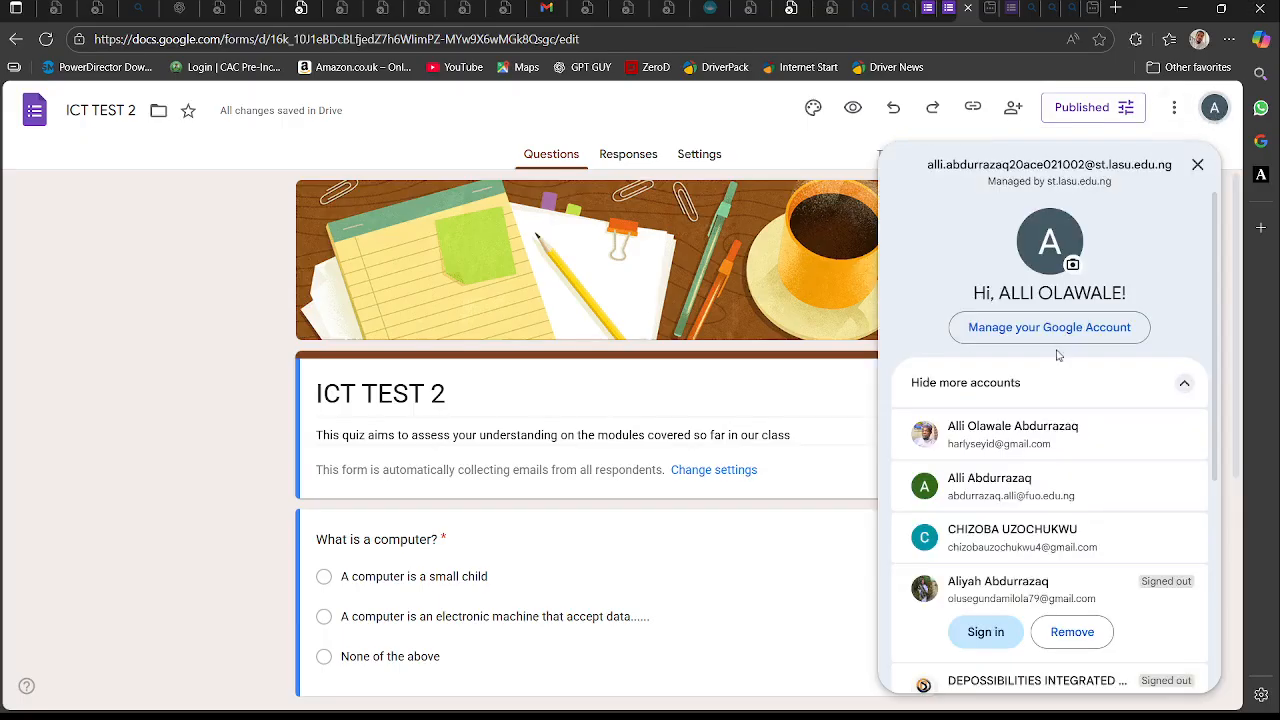
click(1062, 433)
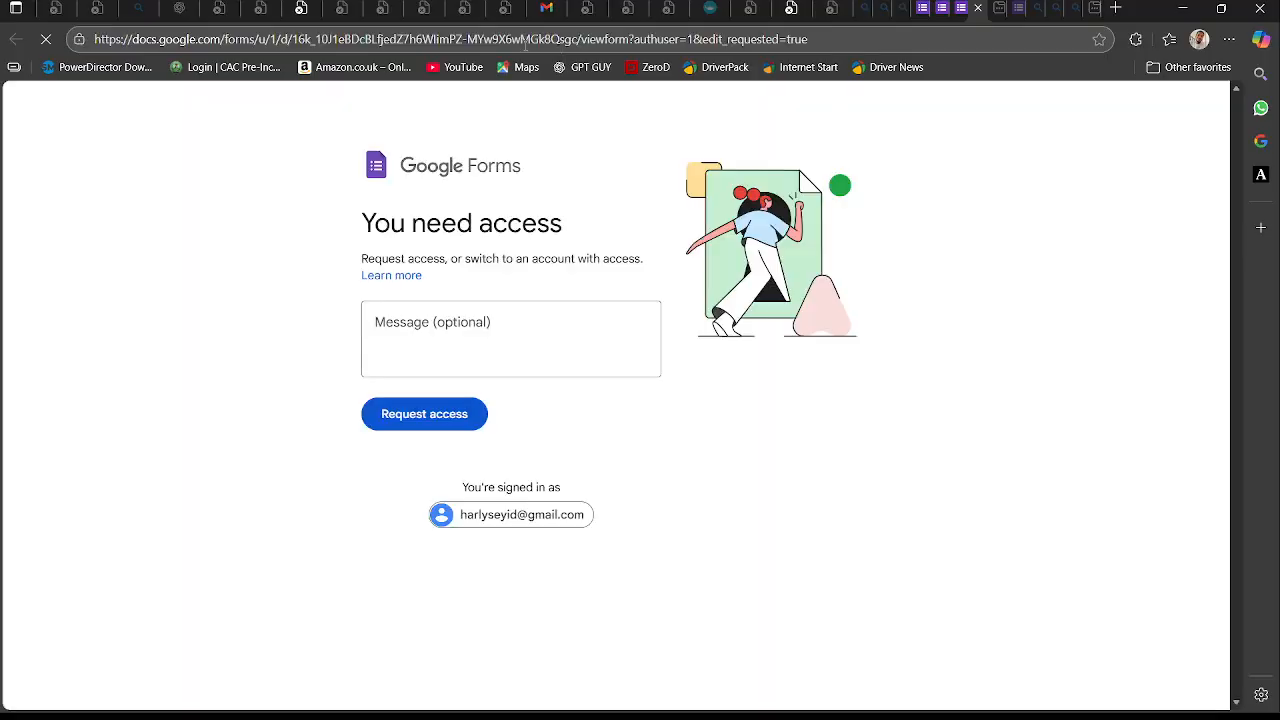
click(525, 44)
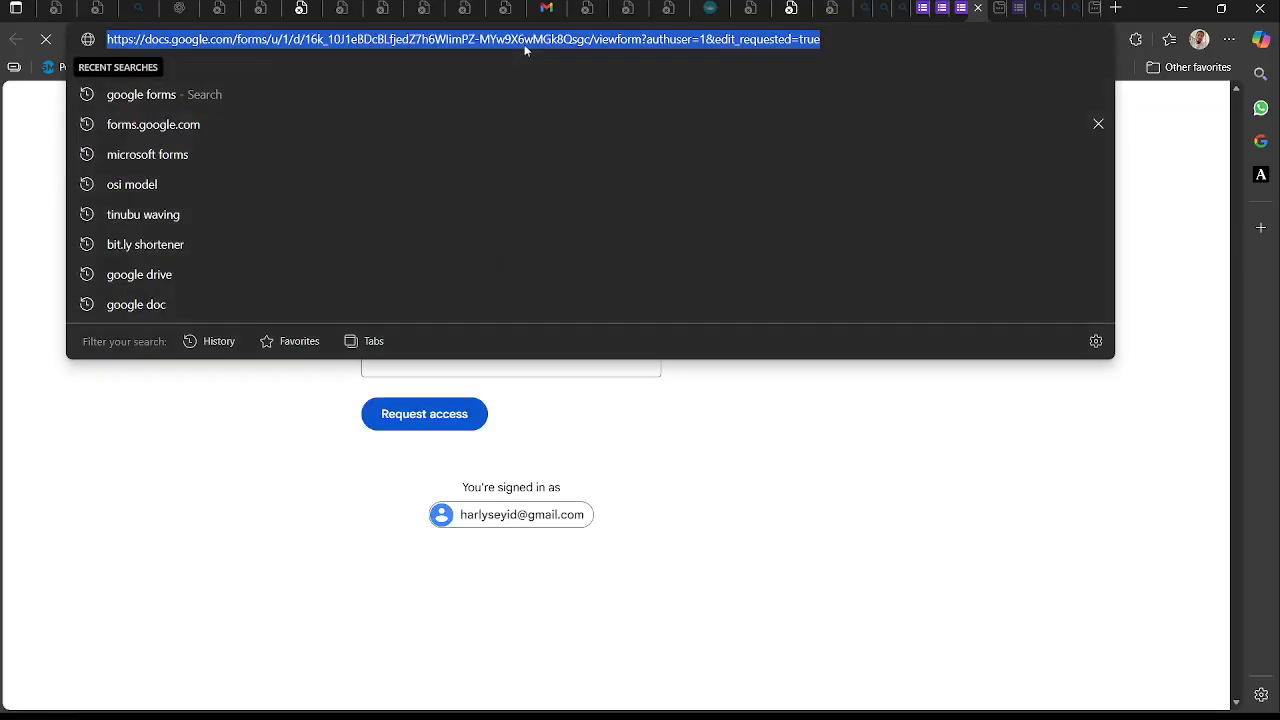
key(ctrl+v)
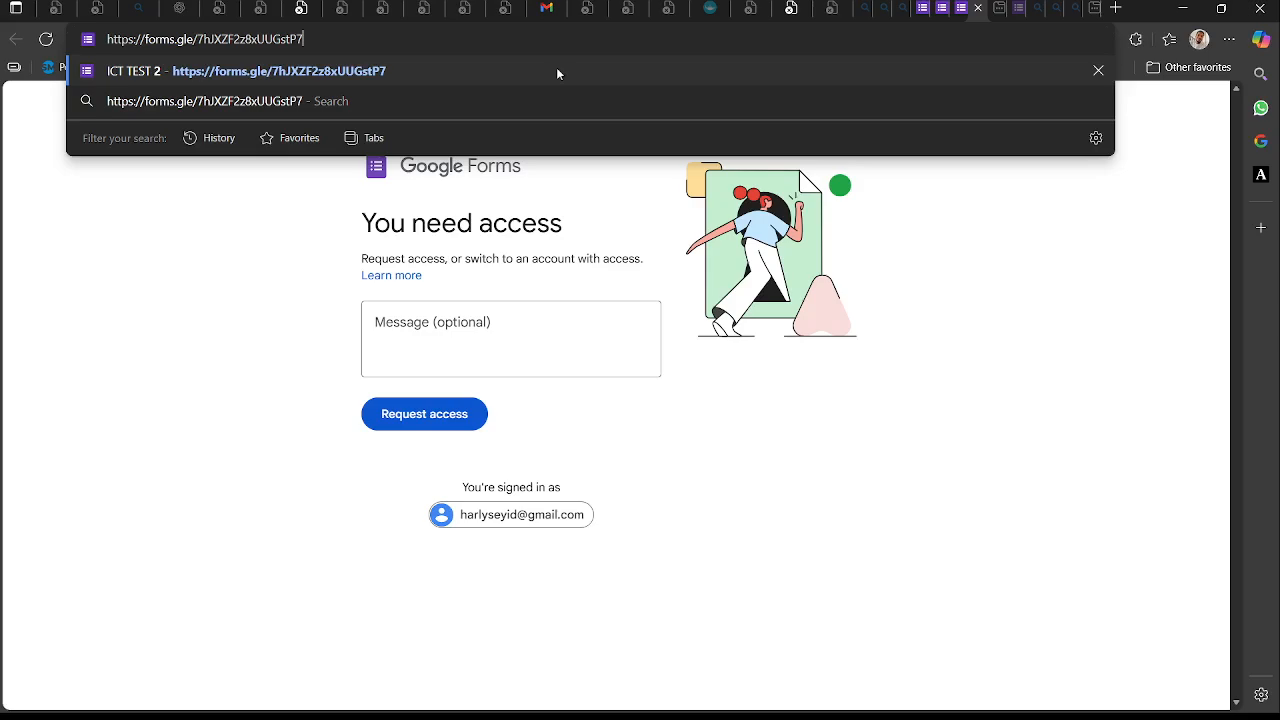
key(Return)
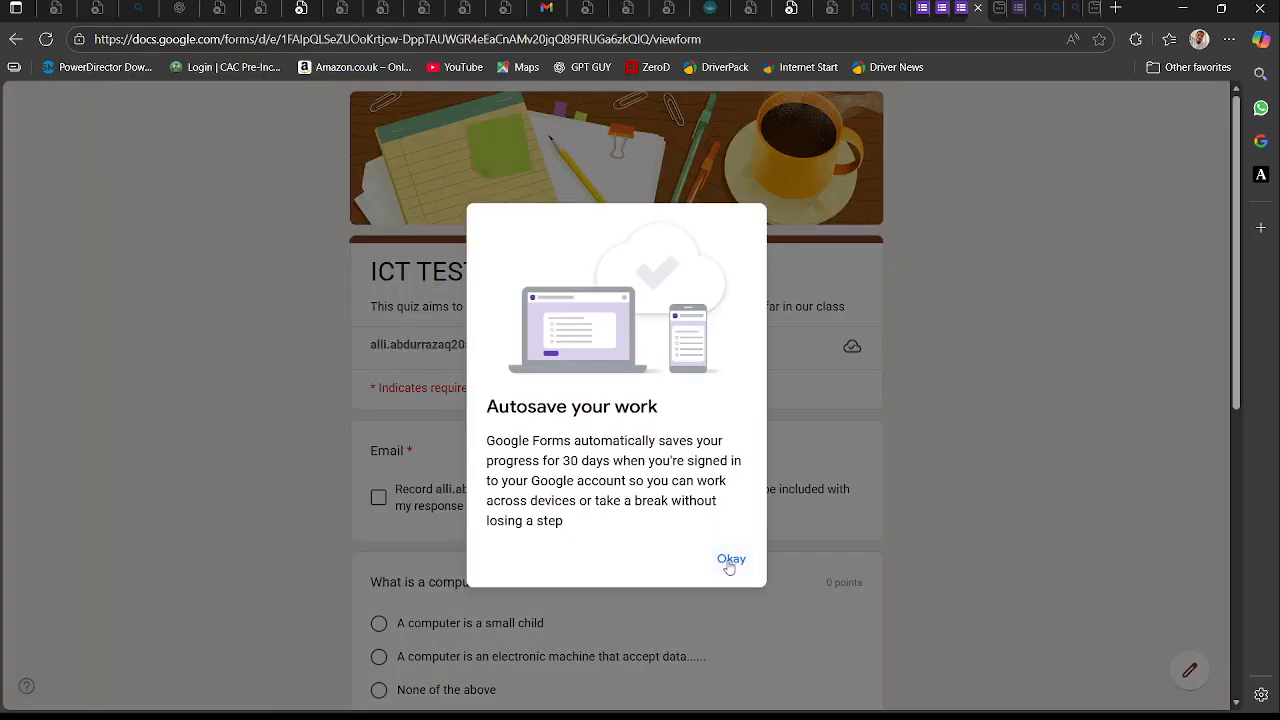
click(730, 562)
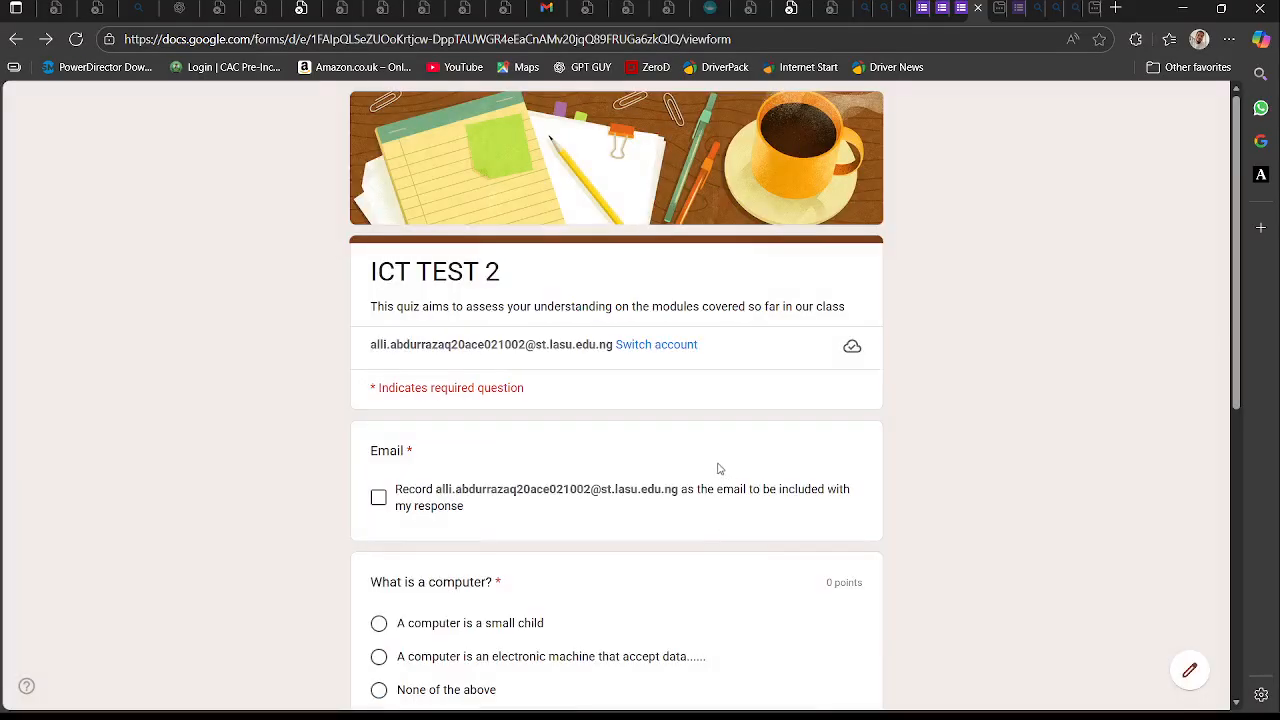
- Look through the quiz's questions and tick the option to record the account's email with the response
scroll(717, 468, down, 2)
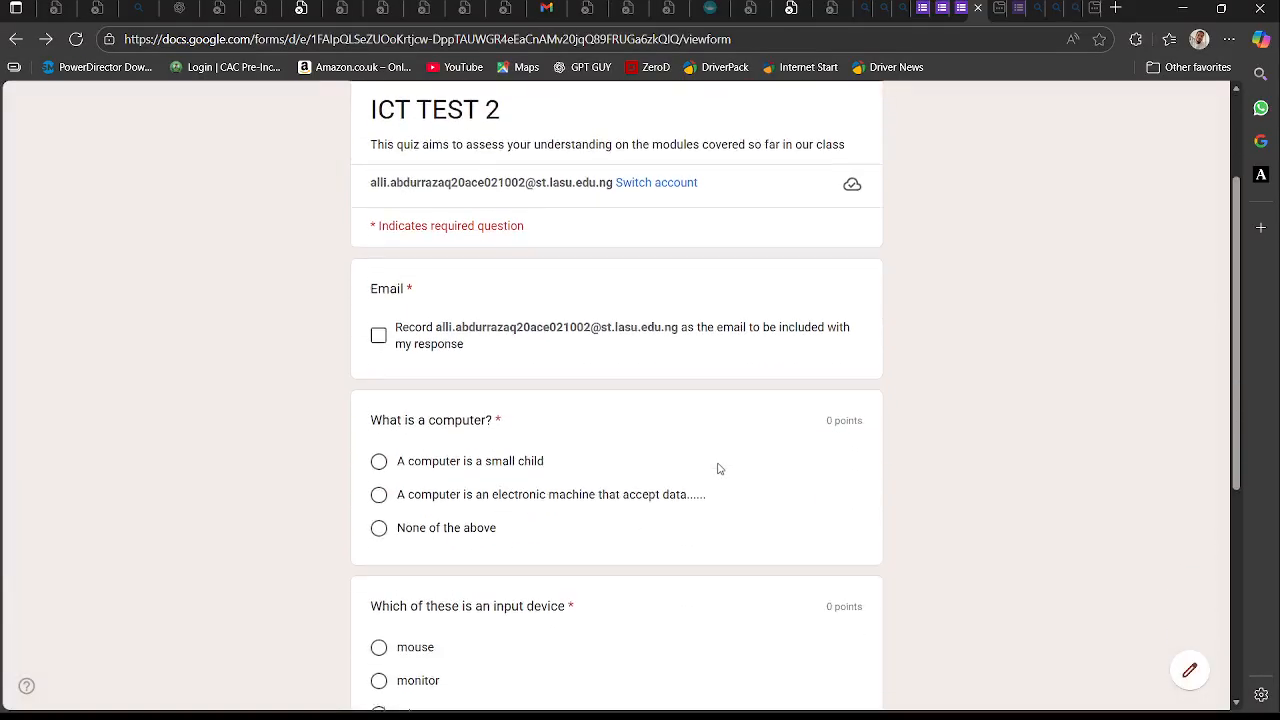
scroll(717, 468, up, 1)
scroll(717, 468, down, 3)
scroll(717, 468, down, 2)
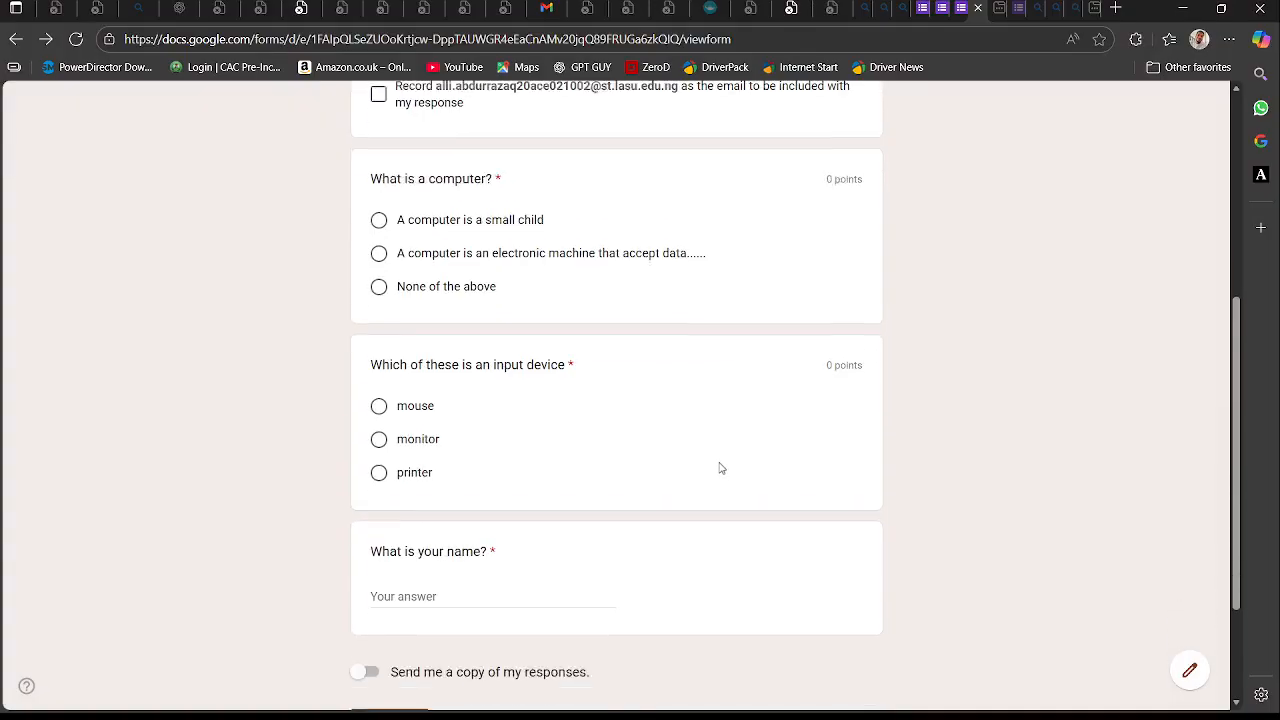
scroll(720, 467, up, 5)
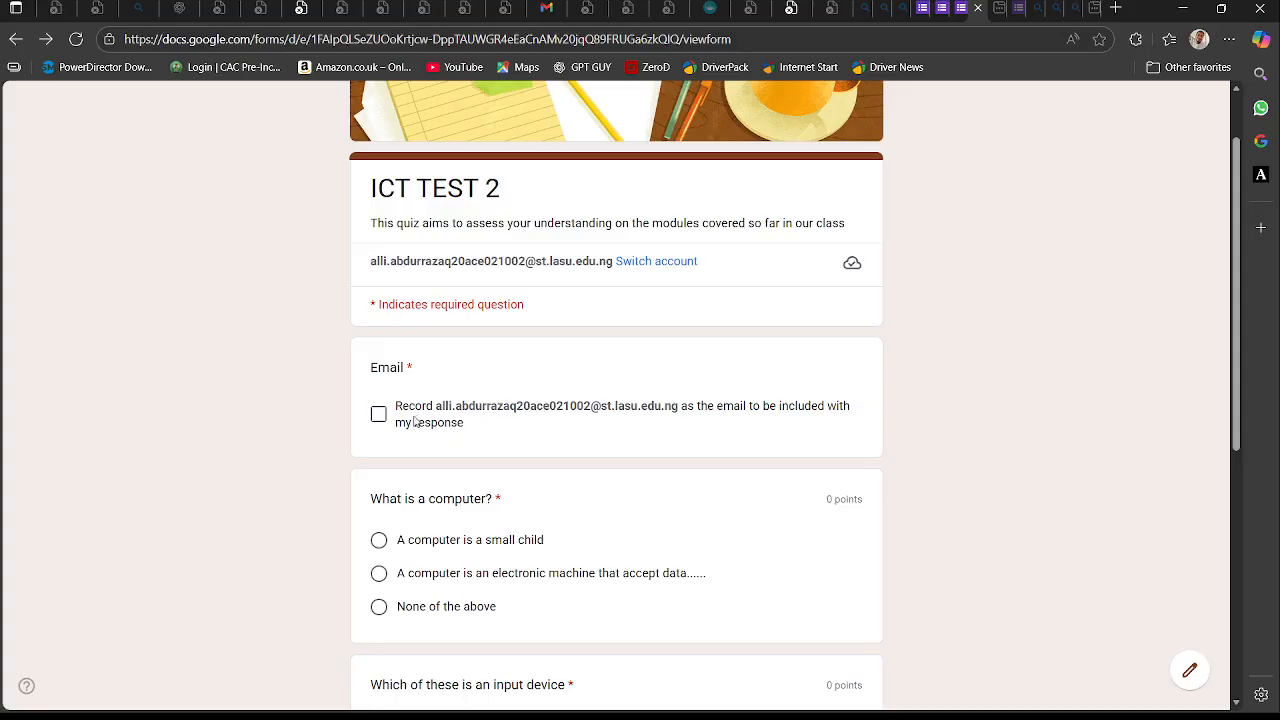
click(379, 416)
scroll(460, 422, up, 1)
scroll(464, 423, down, 3)
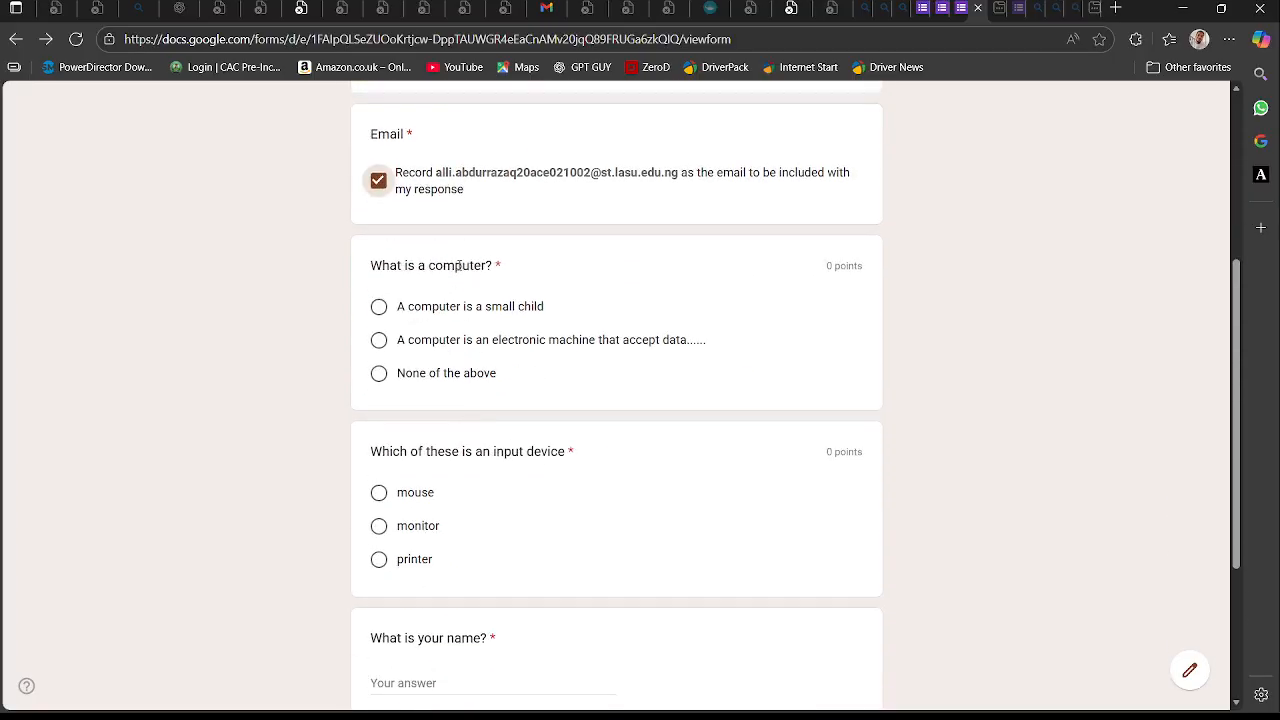
- Answer the quiz with "A computer is a small child" and "mouse", fill in the respondent's name and submit the response
click(379, 308)
scroll(528, 390, down, 2)
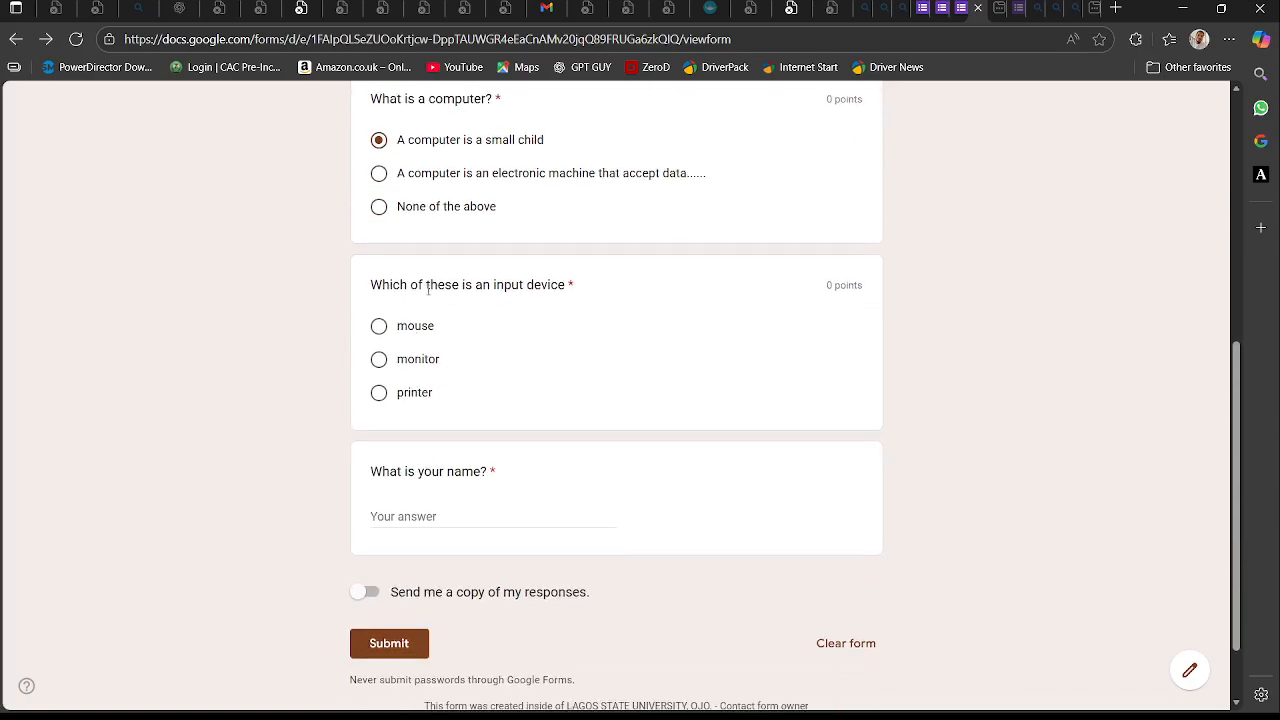
click(379, 330)
click(426, 516)
text(Depossibilities)
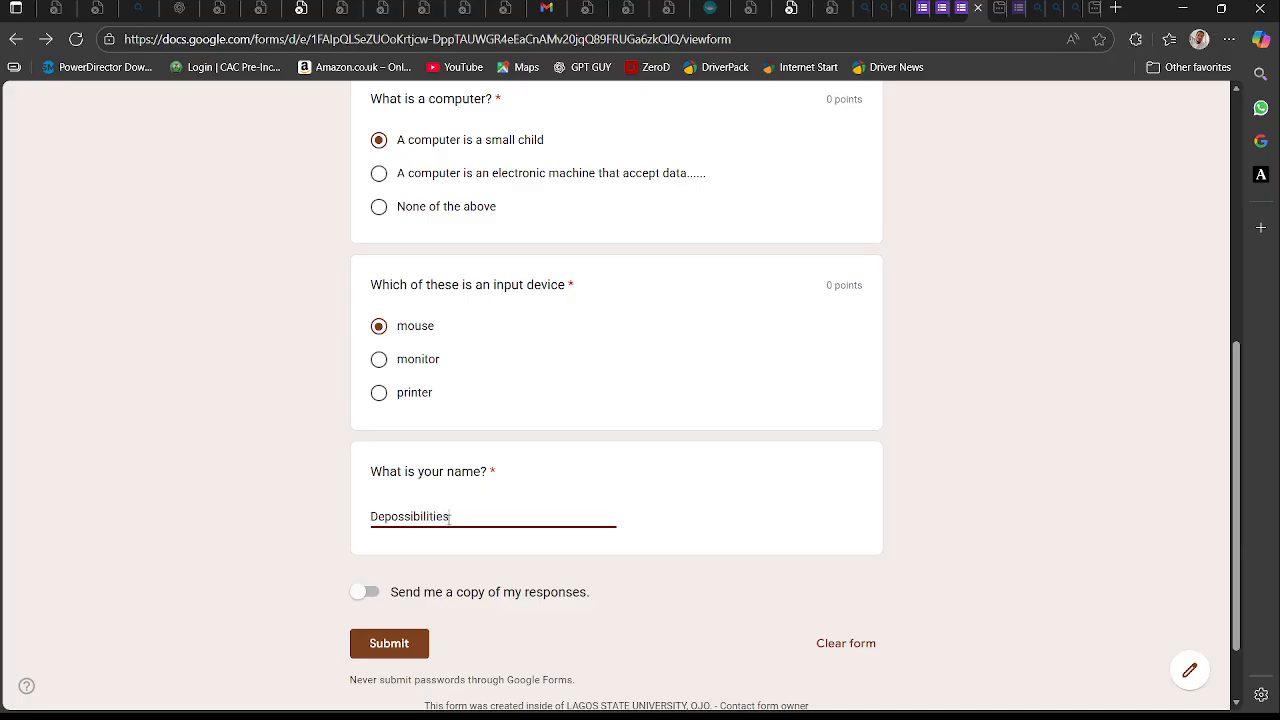
click(399, 645)
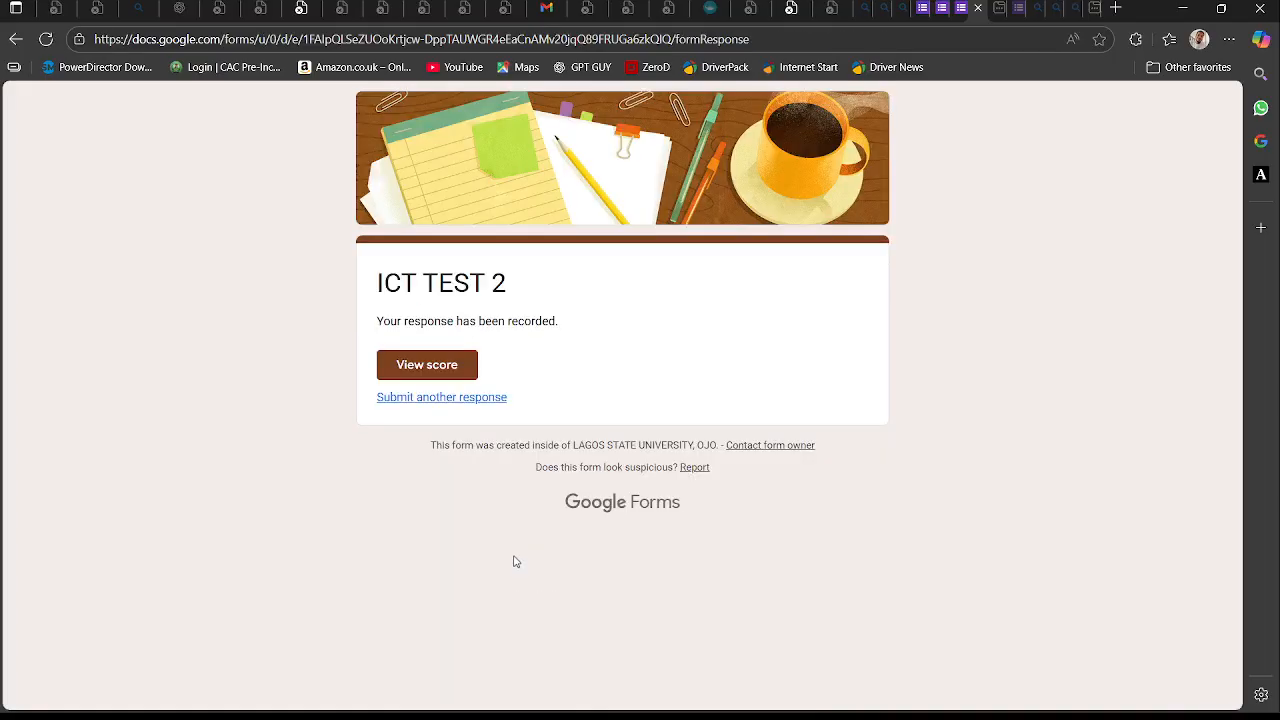
- View the score of the submitted response and examine the total points and the marking of each answer
click(415, 366)
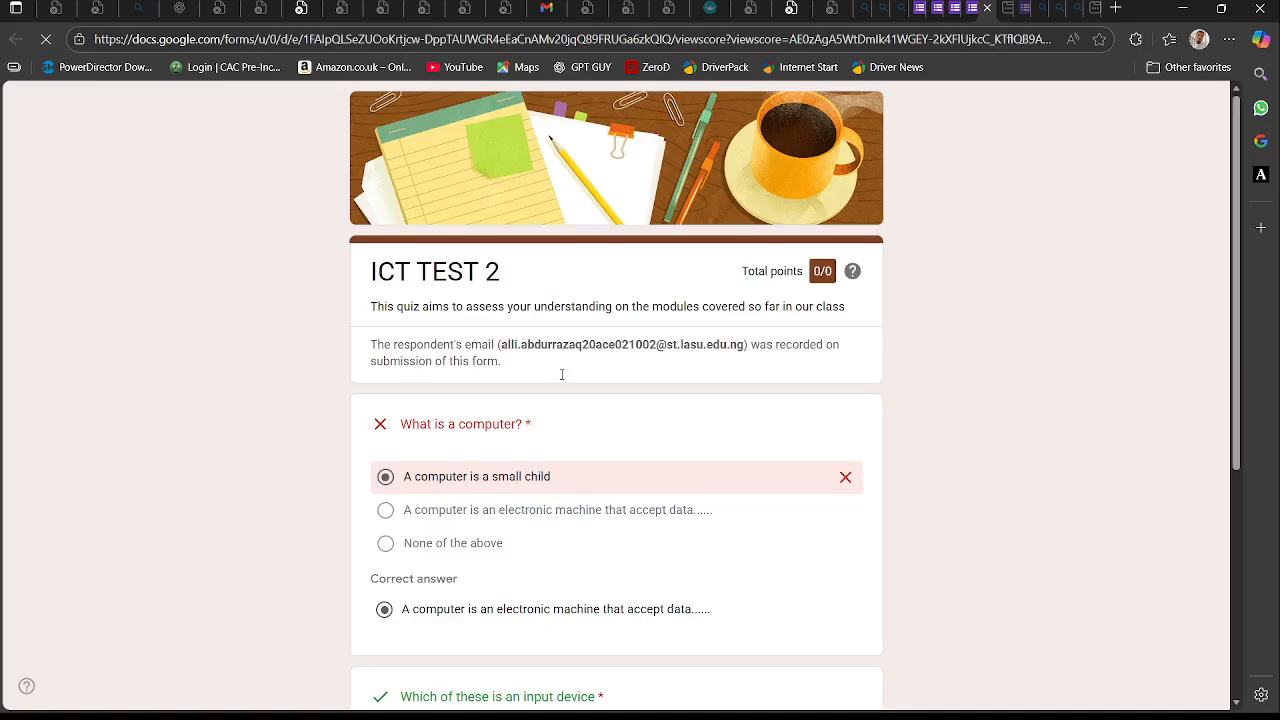
scroll(616, 388, down, 2)
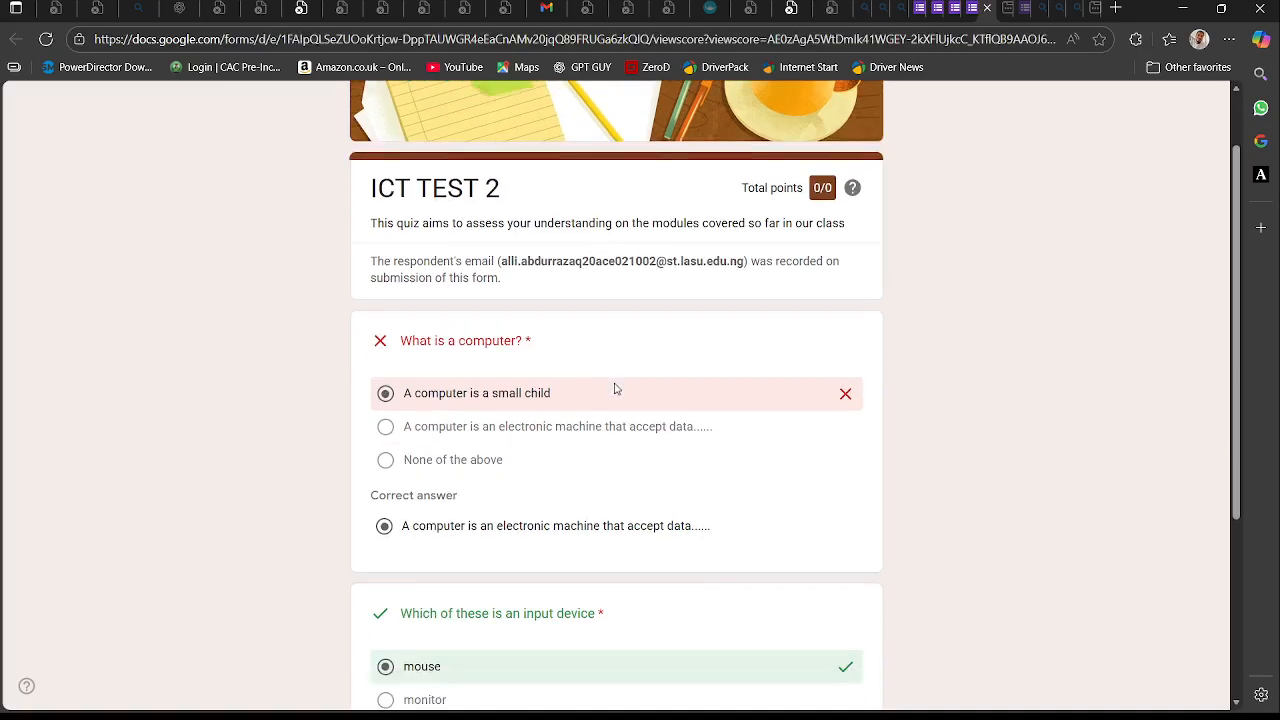
scroll(616, 389, up, 2)
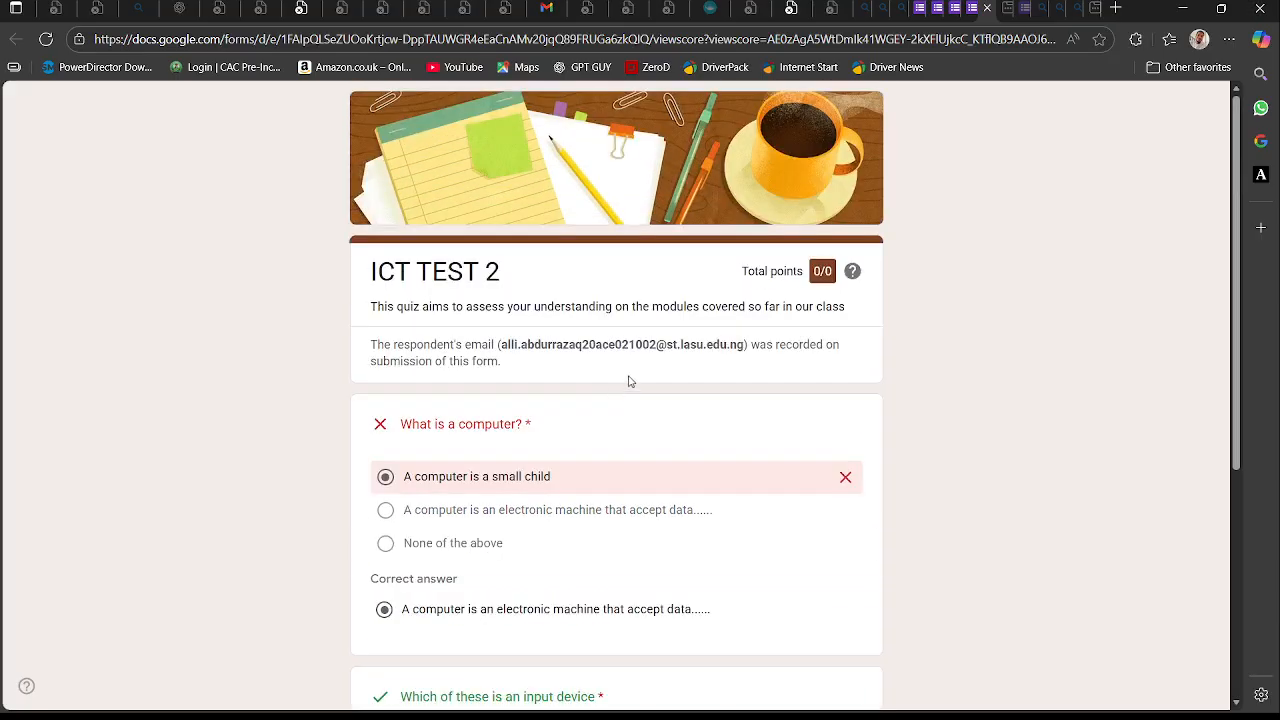
scroll(630, 381, down, 2)
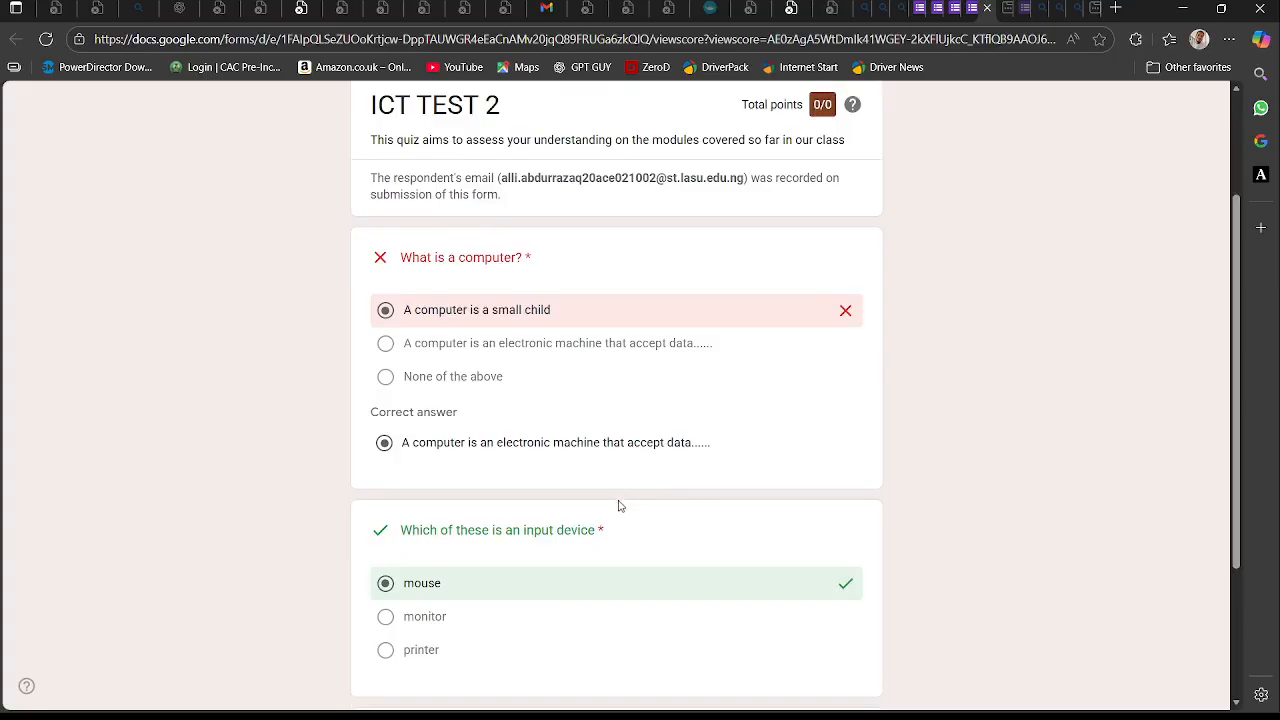
scroll(618, 506, down, 2)
scroll(618, 506, down, 1)
scroll(617, 494, up, 4)
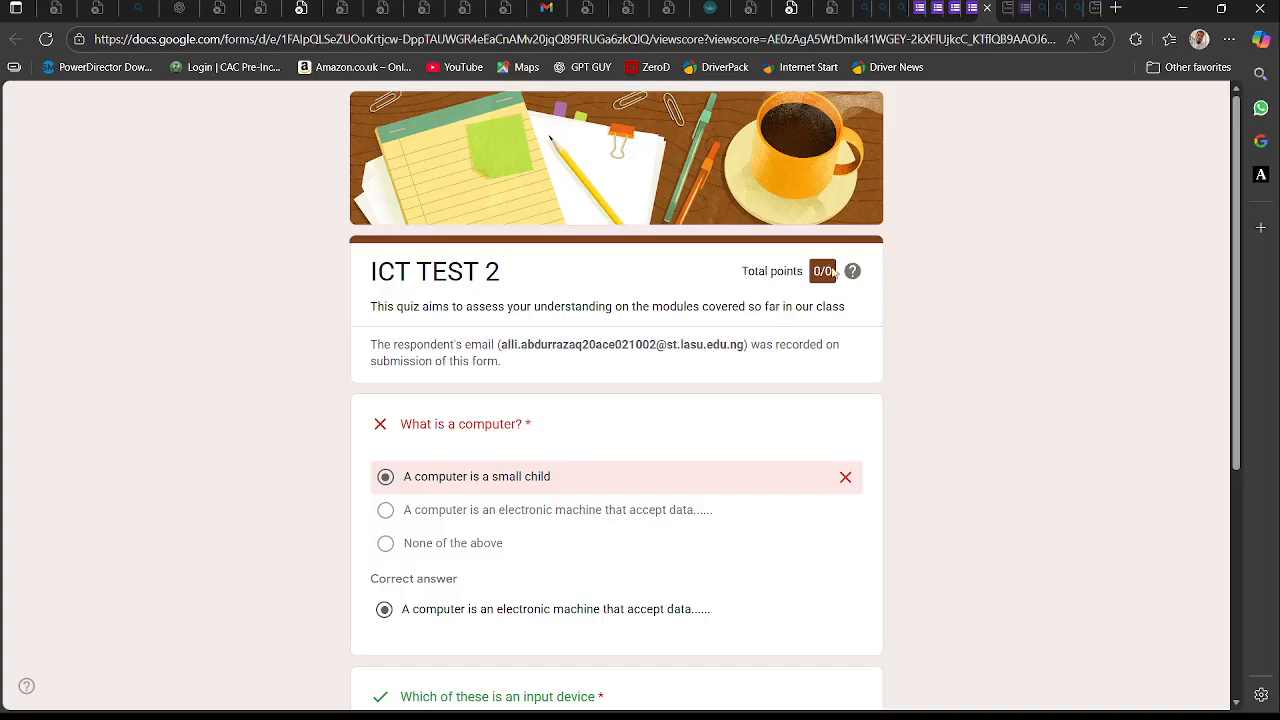
scroll(750, 357, down, 4)
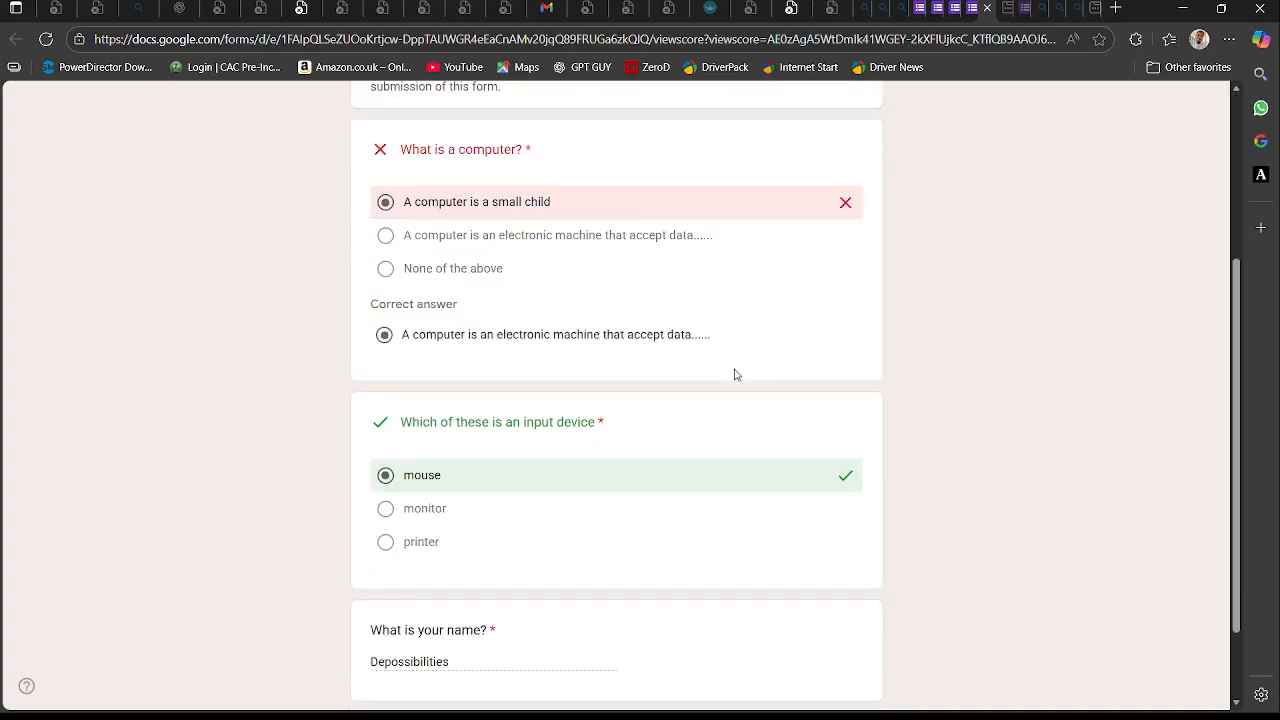
scroll(646, 480, down, 1)
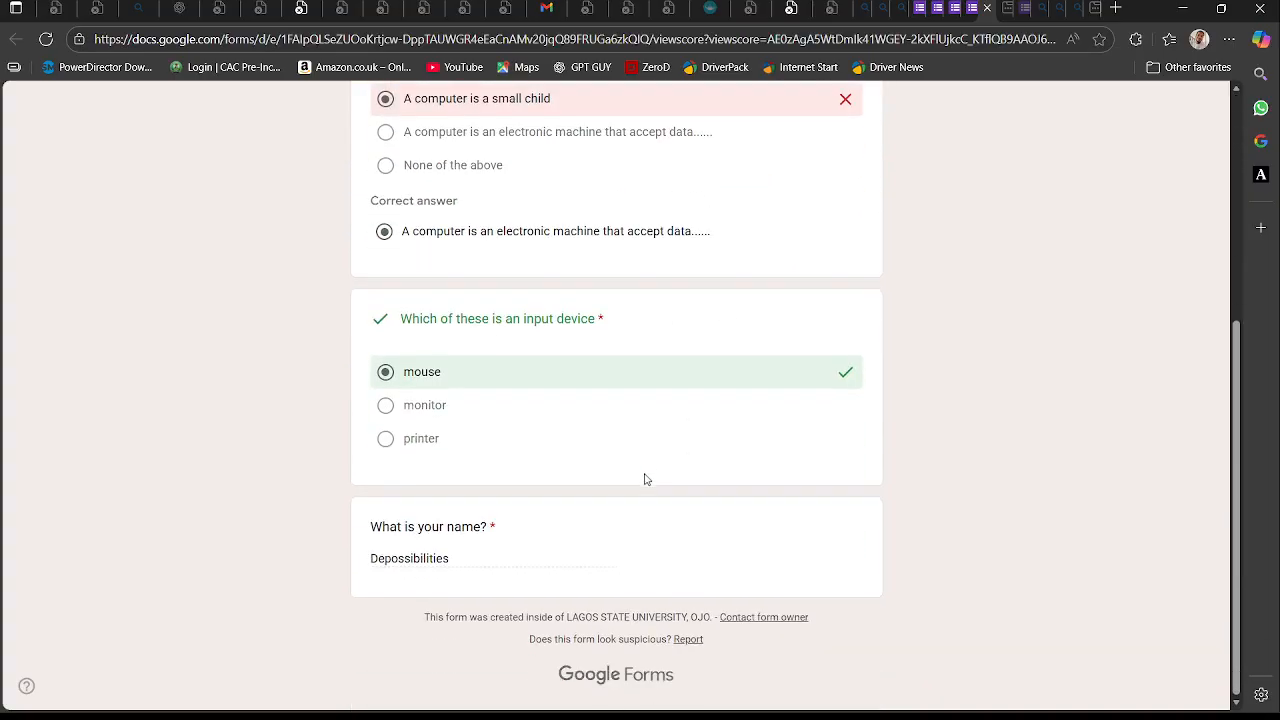
scroll(645, 476, up, 4)
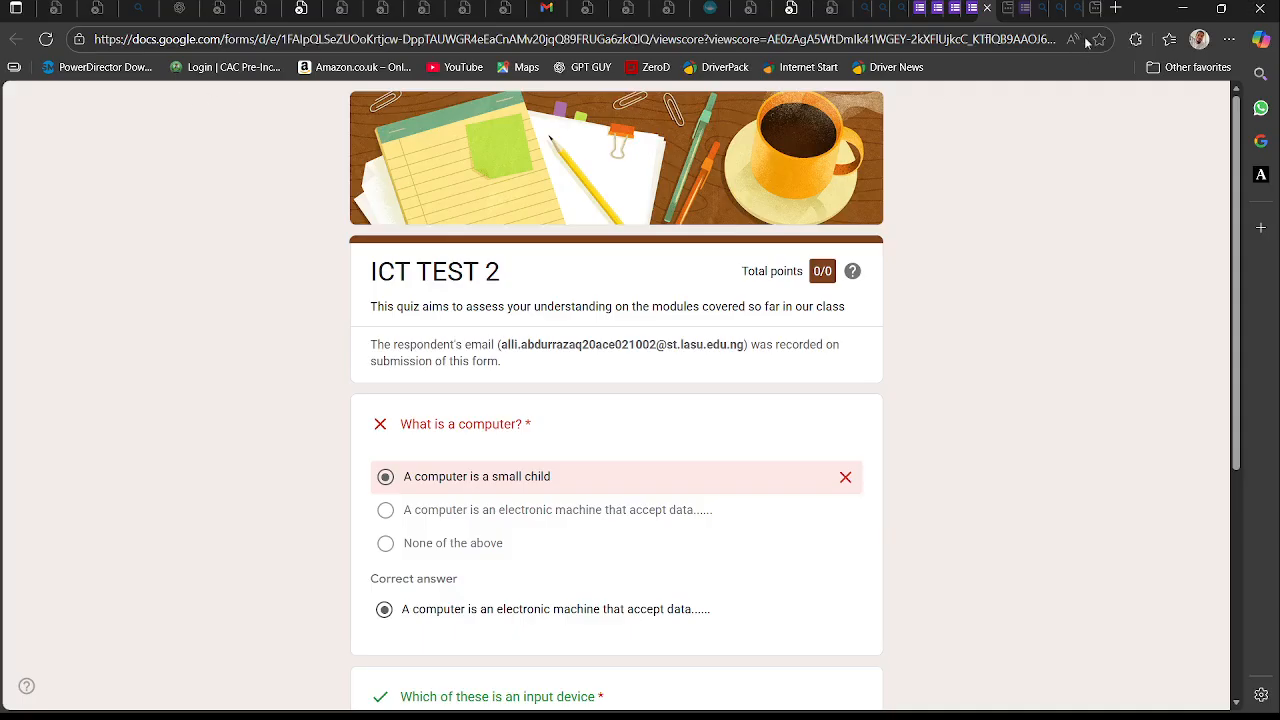
- Return to the form editor and assign 2 points to "Which of these is an input device" in its answer key
click(975, 8)
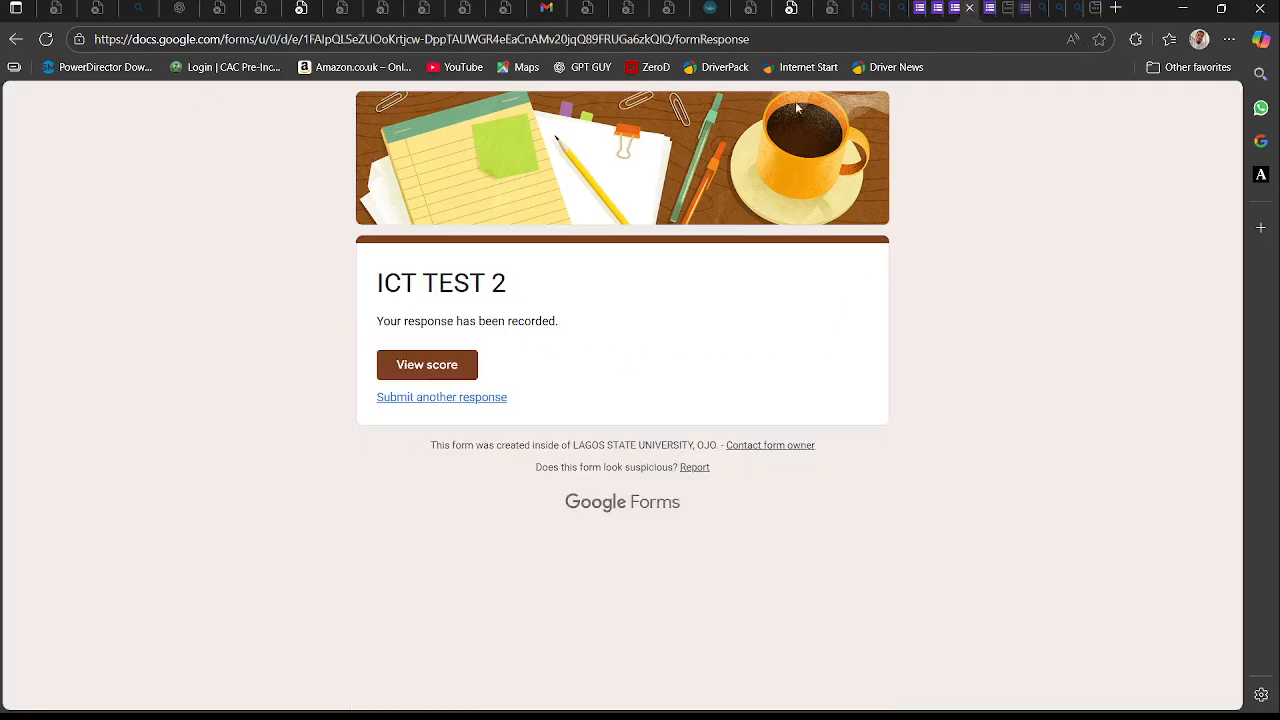
click(912, 8)
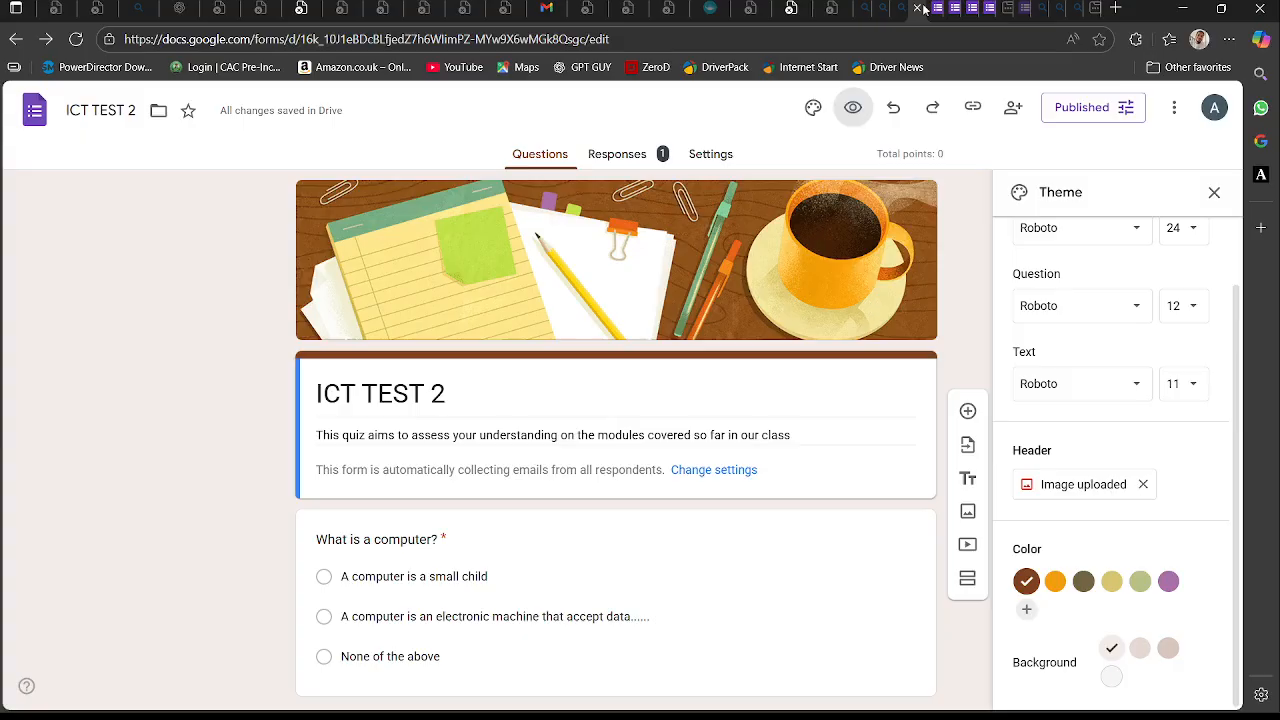
scroll(804, 435, down, 4)
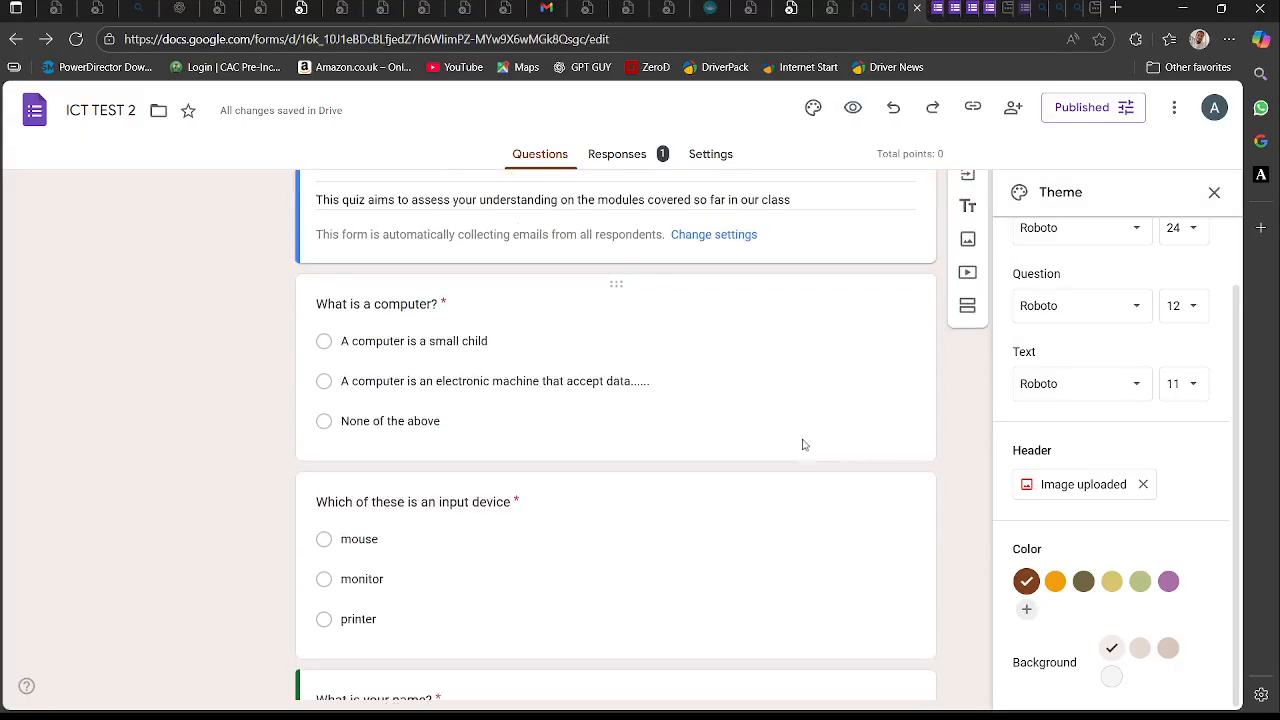
scroll(802, 443, up, 1)
scroll(800, 443, up, 1)
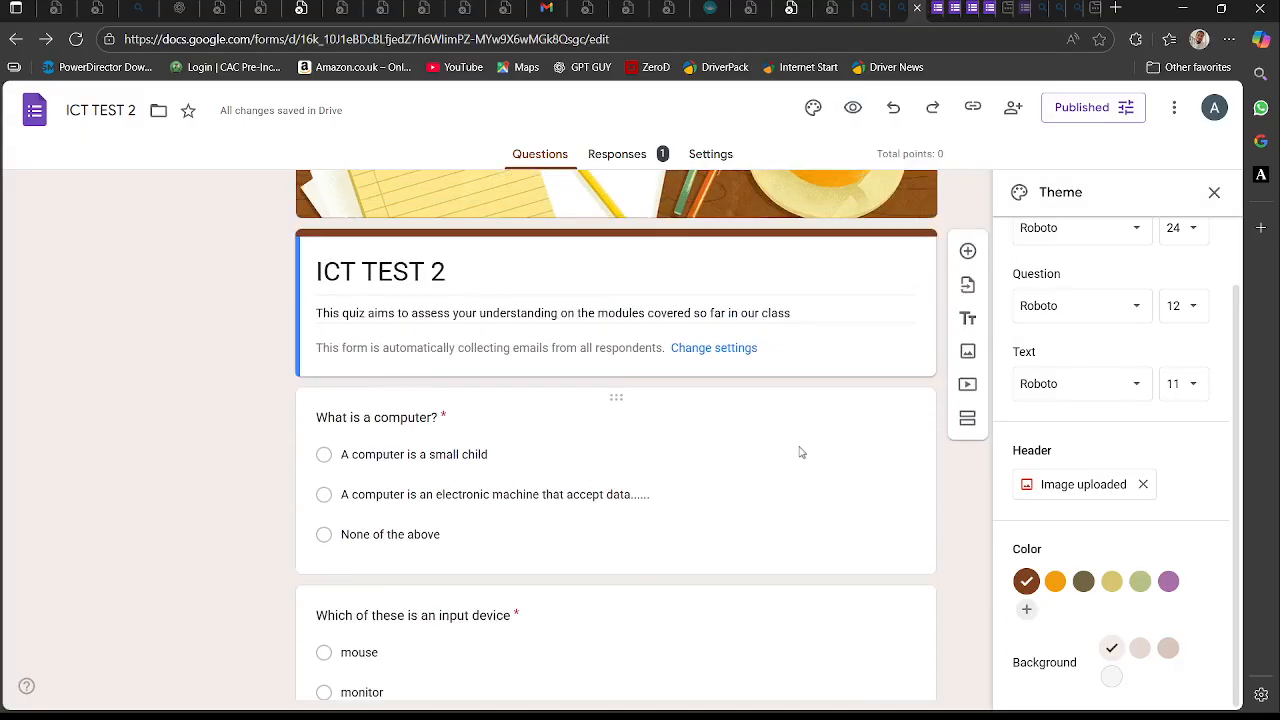
scroll(797, 449, down, 2)
click(713, 432)
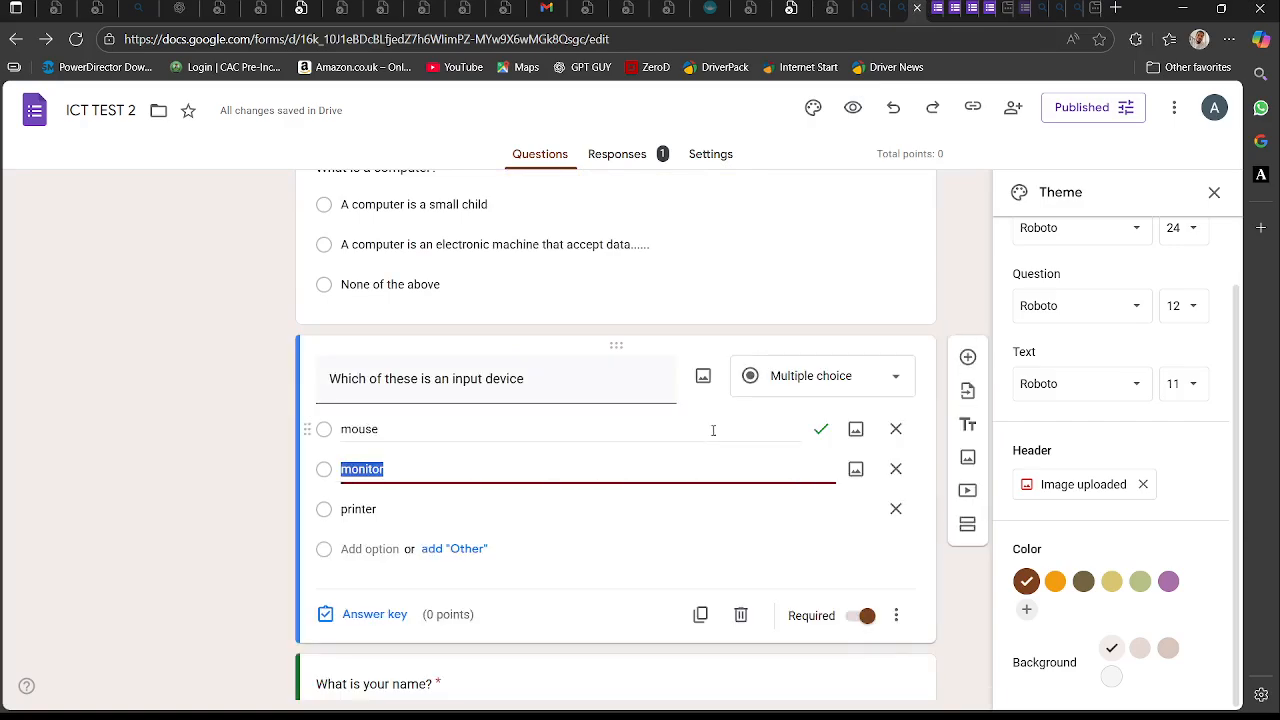
click(890, 615)
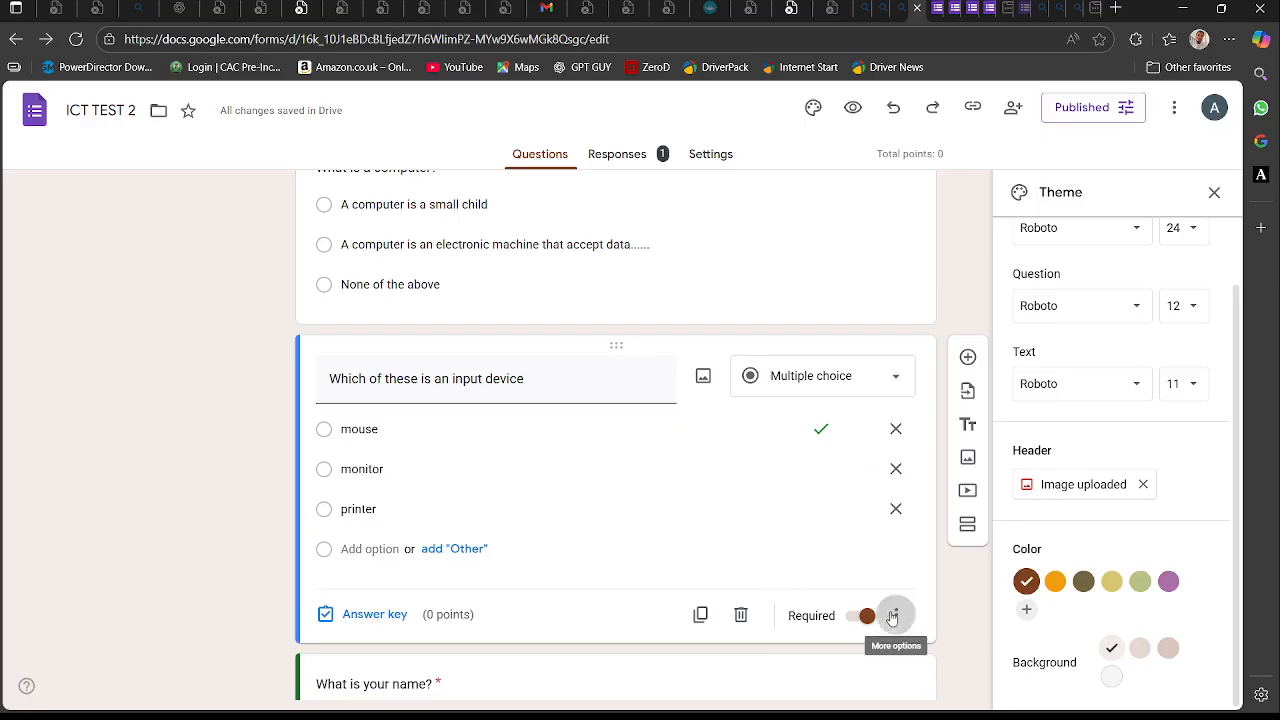
click(808, 537)
click(363, 615)
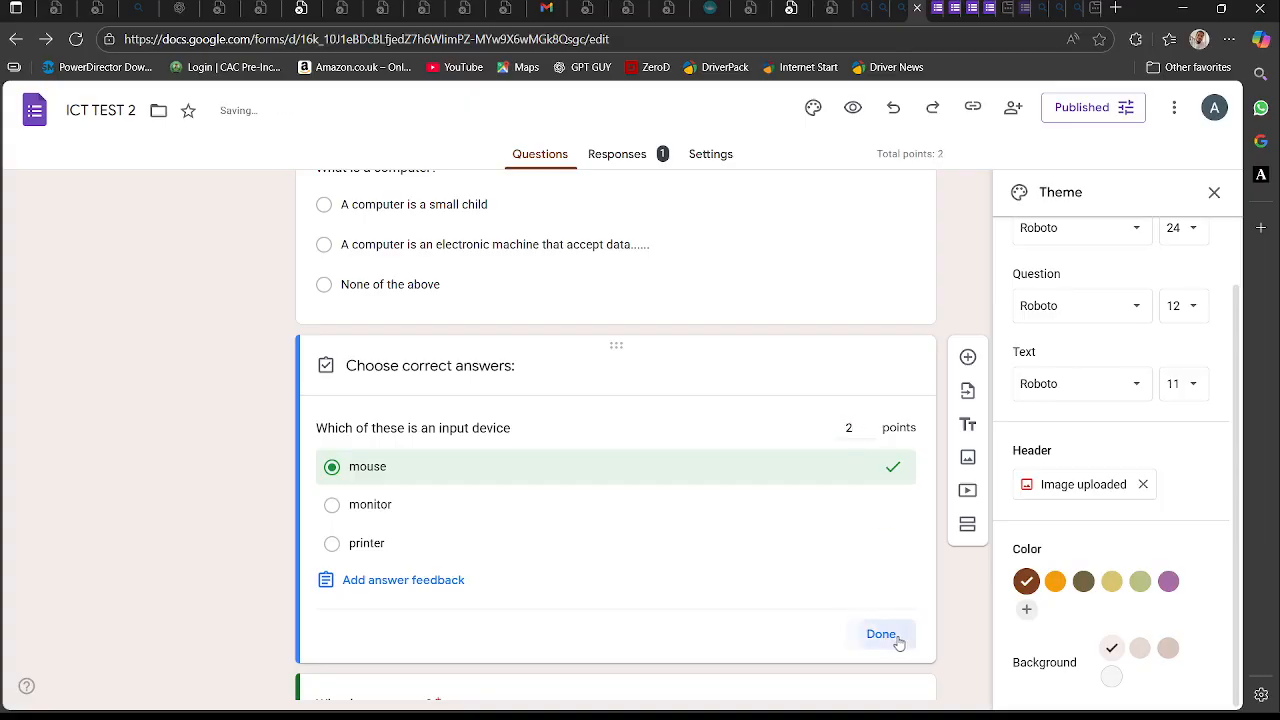
click(893, 634)
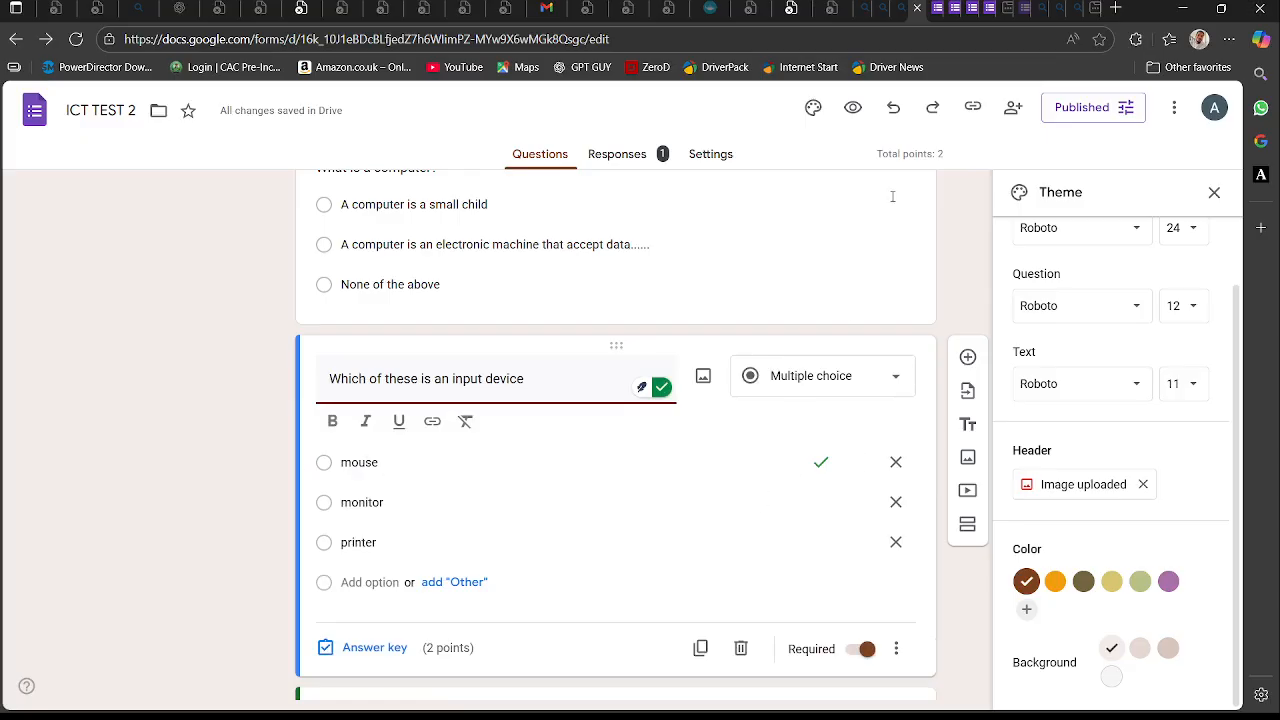
- Close the theme settings and change the "What is a computer?" question type to Dropdown
scroll(917, 277, up, 5)
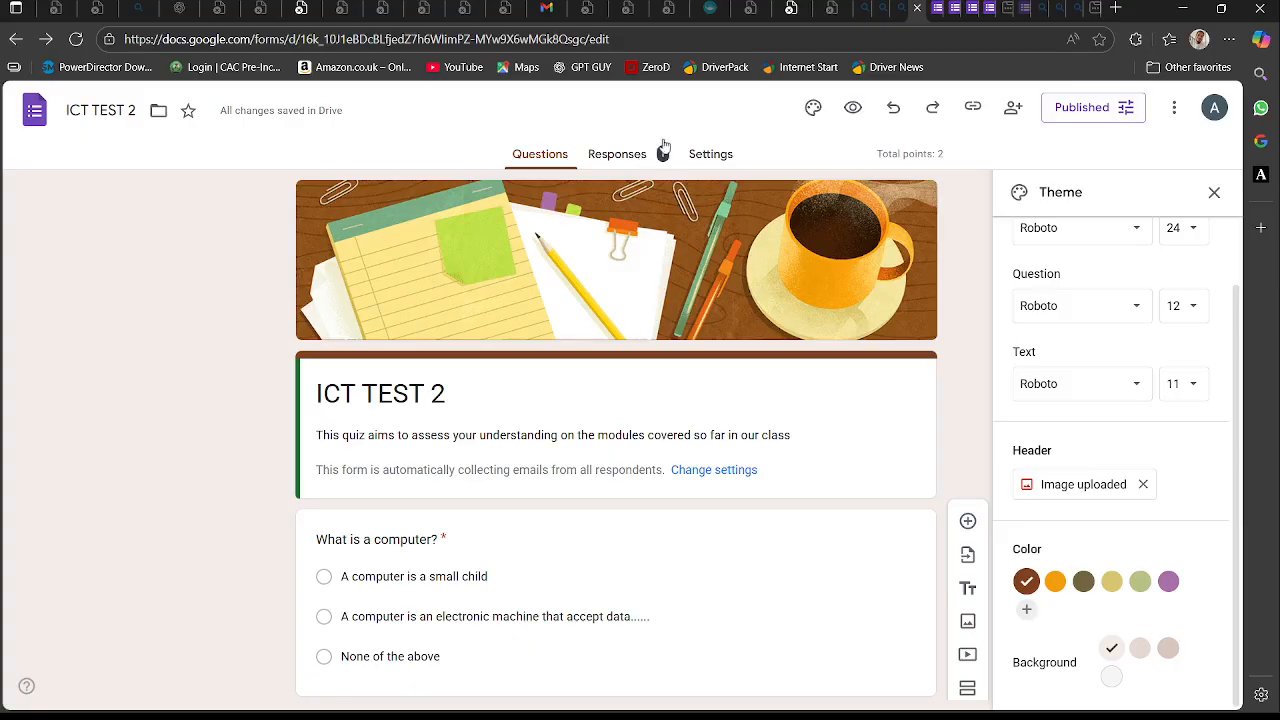
click(1214, 192)
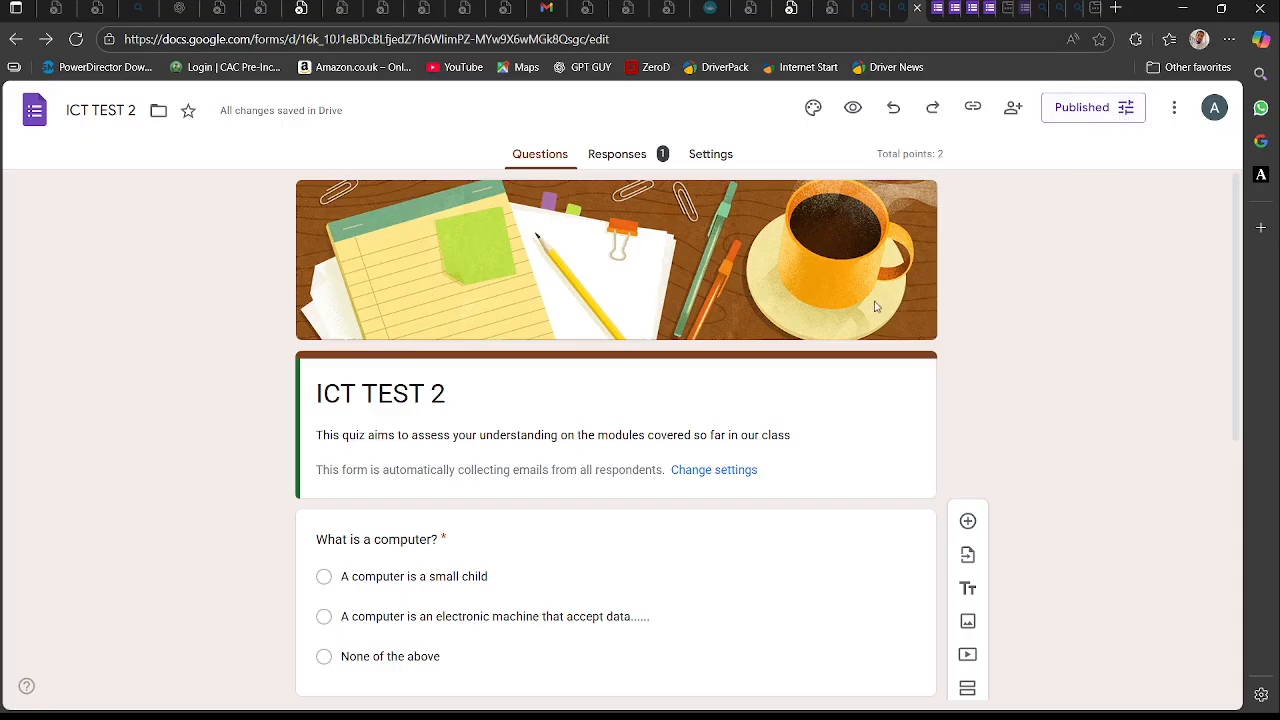
scroll(851, 283, down, 2)
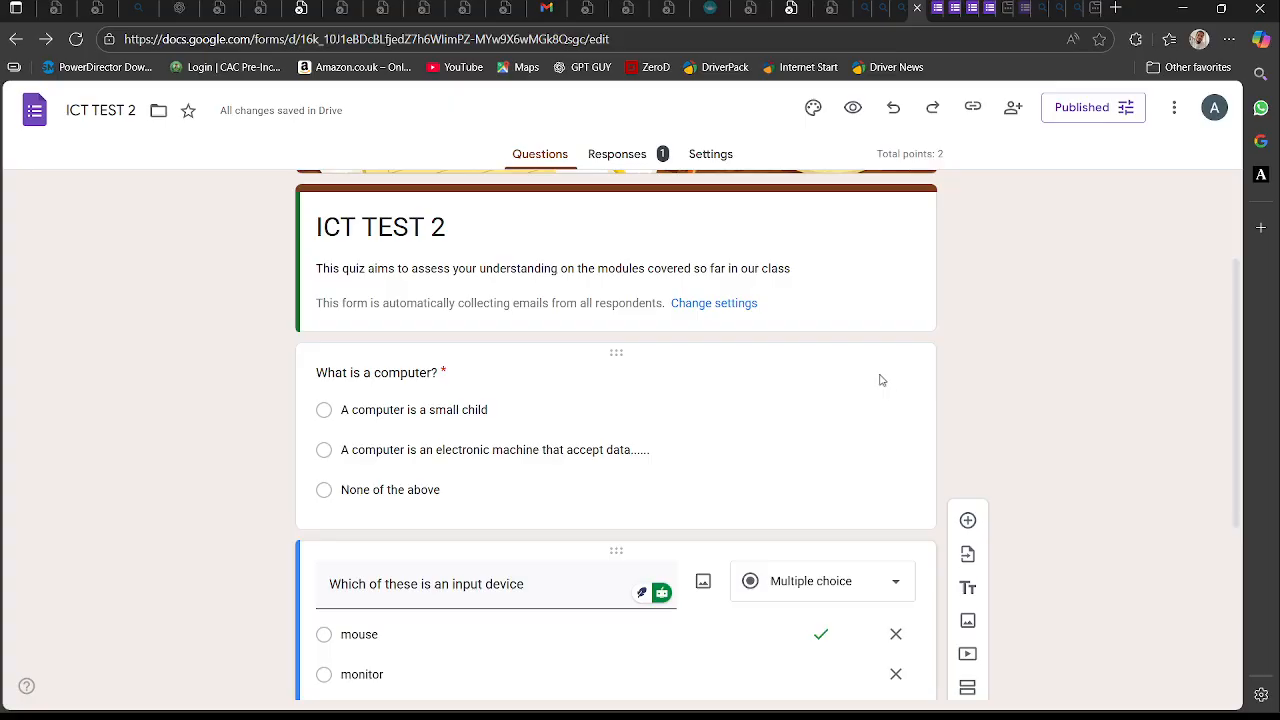
click(440, 409)
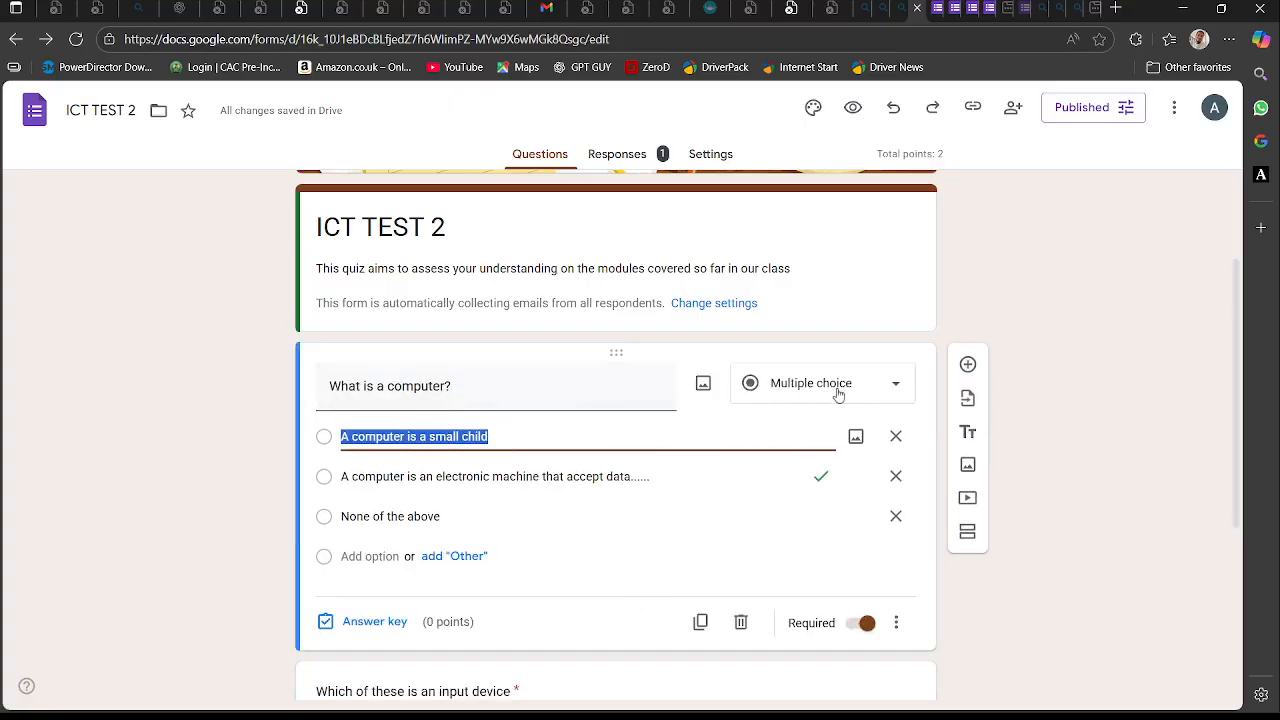
click(893, 387)
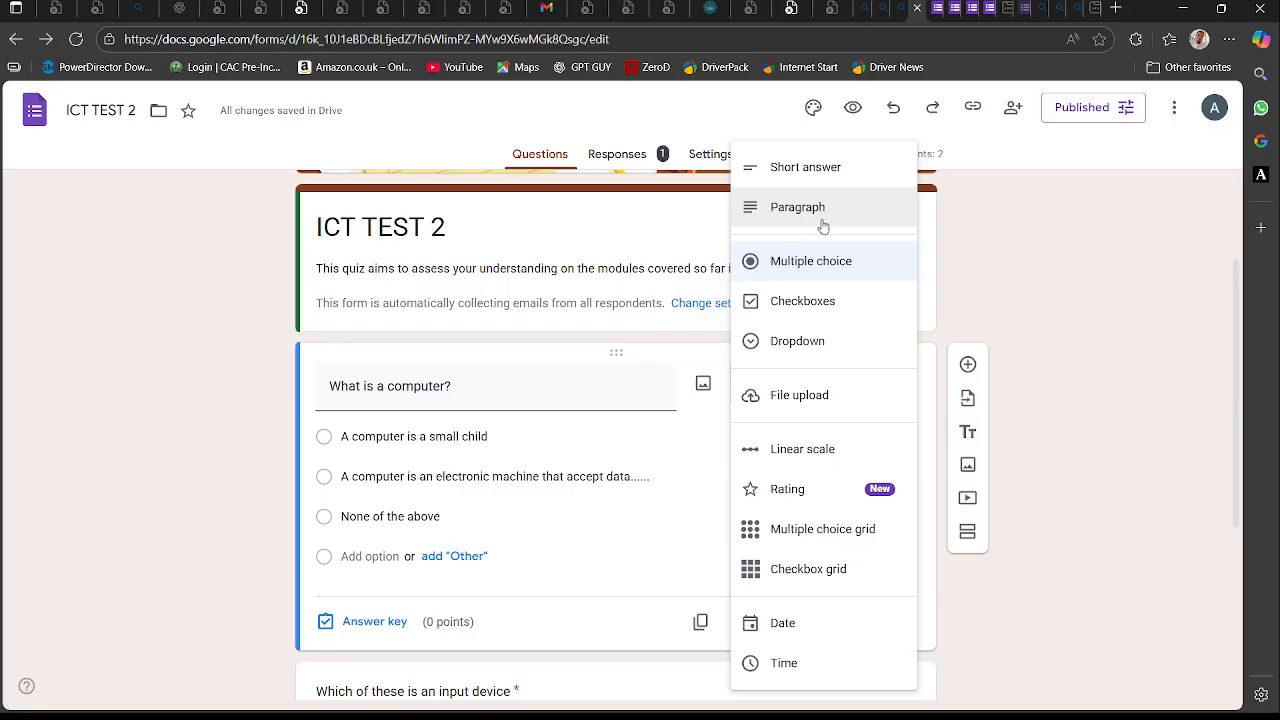
click(803, 345)
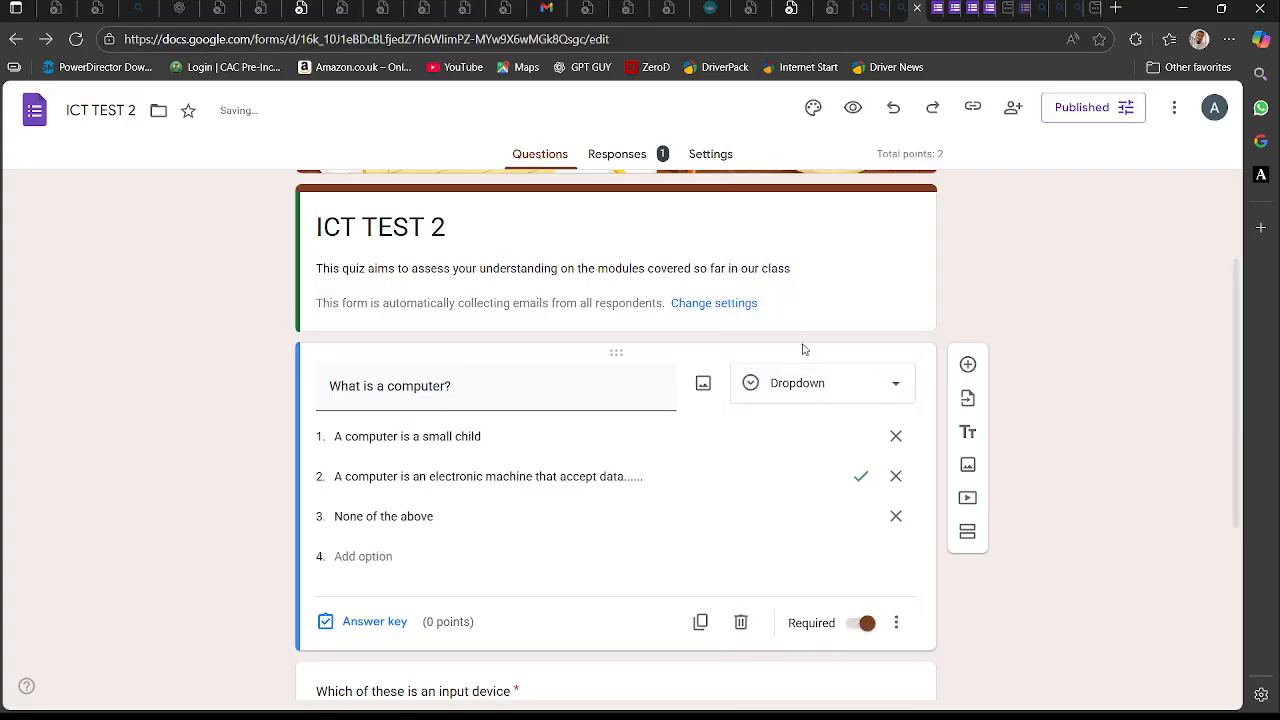
- Check the question types available for "What is a computer?" without changing it, and look over the form's questions
click(897, 399)
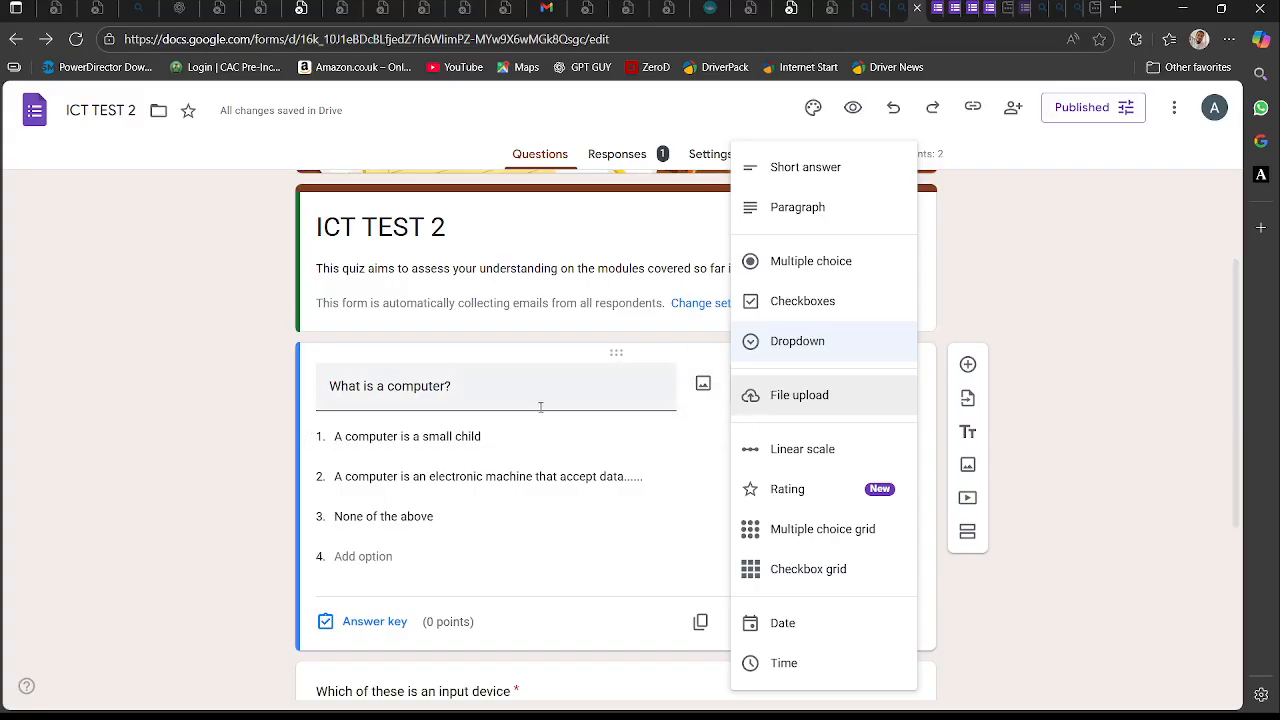
click(500, 435)
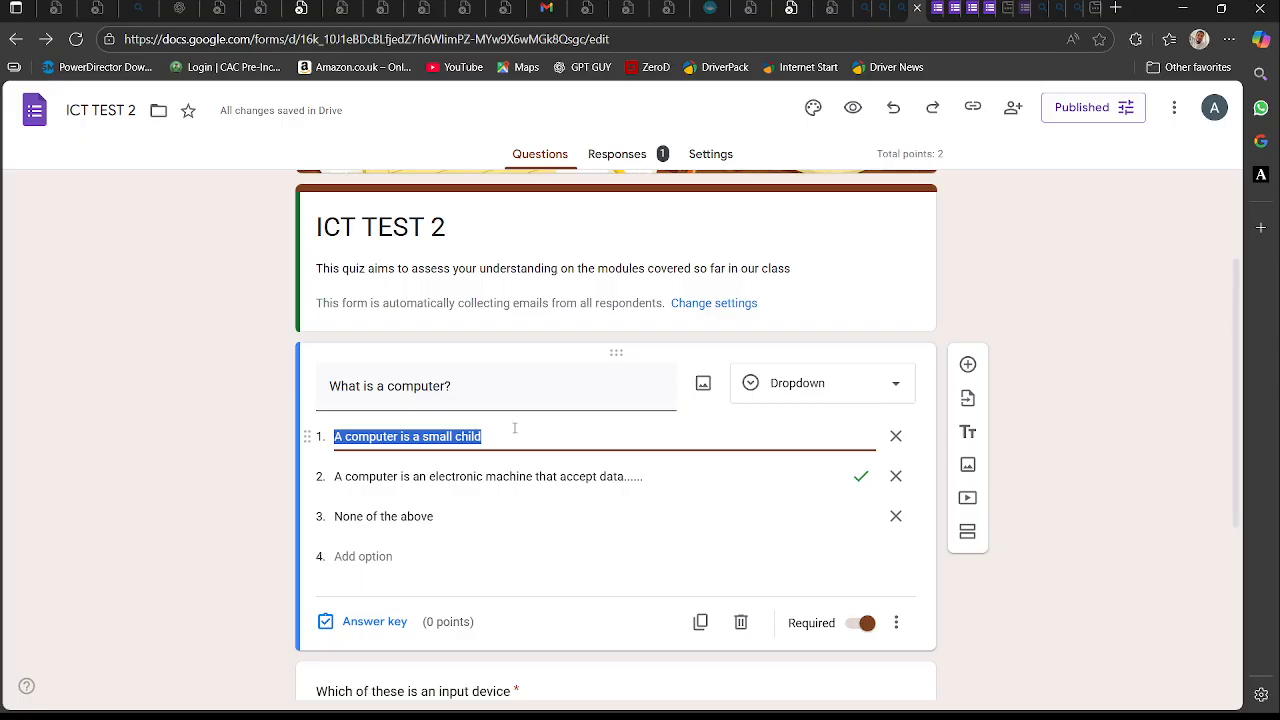
click(907, 575)
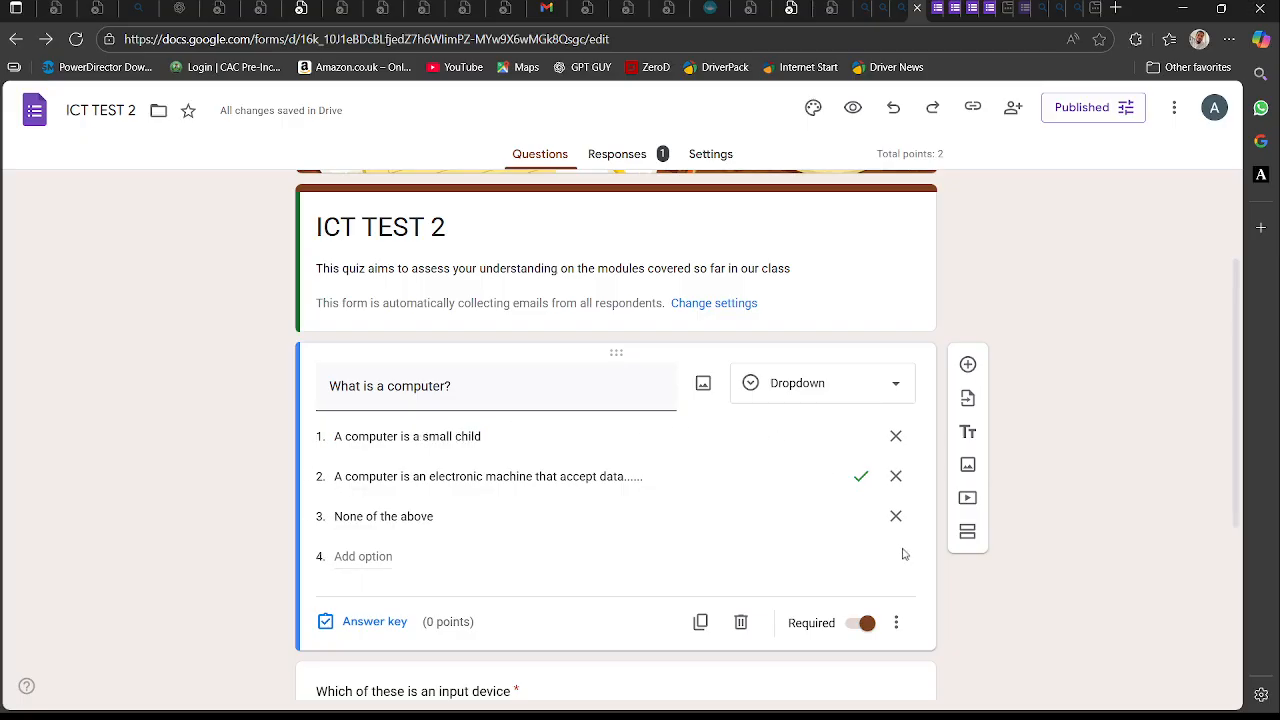
scroll(720, 457, down, 2)
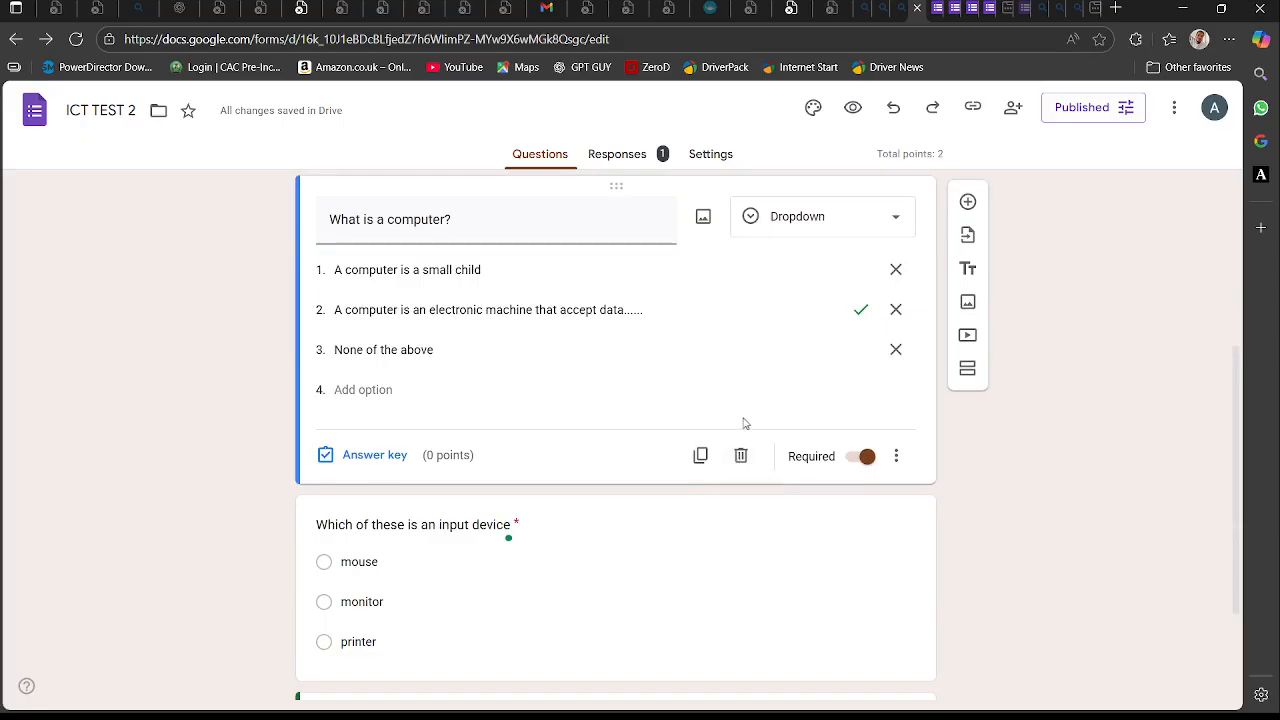
scroll(744, 423, up, 3)
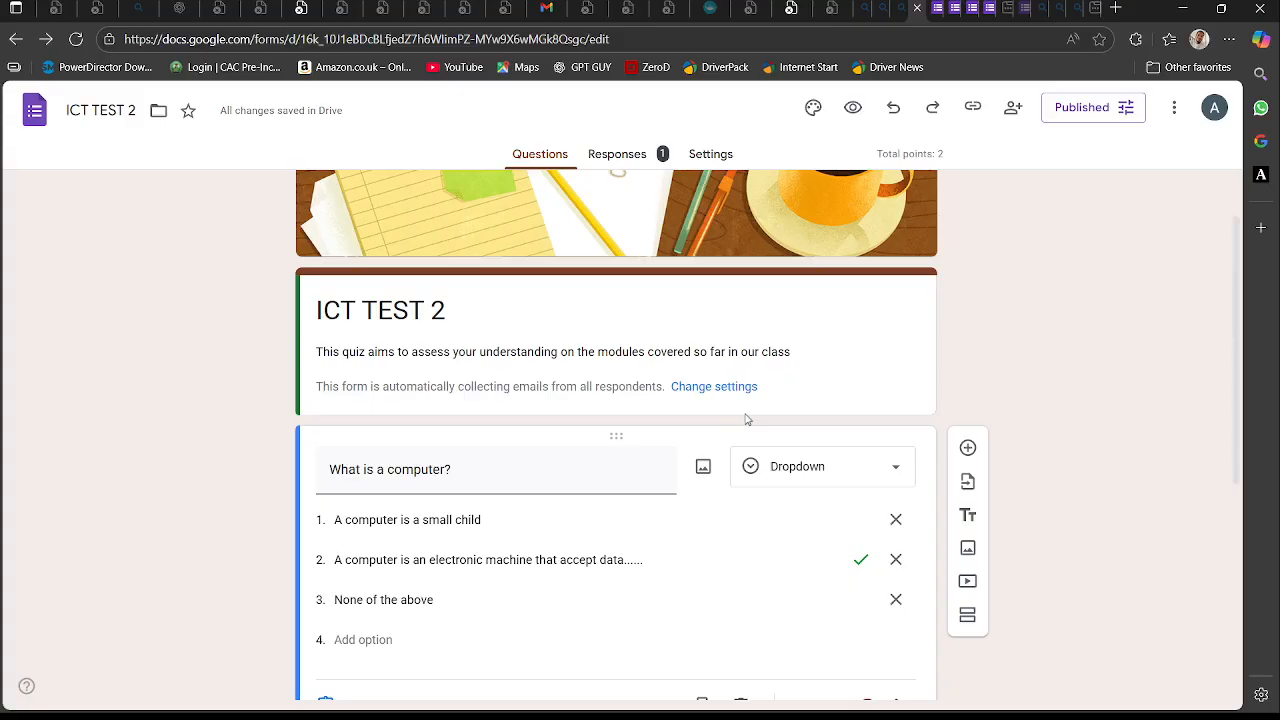